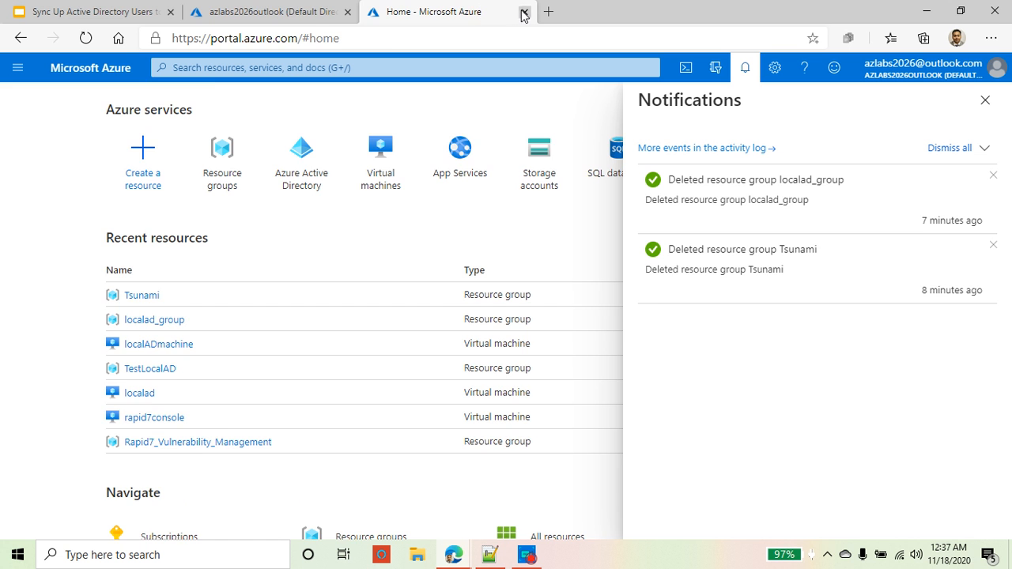
Step: Close the extra portal tab, return to Home, and dismiss the Notifications pane
{"action": "left_click", "coordinate": [524, 12]}
{"action": "left_click", "coordinate": [29, 96]}
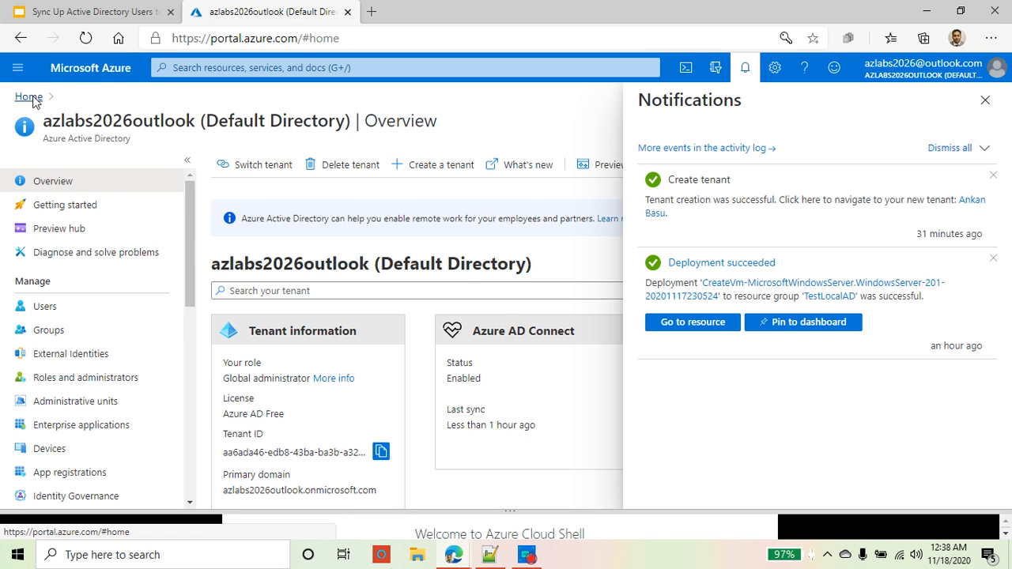
{"action": "left_click", "coordinate": [985, 99]}
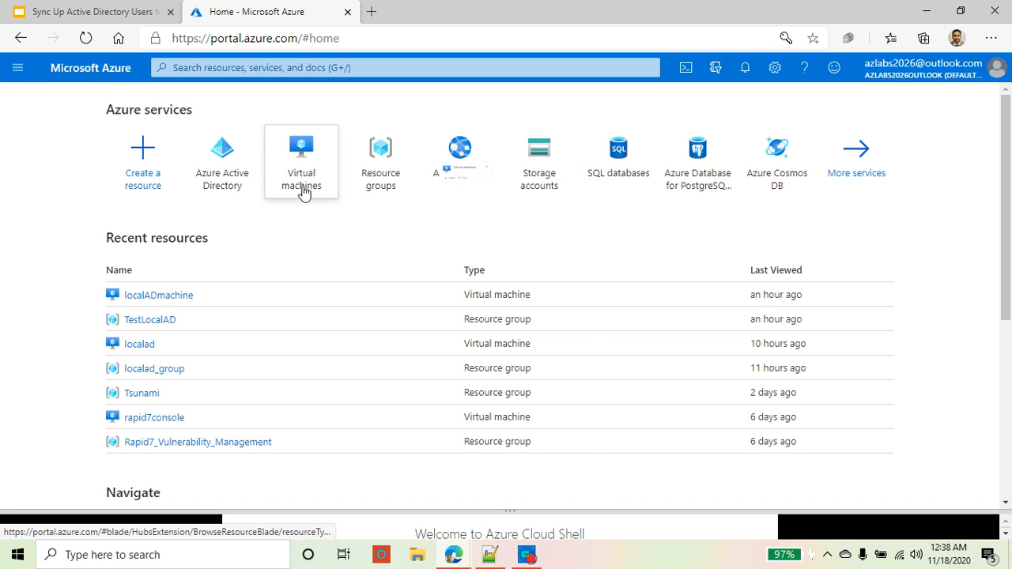
{"action": "mouse_move", "coordinate": [301, 192]}
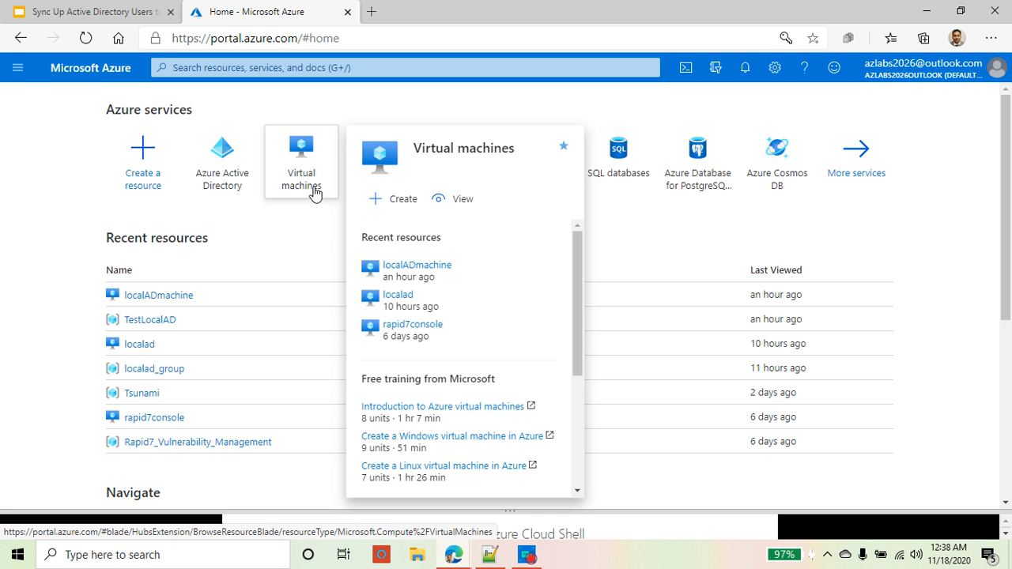
Step: Start a new resource from the Windows Server 2016 Datacenter image
{"action": "left_click", "coordinate": [133, 187]}
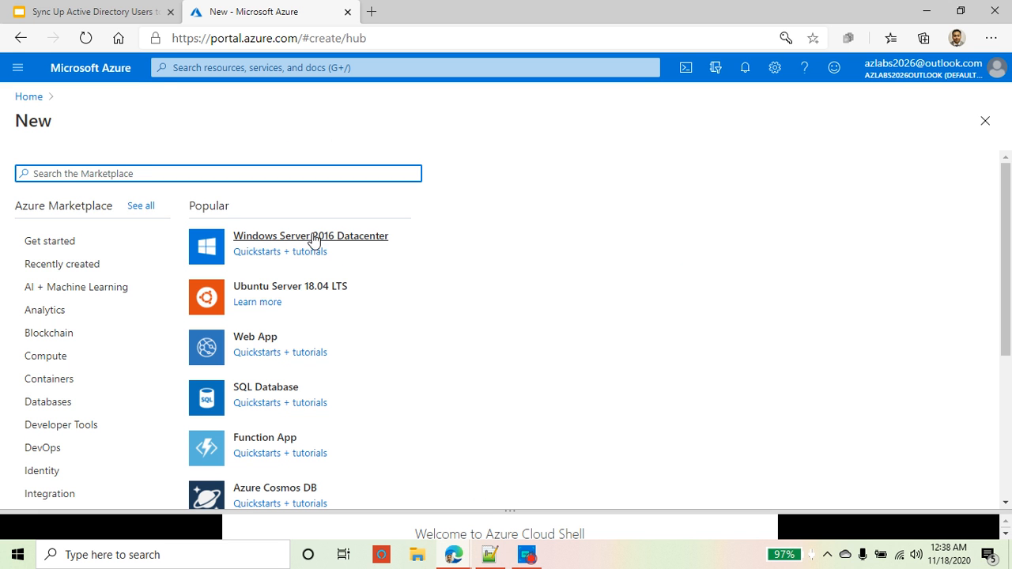
{"action": "left_click_drag", "start_coordinate": [189, 206], "coordinate": [227, 205]}
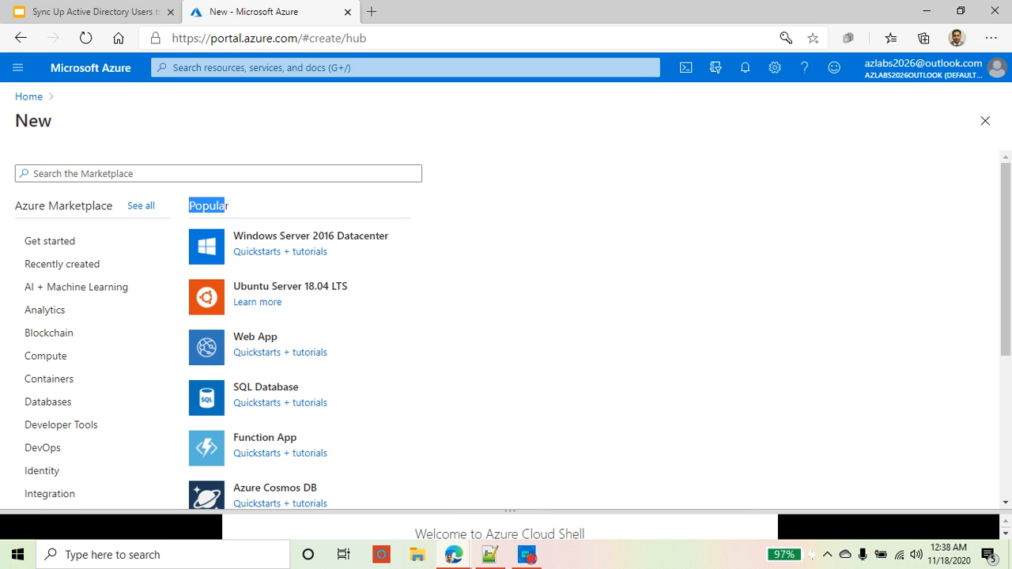
{"action": "left_click", "coordinate": [369, 237]}
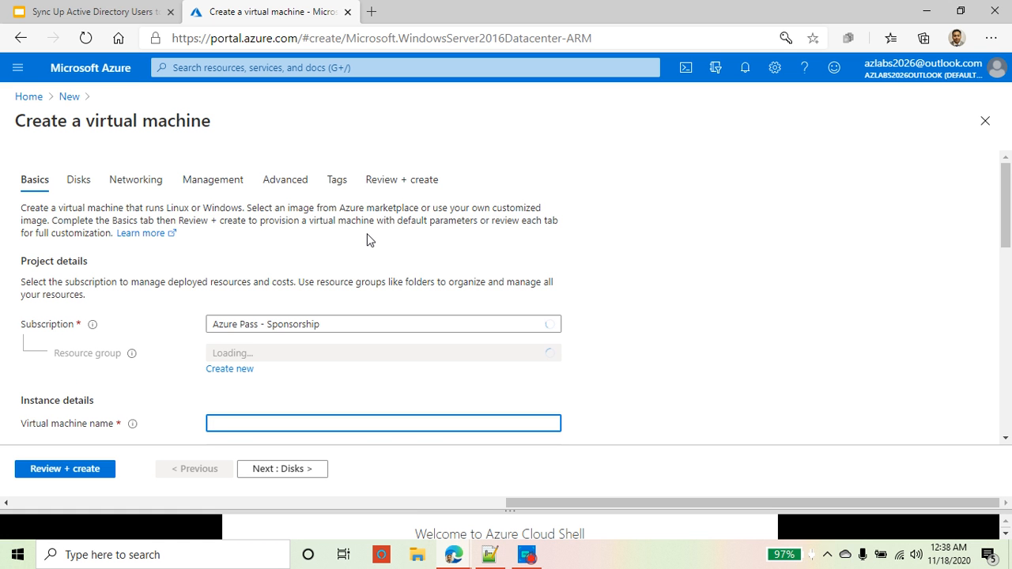
Step: Create a new resource group named testlocaladgroup for the VM
{"action": "left_click", "coordinate": [228, 370]}
{"action": "left_click", "coordinate": [269, 305]}
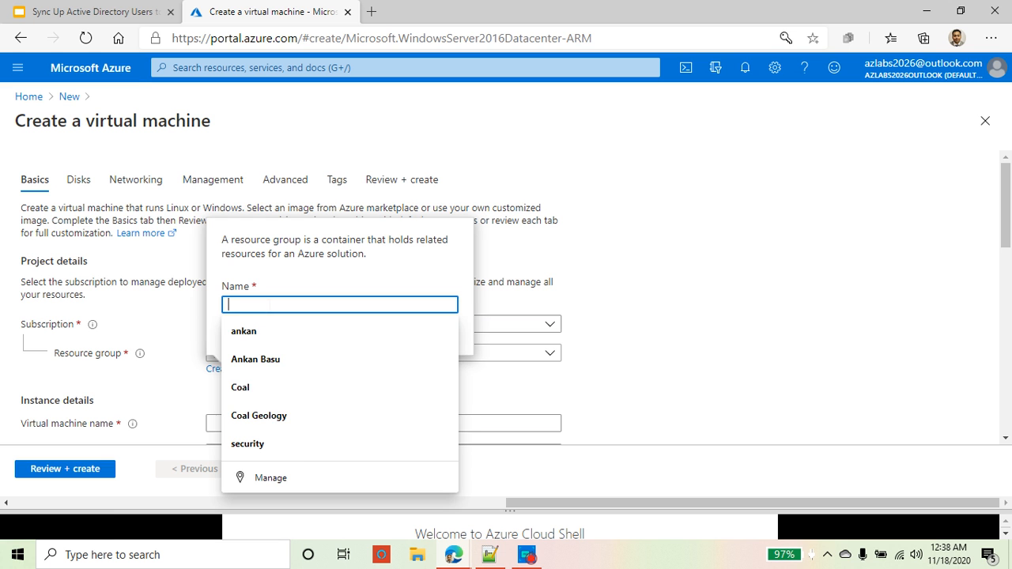
{"action": "type", "text": "te"}
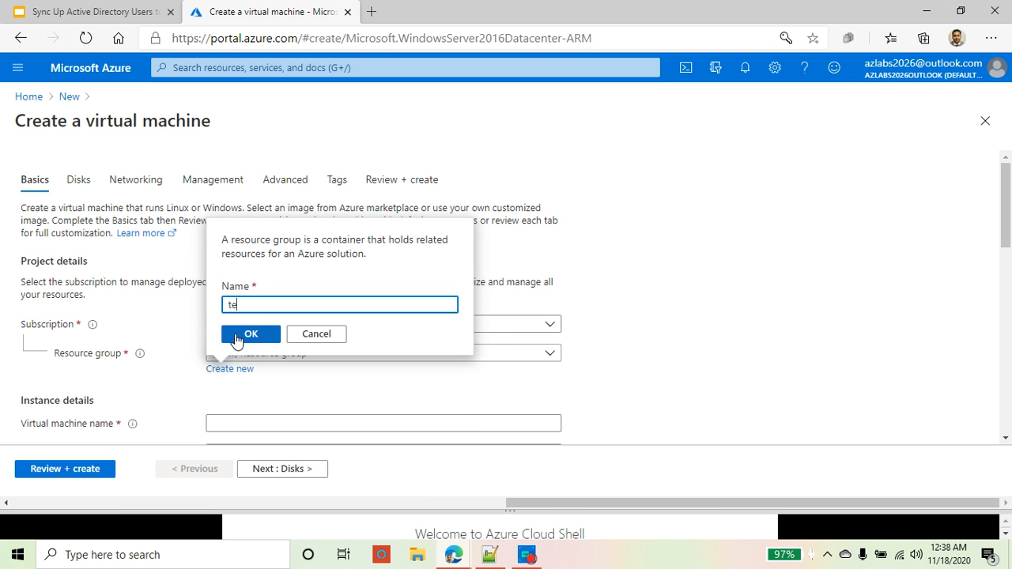
{"action": "type", "text": "stlocala"}
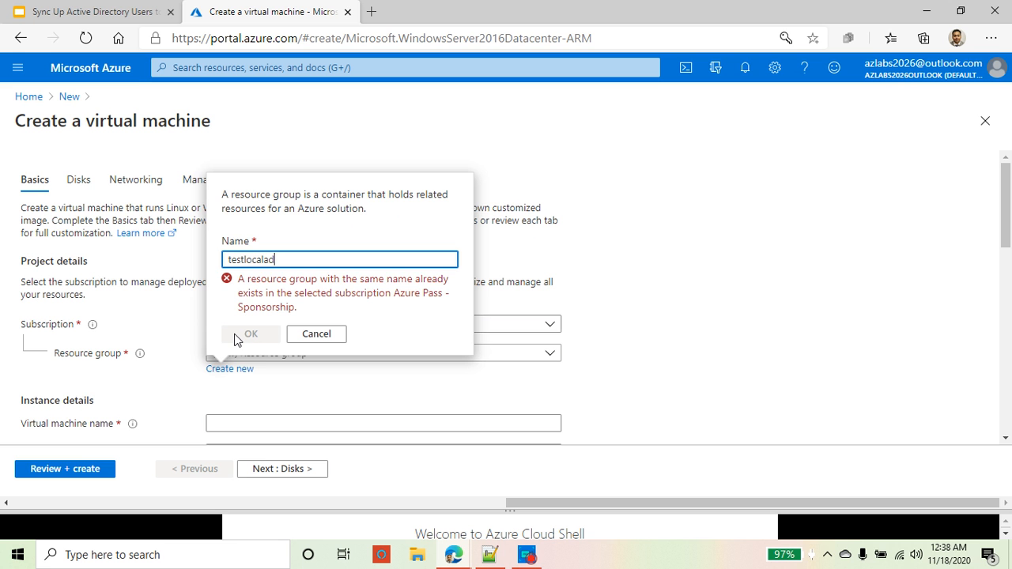
{"action": "type", "text": "dg"}
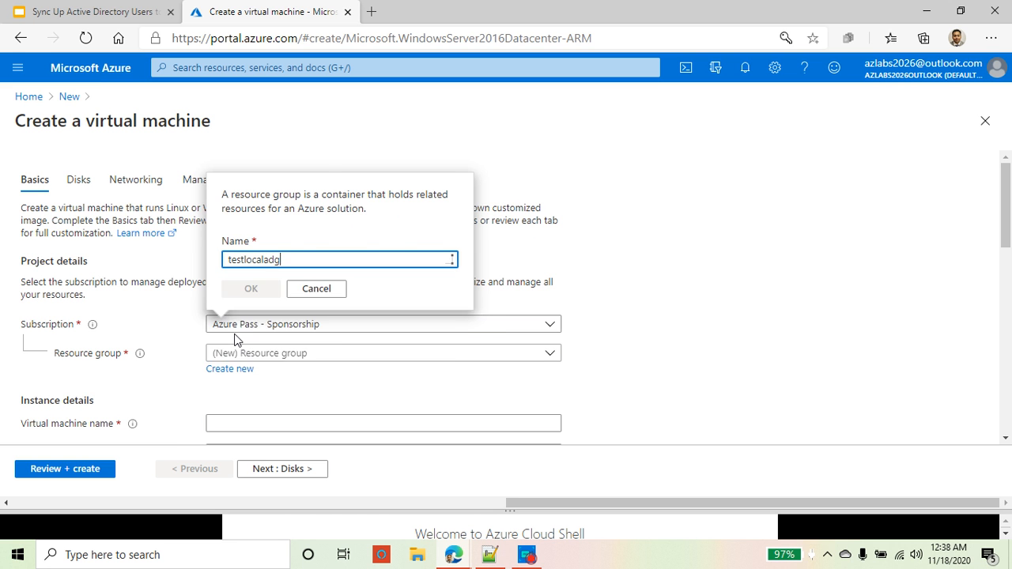
{"action": "type", "text": "roupp["}
{"action": "key", "text": "BackSpace"}
{"action": "key", "text": "BackSpace"}
{"action": "key", "text": "BackSpace"}
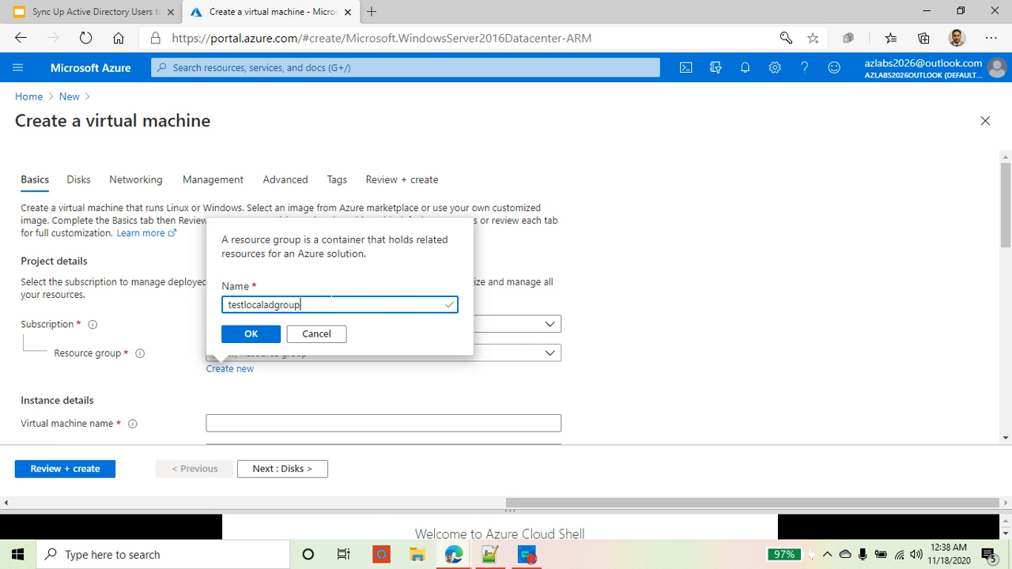
Step: Confirm resource group testlocaladgroup and name the virtual machine testlocalad
{"action": "left_click", "coordinate": [267, 339]}
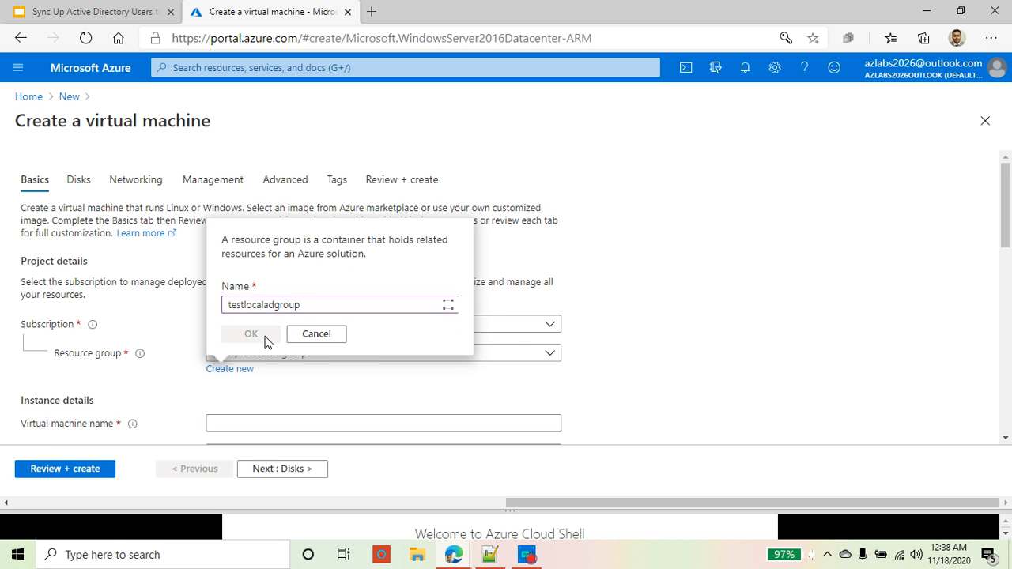
{"action": "scroll", "coordinate": [208, 354], "scroll_direction": "down", "scroll_amount": 1}
{"action": "left_click", "coordinate": [268, 335]}
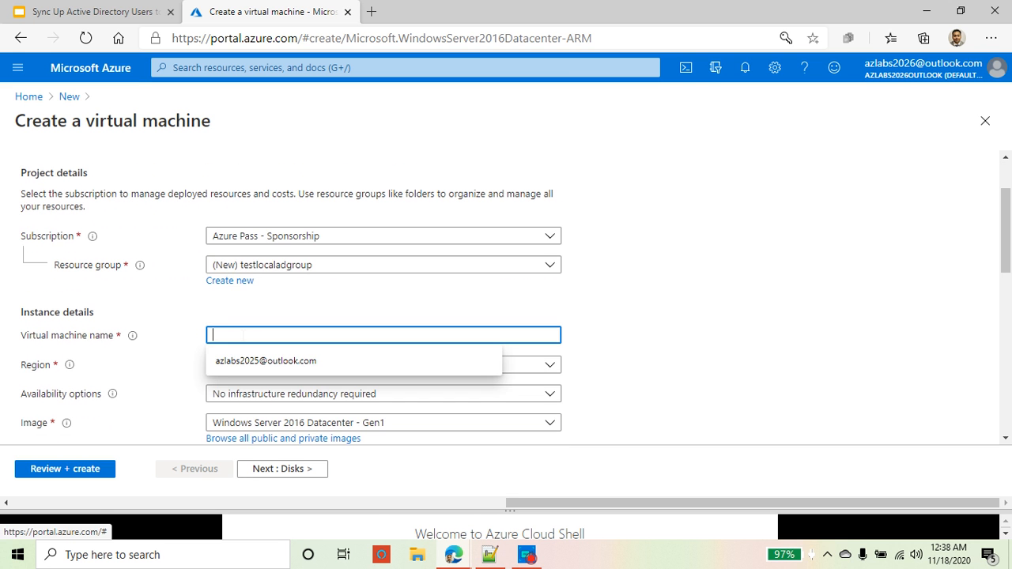
{"action": "type", "text": "tr"}
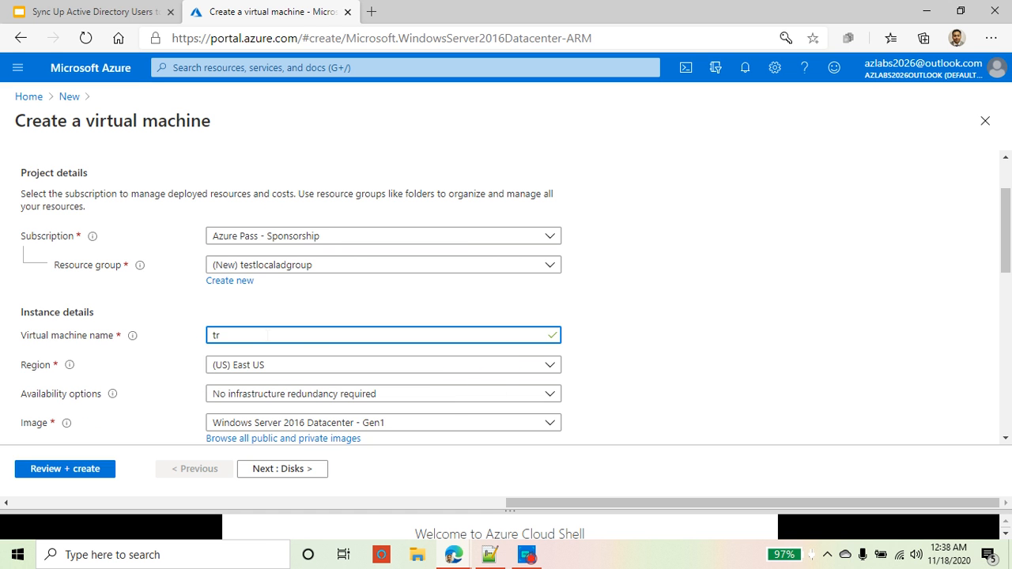
{"action": "type", "text": "stlocalad"}
{"action": "scroll", "coordinate": [504, 388], "scroll_direction": "down", "scroll_amount": 1}
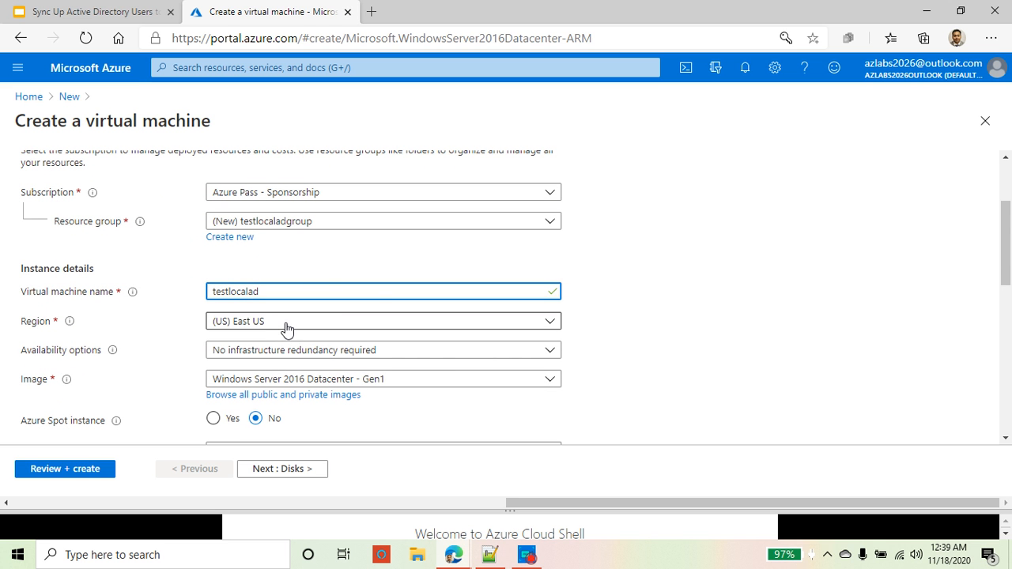
{"action": "scroll", "coordinate": [291, 330], "scroll_direction": "down", "scroll_amount": 2}
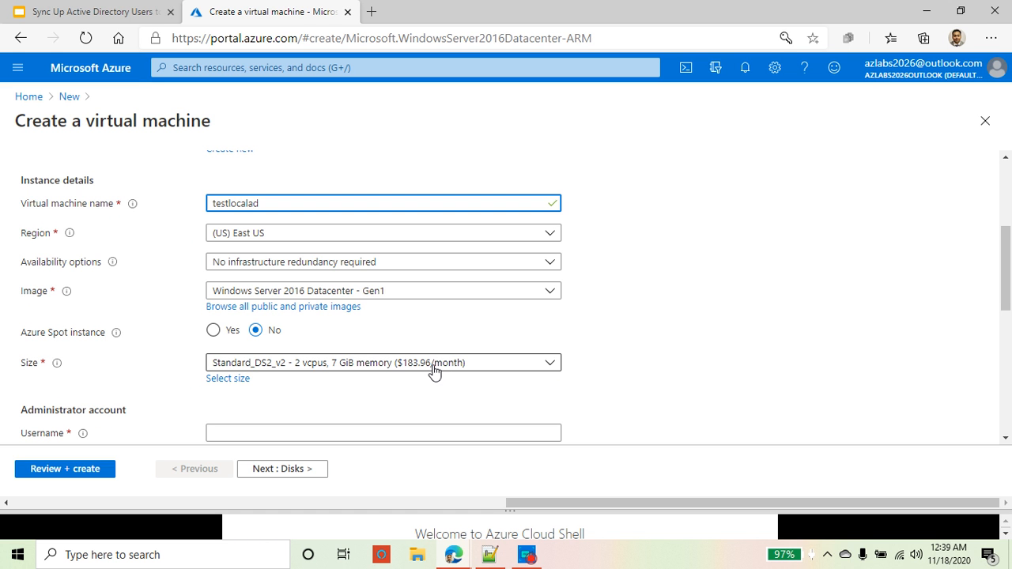
{"action": "scroll", "coordinate": [432, 375], "scroll_direction": "down", "scroll_amount": 1}
Step: Set administrator username student with a confirmed password, then advance to the Disks step
{"action": "scroll", "coordinate": [18, 376], "scroll_direction": "down", "scroll_amount": 1}
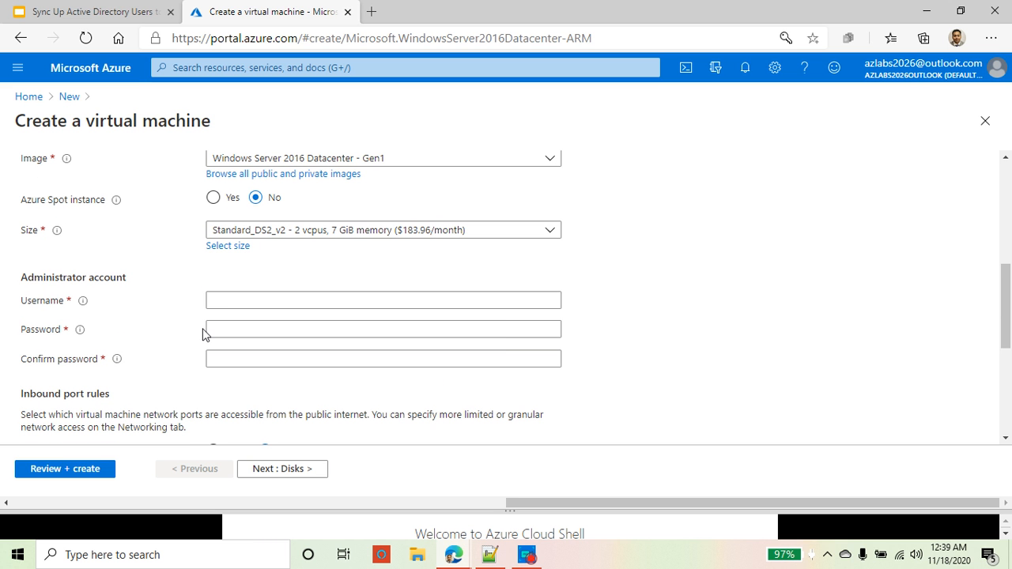
{"action": "left_click", "coordinate": [212, 301]}
{"action": "type", "text": "s"}
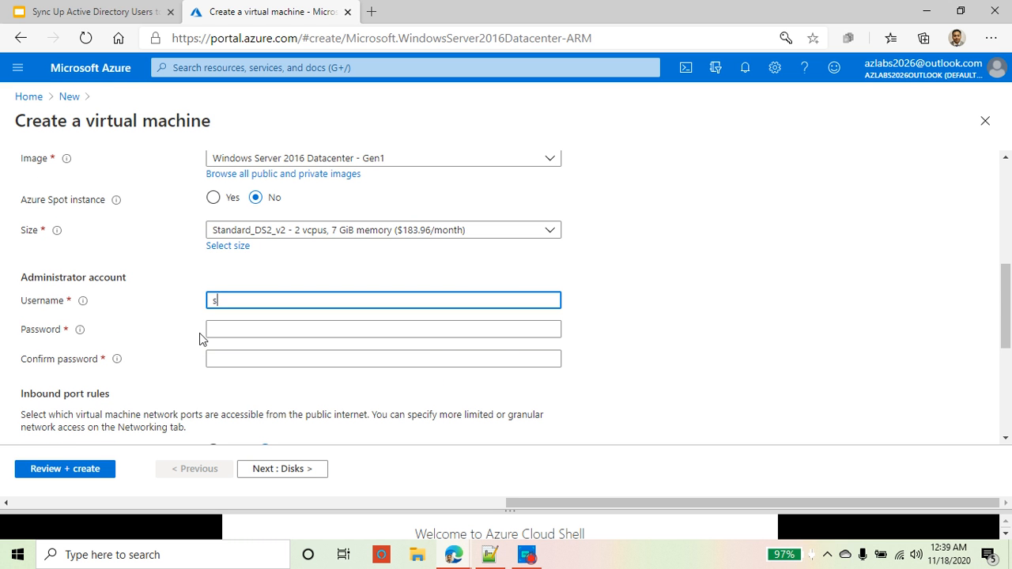
{"action": "type", "text": "tudent"}
{"action": "key", "text": "Tab"}
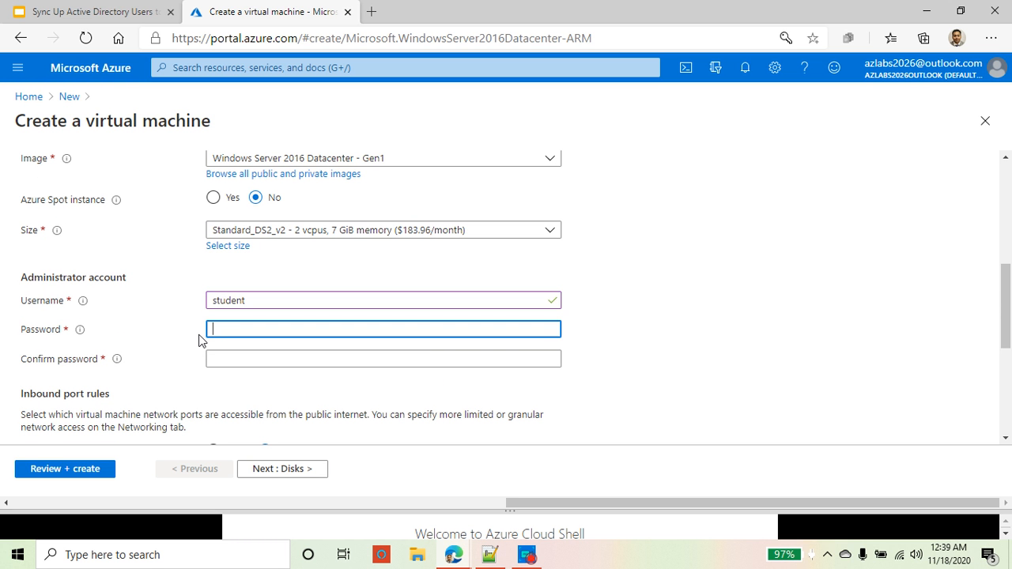
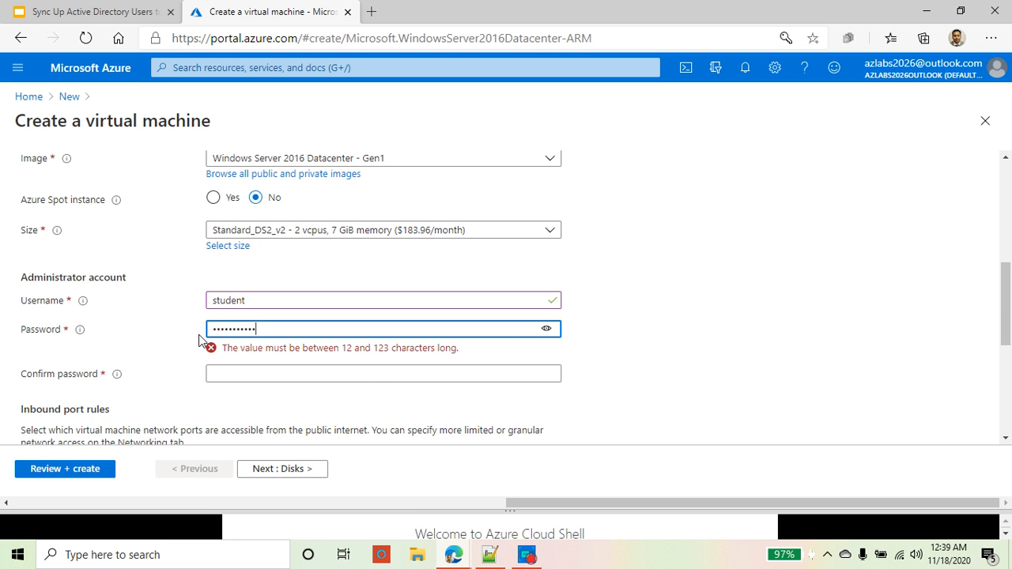
{"action": "key", "text": "Tab"}
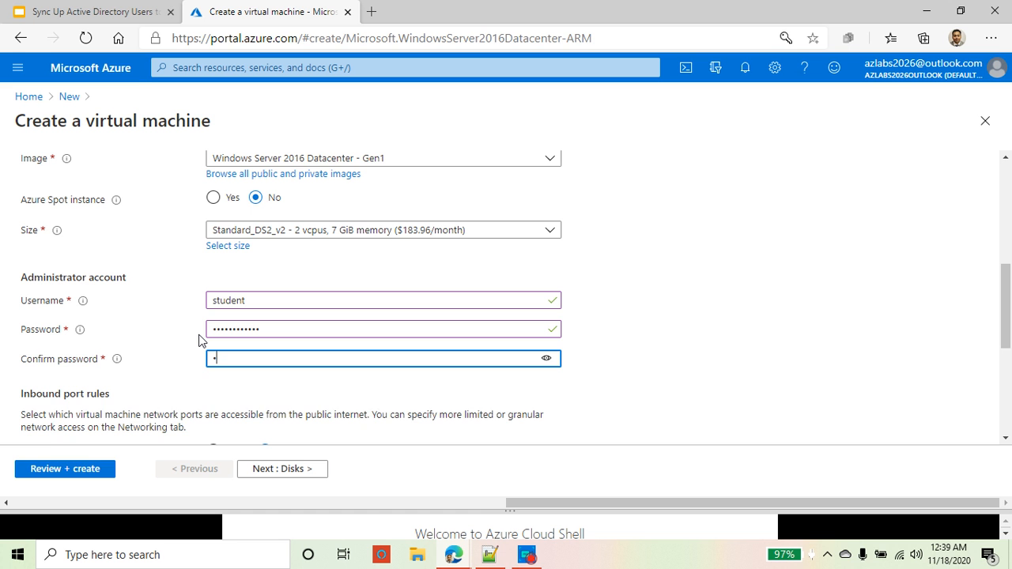
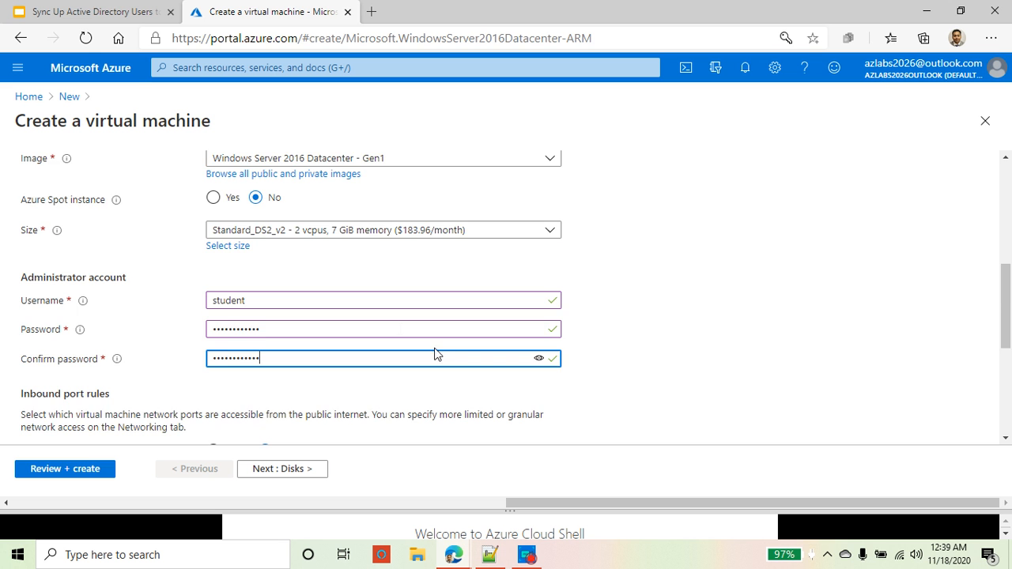
{"action": "scroll", "coordinate": [434, 354], "scroll_direction": "down", "scroll_amount": 3}
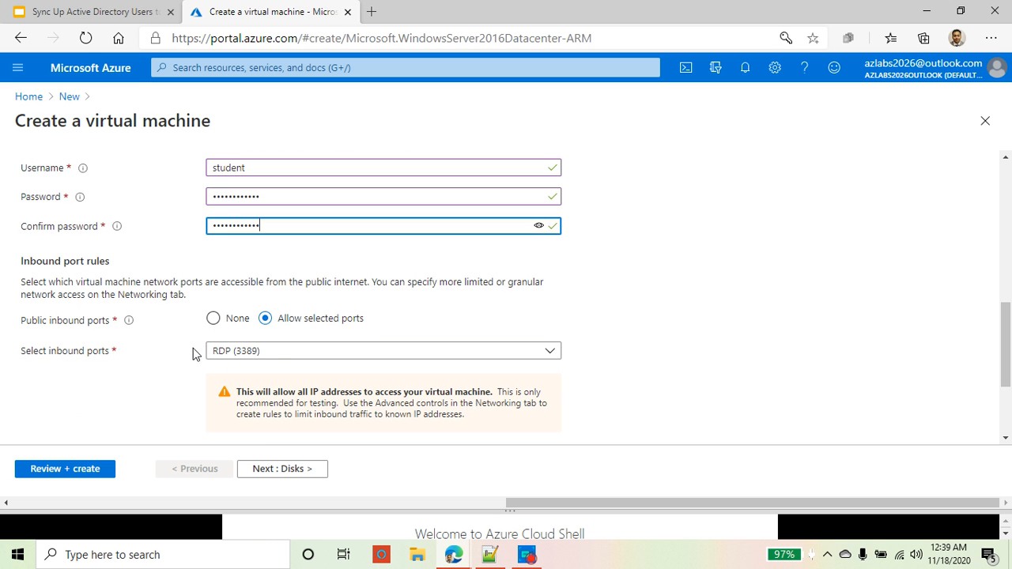
{"action": "scroll", "coordinate": [193, 354], "scroll_direction": "down", "scroll_amount": 3}
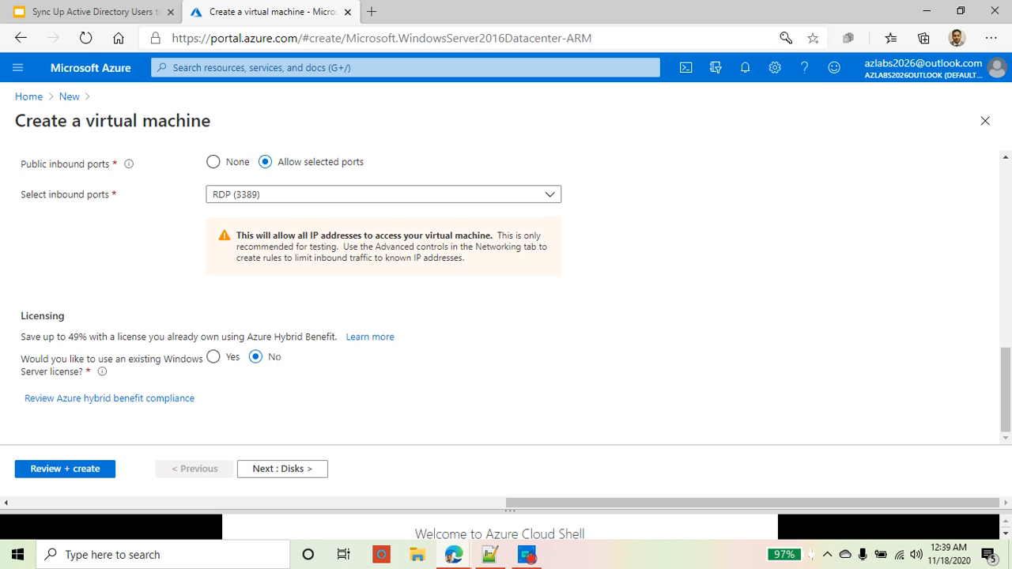
{"action": "left_click", "coordinate": [314, 470]}
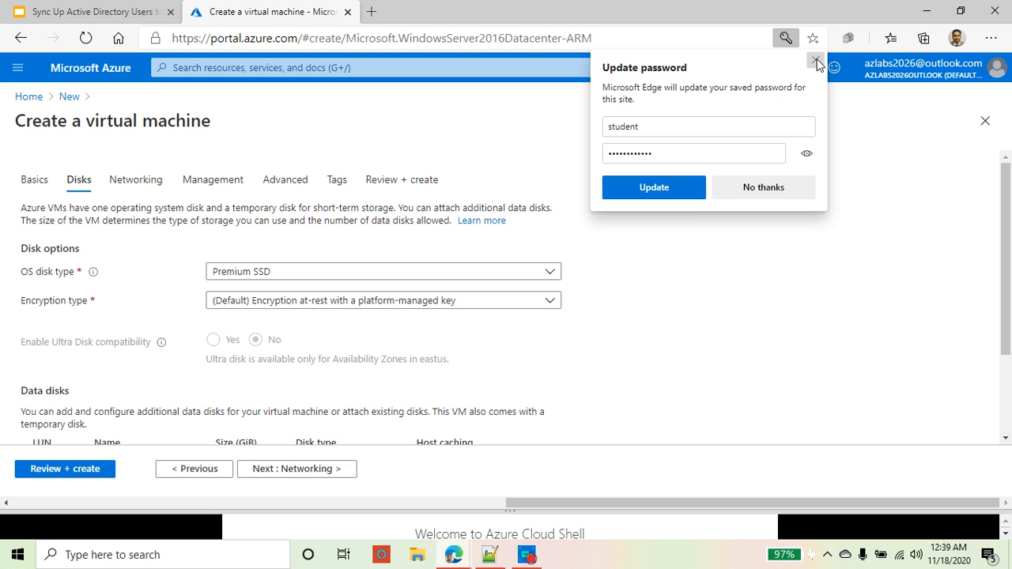
Step: Dismiss the password-saving prompt and set the OS disk type to Standard SSD
{"action": "left_click", "coordinate": [816, 60]}
{"action": "left_click", "coordinate": [317, 271]}
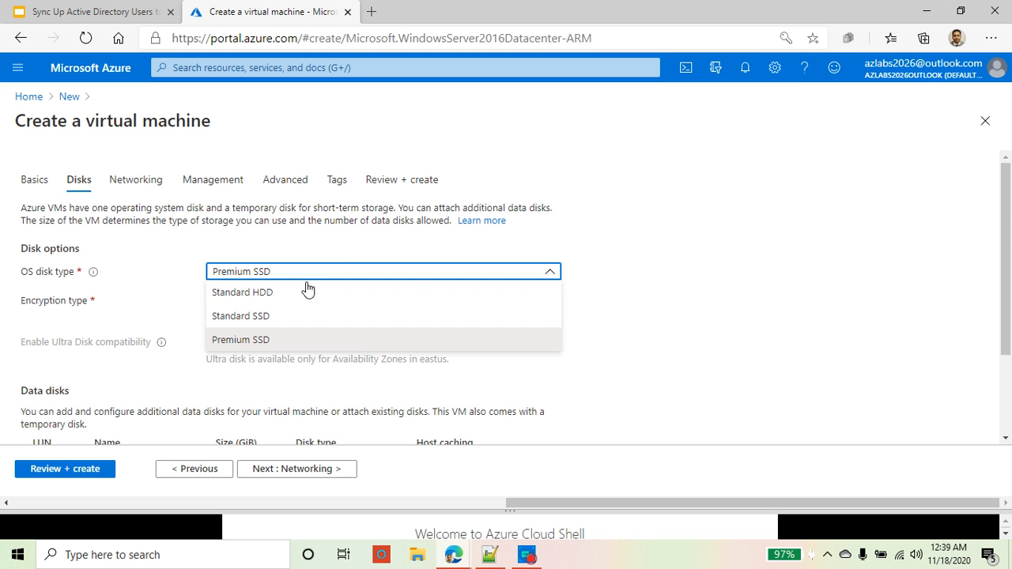
{"action": "left_click", "coordinate": [277, 316]}
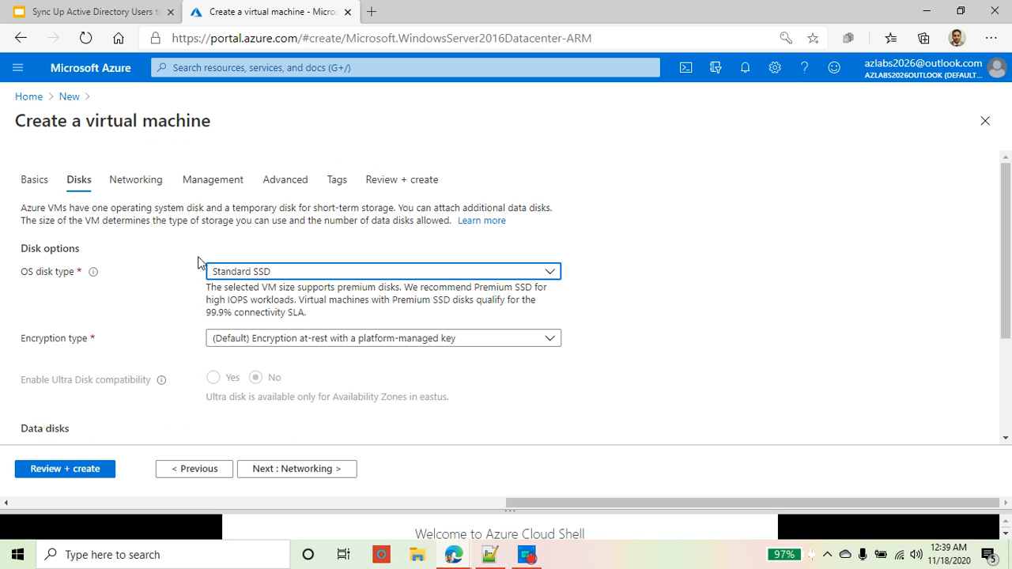
{"action": "left_click", "coordinate": [317, 277]}
{"action": "left_click", "coordinate": [319, 277]}
{"action": "scroll", "coordinate": [342, 374], "scroll_direction": "down", "scroll_amount": 1}
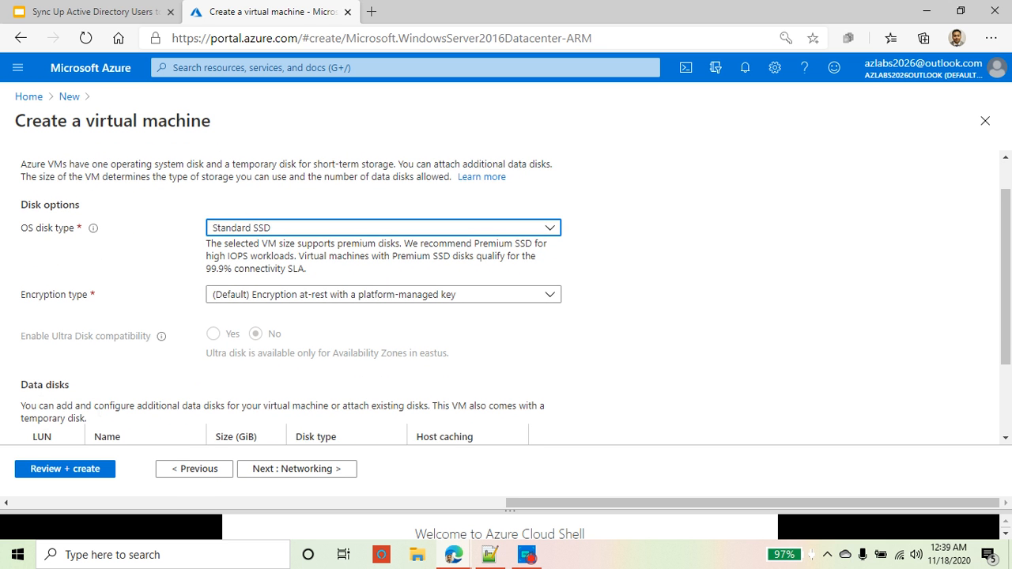
Step: Skip past Networking, disable boot diagnostics under Management, and advance to Advanced
{"action": "left_click", "coordinate": [287, 471]}
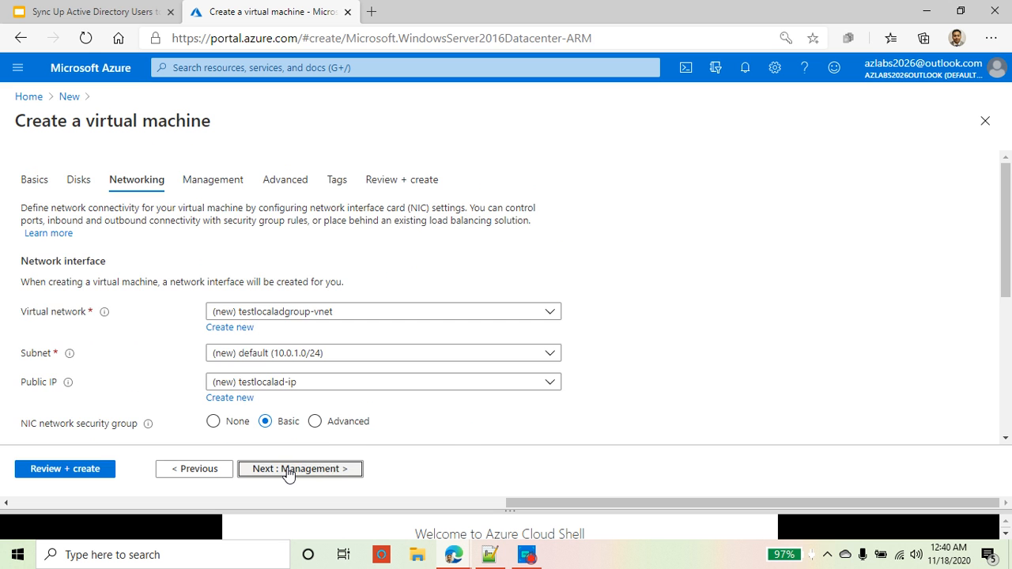
{"action": "left_click", "coordinate": [338, 472]}
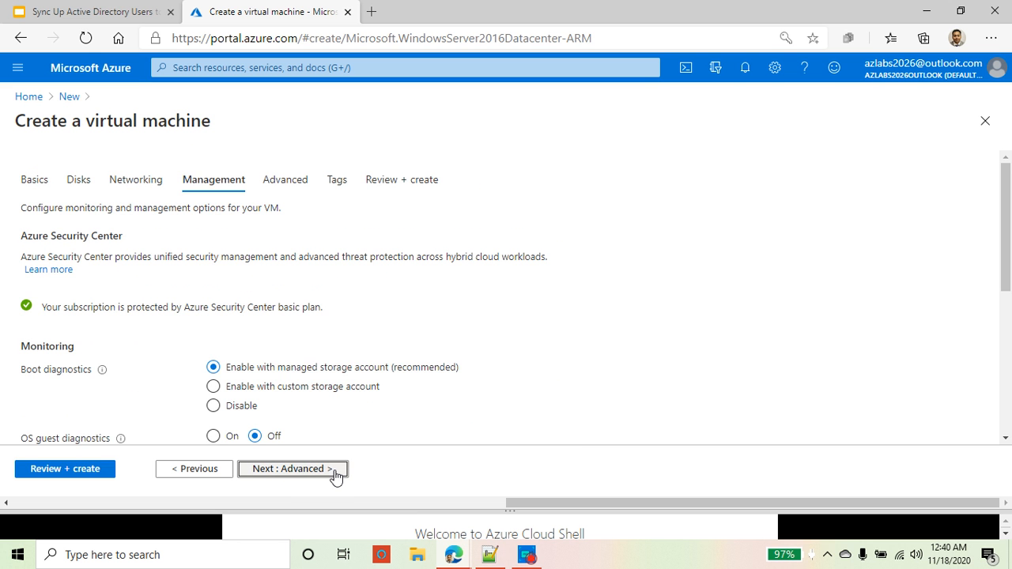
{"action": "scroll", "coordinate": [354, 428], "scroll_direction": "down", "scroll_amount": 2}
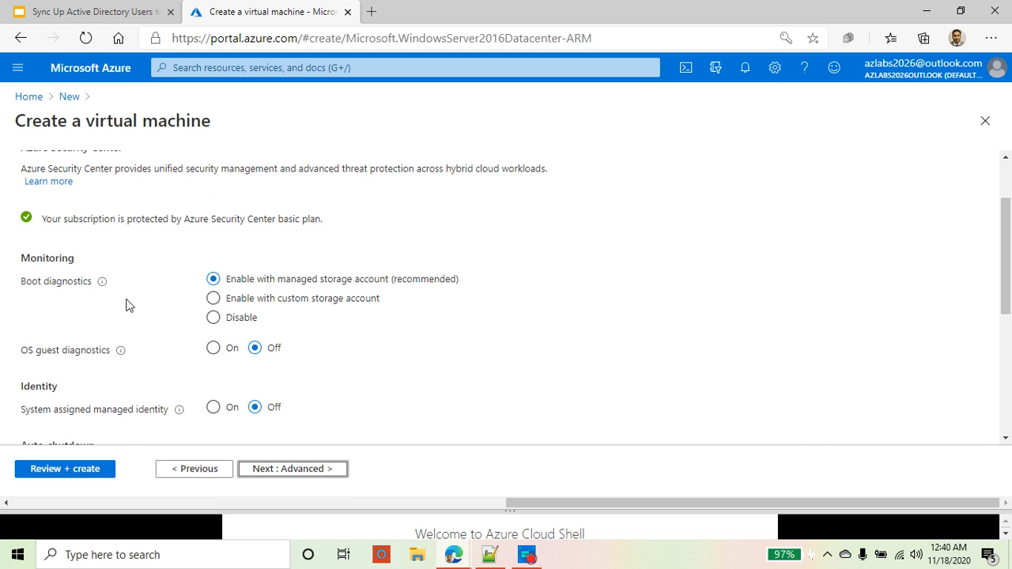
{"action": "mouse_move", "coordinate": [106, 290]}
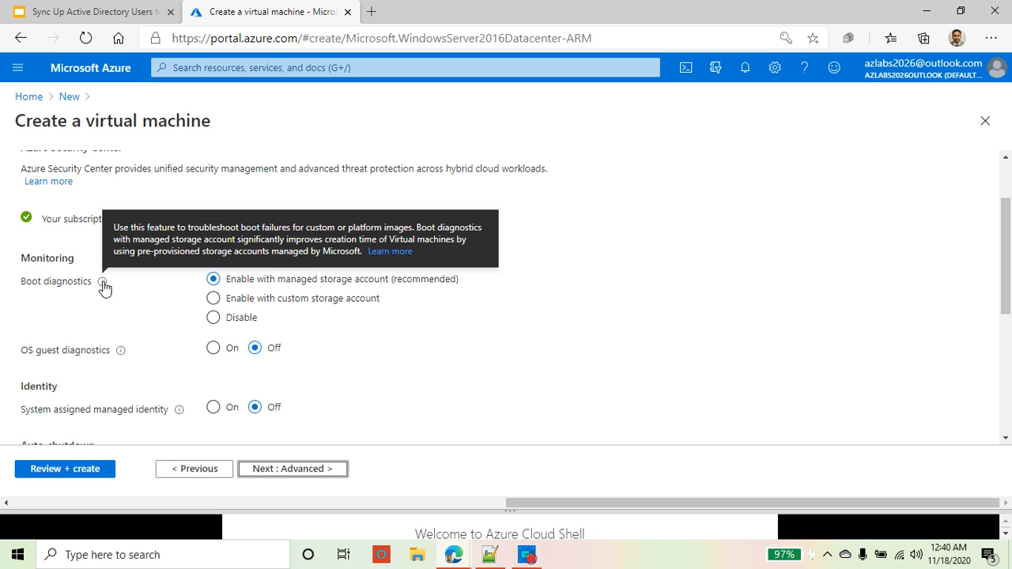
{"action": "left_click", "coordinate": [213, 317]}
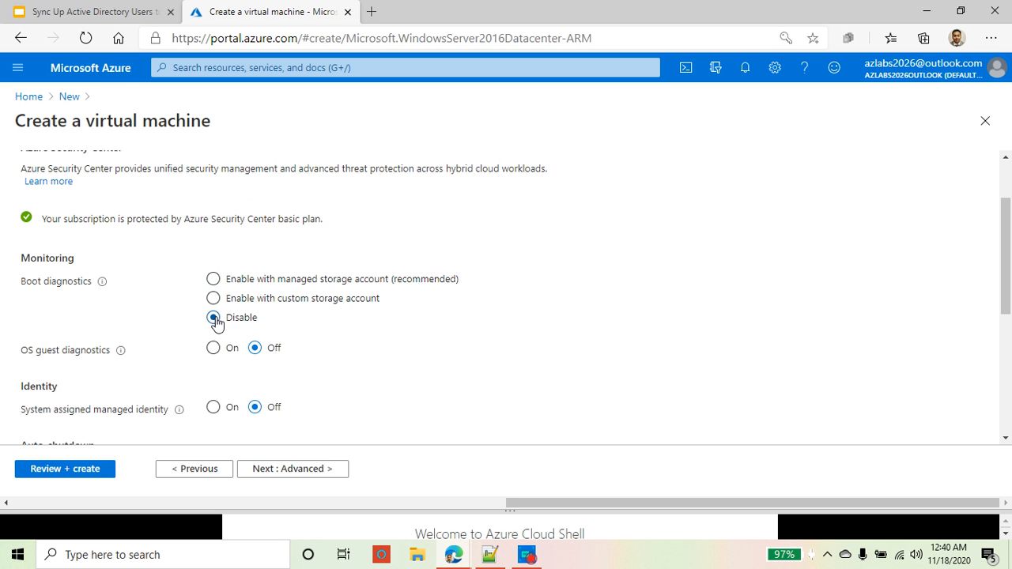
{"action": "scroll", "coordinate": [454, 352], "scroll_direction": "down", "scroll_amount": 2}
{"action": "scroll", "coordinate": [453, 352], "scroll_direction": "down", "scroll_amount": 1}
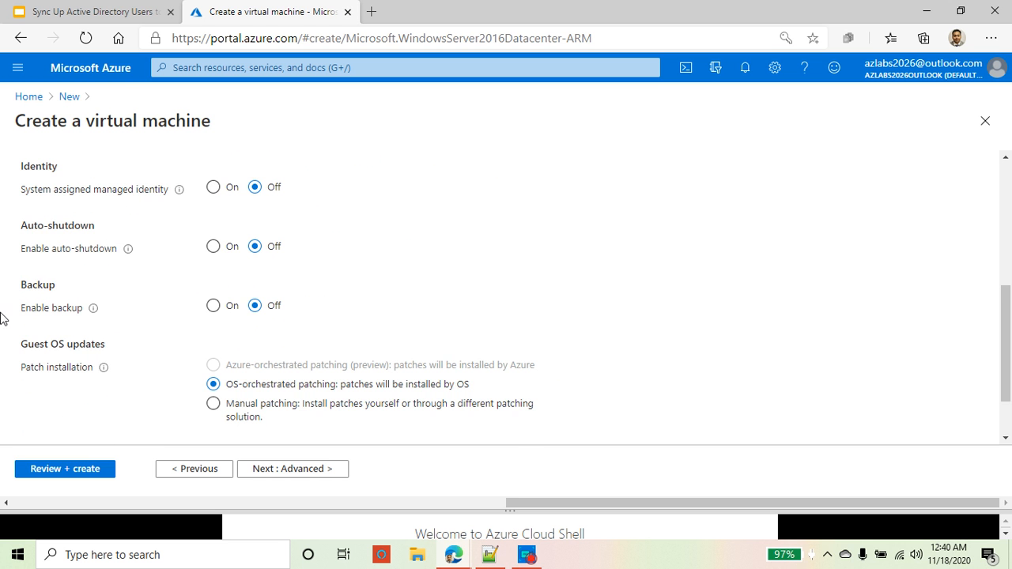
{"action": "left_click", "coordinate": [336, 473]}
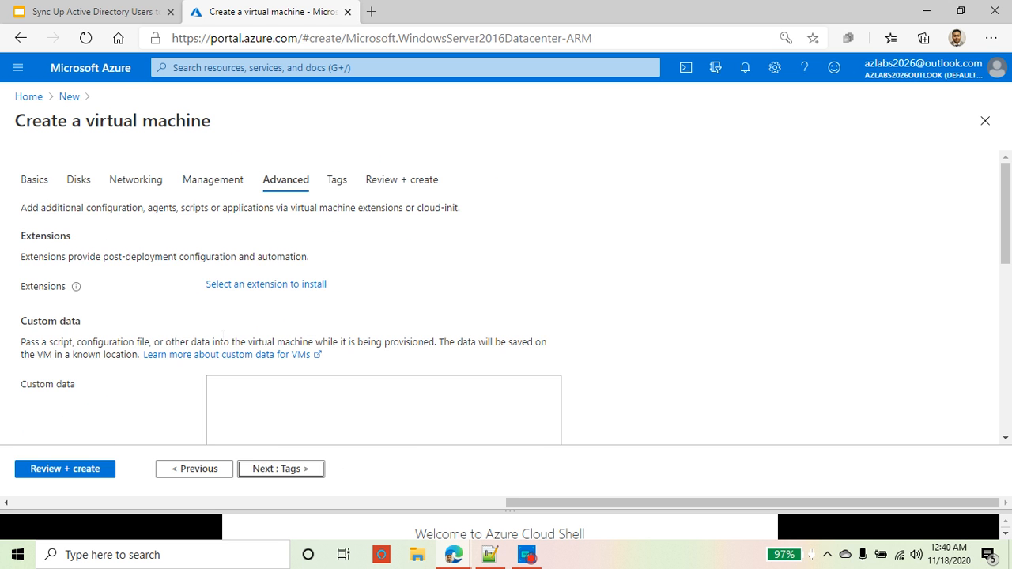
Step: Pass Advanced and Tags with defaults to reach Review + create validation
{"action": "scroll", "coordinate": [201, 287], "scroll_direction": "down", "scroll_amount": 2}
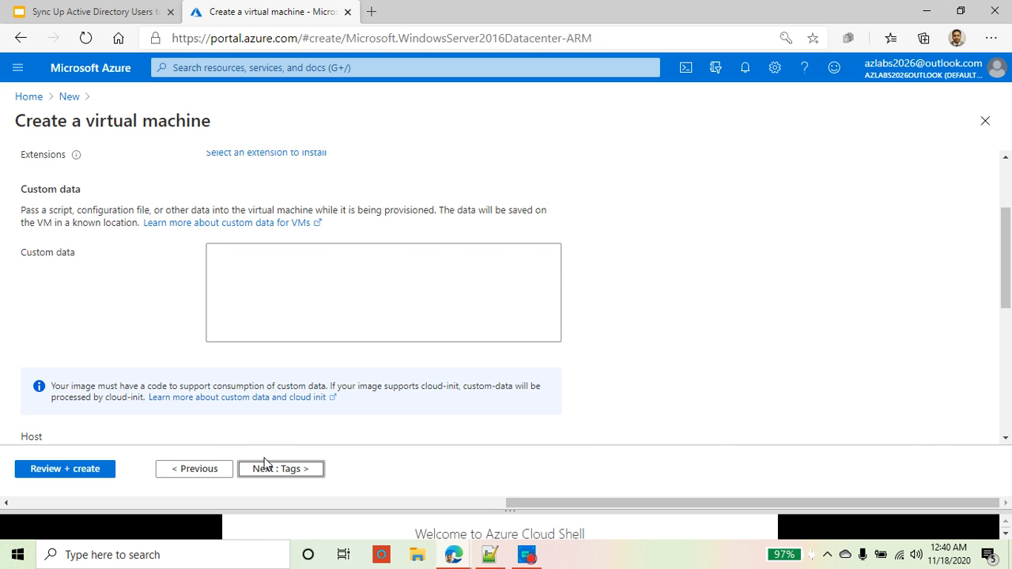
{"action": "left_click", "coordinate": [299, 473]}
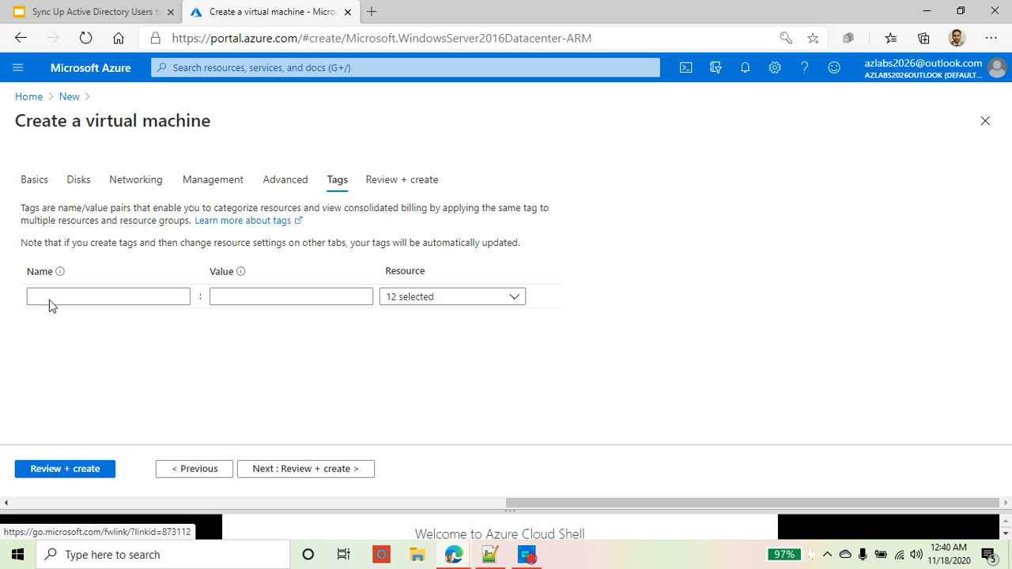
{"action": "left_click", "coordinate": [319, 475]}
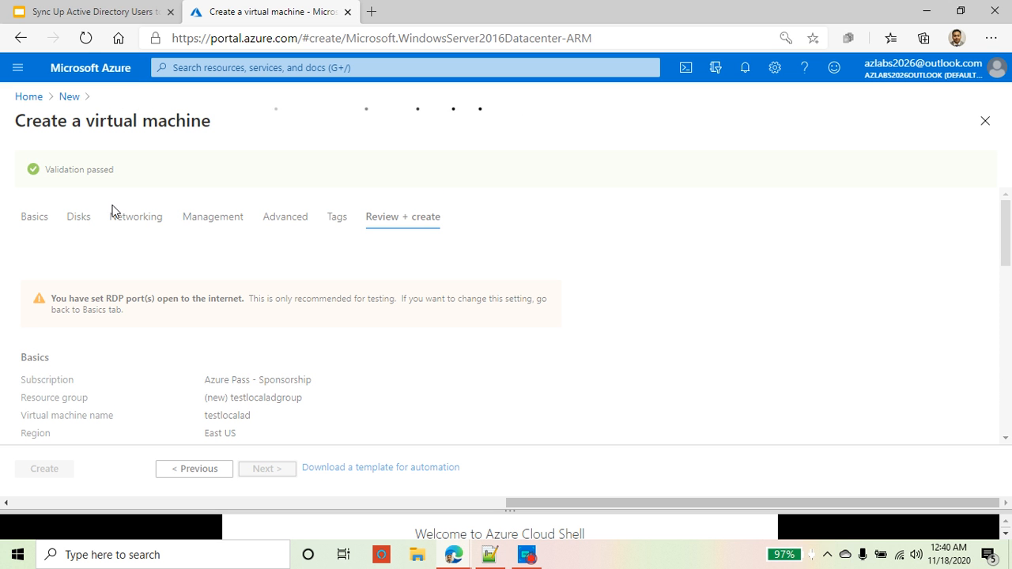
{"action": "left_click_drag", "start_coordinate": [45, 169], "coordinate": [116, 170]}
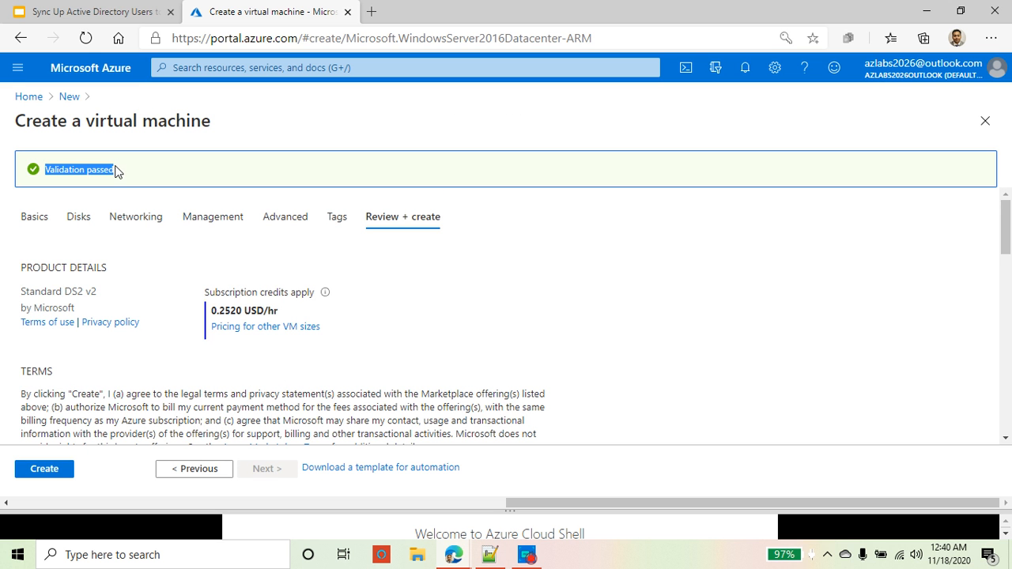
{"action": "left_click_drag", "start_coordinate": [215, 312], "coordinate": [283, 314]}
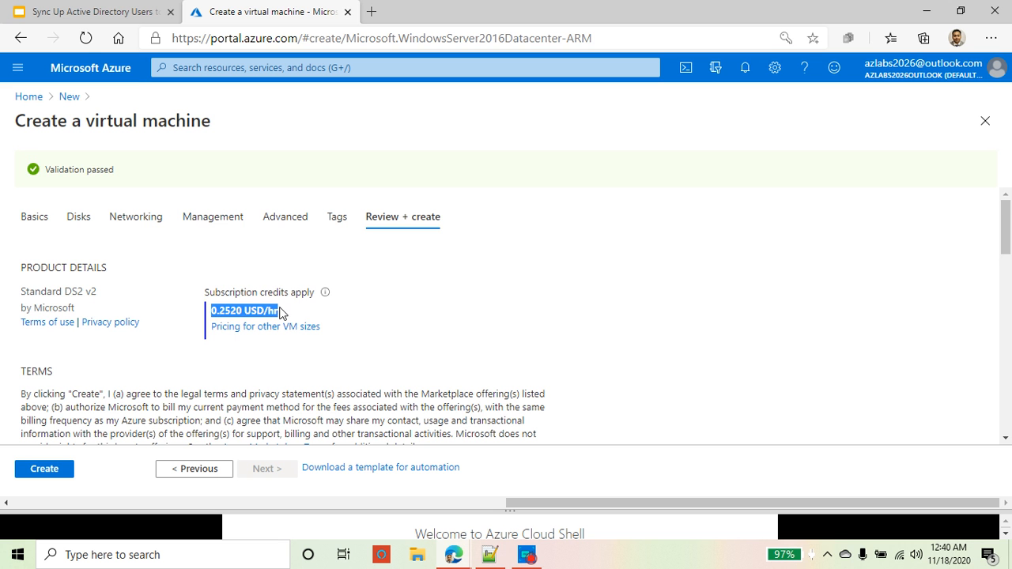
{"action": "scroll", "coordinate": [353, 312], "scroll_direction": "down", "scroll_amount": 3}
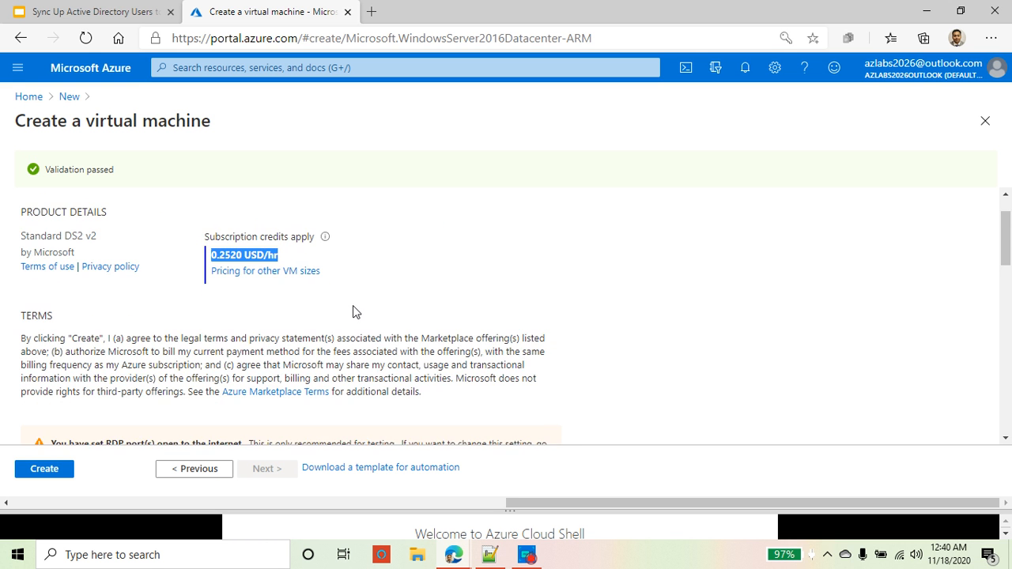
Step: Create the testlocalad VM, inspect the deployment's resource types, and show notifications
{"action": "left_click", "coordinate": [27, 468]}
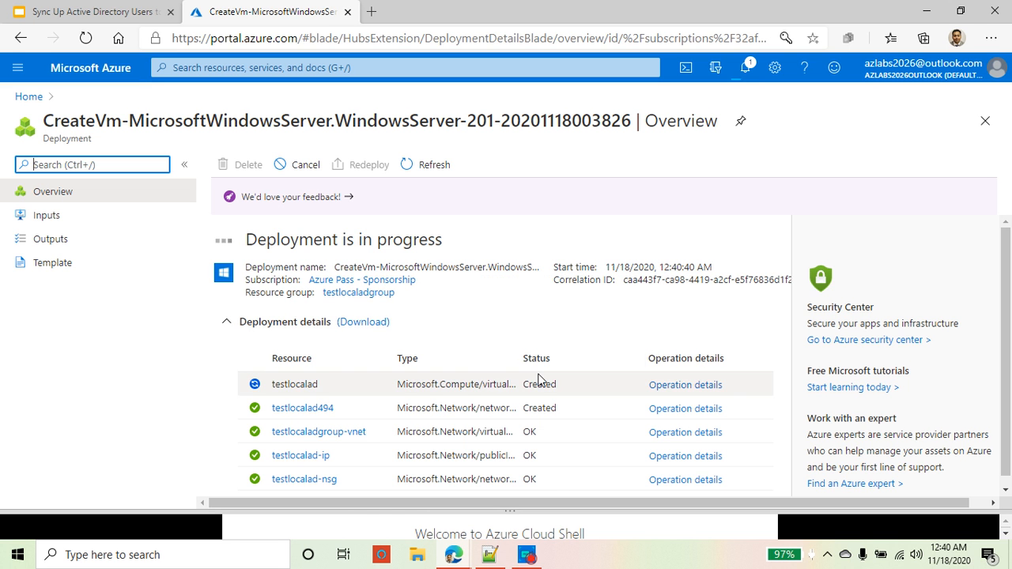
{"action": "left_click_drag", "start_coordinate": [520, 358], "coordinate": [663, 360]}
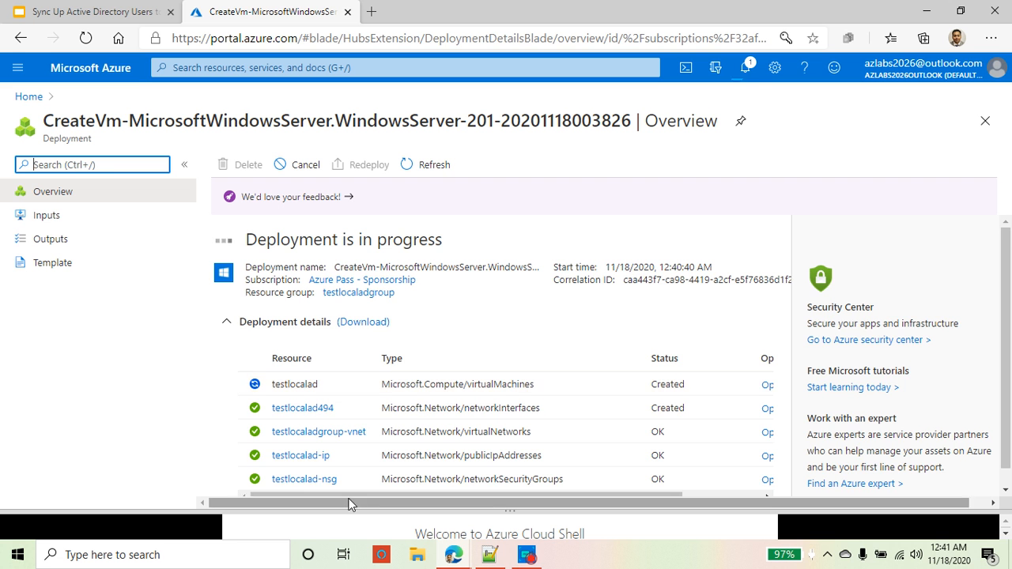
{"action": "scroll", "coordinate": [316, 474], "scroll_direction": "down", "scroll_amount": 1}
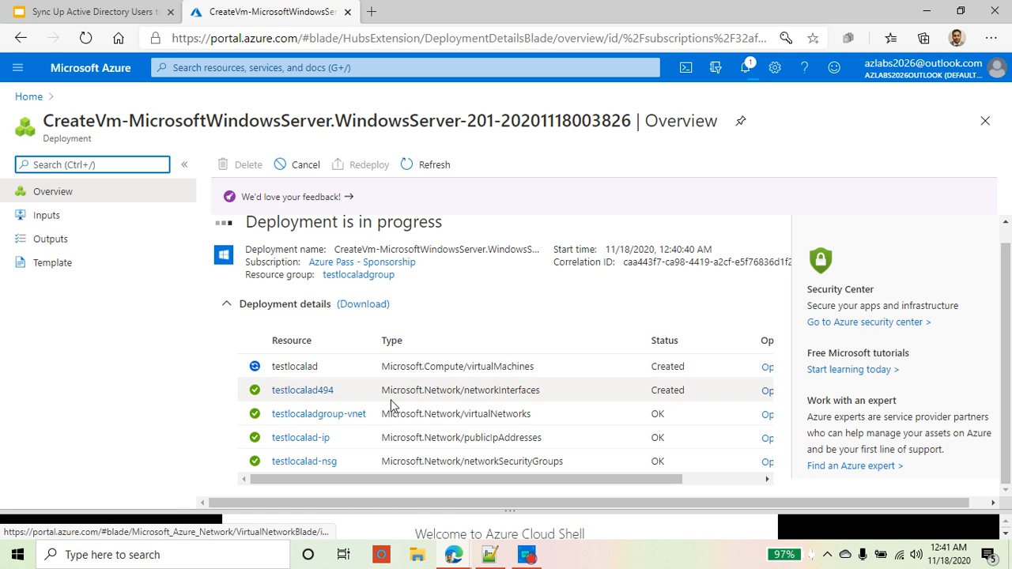
{"action": "left_click_drag", "start_coordinate": [460, 390], "coordinate": [546, 389]}
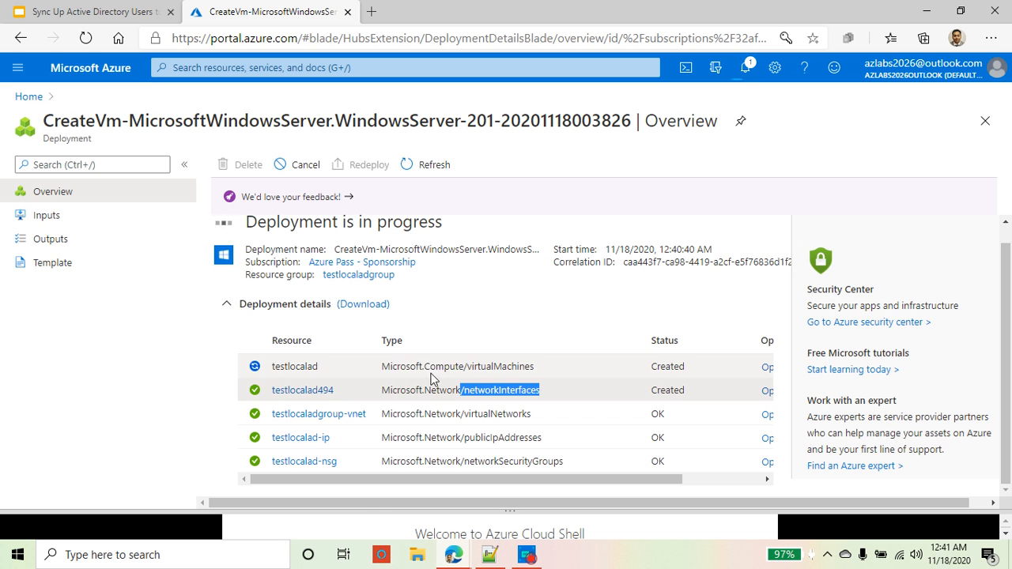
{"action": "left_click_drag", "start_coordinate": [467, 367], "coordinate": [502, 367]}
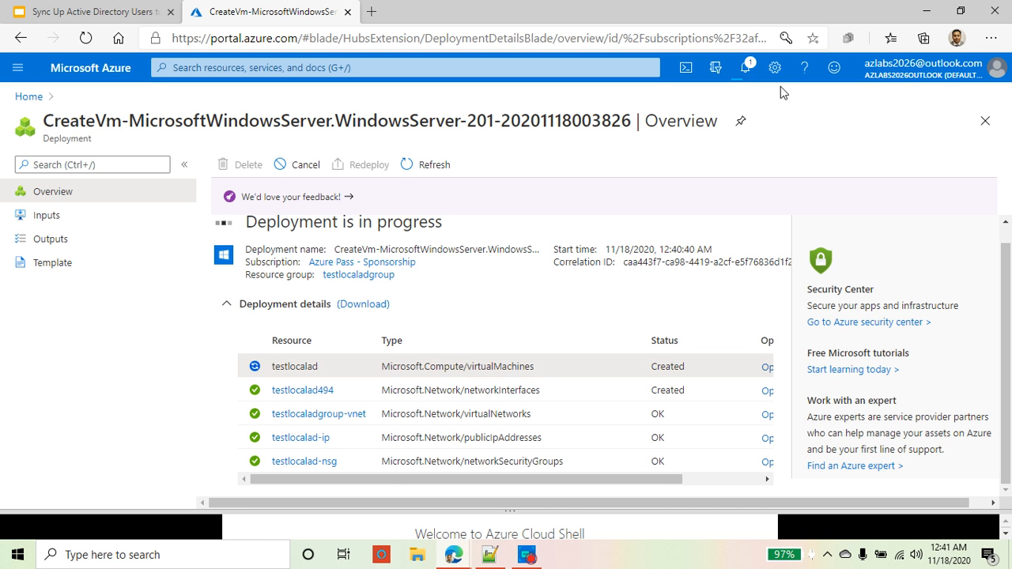
{"action": "left_click", "coordinate": [747, 70]}
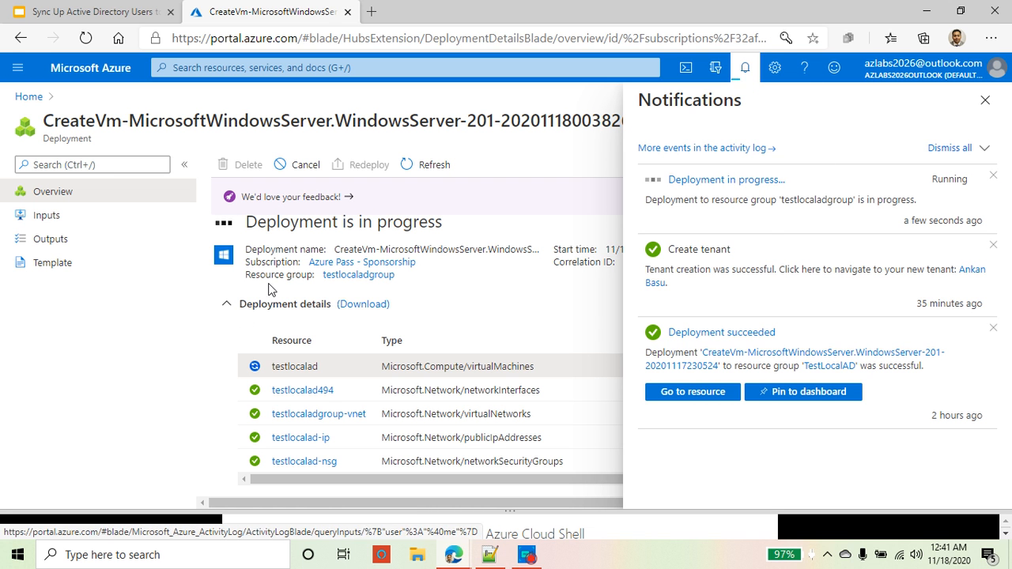
Step: Verify the CreateVm deployment in testlocaladgroup completed, then open the testlocalad VM
{"action": "left_click", "coordinate": [366, 276]}
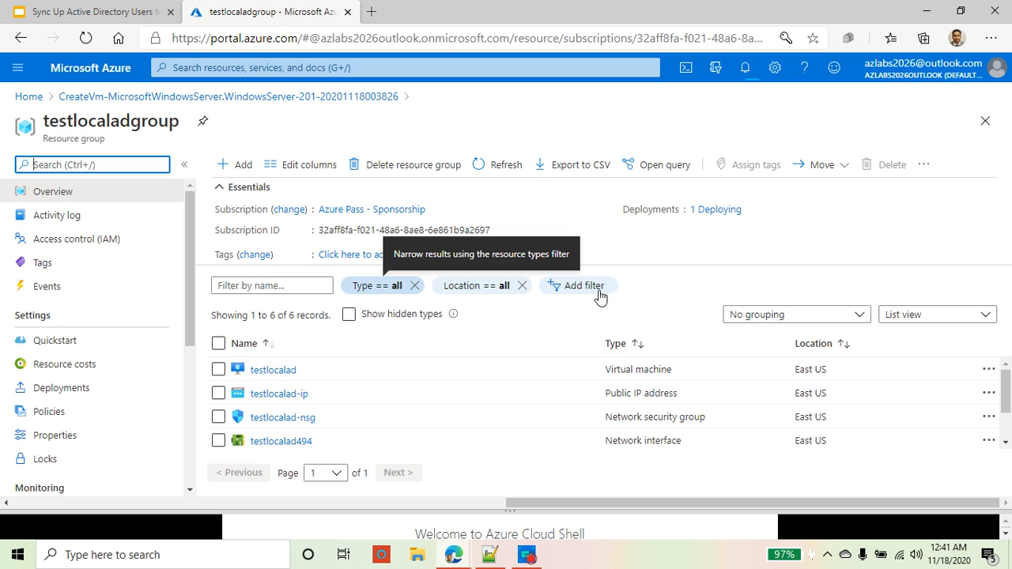
{"action": "left_click_drag", "start_coordinate": [625, 212], "coordinate": [736, 219]}
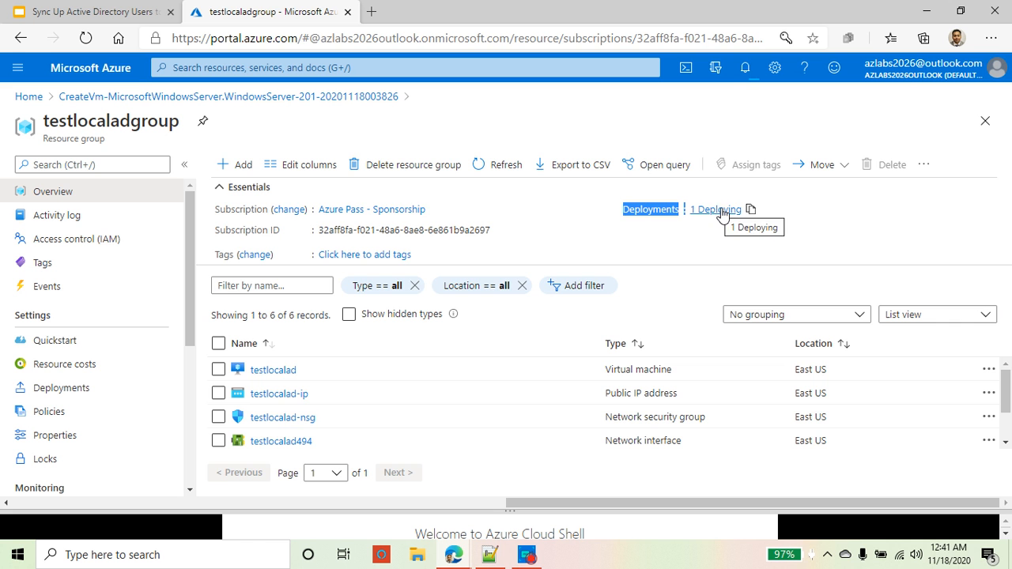
{"action": "left_click", "coordinate": [717, 211]}
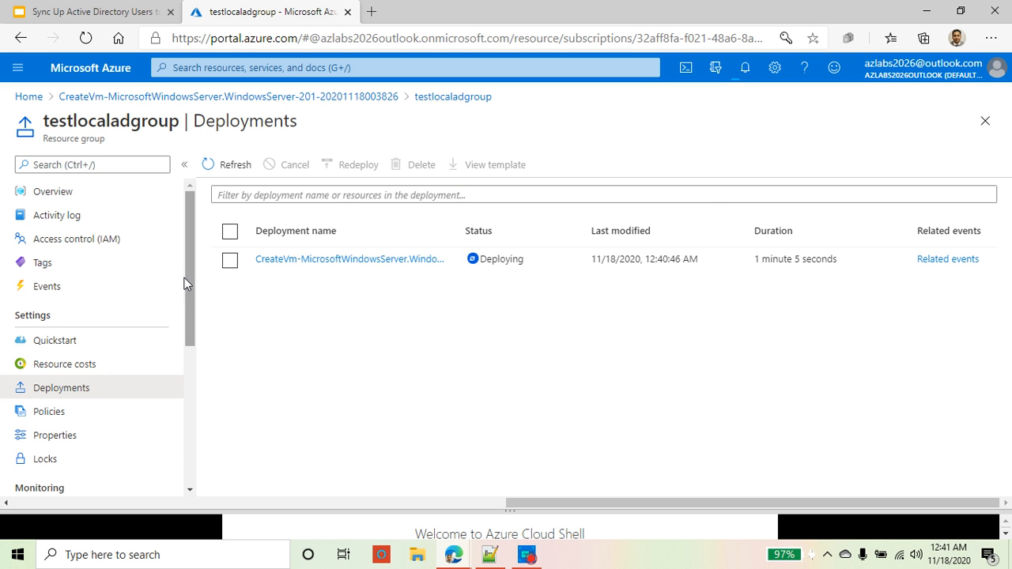
{"action": "left_click", "coordinate": [368, 261]}
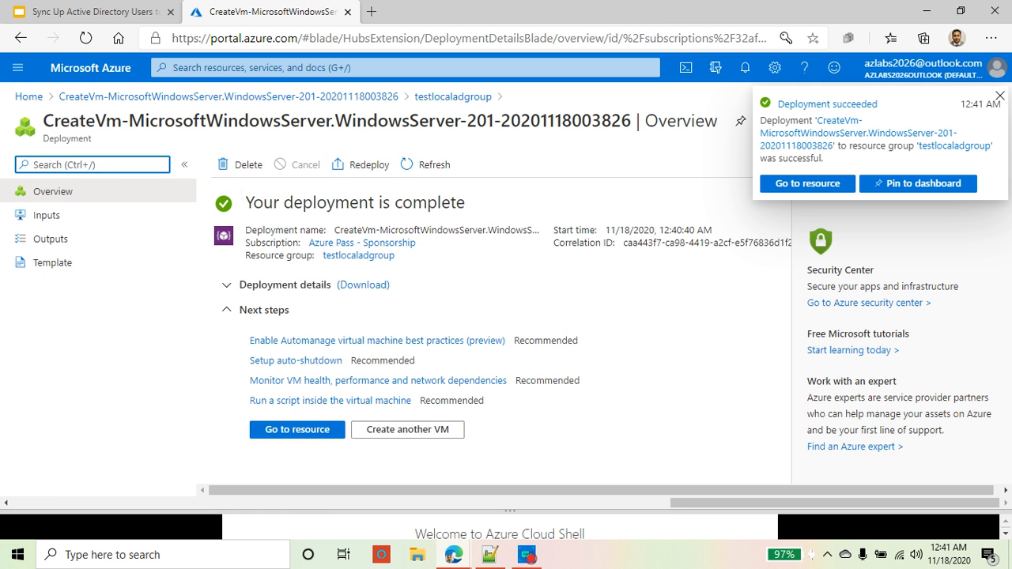
{"action": "left_click_drag", "start_coordinate": [244, 202], "coordinate": [468, 206]}
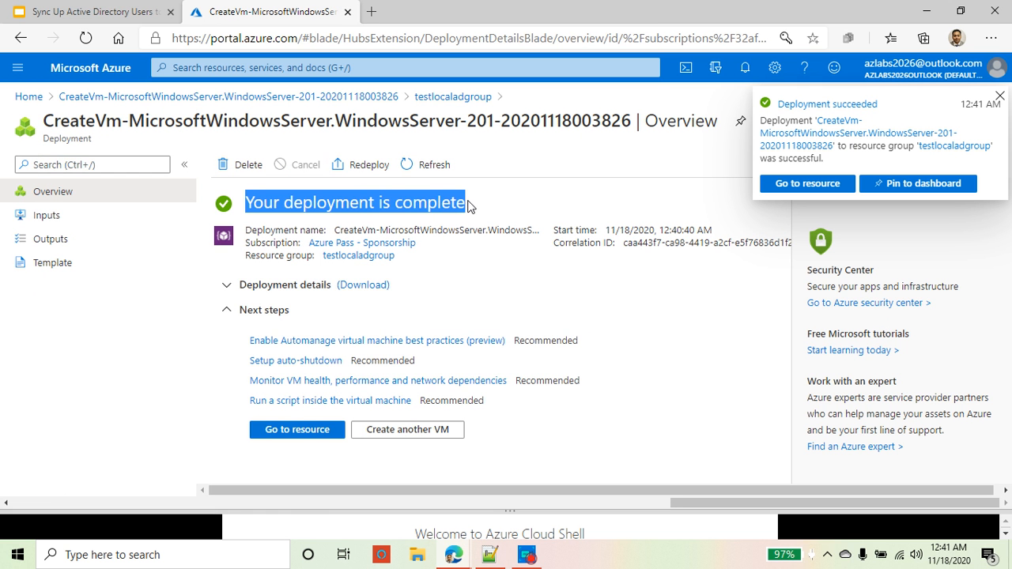
{"action": "left_click", "coordinate": [745, 70]}
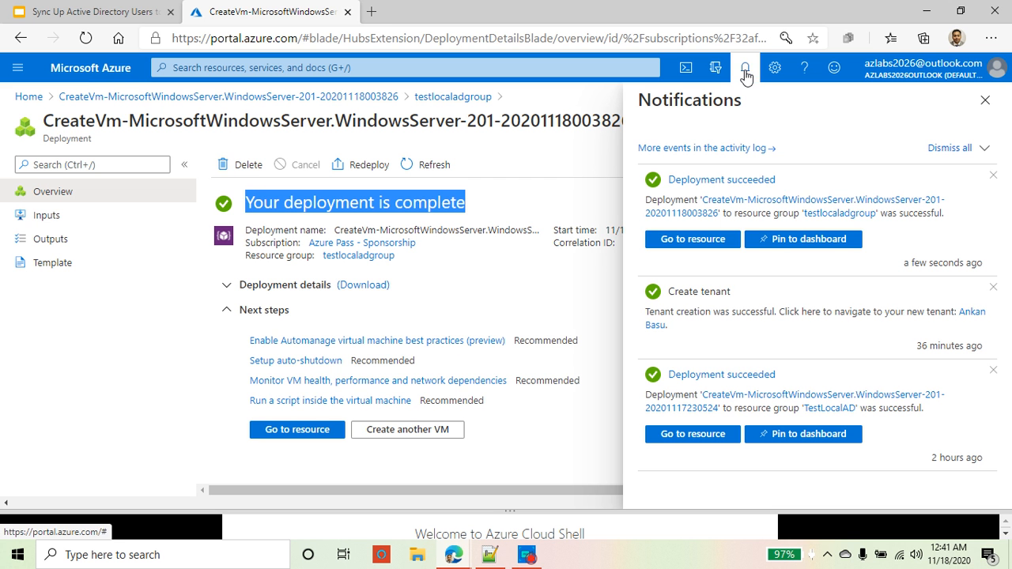
{"action": "left_click", "coordinate": [296, 431]}
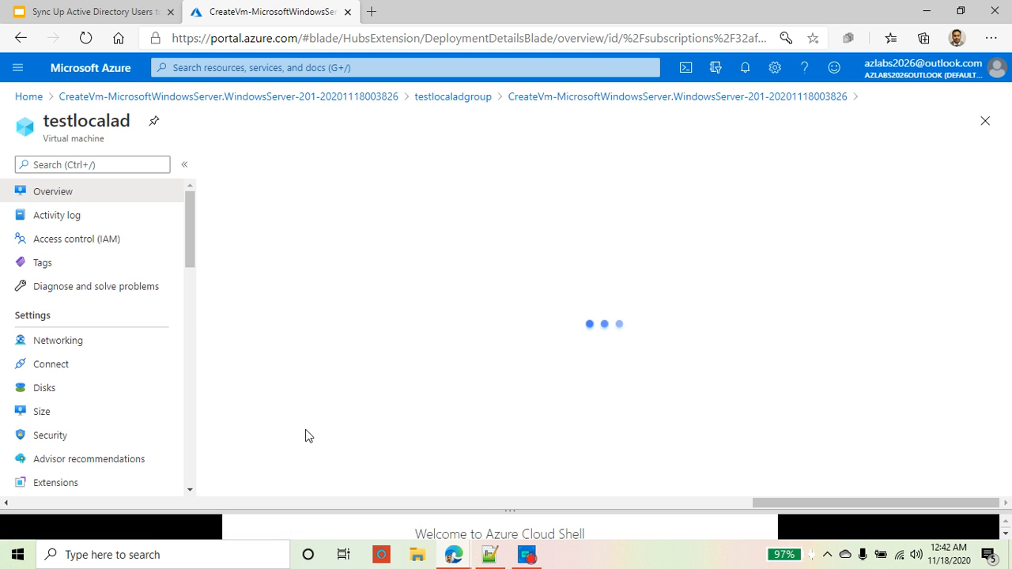
{"action": "left_click_drag", "start_coordinate": [131, 121], "coordinate": [42, 120]}
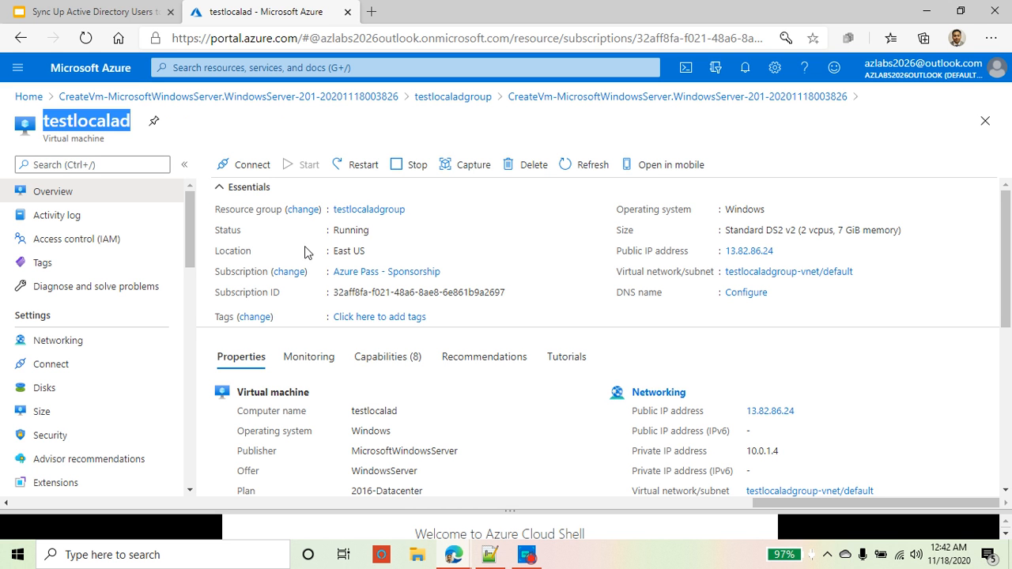
{"action": "double_click", "coordinate": [349, 230]}
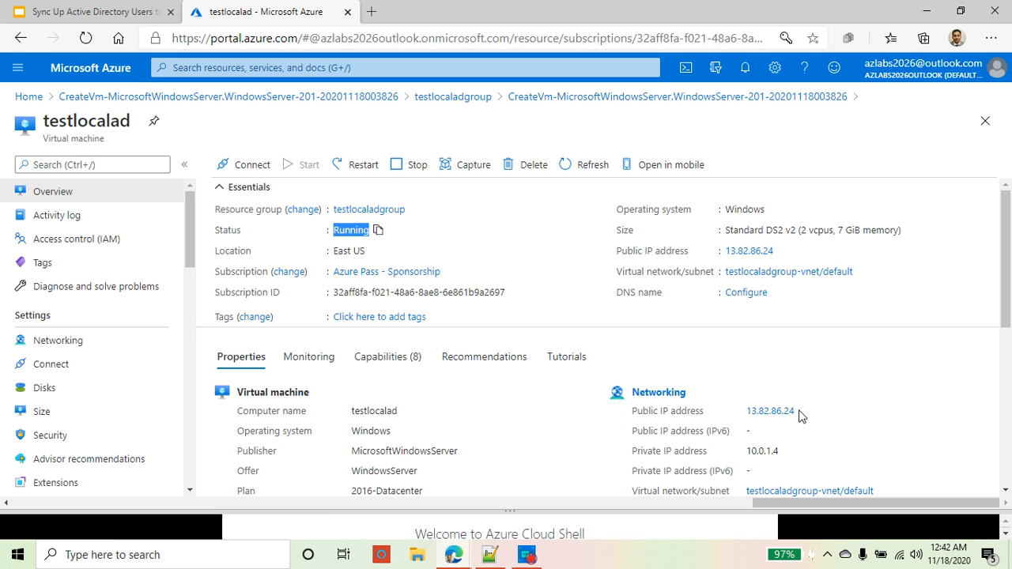
{"action": "scroll", "coordinate": [309, 382], "scroll_direction": "down", "scroll_amount": 1}
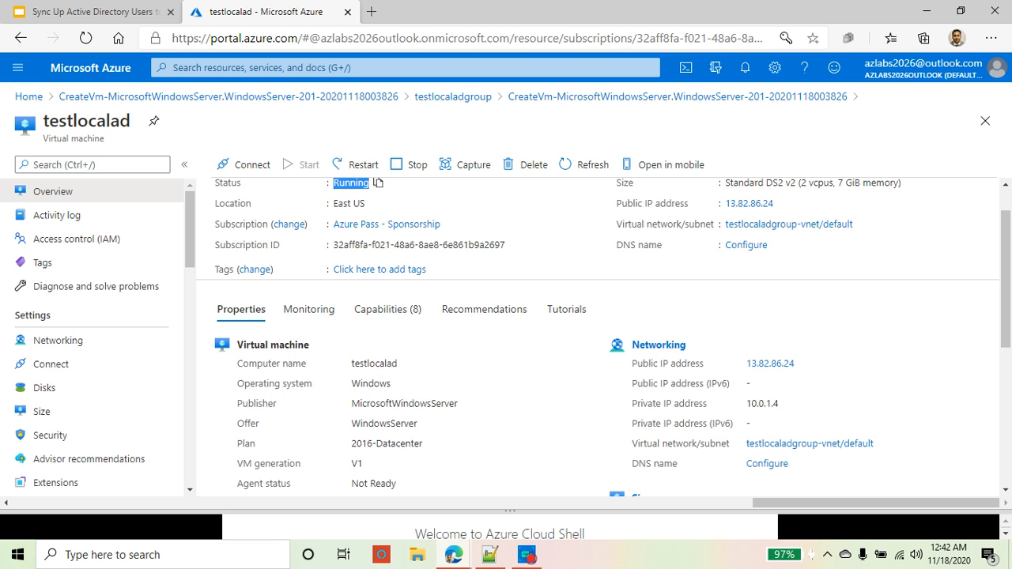
{"action": "double_click", "coordinate": [371, 383]}
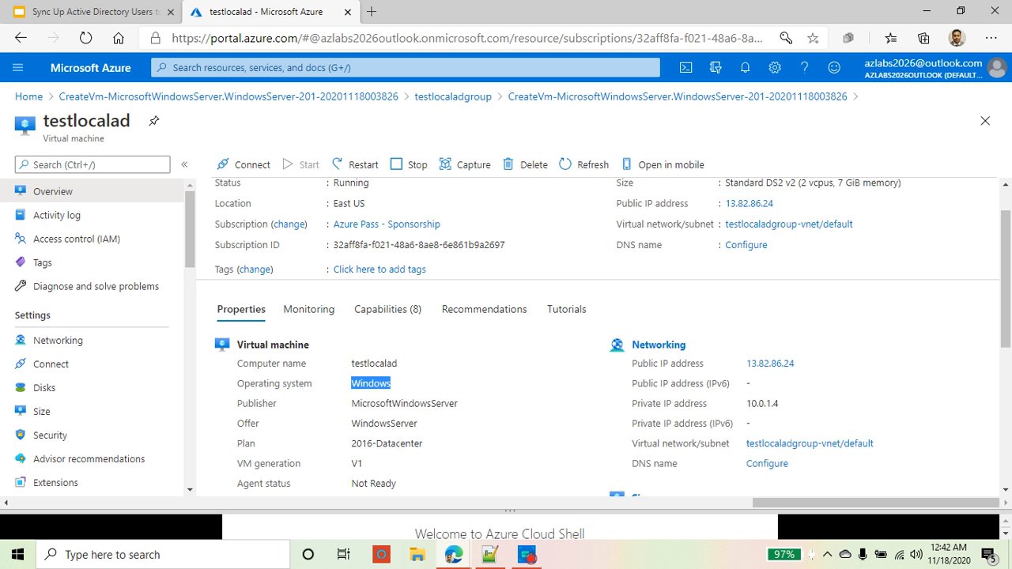
{"action": "triple_click", "coordinate": [399, 444]}
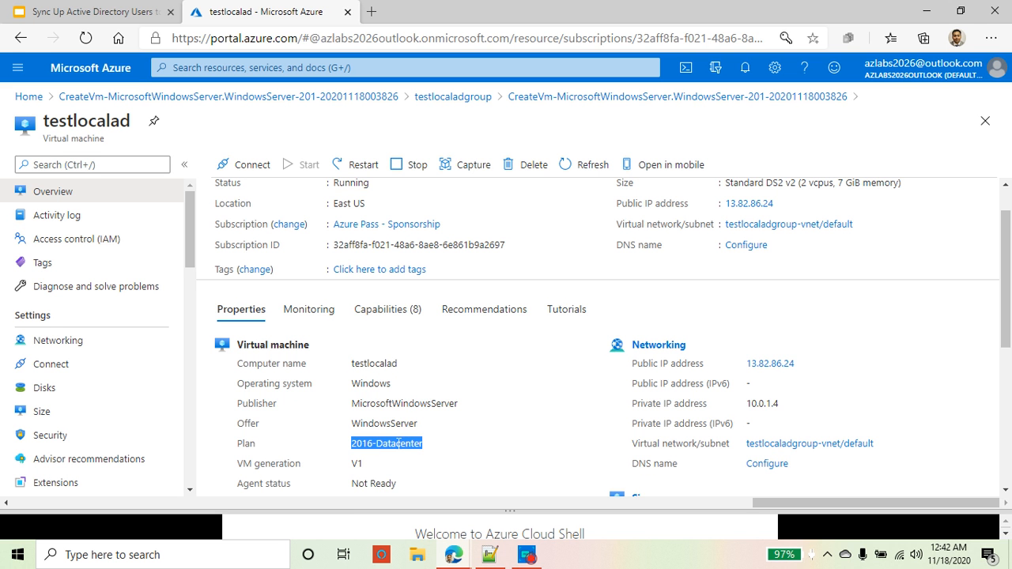
{"action": "scroll", "coordinate": [483, 388], "scroll_direction": "up", "scroll_amount": 1}
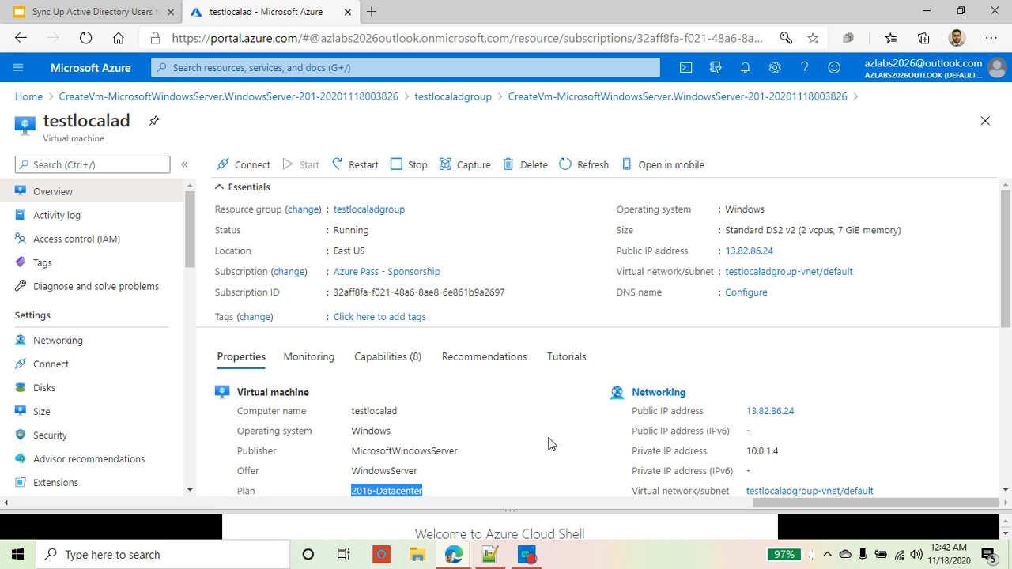
Step: Download testlocalad.rdp from the VM's Connect > RDP page
{"action": "left_click", "coordinate": [257, 169]}
{"action": "left_click", "coordinate": [249, 187]}
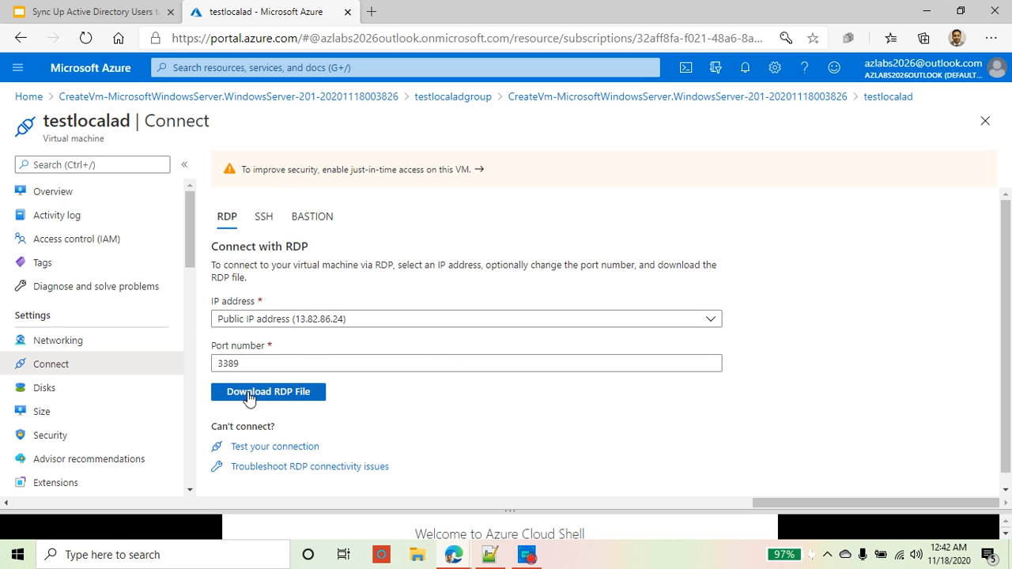
{"action": "left_click", "coordinate": [298, 396]}
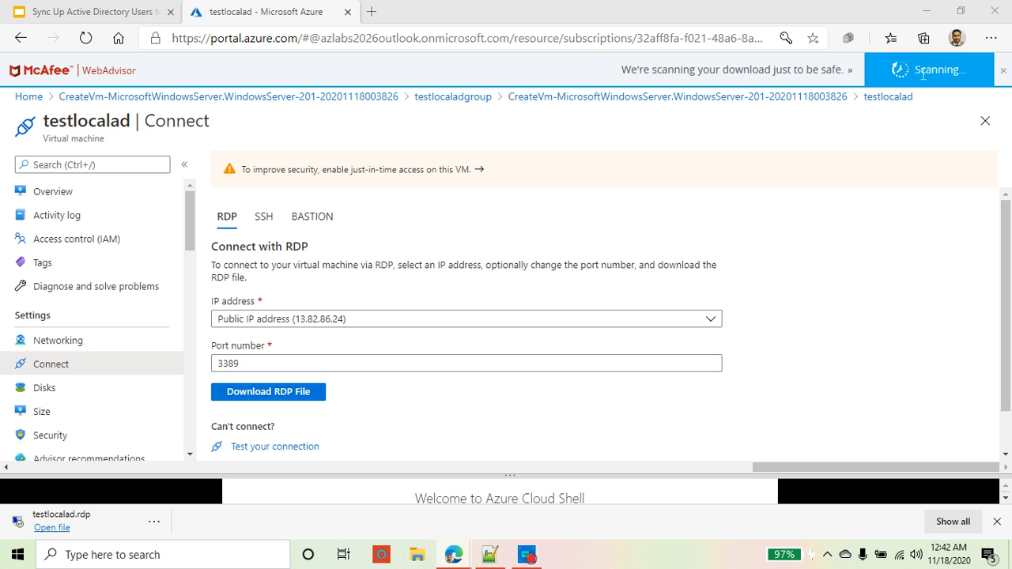
Step: Open testlocalad.rdp, accept the publisher warning, and choose to use a different account
{"action": "left_click", "coordinate": [52, 529]}
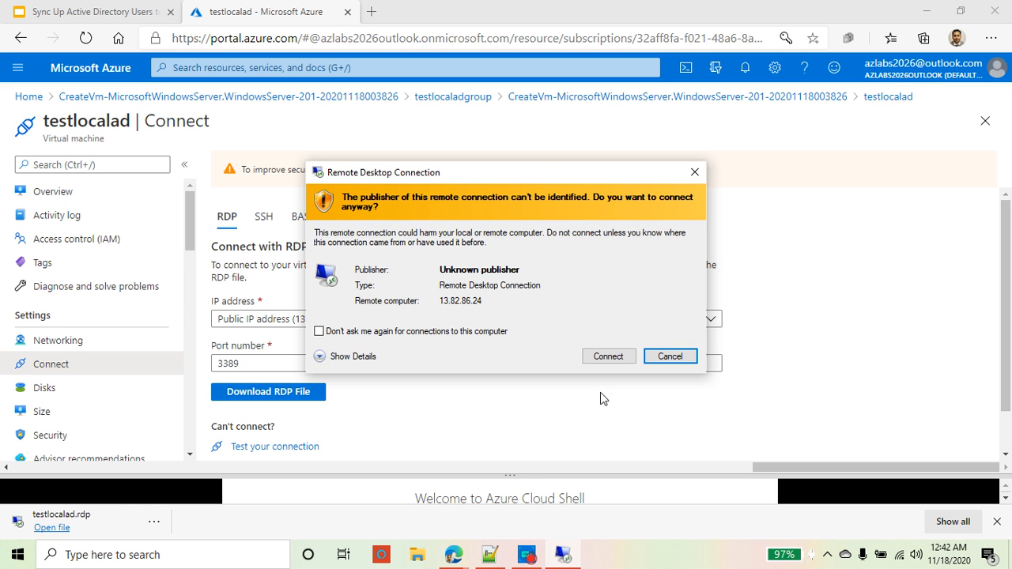
{"action": "left_click", "coordinate": [609, 356]}
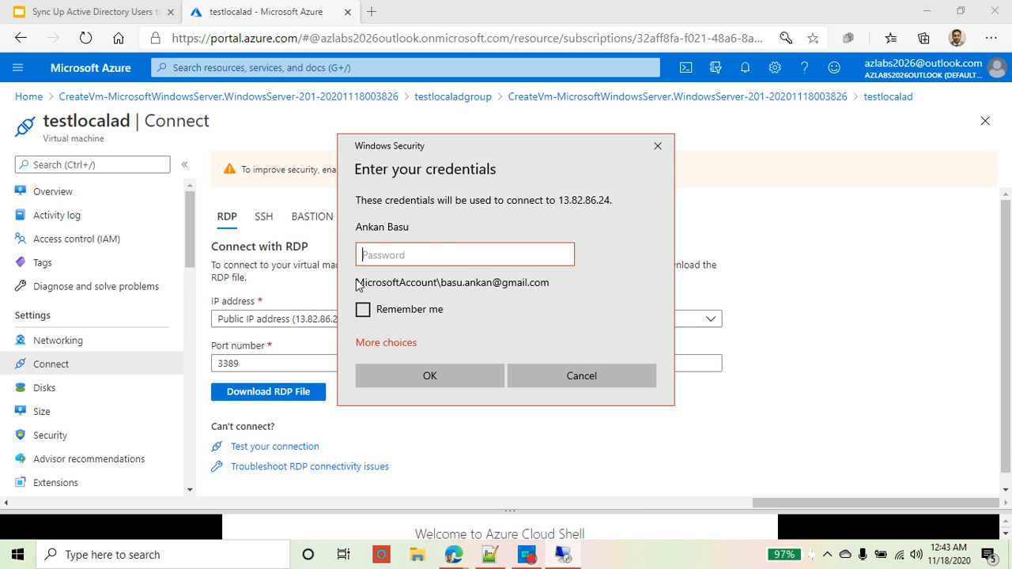
{"action": "left_click", "coordinate": [393, 347]}
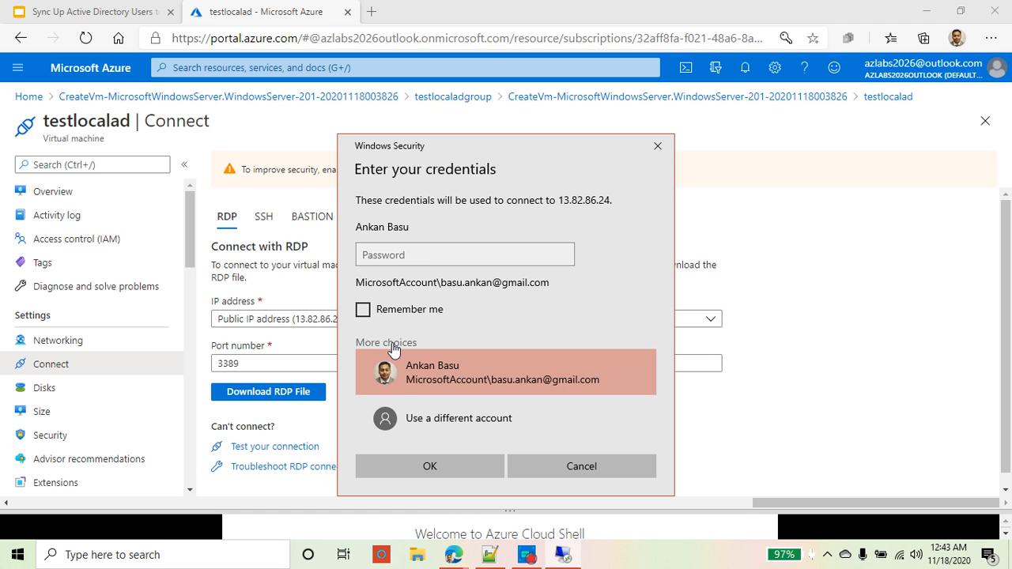
{"action": "left_click", "coordinate": [483, 418]}
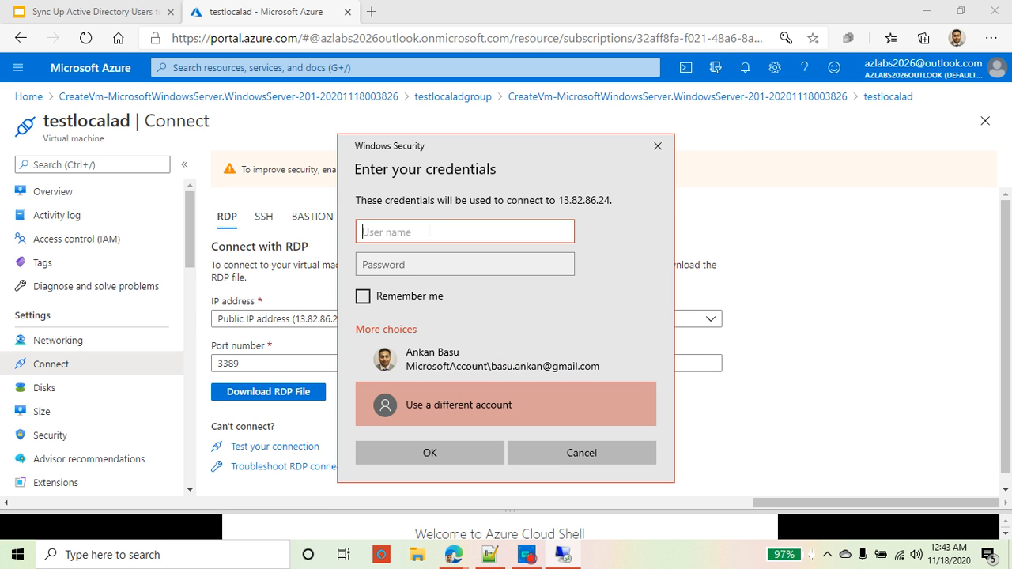
Step: Enter username student and the account password, tick Remember me, and submit
{"action": "type", "text": "student"}
{"action": "key", "text": "Tab"}
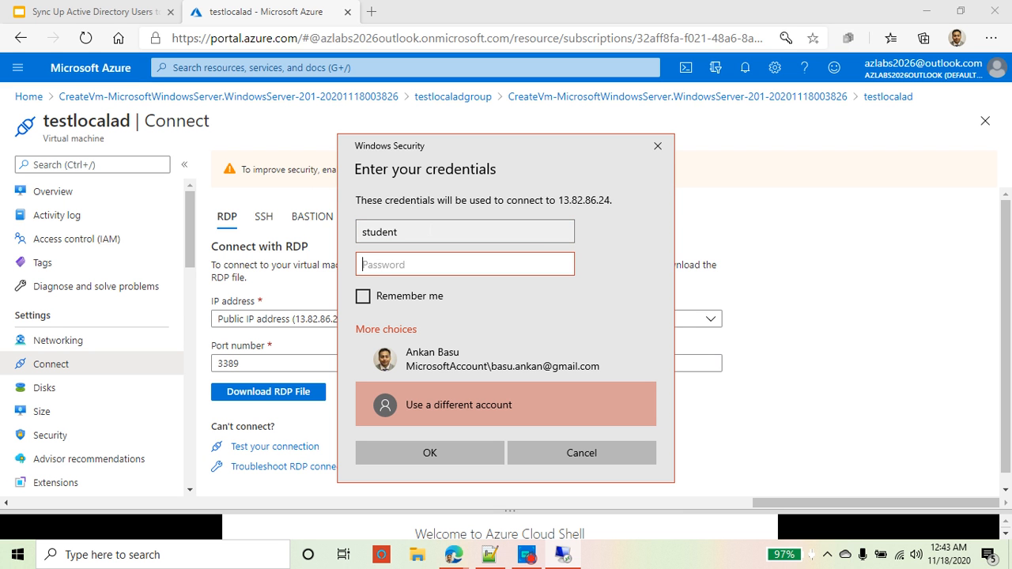
{"action": "type", "text": "*****"}
{"action": "key", "text": "BackSpace"}
{"action": "key", "text": "BackSpace"}
{"action": "key", "text": "BackSpace"}
{"action": "key", "text": "BackSpace"}
{"action": "key", "text": "BackSpace"}
{"action": "type", "text": "************"}
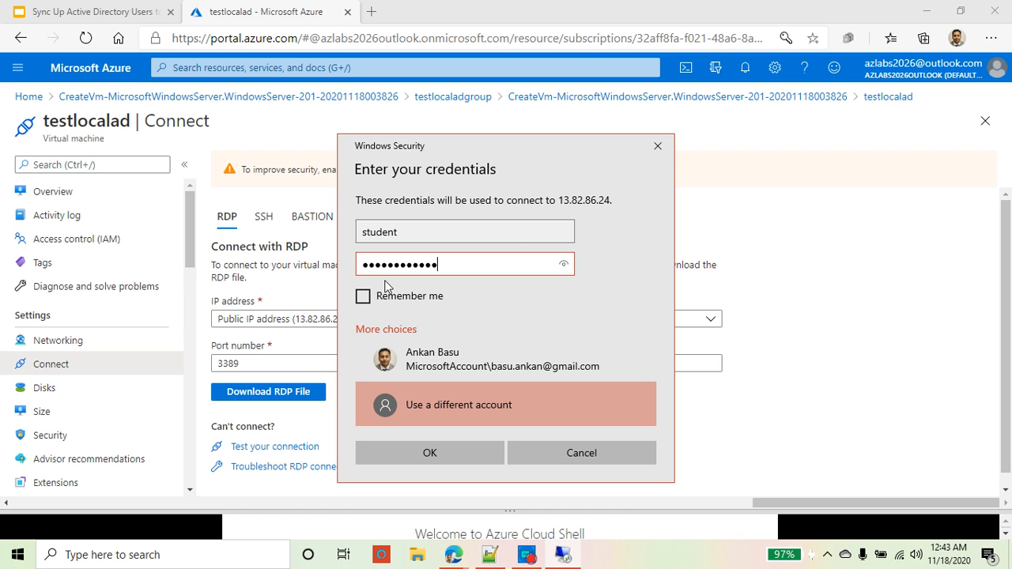
{"action": "left_click", "coordinate": [363, 295]}
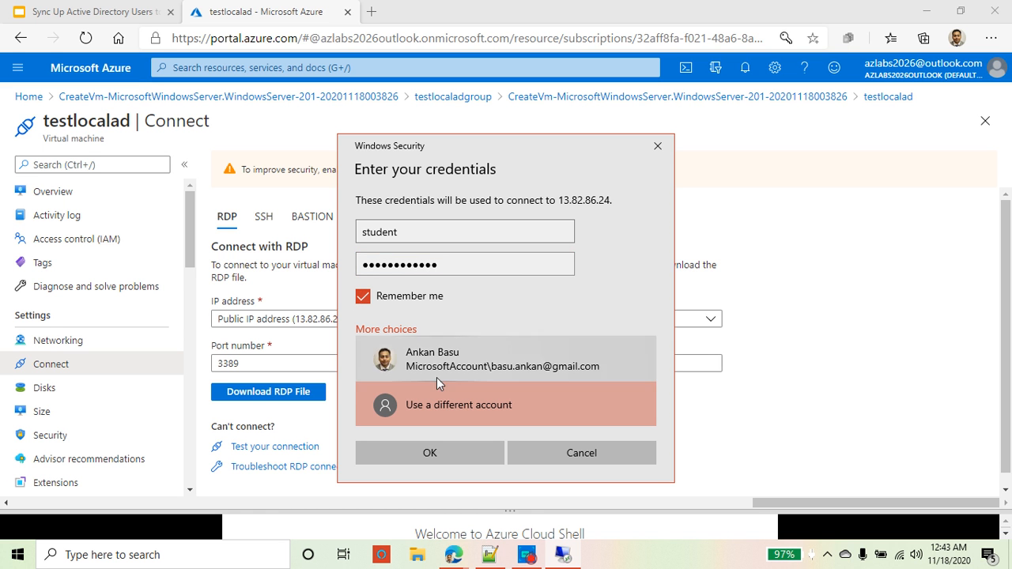
{"action": "left_click", "coordinate": [456, 453]}
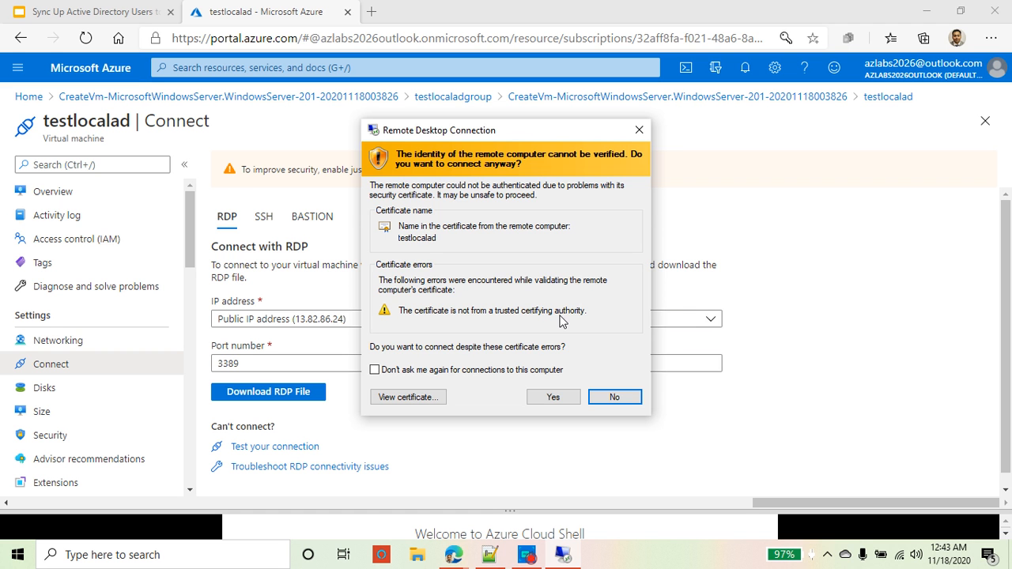
Step: Accept the certificate for 13.82.86.24 and allow network discovery so the session signs in to Server Manager
{"action": "left_click", "coordinate": [566, 400]}
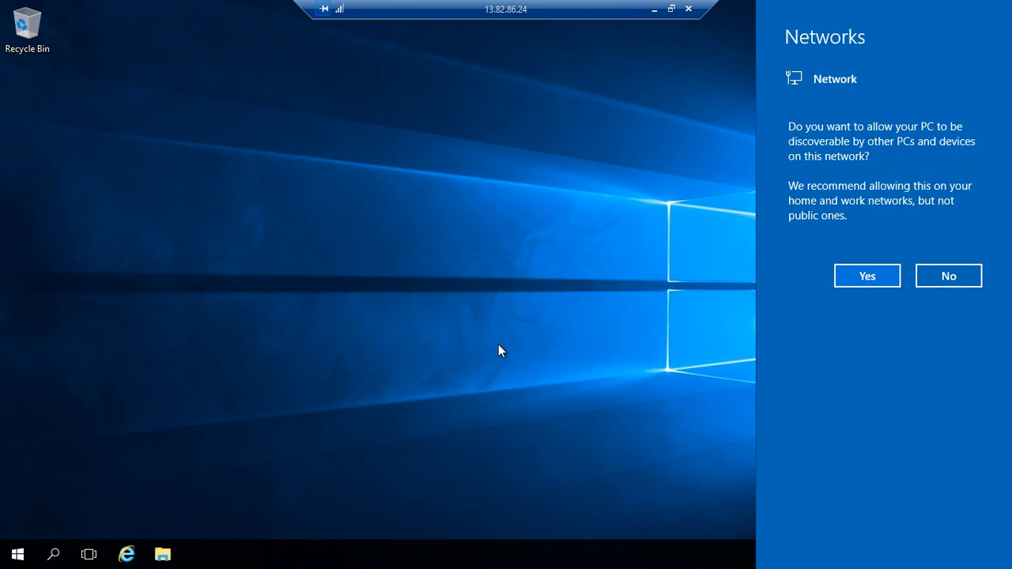
{"action": "left_click", "coordinate": [867, 277]}
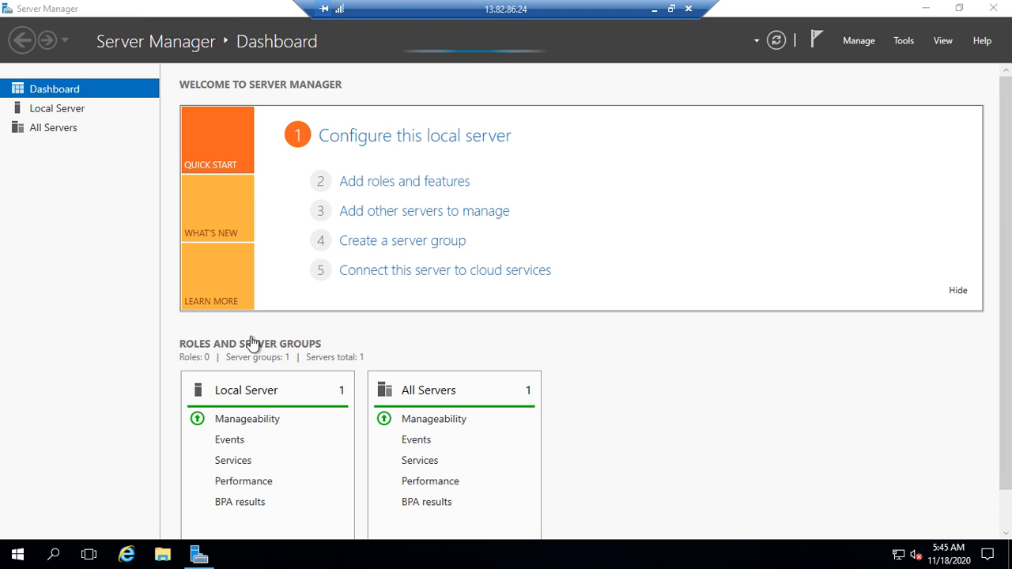
Step: Open the Add Roles and Features Wizard for testlocalad, dismiss the inventory notice, and centre the window
{"action": "left_click", "coordinate": [384, 186]}
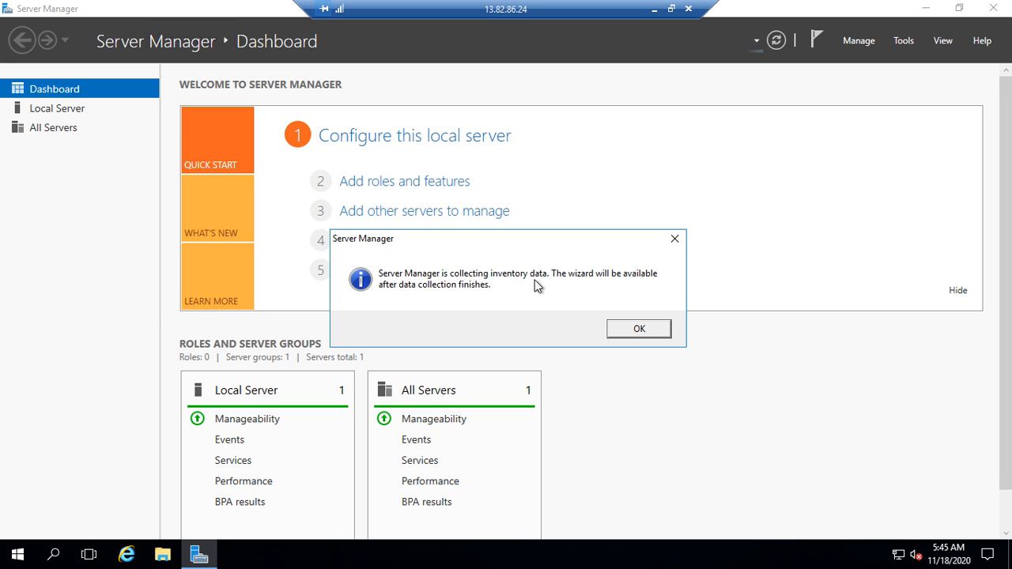
{"action": "left_click", "coordinate": [645, 331]}
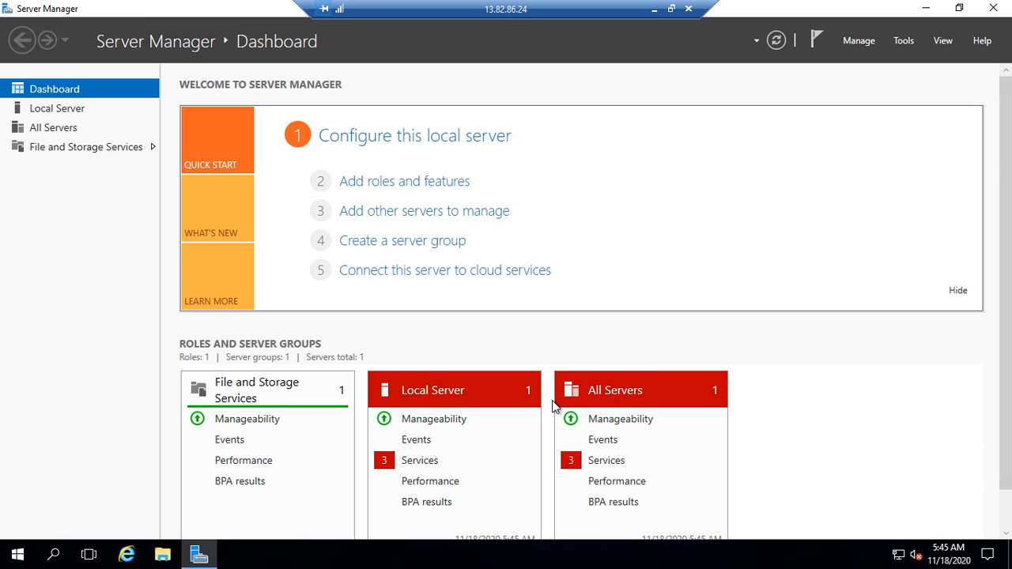
{"action": "left_click", "coordinate": [427, 184]}
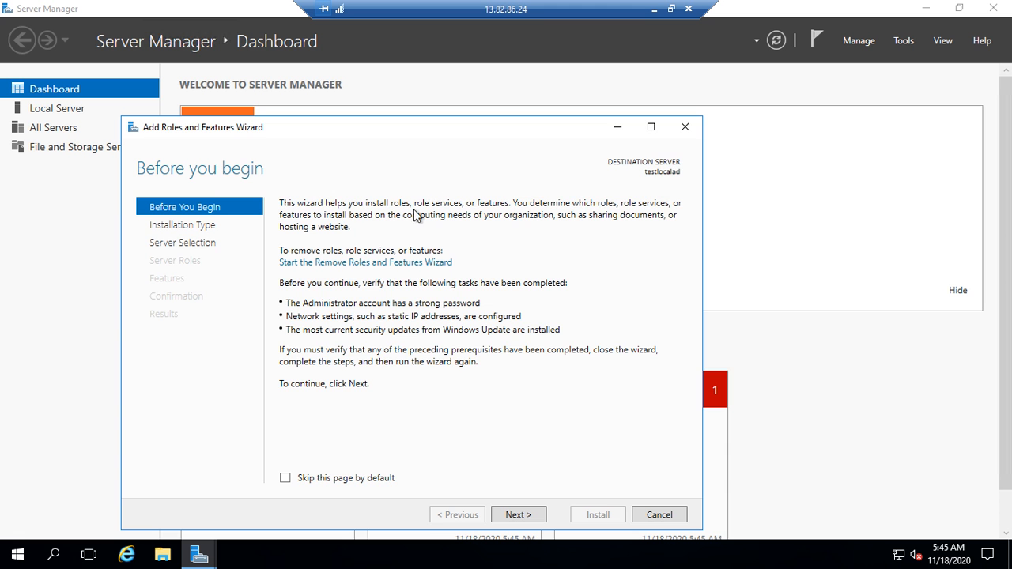
{"action": "left_click_drag", "start_coordinate": [411, 134], "coordinate": [482, 85]}
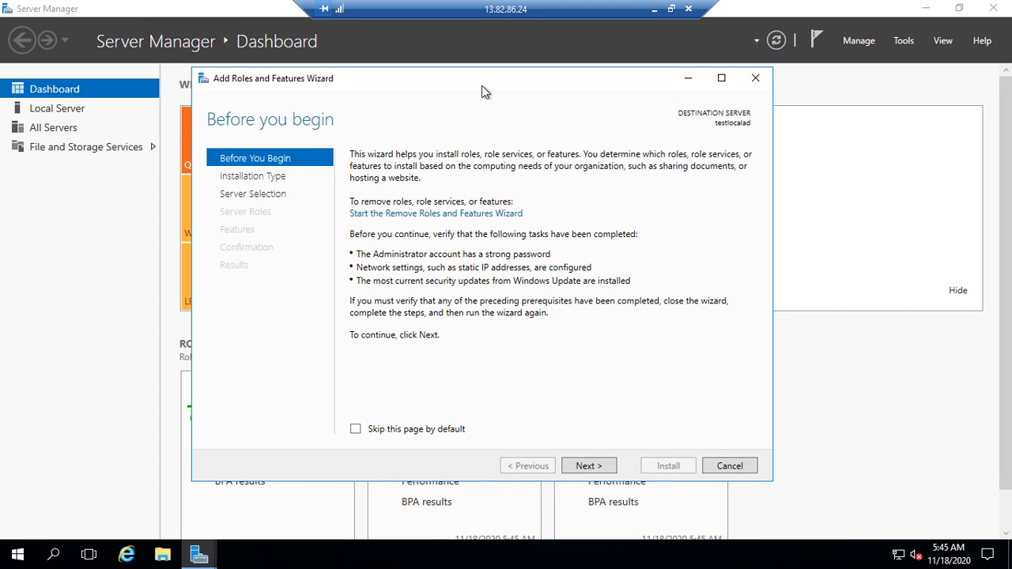
{"action": "left_click_drag", "start_coordinate": [482, 85], "coordinate": [482, 215]}
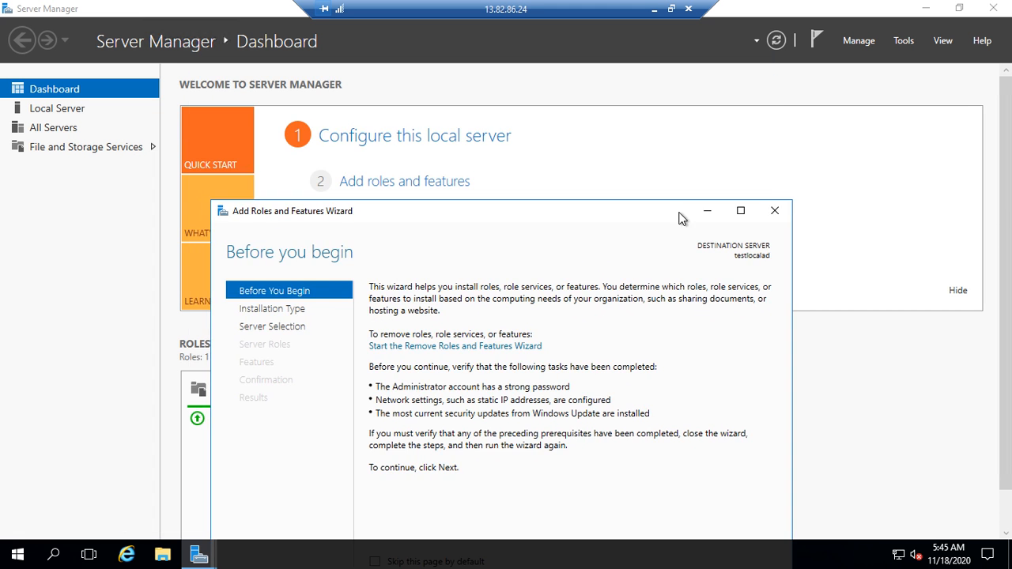
{"action": "left_click", "coordinate": [773, 208]}
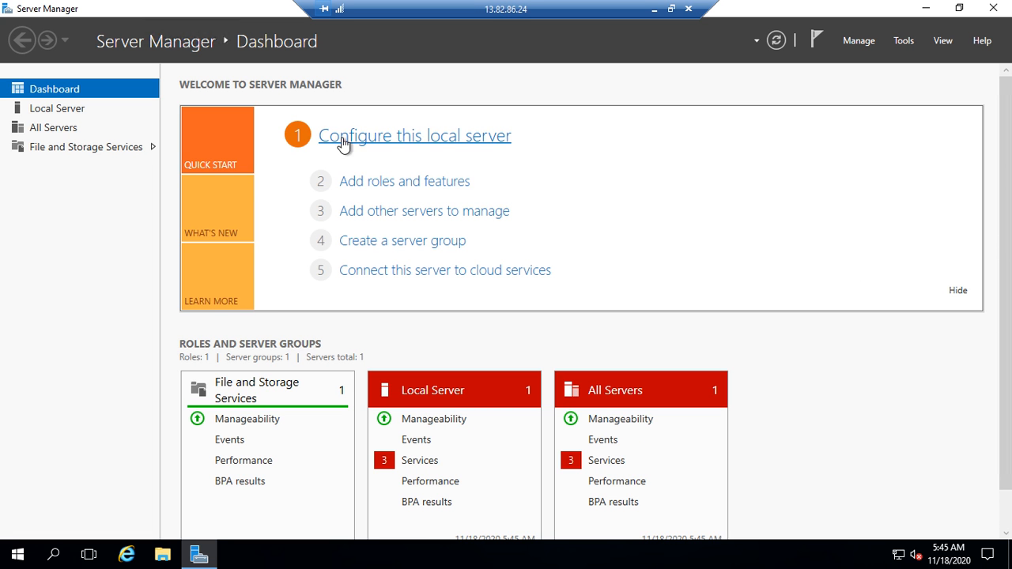
{"action": "left_click", "coordinate": [447, 183]}
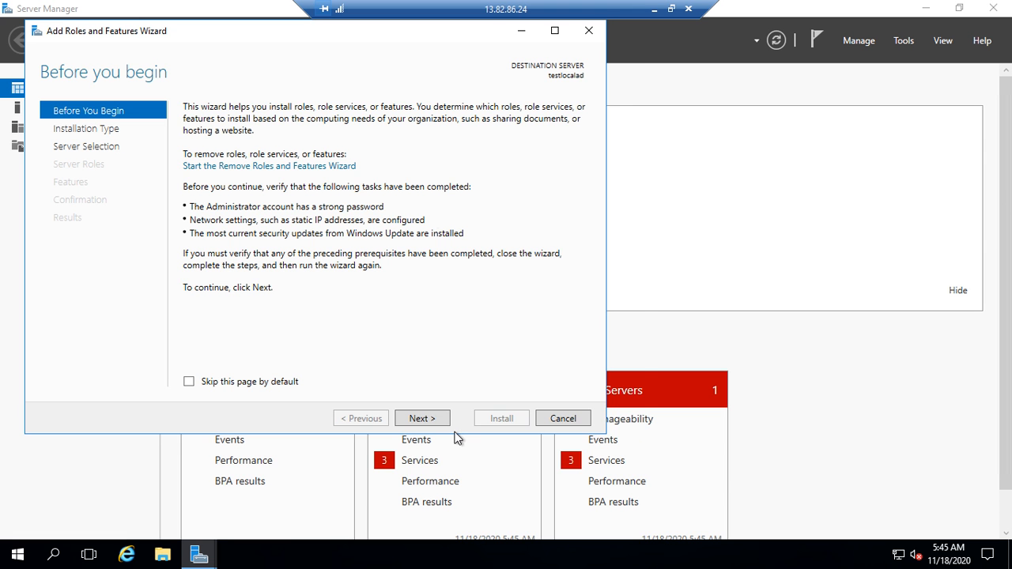
{"action": "left_click_drag", "start_coordinate": [378, 38], "coordinate": [547, 71]}
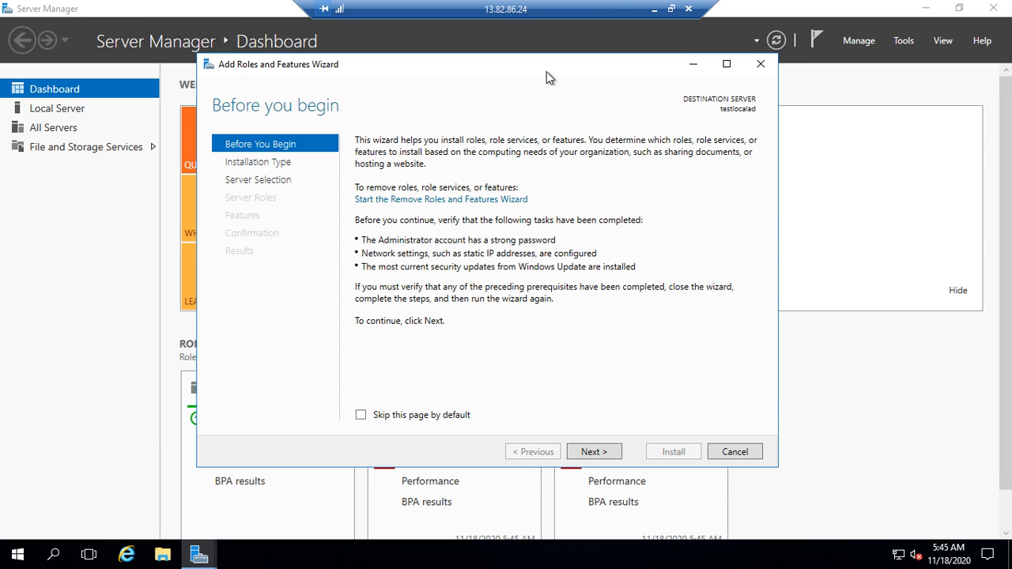
Step: From Local Server, turn IE Enhanced Security Configuration Off for Administrators and Users, then go back to Dashboard
{"action": "left_click", "coordinate": [762, 63]}
{"action": "left_click", "coordinate": [76, 110]}
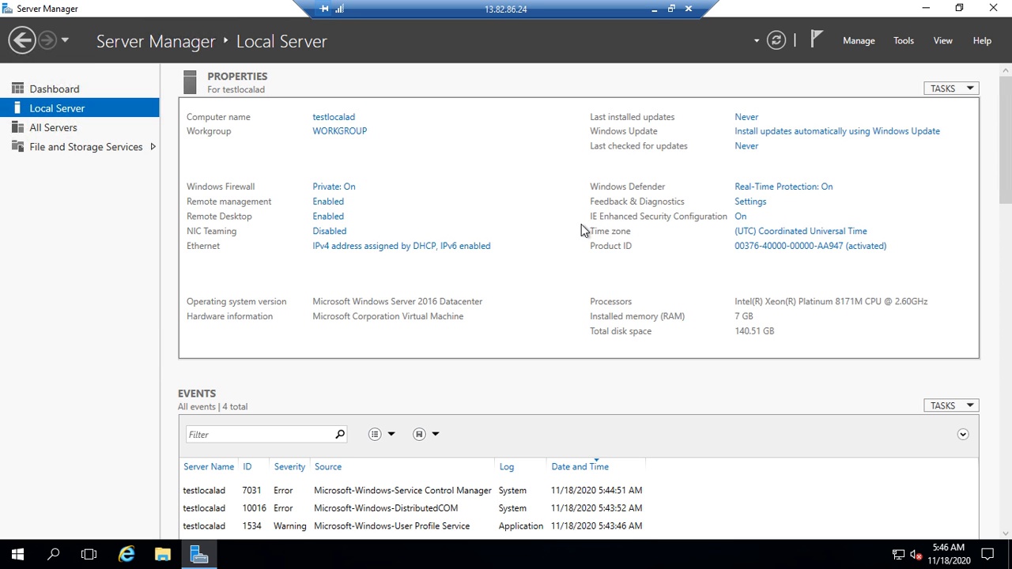
{"action": "left_click", "coordinate": [741, 219]}
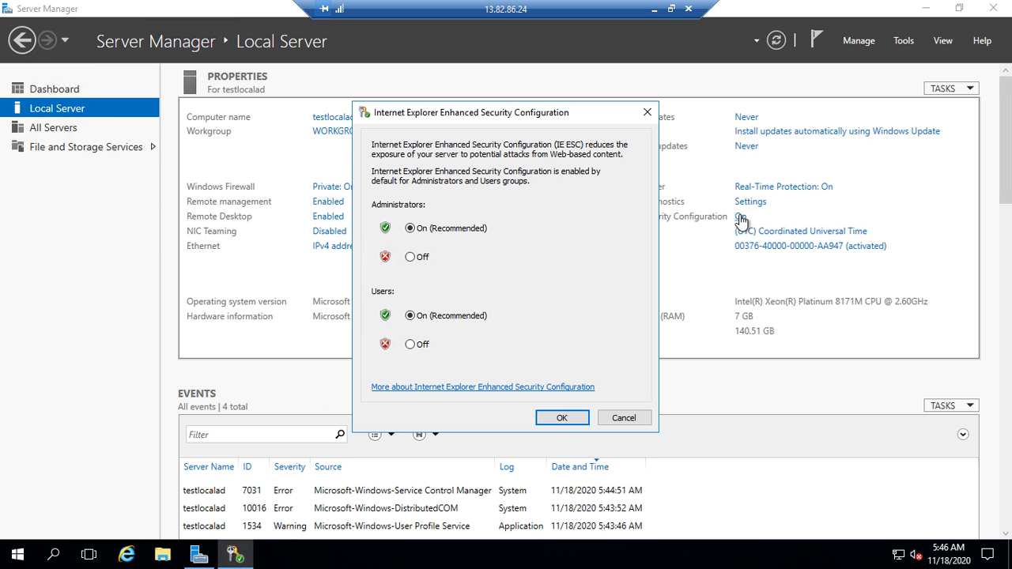
{"action": "left_click", "coordinate": [411, 257]}
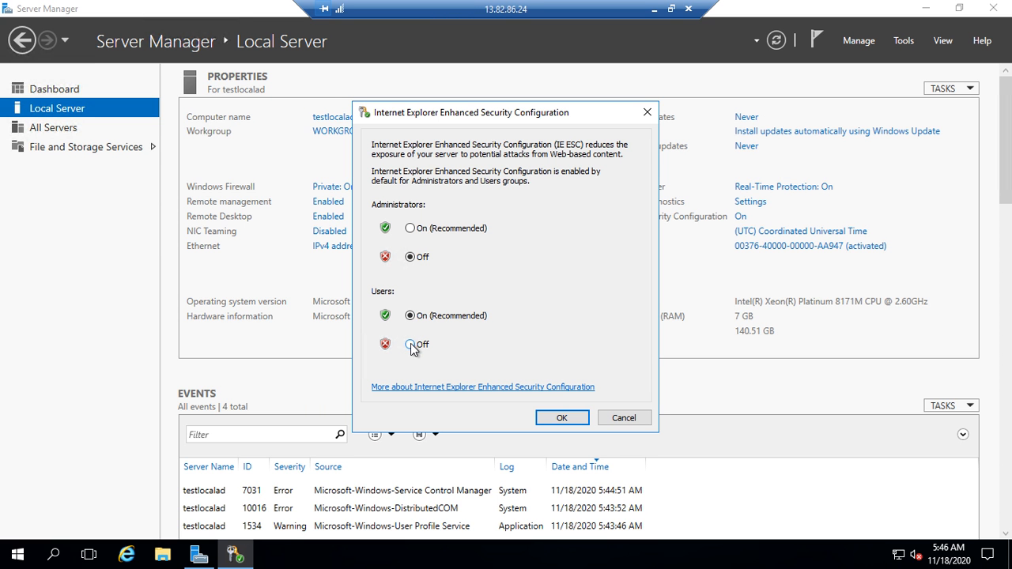
{"action": "left_click", "coordinate": [411, 345]}
{"action": "left_click", "coordinate": [565, 421]}
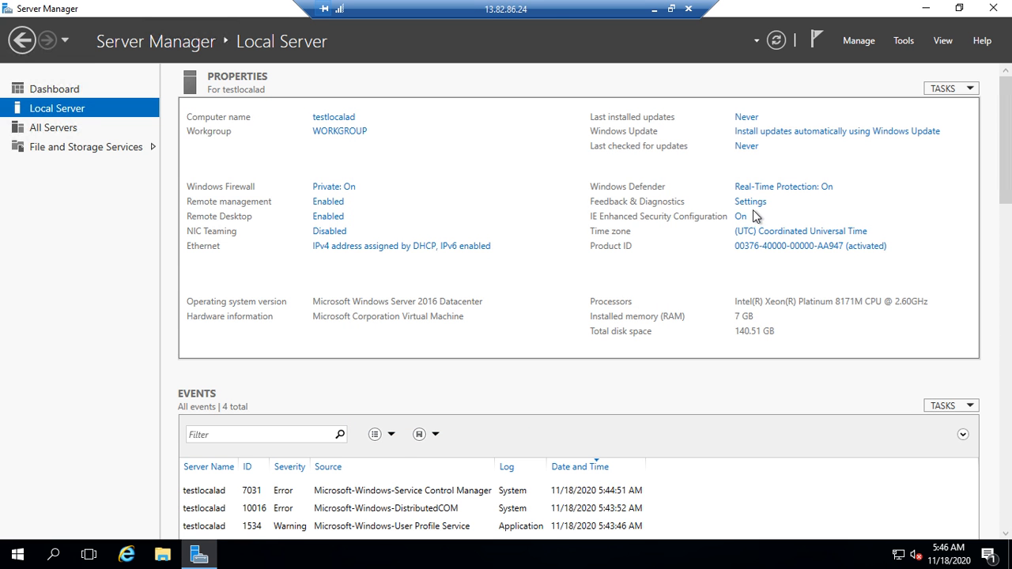
{"action": "left_click", "coordinate": [67, 90]}
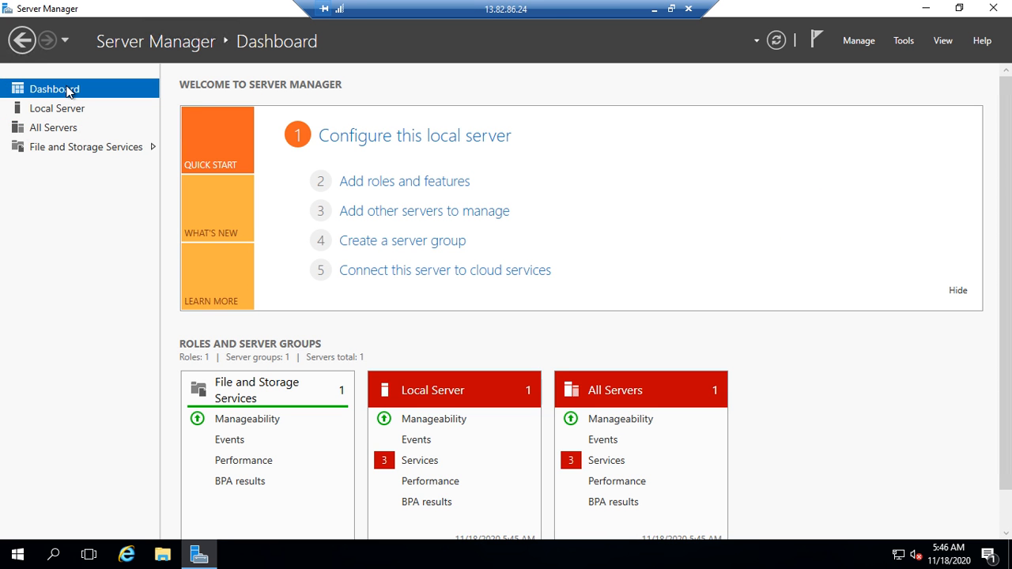
Step: Choose role-based installation on testlocalad and tick Active Directory Domain Services in the role wizard
{"action": "left_click", "coordinate": [428, 185]}
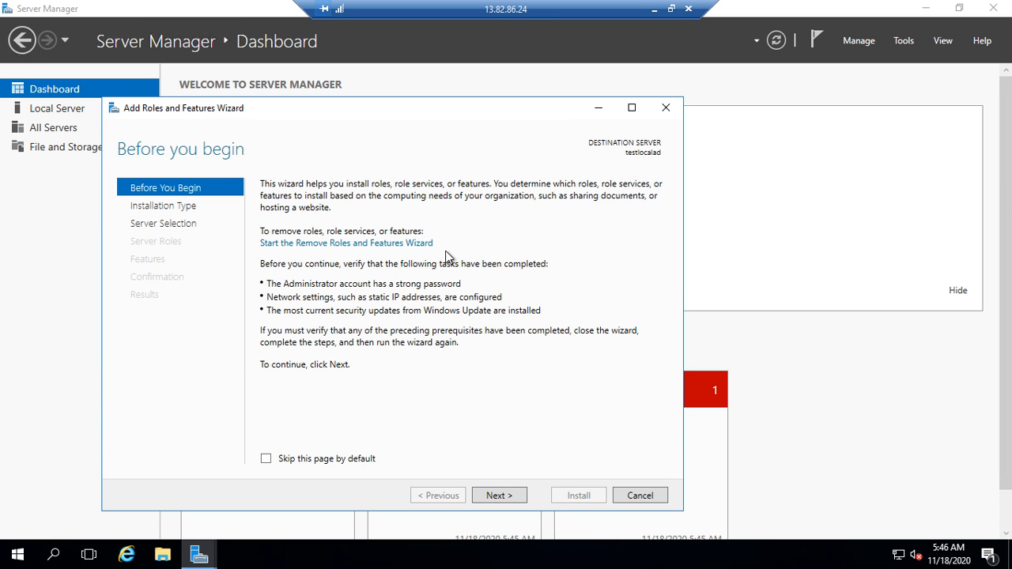
{"action": "left_click", "coordinate": [503, 495]}
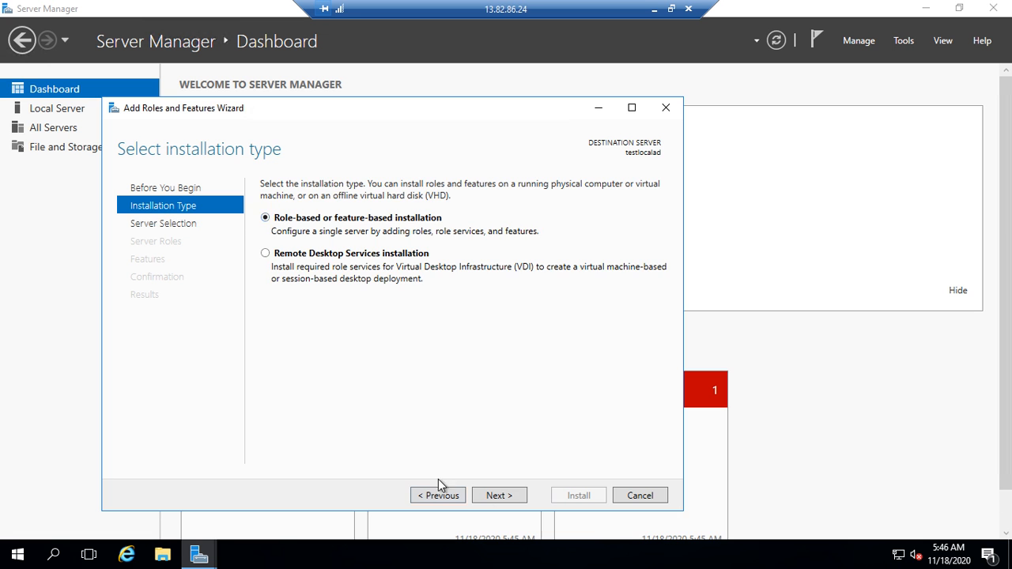
{"action": "left_click", "coordinate": [506, 498]}
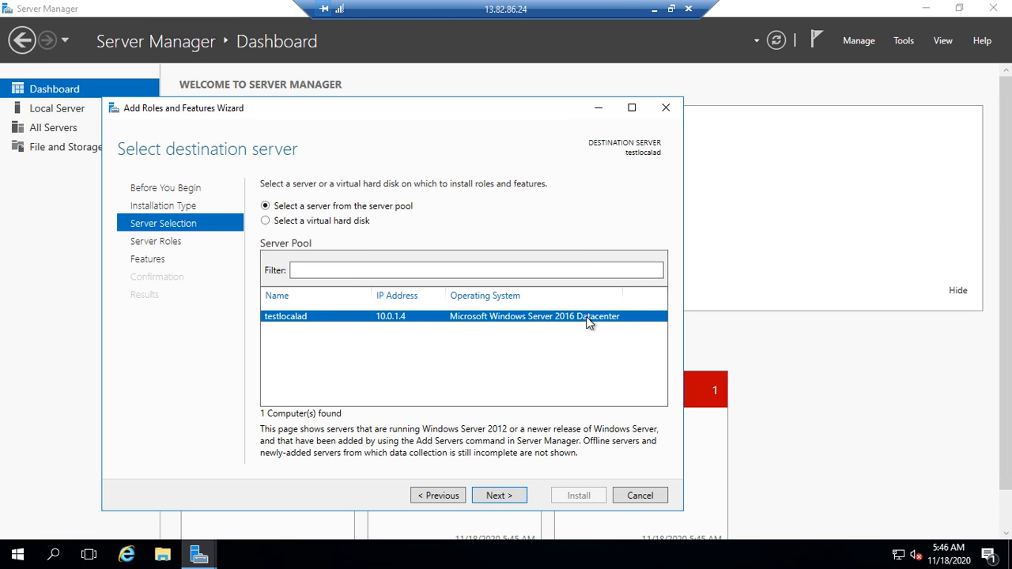
{"action": "left_click", "coordinate": [499, 496]}
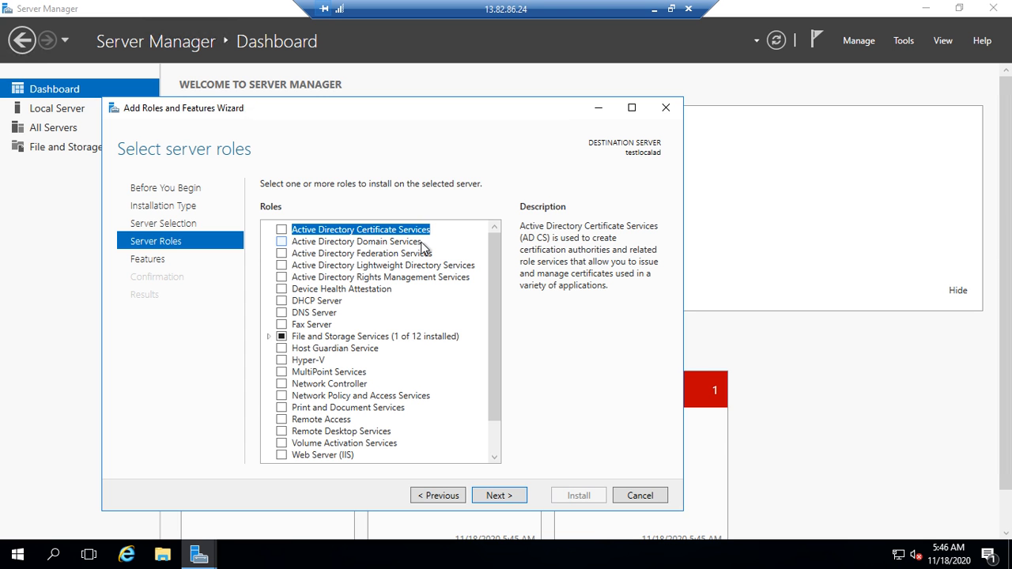
{"action": "left_click", "coordinate": [282, 241]}
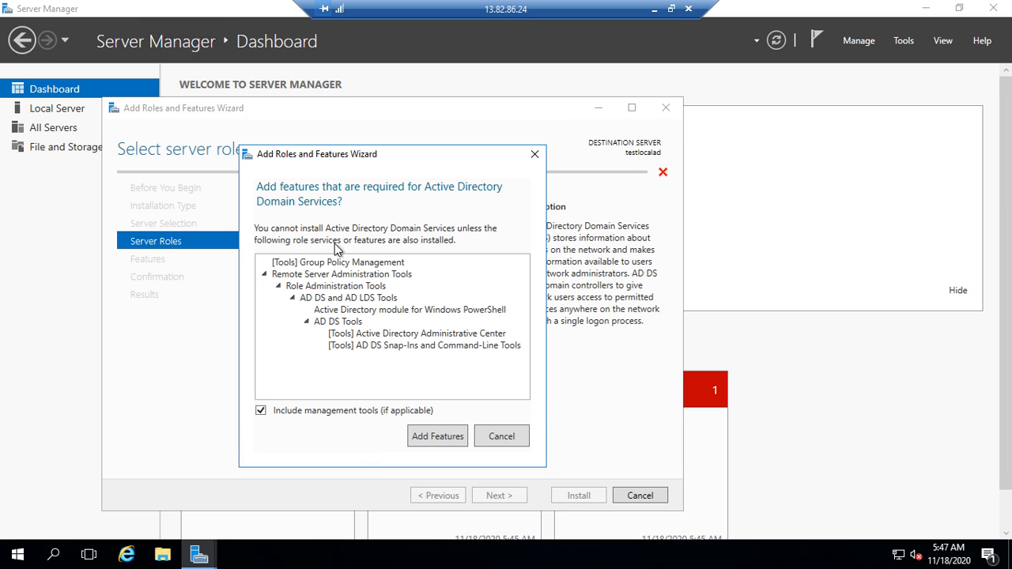
Step: Add the AD DS required features, skip extra features, and start the installation on testlocalad
{"action": "left_click", "coordinate": [439, 437]}
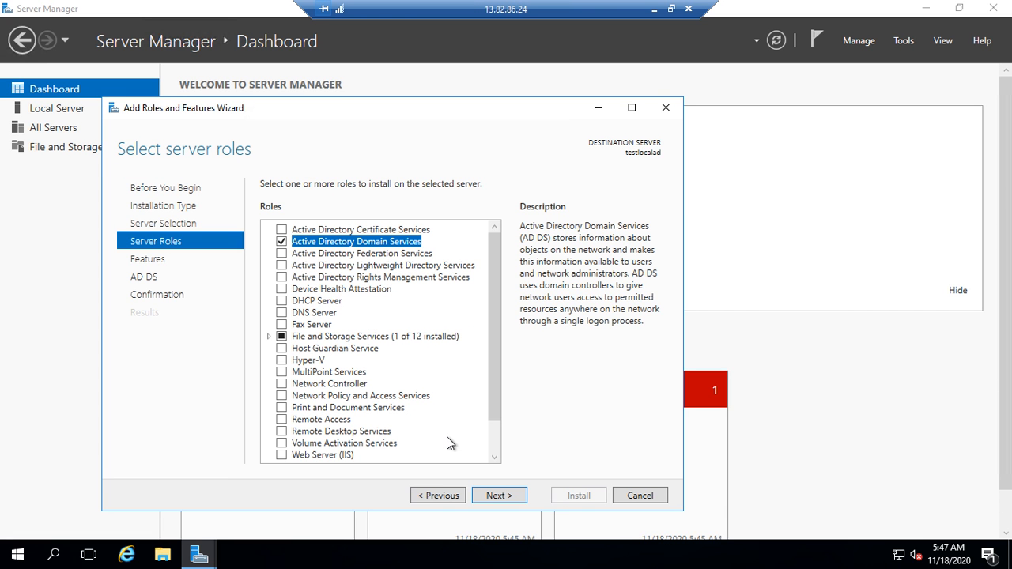
{"action": "left_click", "coordinate": [499, 496]}
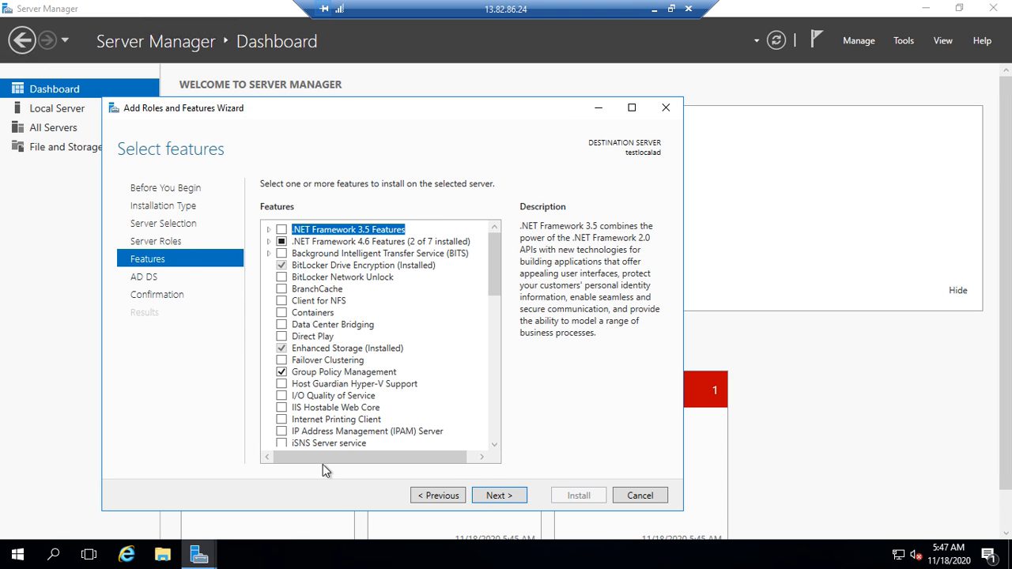
{"action": "left_click", "coordinate": [499, 496]}
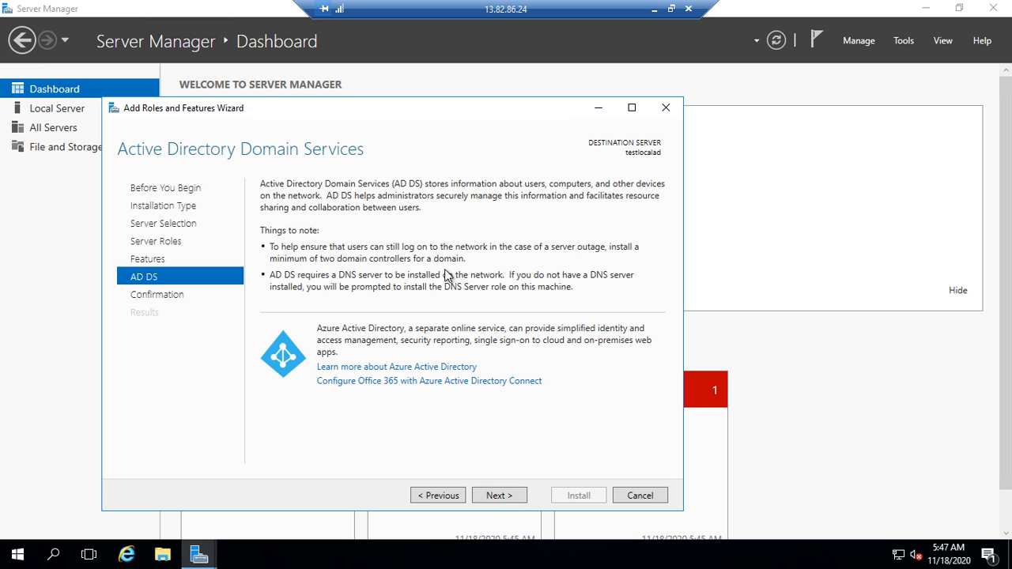
{"action": "left_click", "coordinate": [503, 498]}
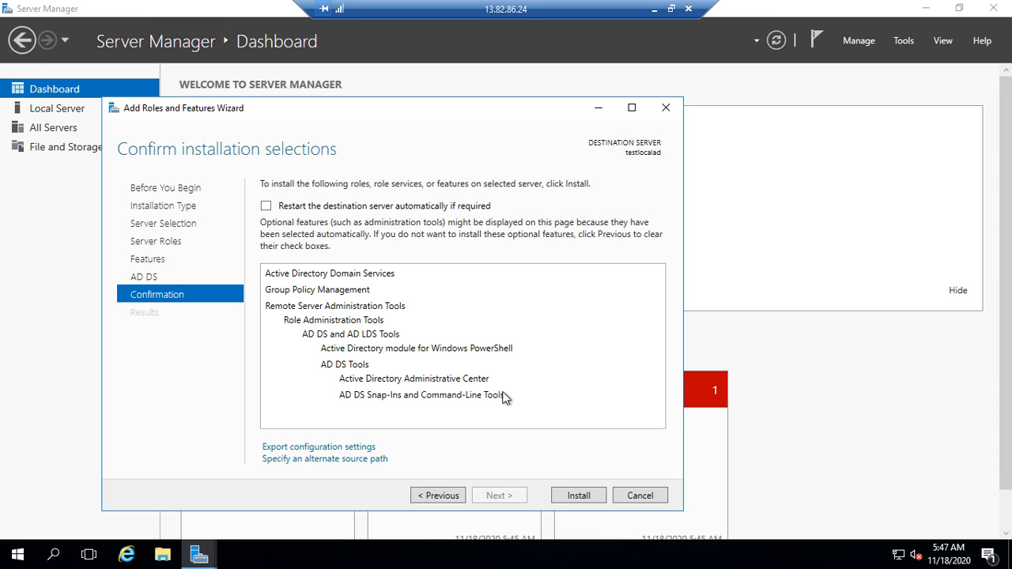
{"action": "left_click", "coordinate": [580, 496]}
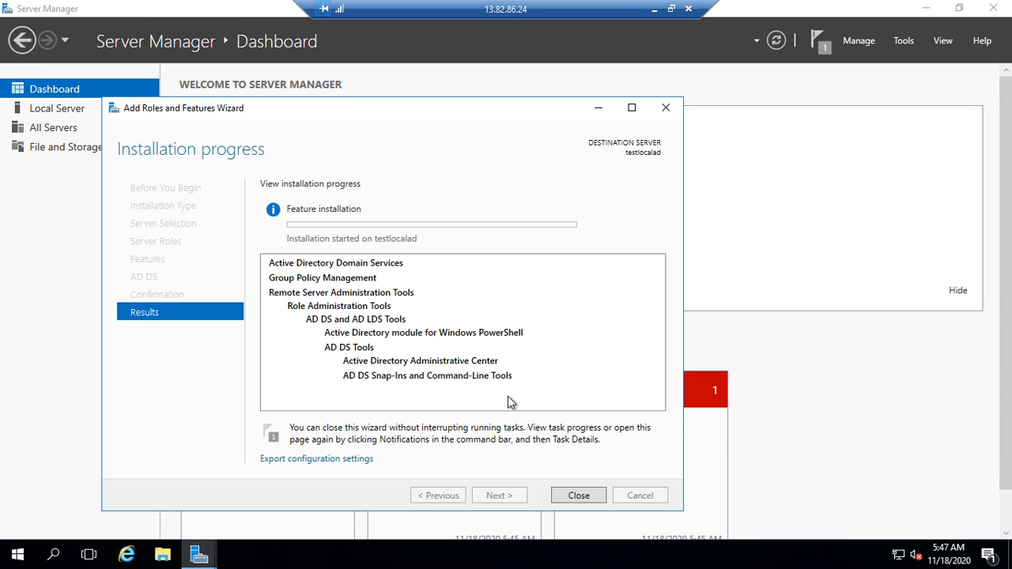
Step: Resize the Server Manager and remote session windows while the AD DS installation runs to success
{"action": "left_click", "coordinate": [960, 8]}
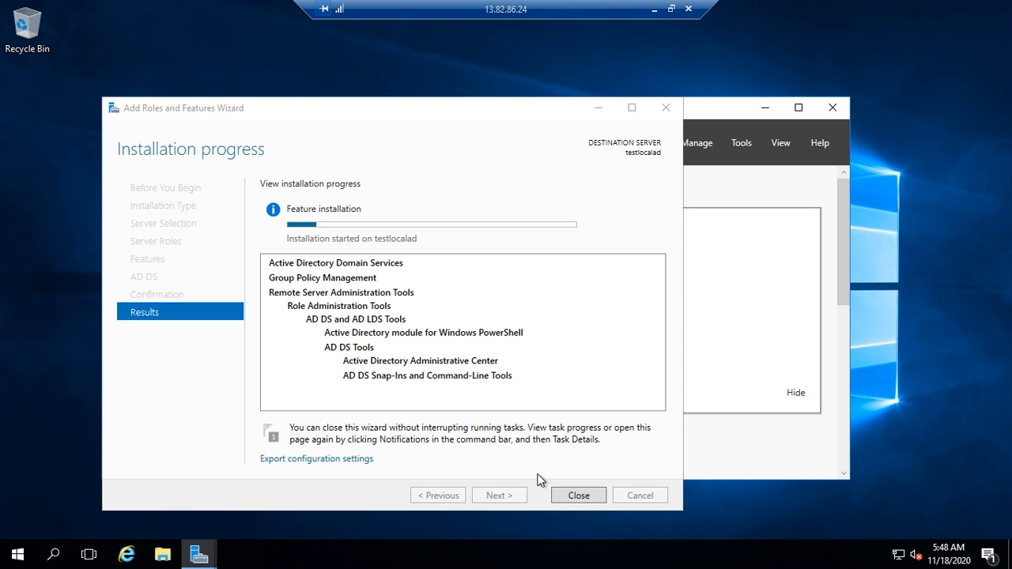
{"action": "left_click", "coordinate": [672, 9]}
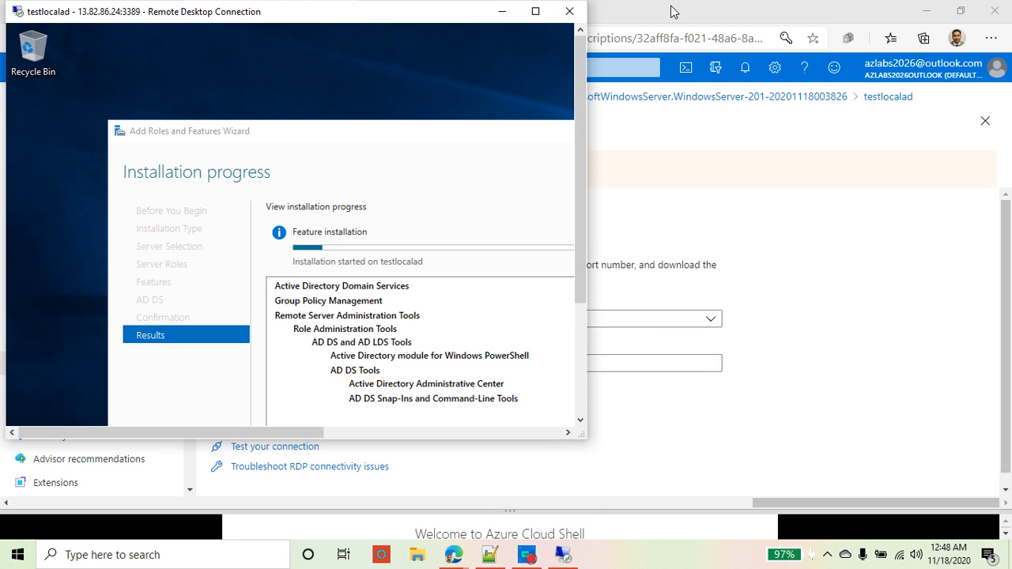
{"action": "left_click", "coordinate": [535, 558]}
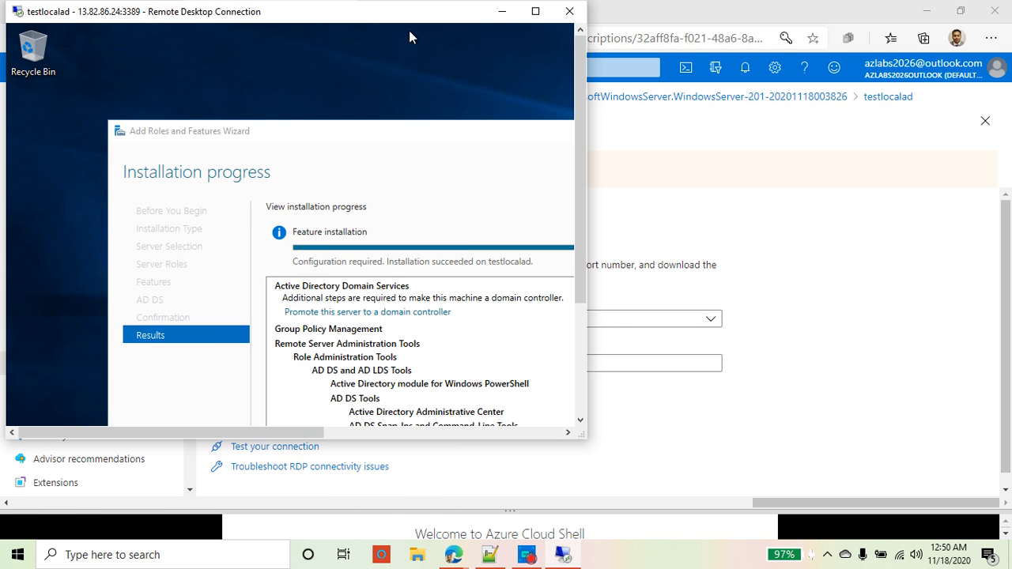
{"action": "left_click", "coordinate": [535, 11]}
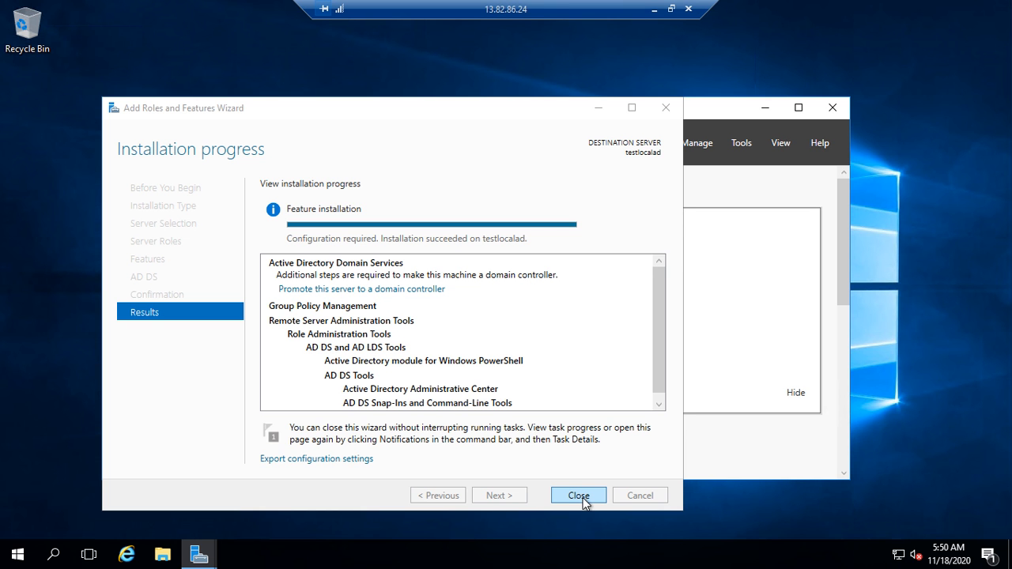
Step: Start the promotion to a domain controller with a new forest named abasu.com
{"action": "left_click", "coordinate": [399, 290]}
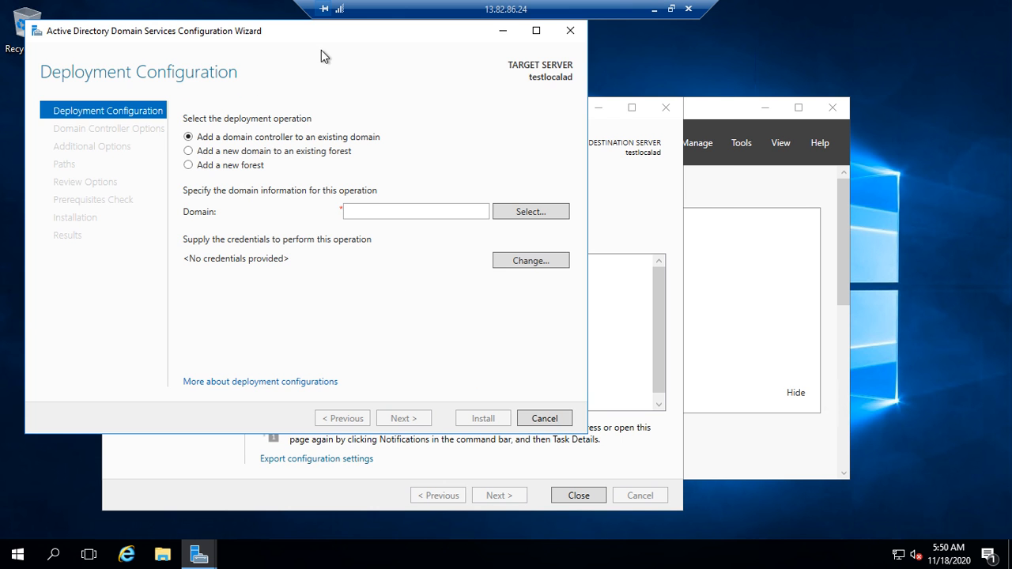
{"action": "left_click_drag", "start_coordinate": [329, 41], "coordinate": [517, 88]}
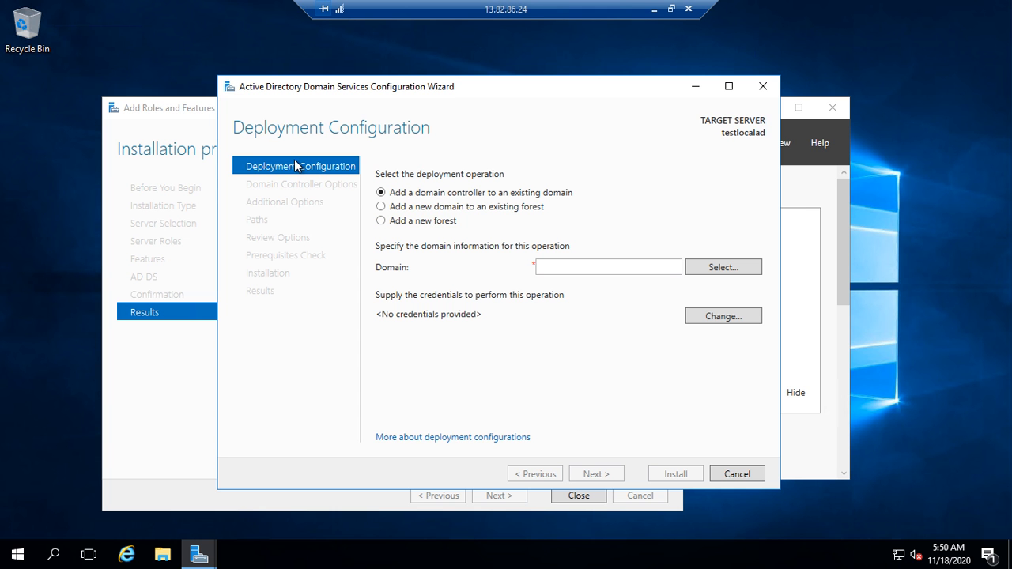
{"action": "left_click", "coordinate": [443, 223]}
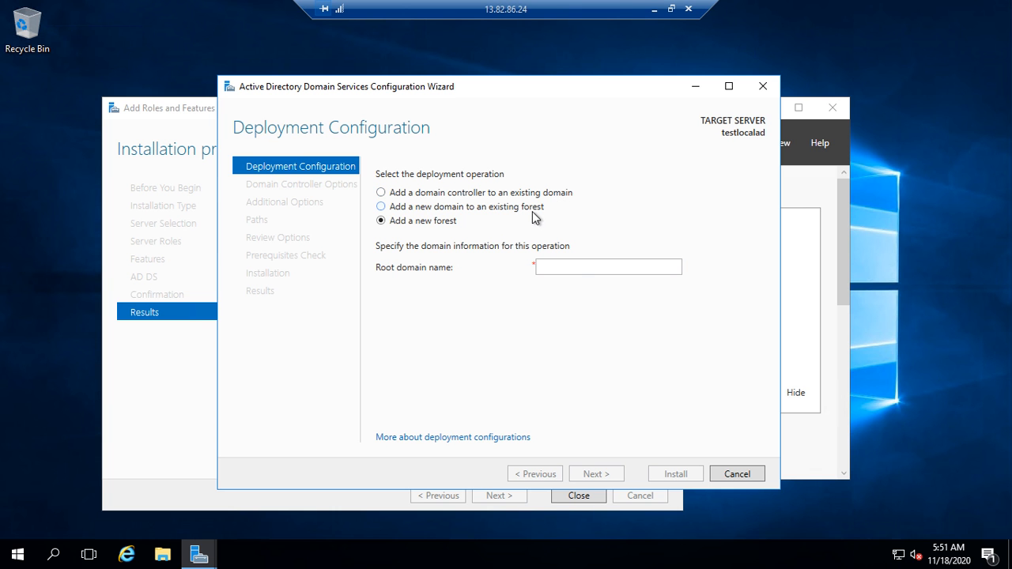
{"action": "left_click", "coordinate": [582, 269]}
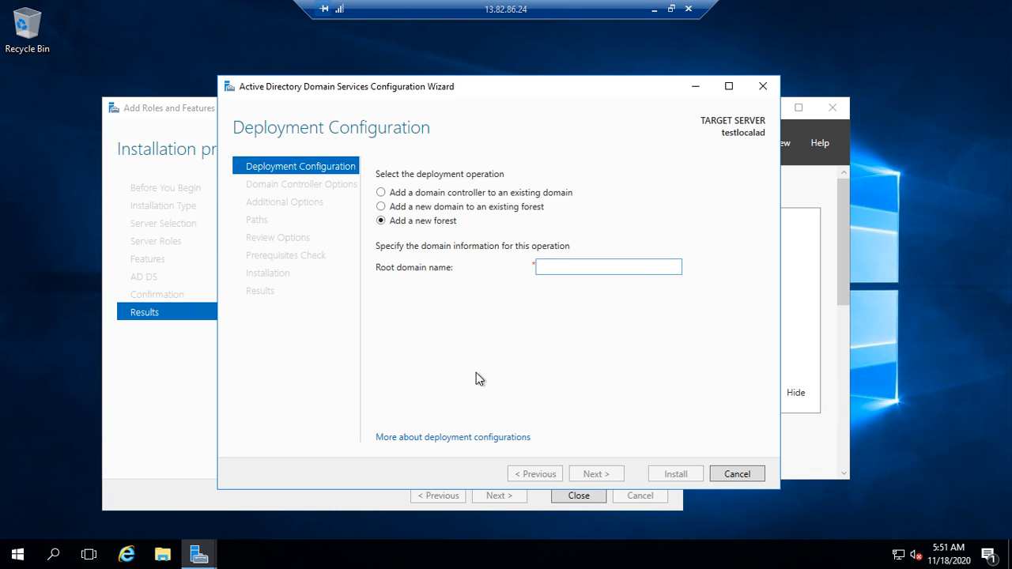
{"action": "type", "text": "abasu"}
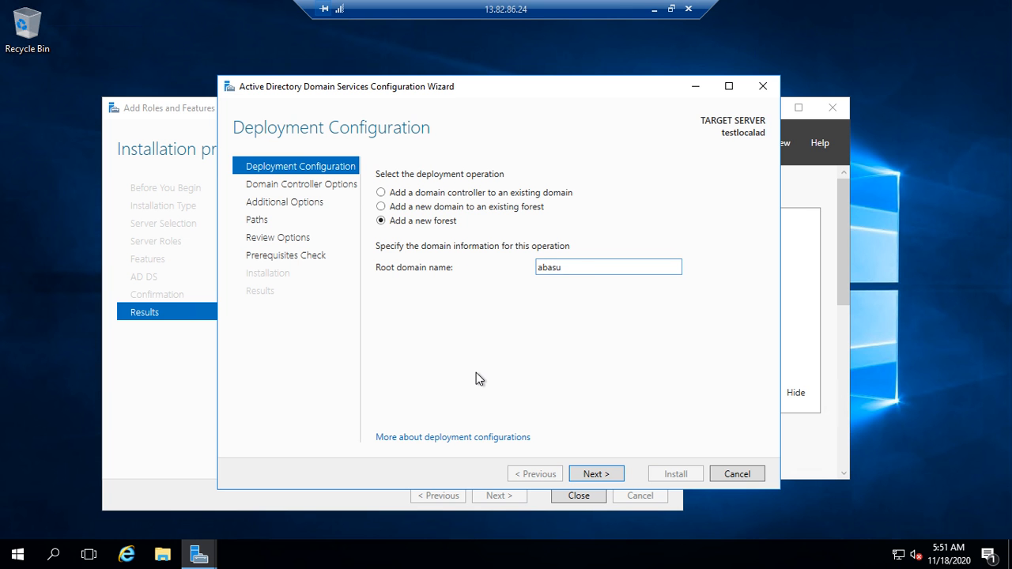
{"action": "type", "text": ".com"}
{"action": "key", "text": "BackSpace"}
{"action": "type", "text": "m"}
{"action": "left_click", "coordinate": [602, 475]}
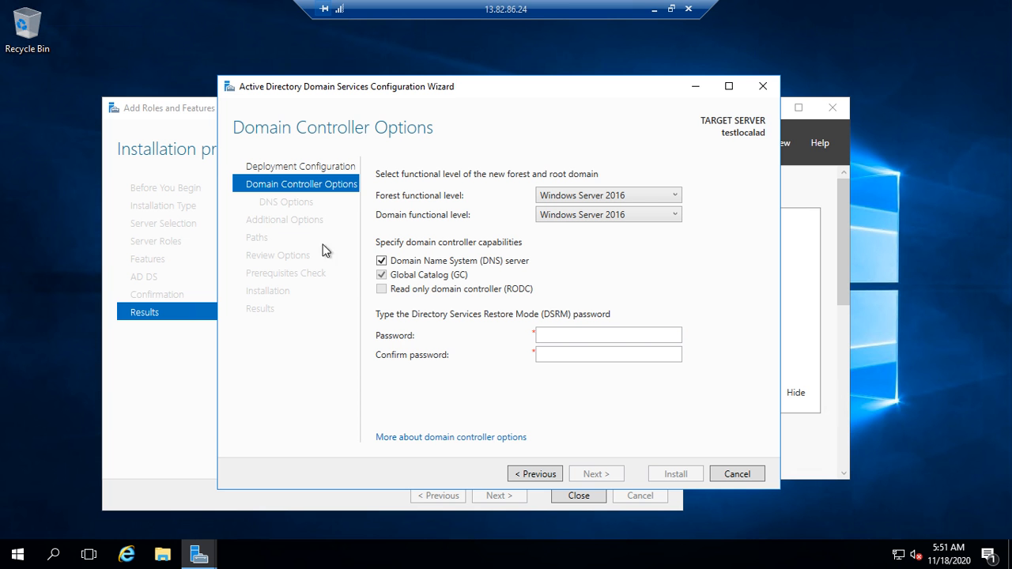
Step: Uncheck the DNS server option, enter and confirm the DSRM password, and continue
{"action": "left_click", "coordinate": [382, 261]}
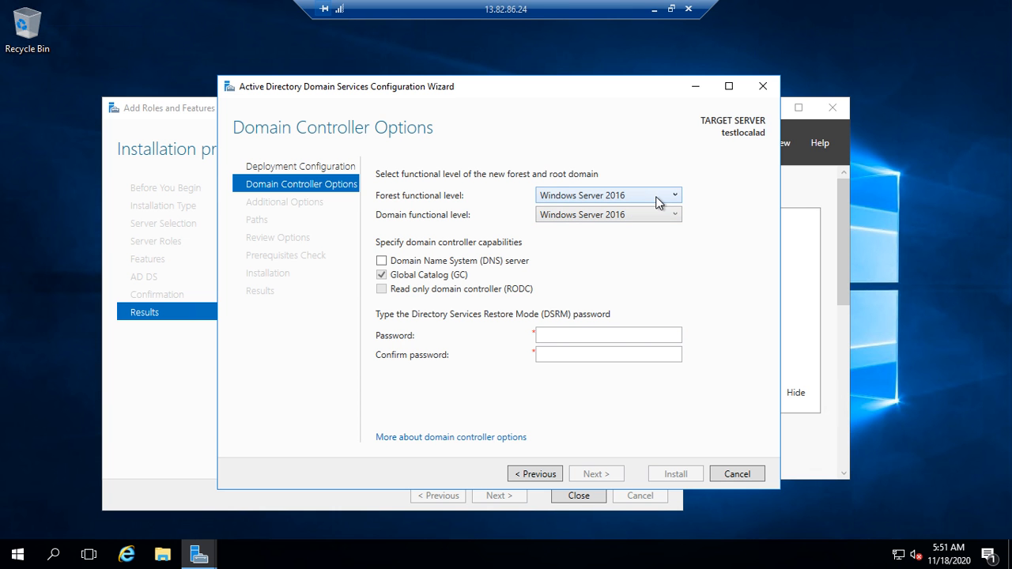
{"action": "left_click", "coordinate": [557, 336]}
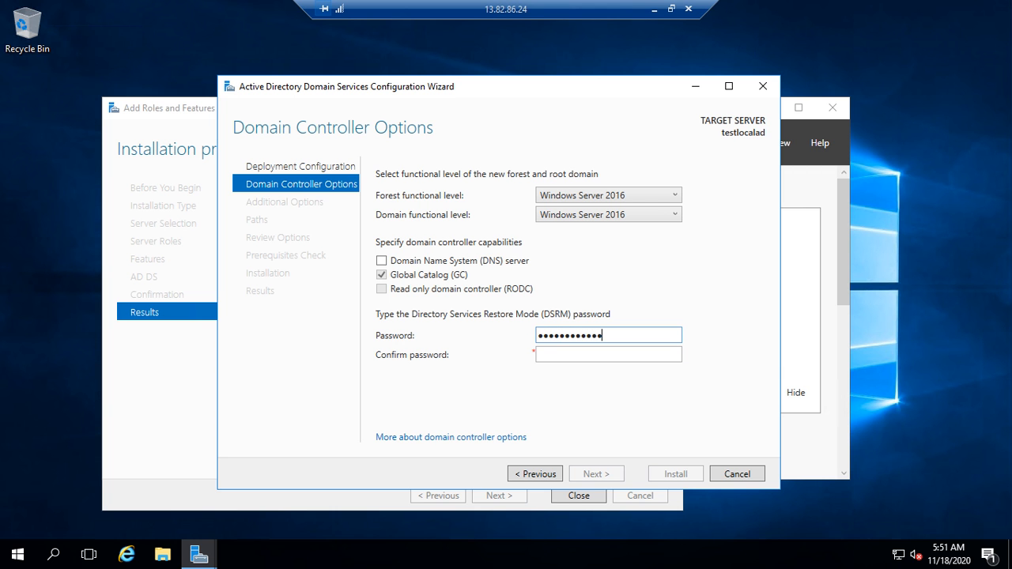
{"action": "key", "text": "Tab"}
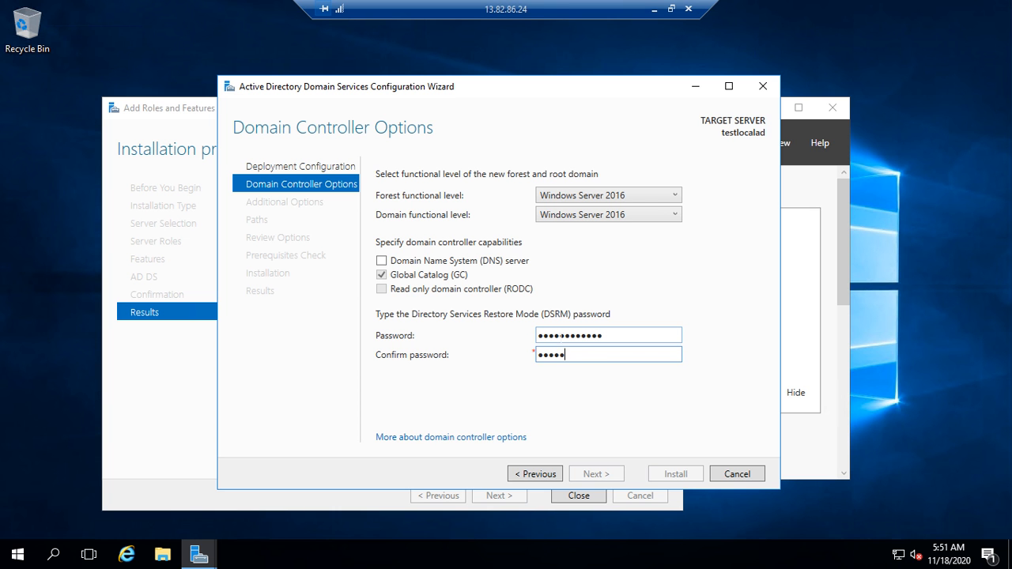
{"action": "type", "text": "••"}
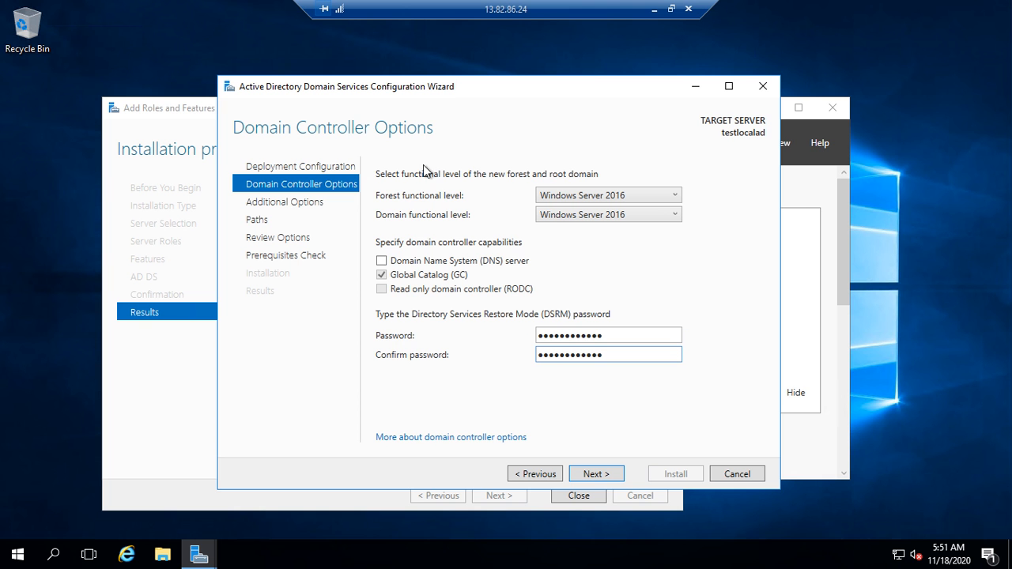
{"action": "left_click", "coordinate": [597, 473]}
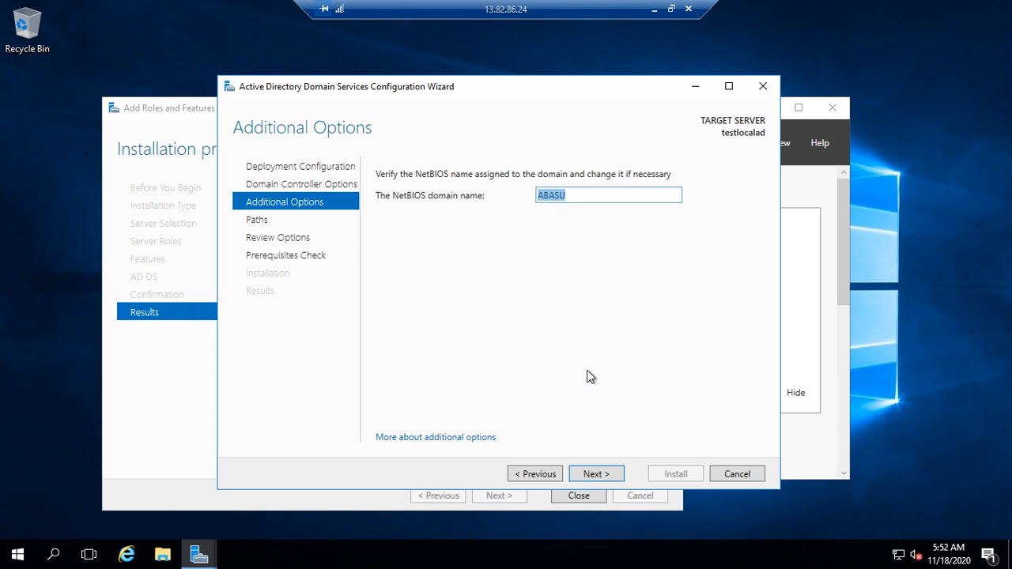
Step: Keep NetBIOS name ABASU and the default folders, review the options, and run the prerequisites check
{"action": "left_click", "coordinate": [601, 475]}
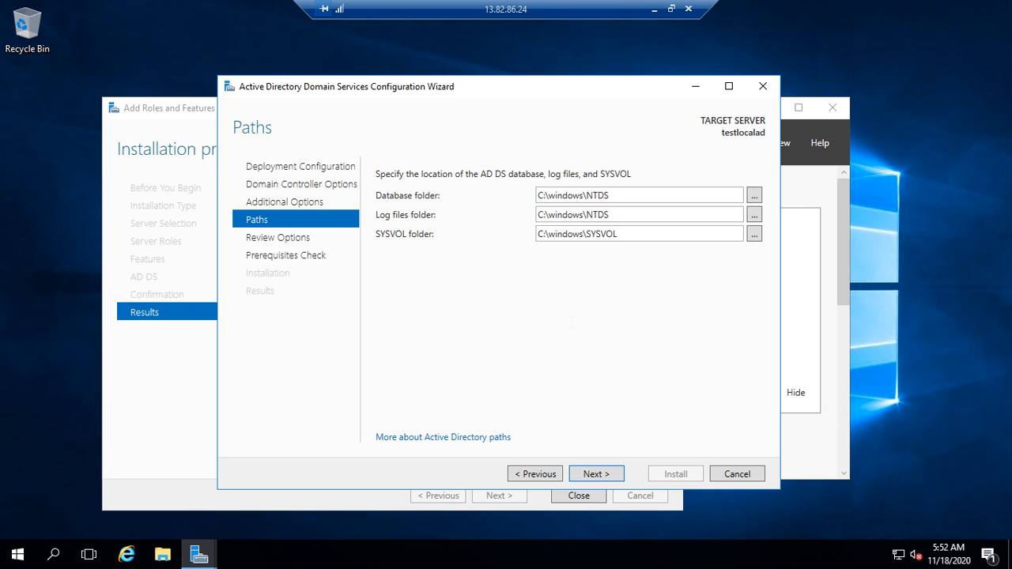
{"action": "left_click", "coordinate": [599, 475]}
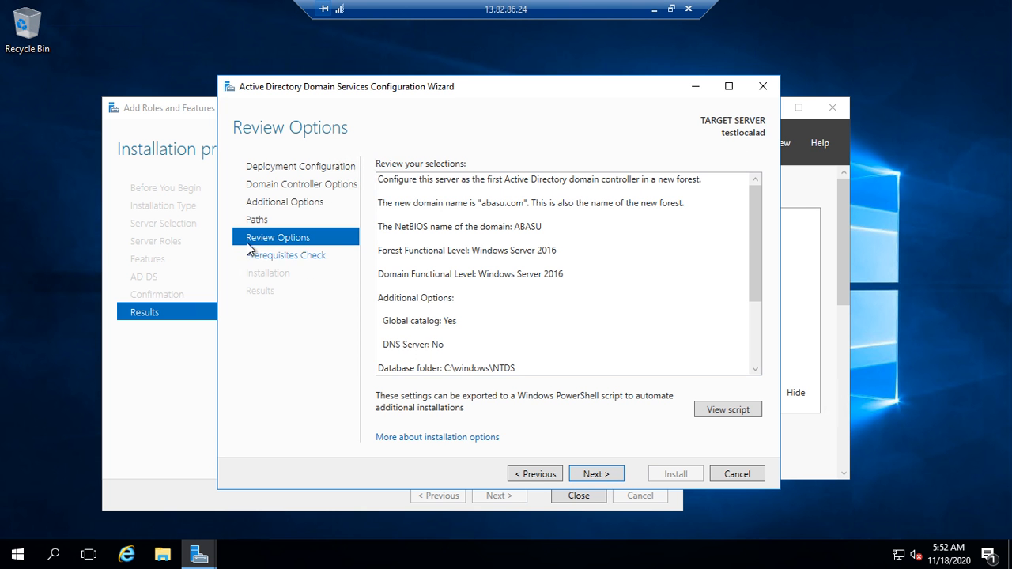
{"action": "scroll", "coordinate": [570, 294], "scroll_direction": "down", "scroll_amount": 3}
{"action": "scroll", "coordinate": [573, 295], "scroll_direction": "up", "scroll_amount": 3}
{"action": "scroll", "coordinate": [557, 264], "scroll_direction": "down", "scroll_amount": 3}
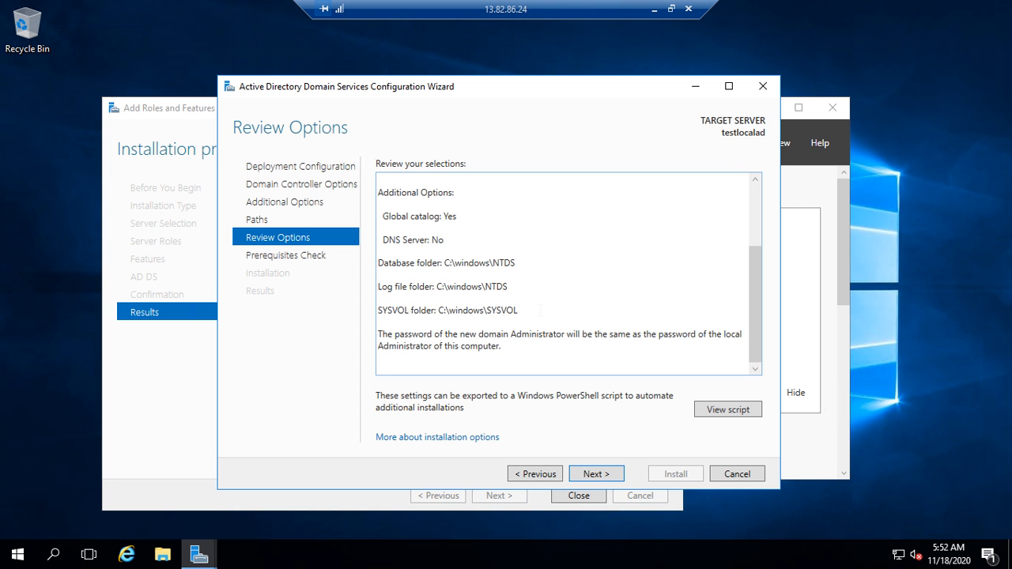
{"action": "scroll", "coordinate": [541, 310], "scroll_direction": "up", "scroll_amount": 3}
{"action": "scroll", "coordinate": [540, 310], "scroll_direction": "down", "scroll_amount": 3}
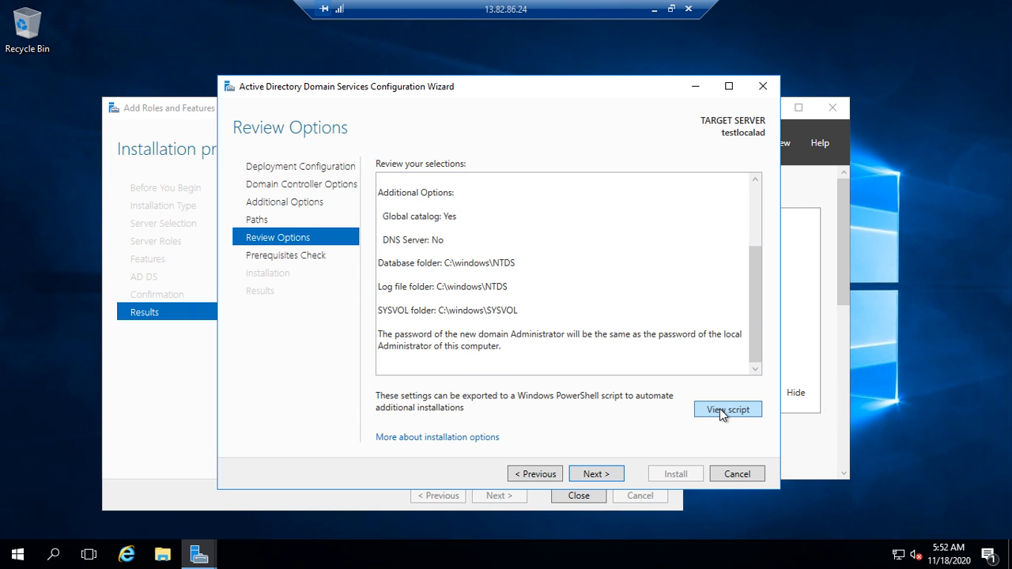
{"action": "left_click", "coordinate": [594, 474]}
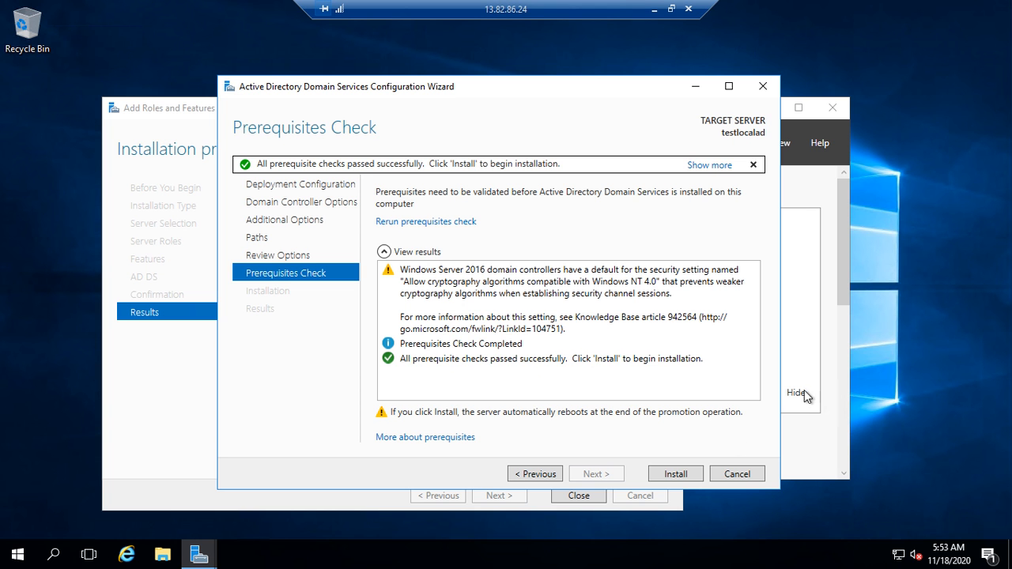
Step: Install the domain controller, dismiss the sign-out notice, and switch back to the Google Slides deck
{"action": "left_click", "coordinate": [693, 474]}
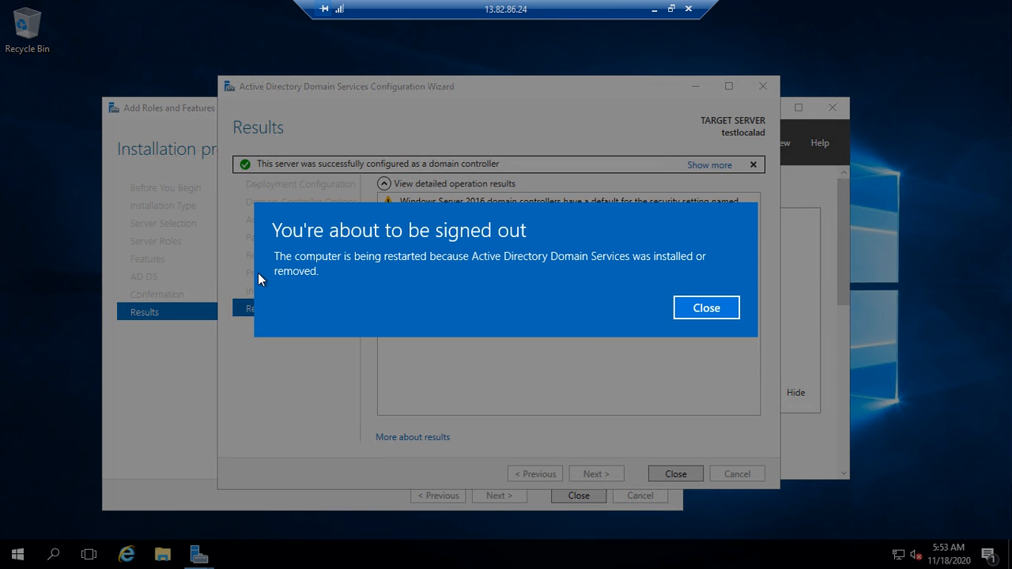
{"action": "left_click", "coordinate": [728, 313]}
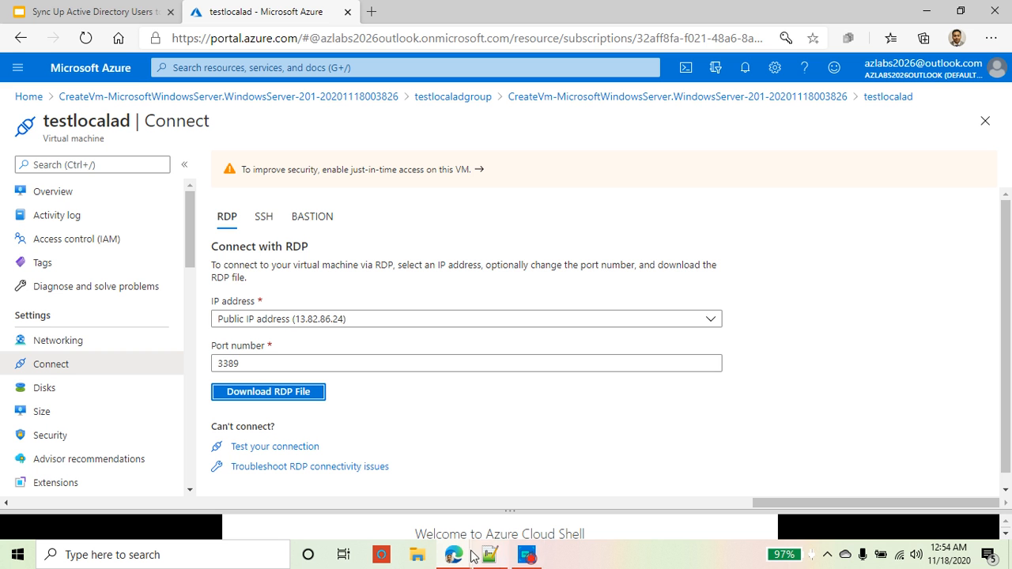
{"action": "left_click", "coordinate": [96, 11]}
Step: Show the local Active Directory install slide and highlight its Deploy and Install setup lines
{"action": "left_click", "coordinate": [89, 250]}
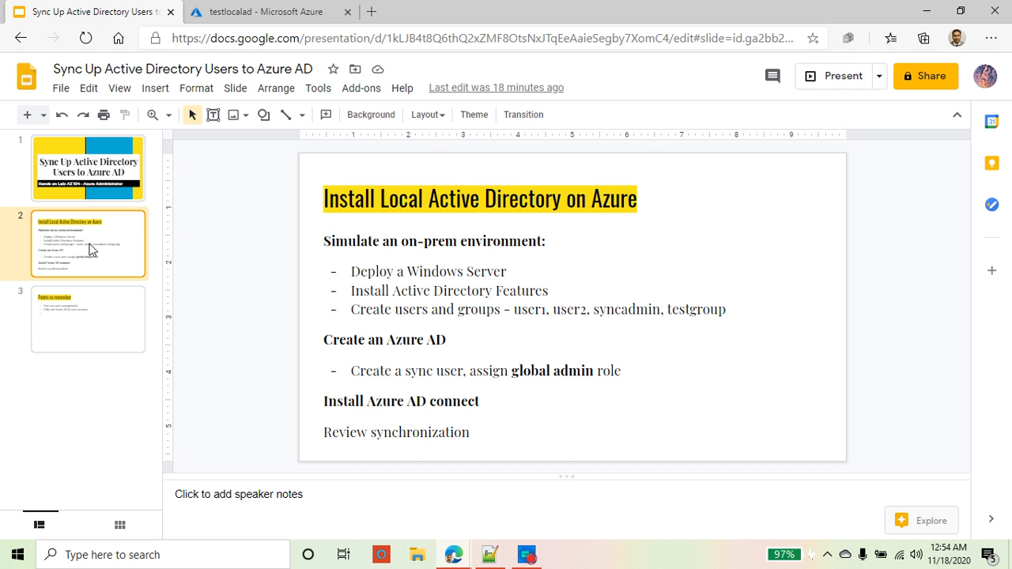
{"action": "left_click", "coordinate": [492, 291]}
{"action": "left_click_drag", "start_coordinate": [725, 311], "coordinate": [405, 271]}
{"action": "left_click", "coordinate": [431, 271]}
{"action": "left_click", "coordinate": [548, 291]}
{"action": "left_click_drag", "start_coordinate": [549, 291], "coordinate": [350, 271]}
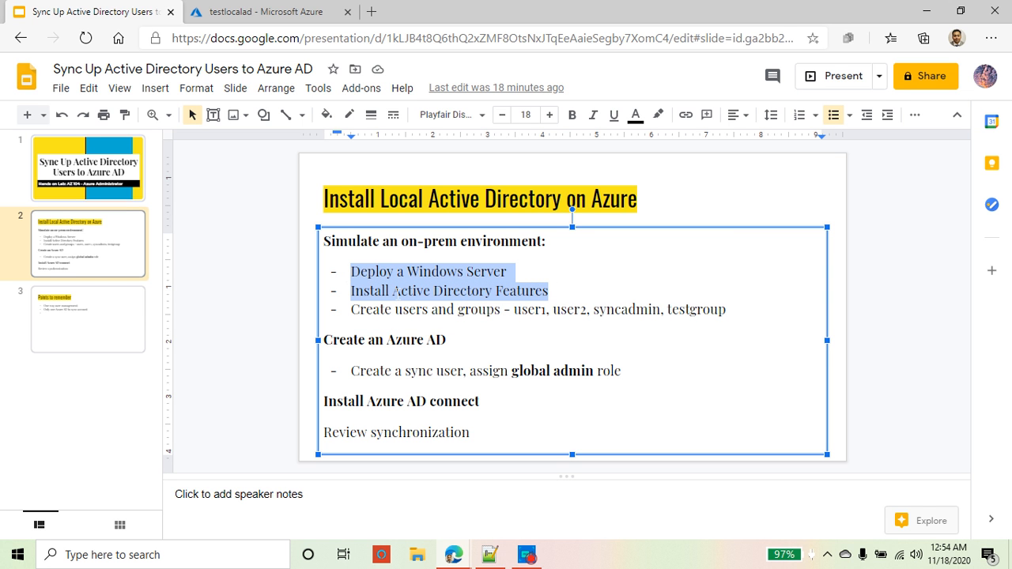
Step: Highlight the Install AD Features and create-users-and-groups lines, then return to the testlocalad Connect page
{"action": "triple_click", "coordinate": [396, 291]}
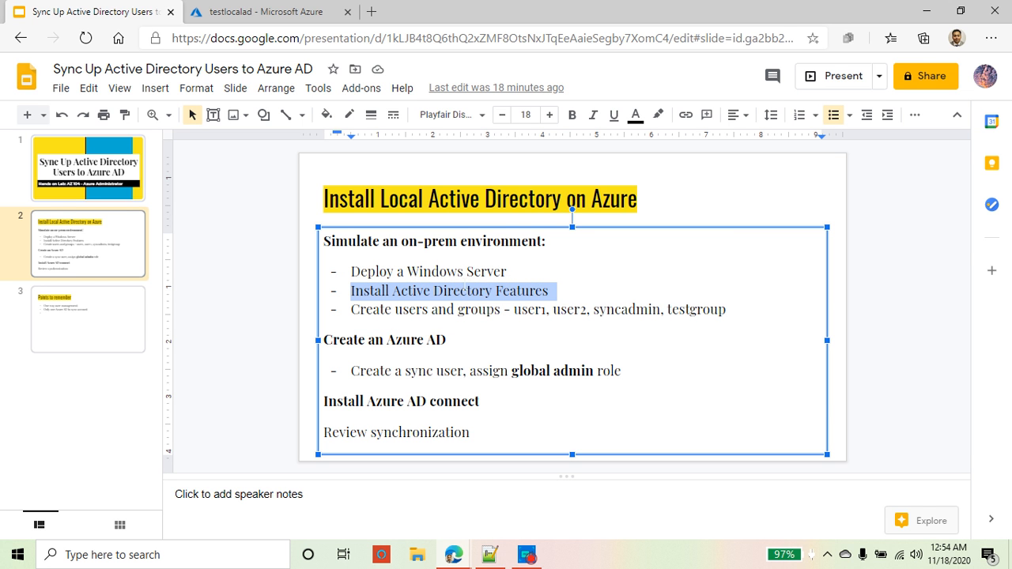
{"action": "left_click", "coordinate": [549, 291]}
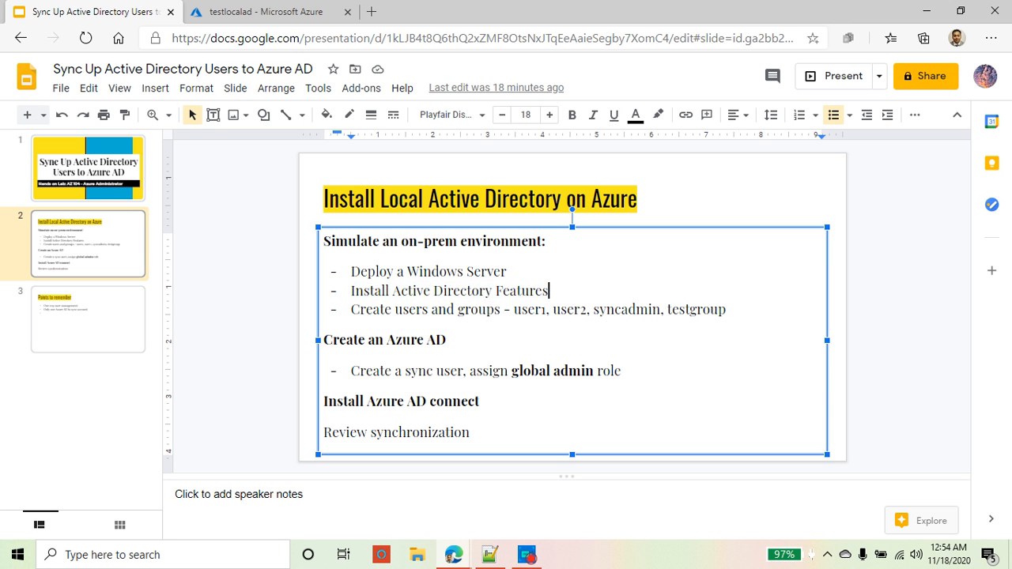
{"action": "left_click_drag", "start_coordinate": [549, 292], "coordinate": [350, 271]}
{"action": "triple_click", "coordinate": [404, 310]}
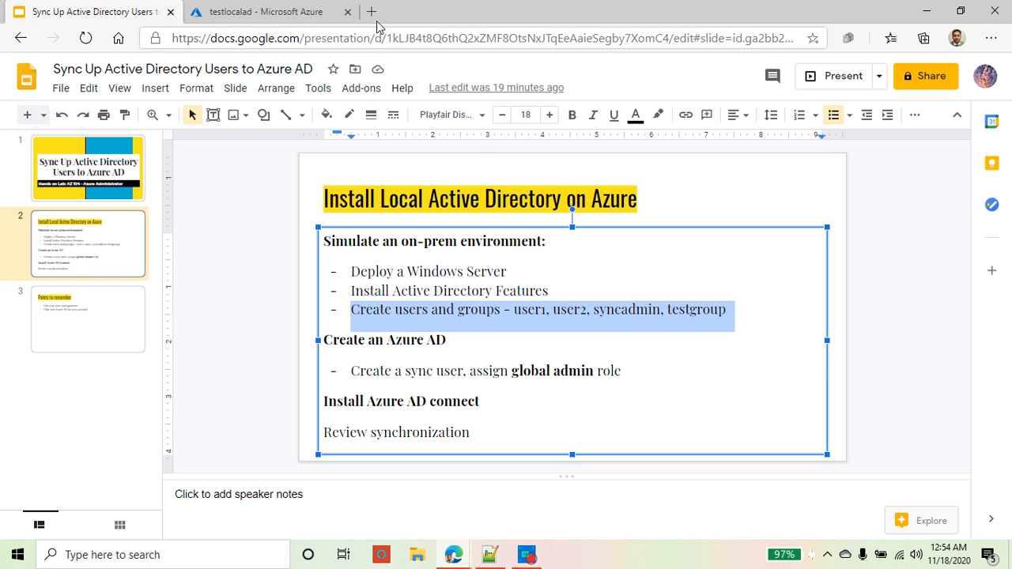
{"action": "left_click", "coordinate": [291, 13]}
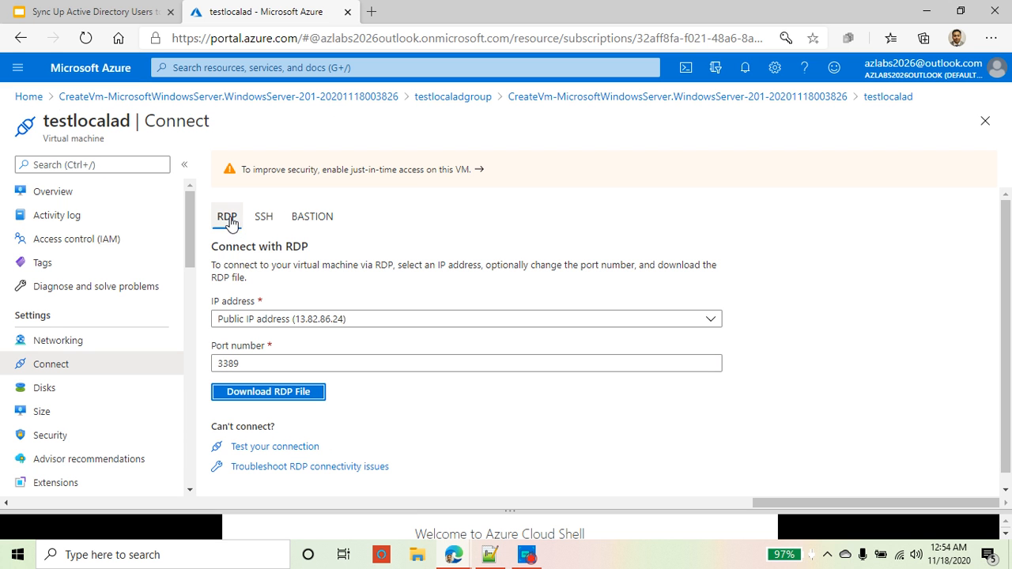
Step: Download and open the testlocalad RDP file, then connect to 13.82.86.24 with the account password
{"action": "left_click", "coordinate": [287, 396]}
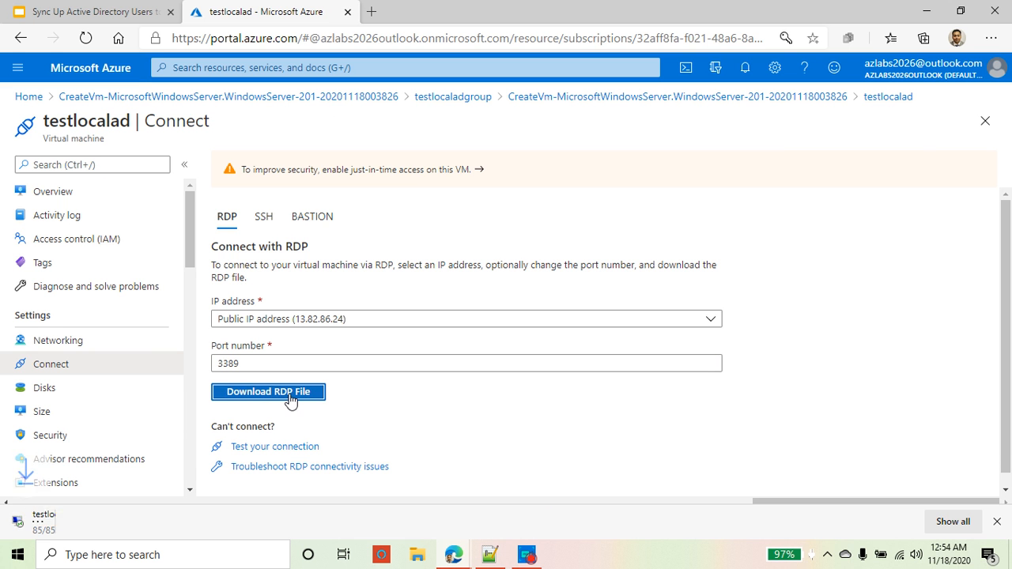
{"action": "left_click", "coordinate": [54, 530]}
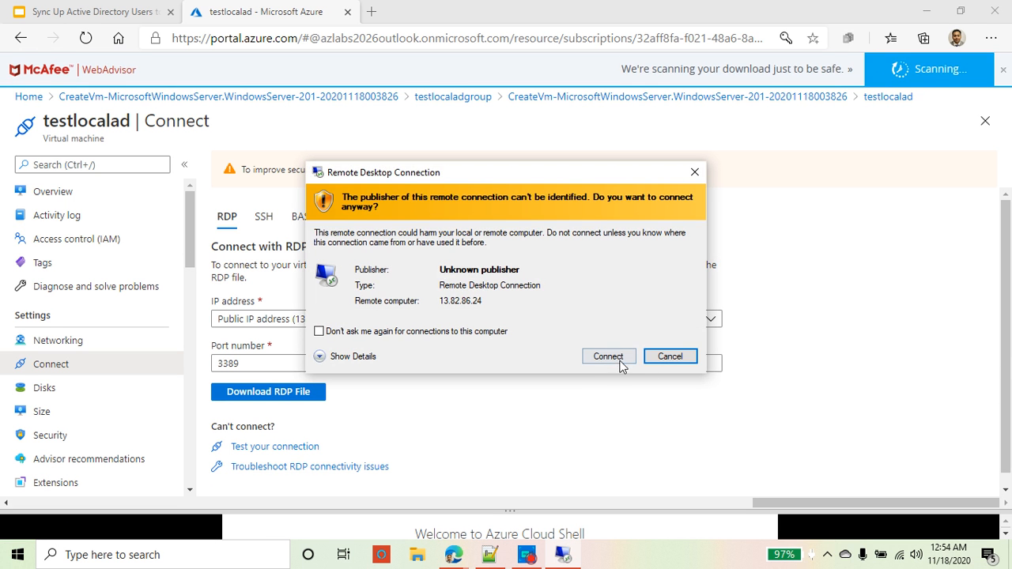
{"action": "left_click", "coordinate": [609, 356]}
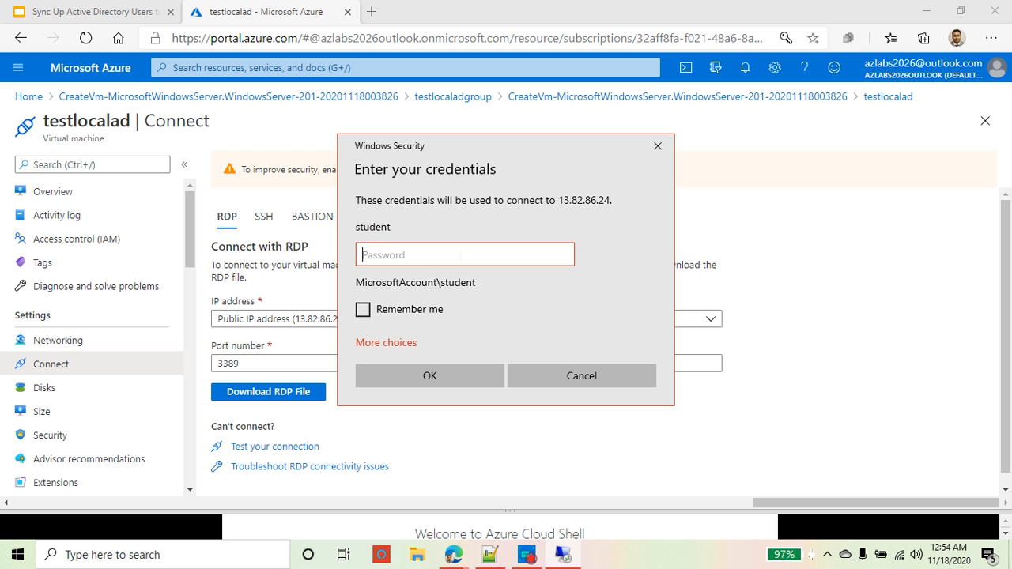
{"action": "type", "text": "P"}
{"action": "key", "text": "Return"}
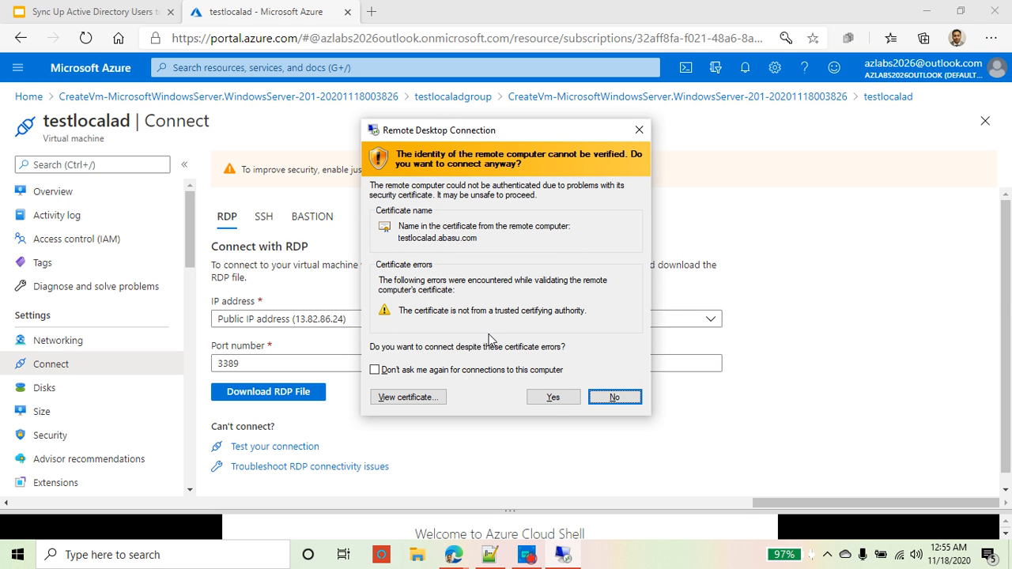
Step: Accept the certificate warning and let the 13.82.86.24 session load, toggling between full screen and windowed
{"action": "left_click", "coordinate": [552, 397]}
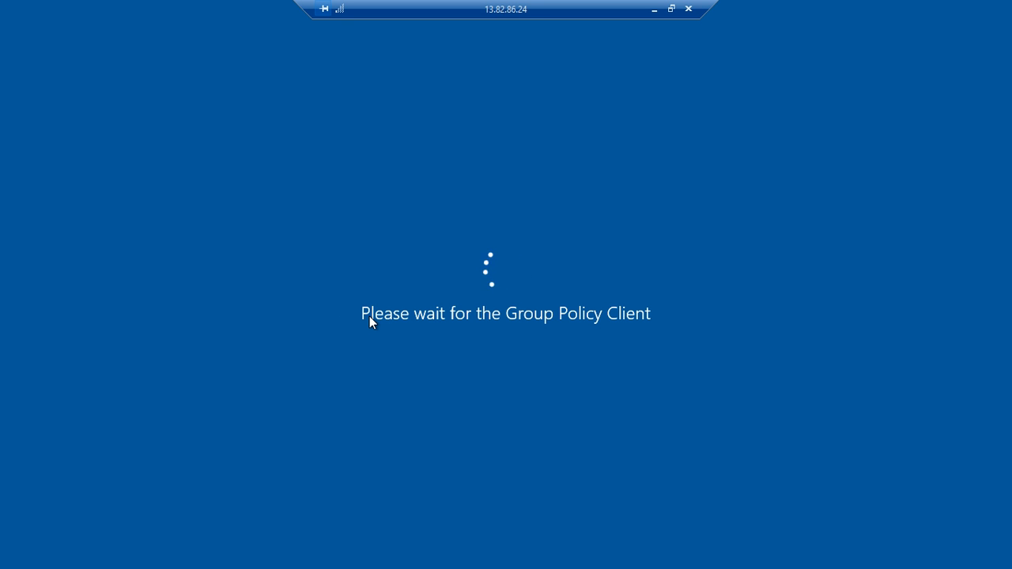
{"action": "left_click", "coordinate": [671, 9]}
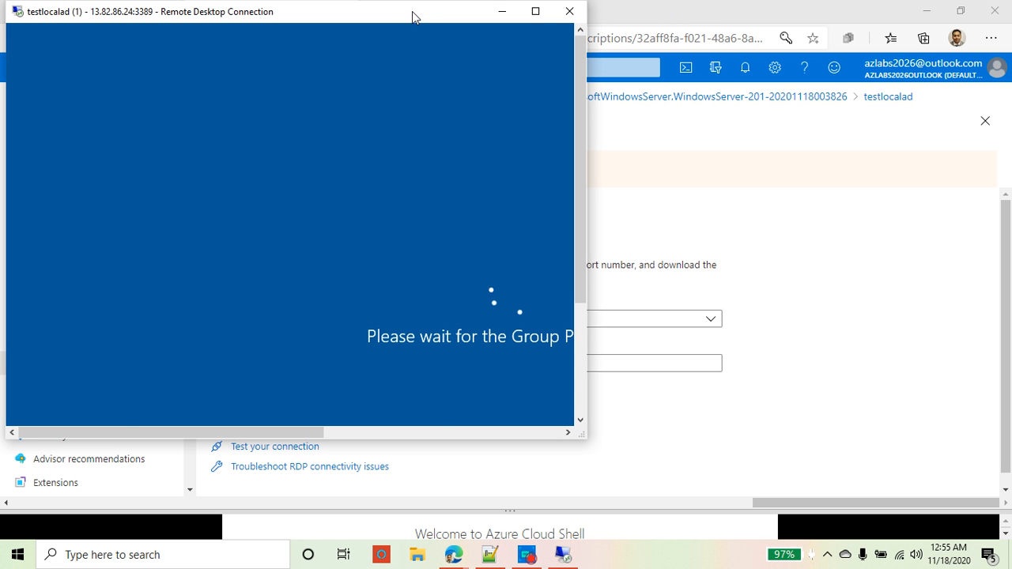
{"action": "left_click_drag", "start_coordinate": [412, 11], "coordinate": [643, 39]}
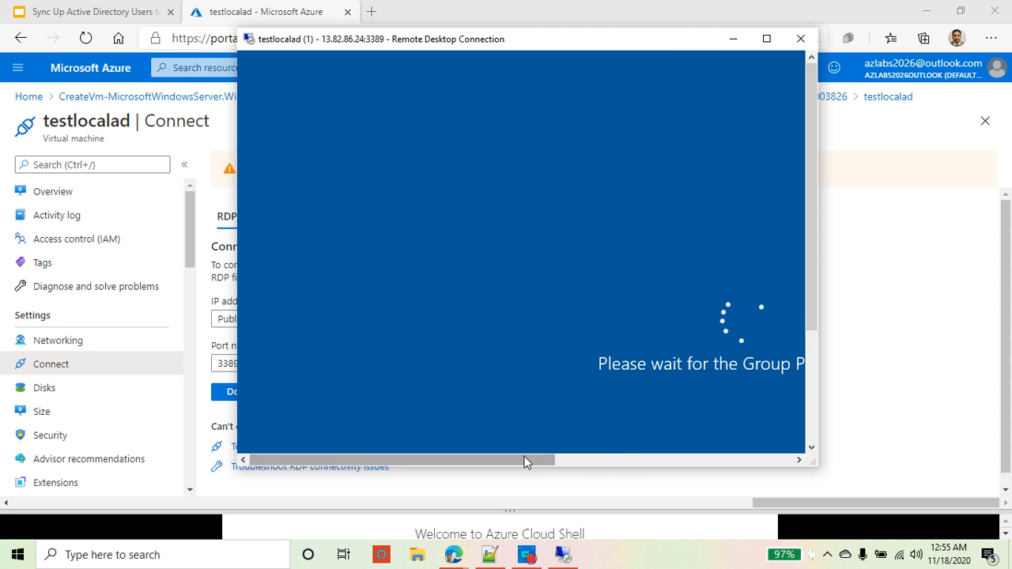
{"action": "left_click_drag", "start_coordinate": [526, 463], "coordinate": [617, 457]}
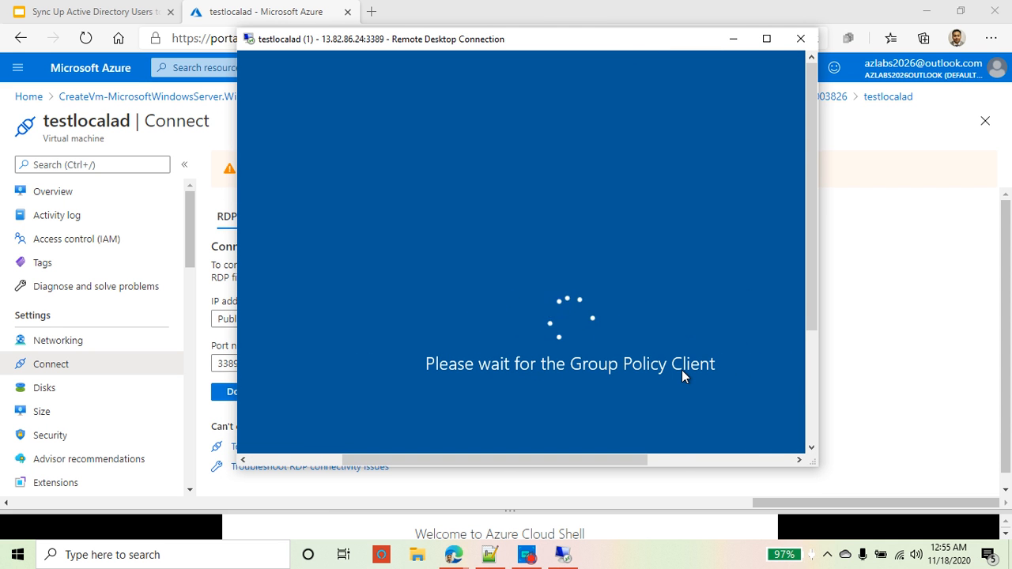
{"action": "left_click", "coordinate": [767, 39]}
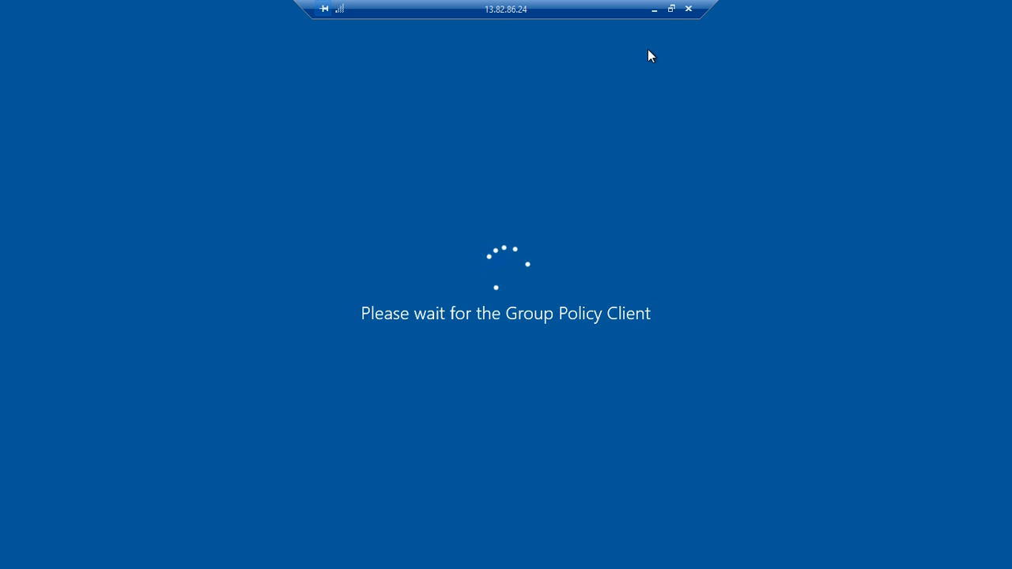
{"action": "left_click", "coordinate": [671, 8]}
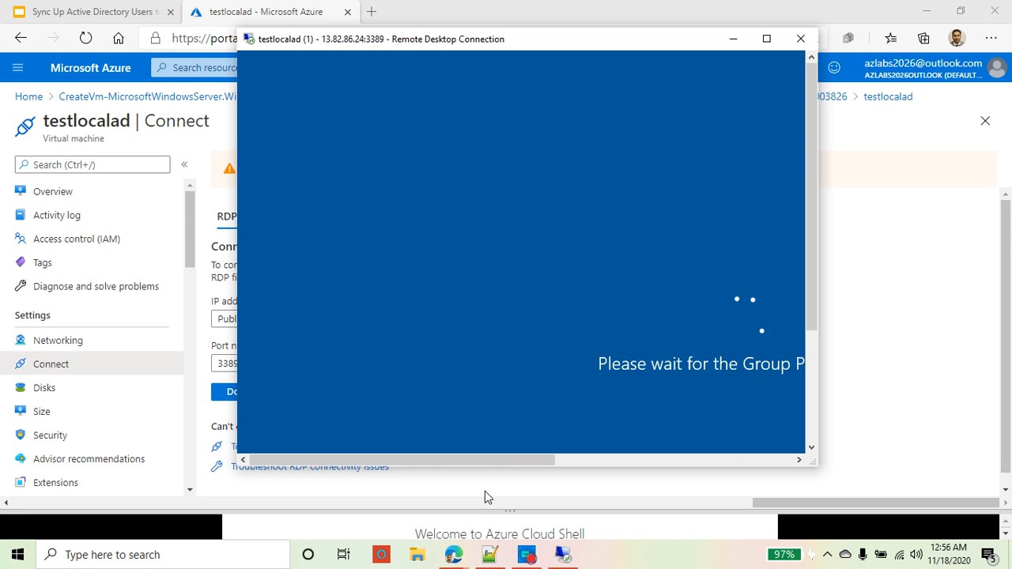
{"action": "left_click_drag", "start_coordinate": [503, 459], "coordinate": [585, 464]}
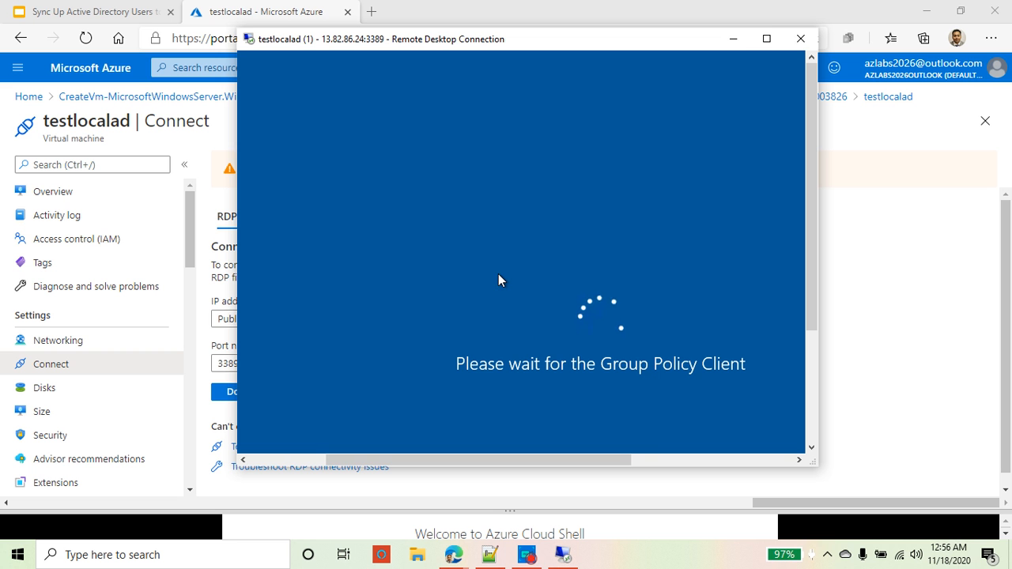
{"action": "left_click", "coordinate": [529, 556]}
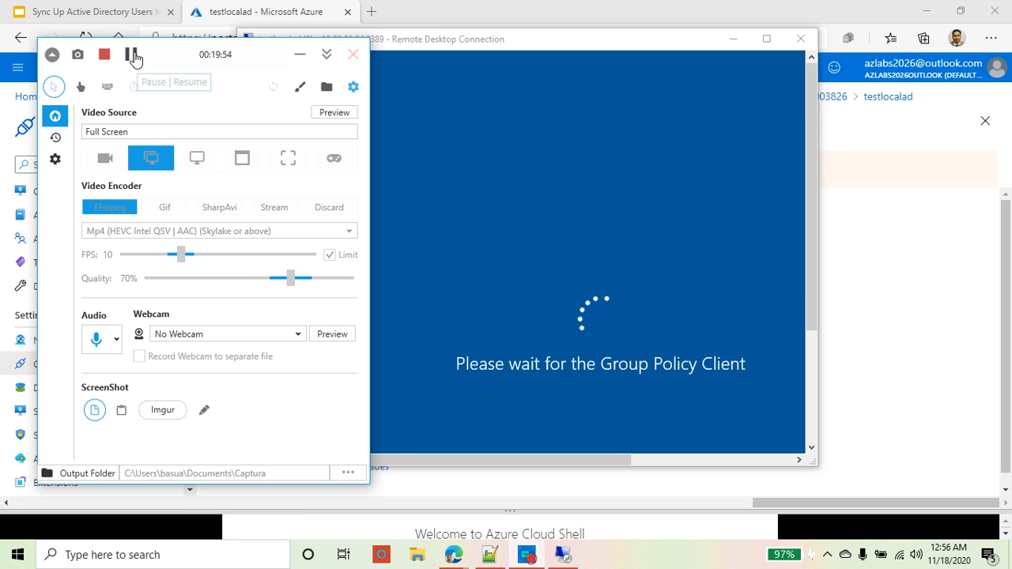
Step: Make the remote session full screen and maximize Server Manager to show all dashboard tiles
{"action": "left_click", "coordinate": [132, 55]}
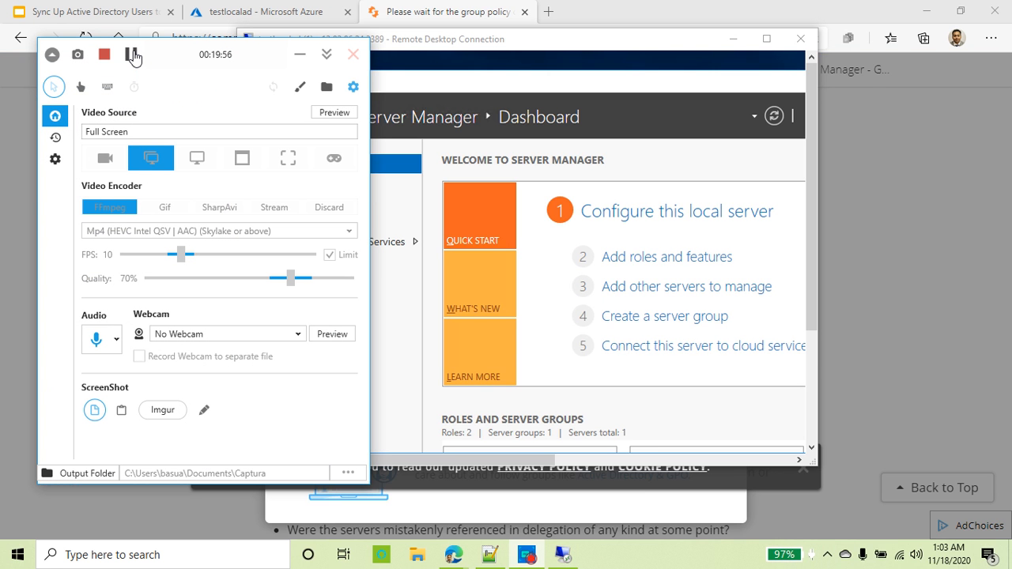
{"action": "left_click", "coordinate": [299, 55]}
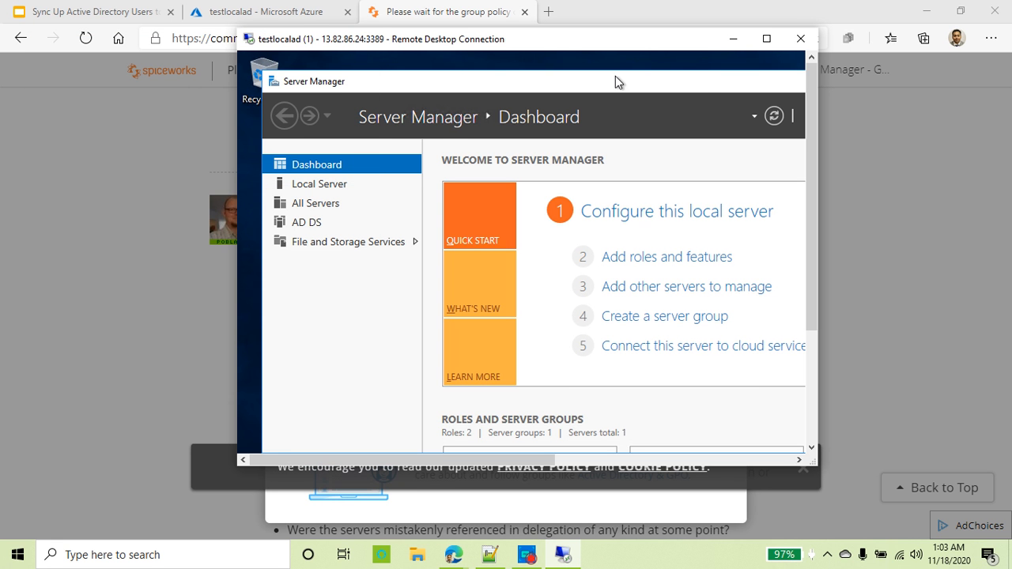
{"action": "left_click", "coordinate": [766, 38]}
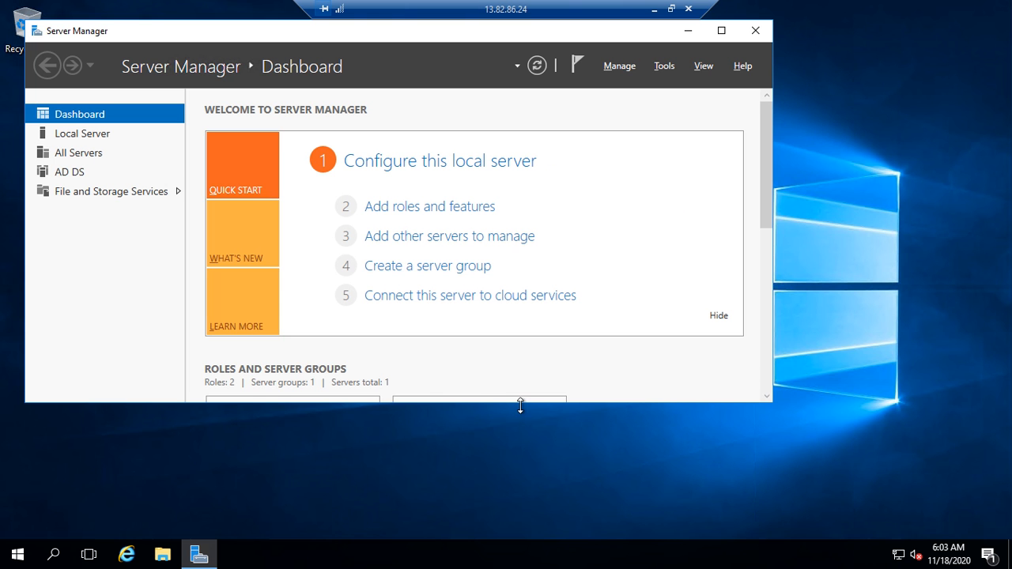
{"action": "left_click_drag", "start_coordinate": [520, 404], "coordinate": [545, 485]}
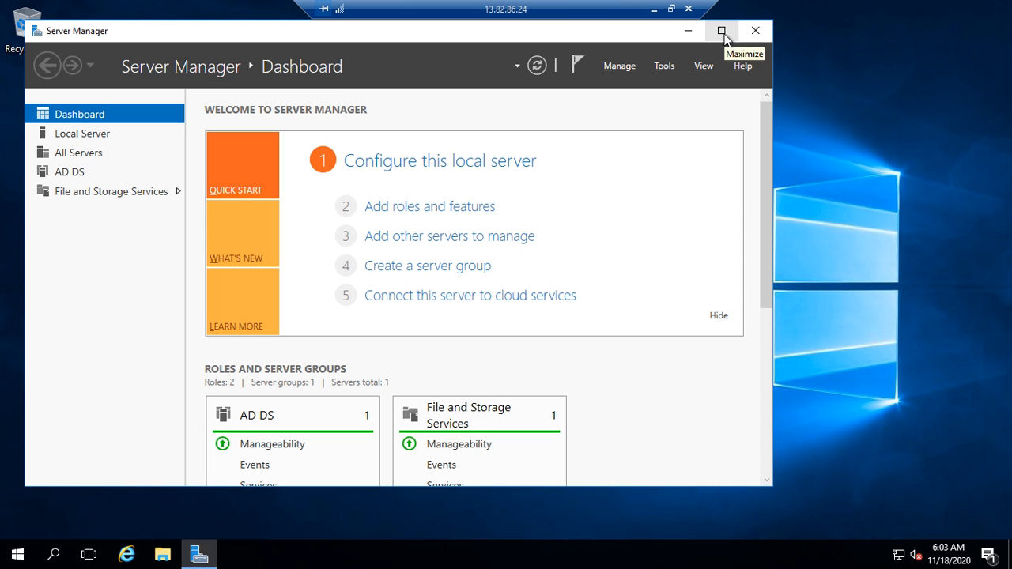
{"action": "left_click", "coordinate": [722, 37]}
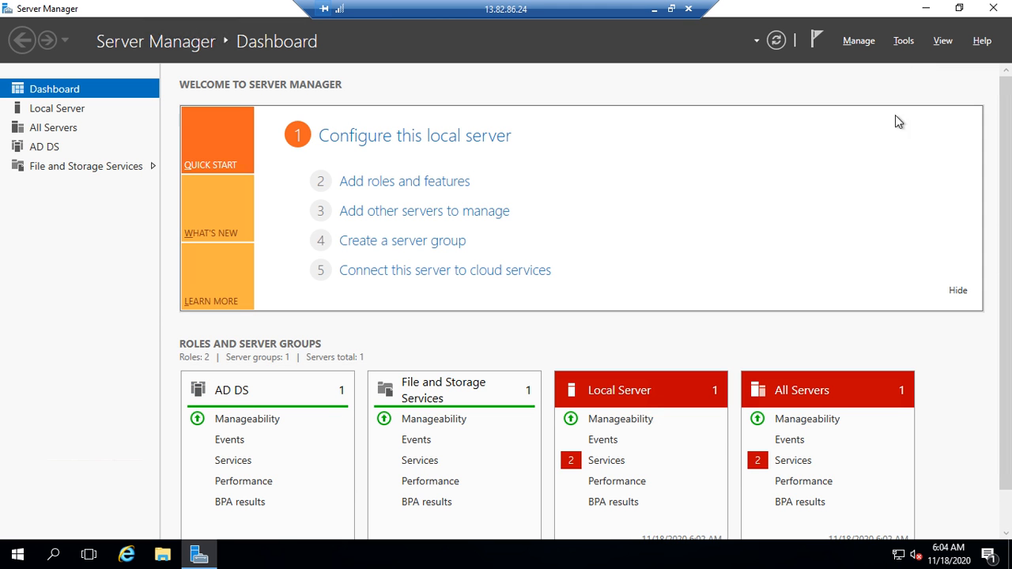
Step: Launch Active Directory Users and Computers from Tools and open the Users container of abasu.com
{"action": "left_click", "coordinate": [905, 42]}
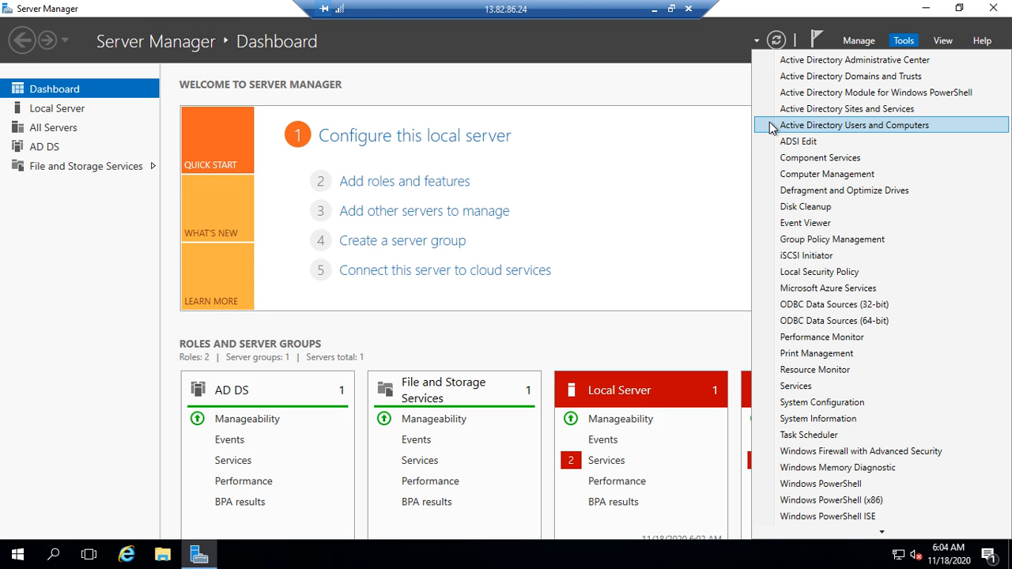
{"action": "left_click", "coordinate": [941, 125]}
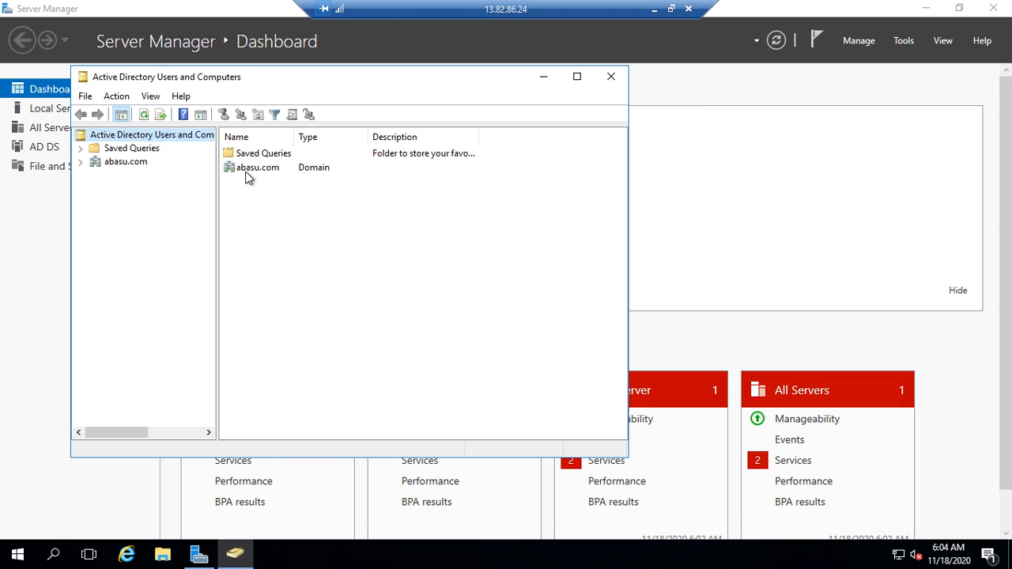
{"action": "left_click_drag", "start_coordinate": [251, 83], "coordinate": [478, 131]}
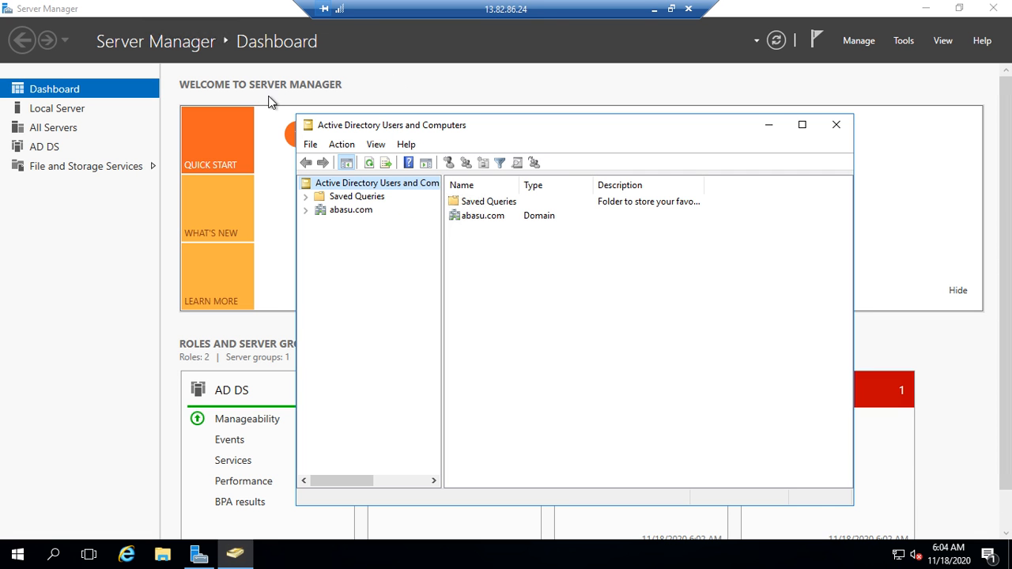
{"action": "left_click", "coordinate": [344, 210]}
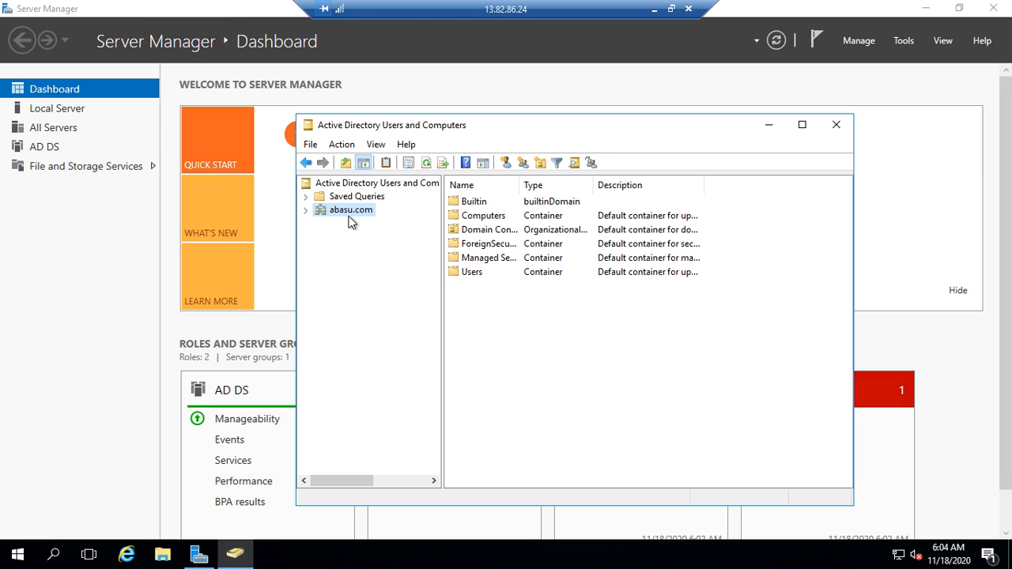
{"action": "double_click", "coordinate": [475, 273]}
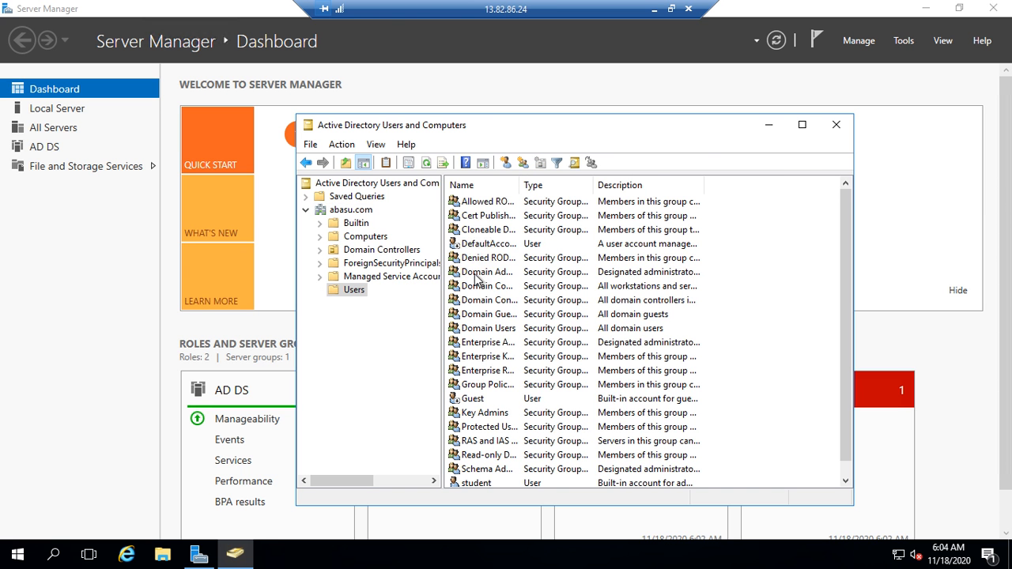
{"action": "scroll", "coordinate": [555, 379], "scroll_direction": "down", "scroll_amount": 1}
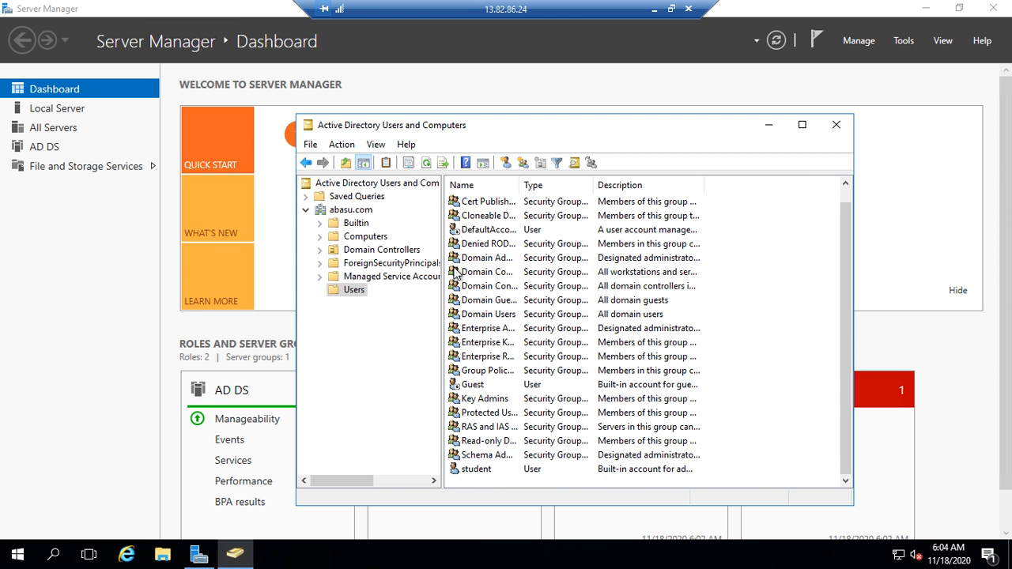
Step: Start a new user in abasu.com/Users with name and logon name test1
{"action": "left_click", "coordinate": [507, 163]}
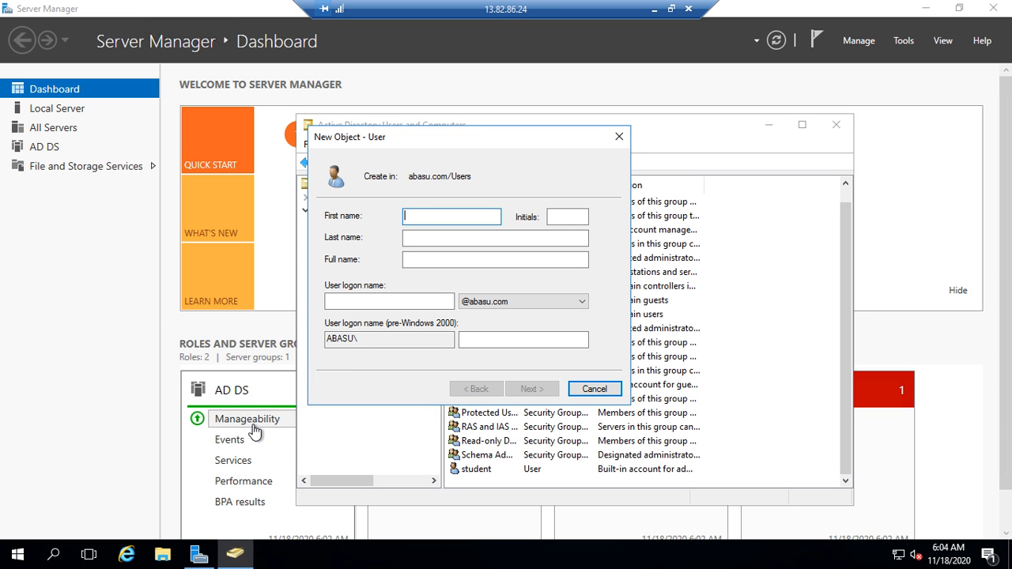
{"action": "type", "text": "test"}
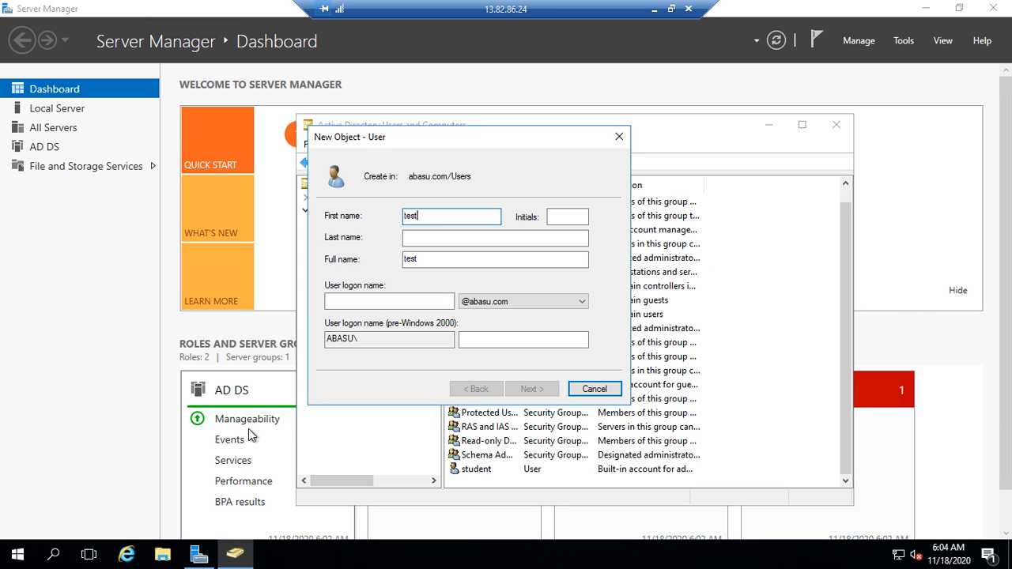
{"action": "type", "text": "1"}
{"action": "key", "text": "Tab"}
{"action": "key", "text": "Tab"}
{"action": "key", "text": "Tab"}
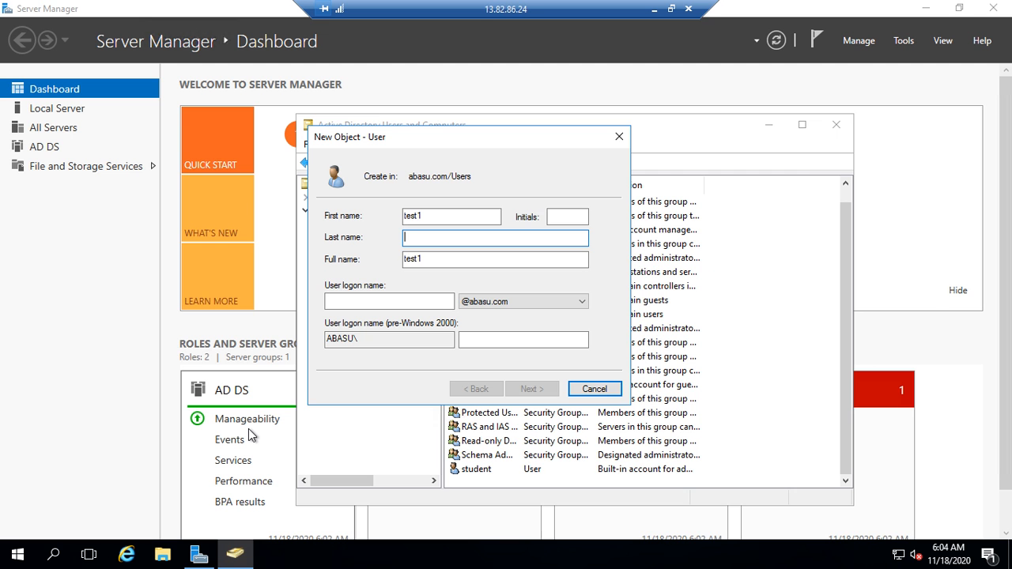
{"action": "key", "text": "Tab"}
{"action": "type", "text": "test1"}
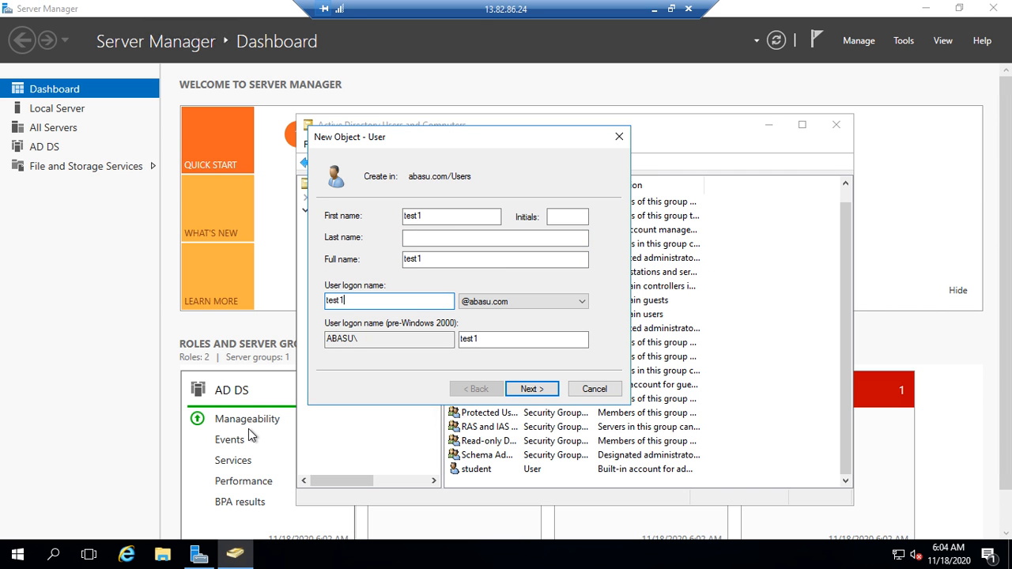
{"action": "left_click", "coordinate": [531, 389]}
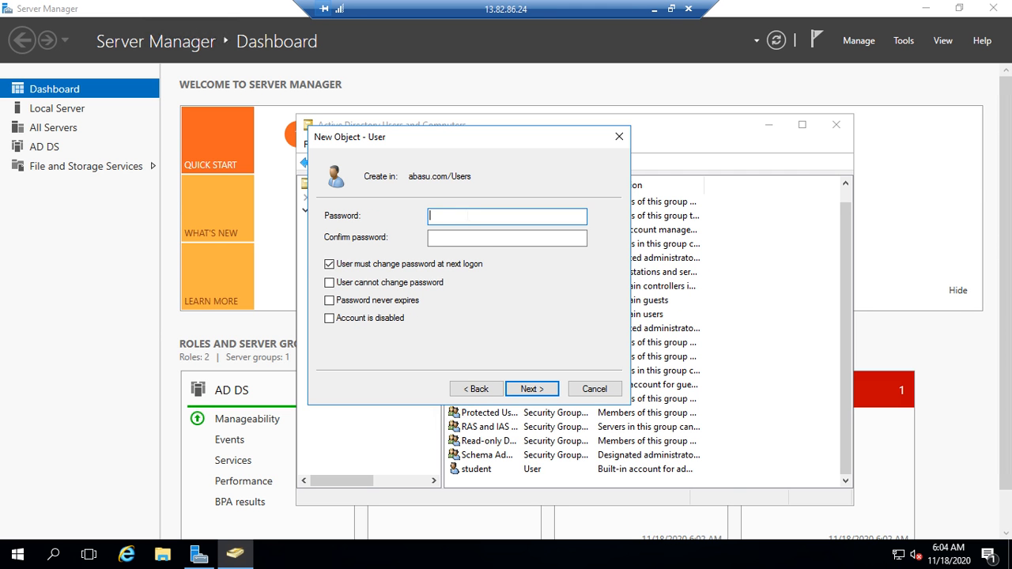
Step: Make test1's password unchangeable and never-expiring, enter the password twice, and finish
{"action": "left_click", "coordinate": [330, 265]}
{"action": "left_click", "coordinate": [330, 283]}
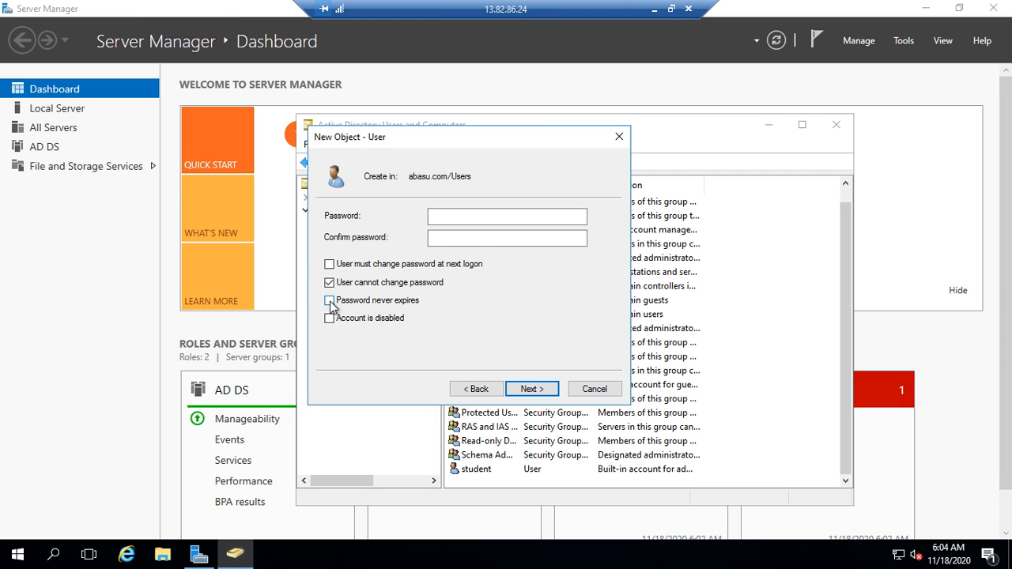
{"action": "left_click", "coordinate": [330, 301]}
{"action": "left_click", "coordinate": [458, 216]}
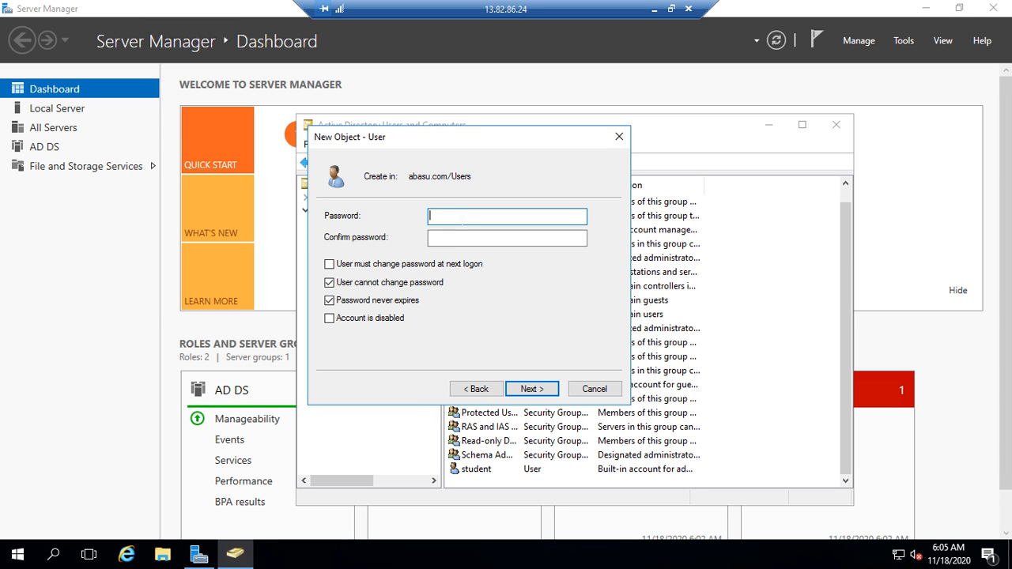
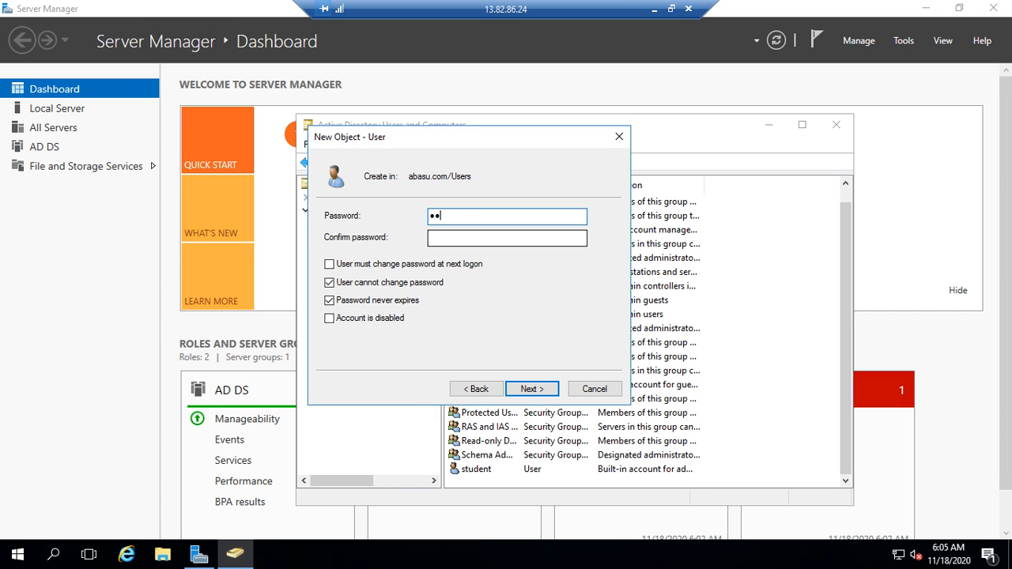
{"action": "key", "text": "Tab"}
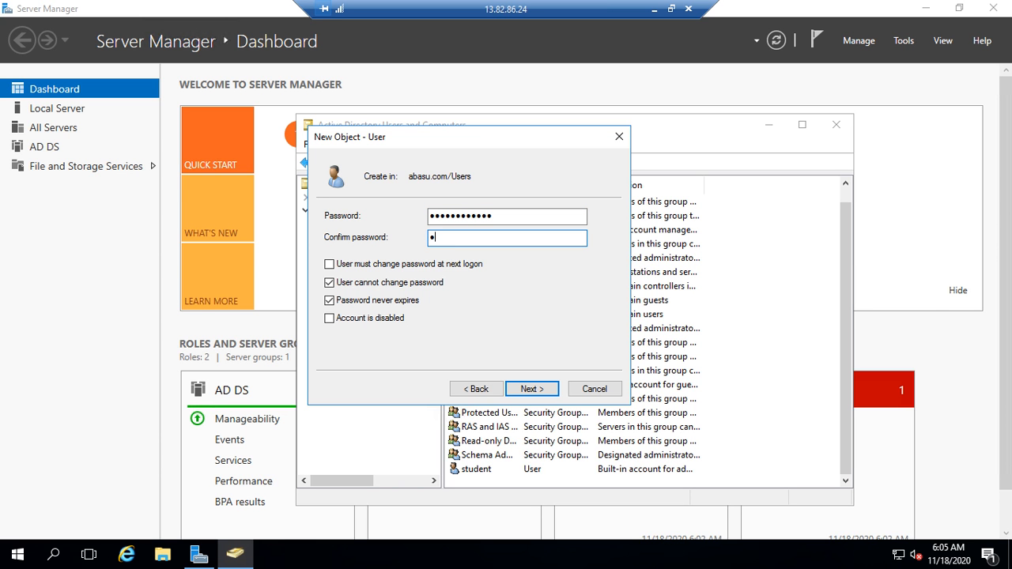
{"action": "left_click", "coordinate": [530, 388]}
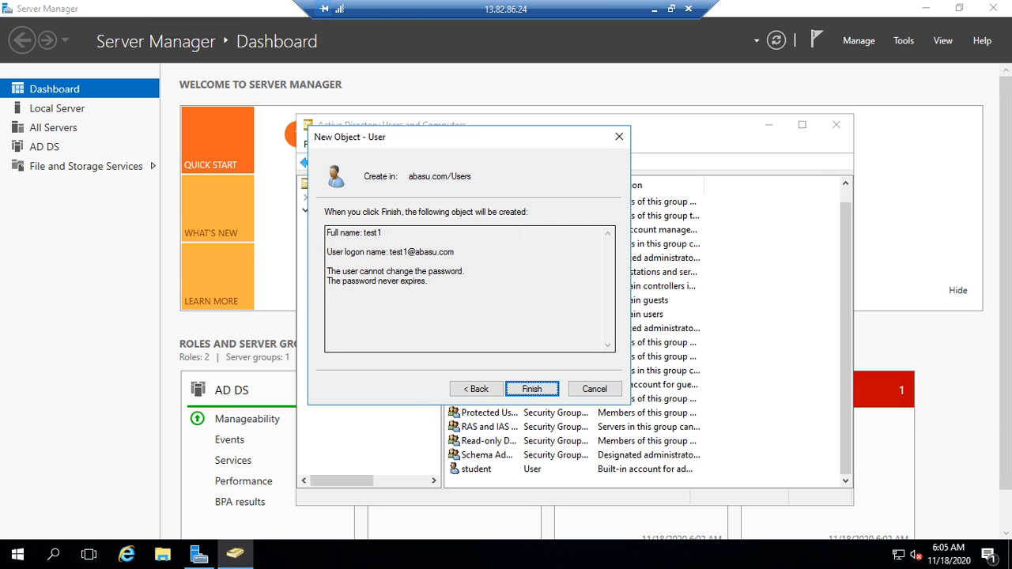
{"action": "left_click", "coordinate": [532, 388]}
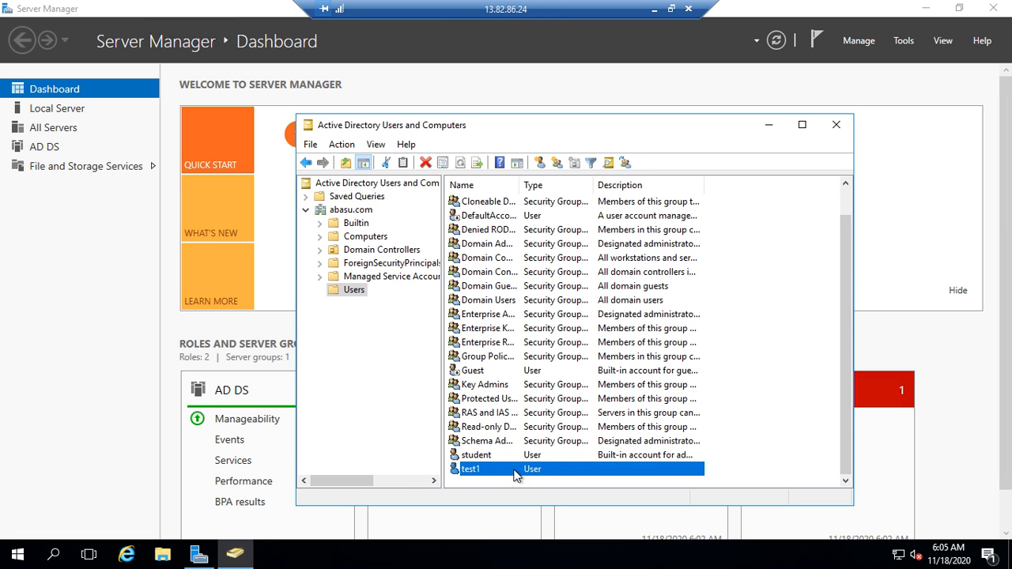
{"action": "left_click", "coordinate": [538, 163]}
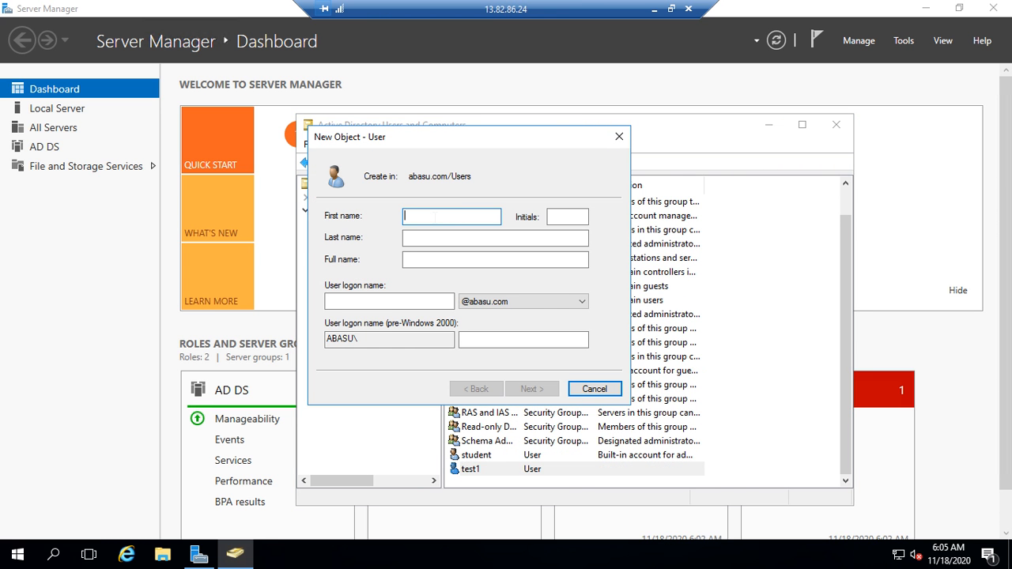
Step: Enter test2 as the new user's first name and logon name
{"action": "type", "text": "test2"}
{"action": "left_click", "coordinate": [402, 298]}
{"action": "type", "text": "test"}
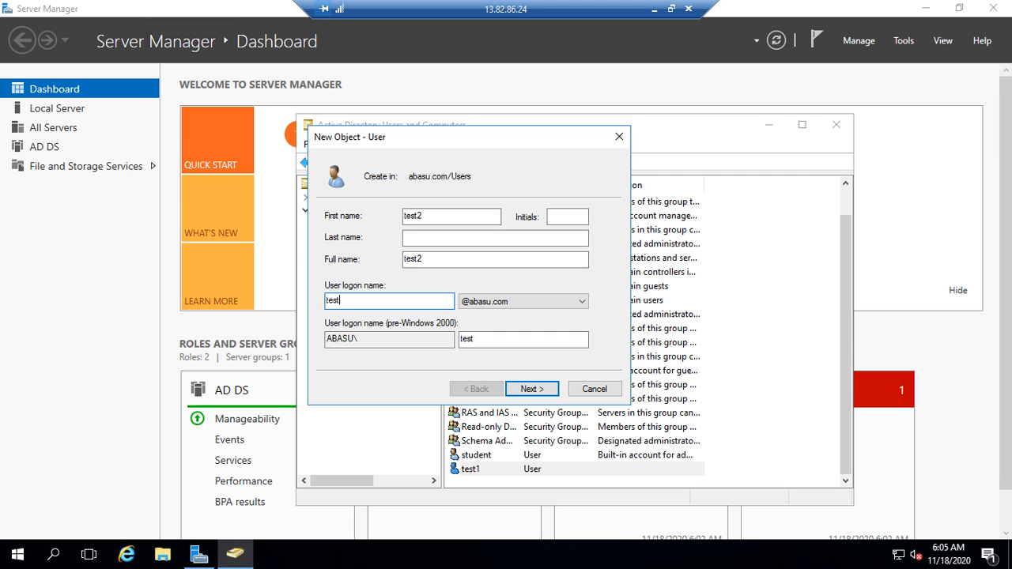
{"action": "type", "text": "2"}
{"action": "left_click", "coordinate": [532, 388]}
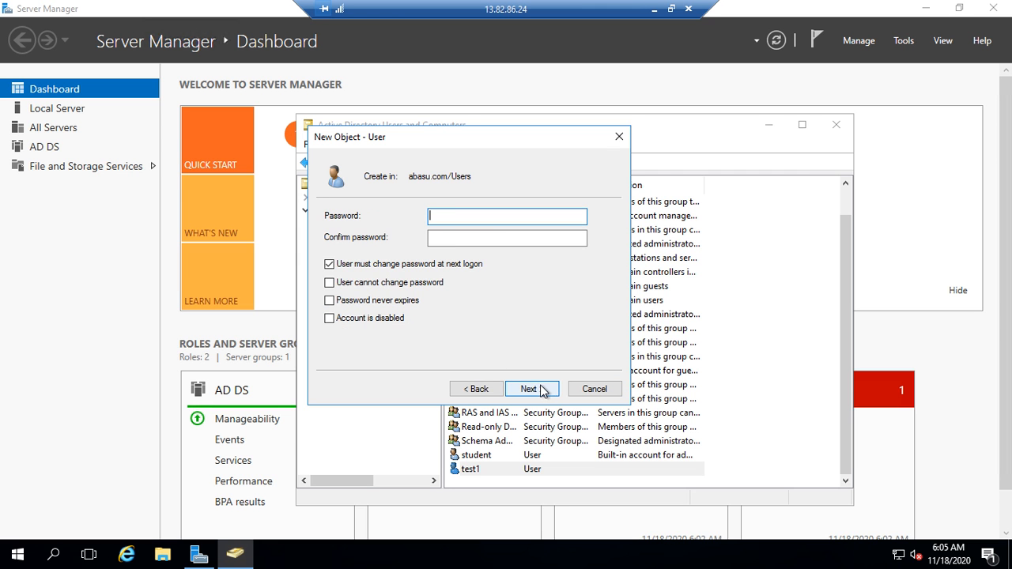
Step: Make test2's password unchangeable and never-expiring, enter the password twice, and finish
{"action": "left_click", "coordinate": [330, 265]}
{"action": "left_click", "coordinate": [329, 283]}
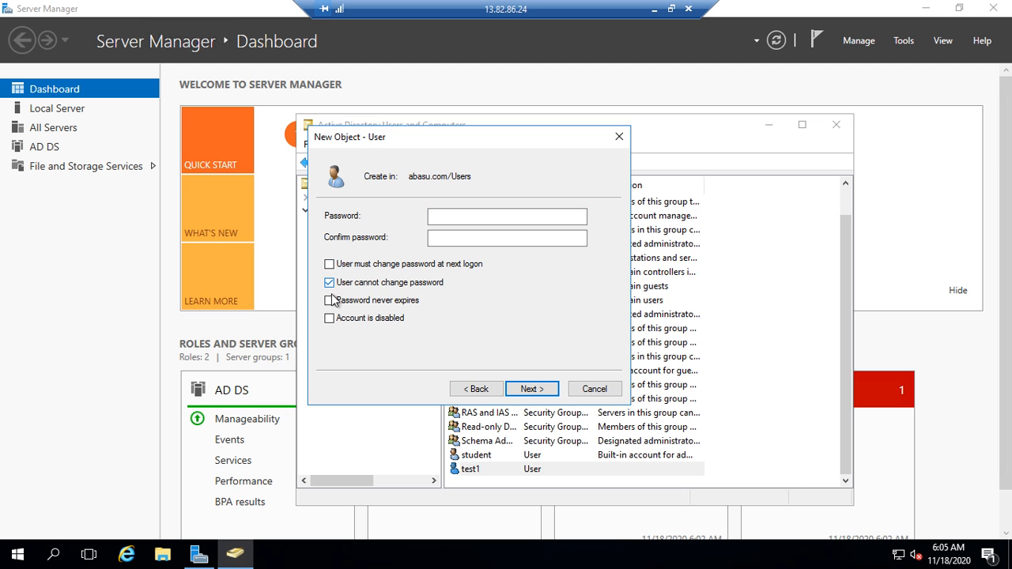
{"action": "left_click", "coordinate": [330, 302]}
{"action": "left_click", "coordinate": [460, 217]}
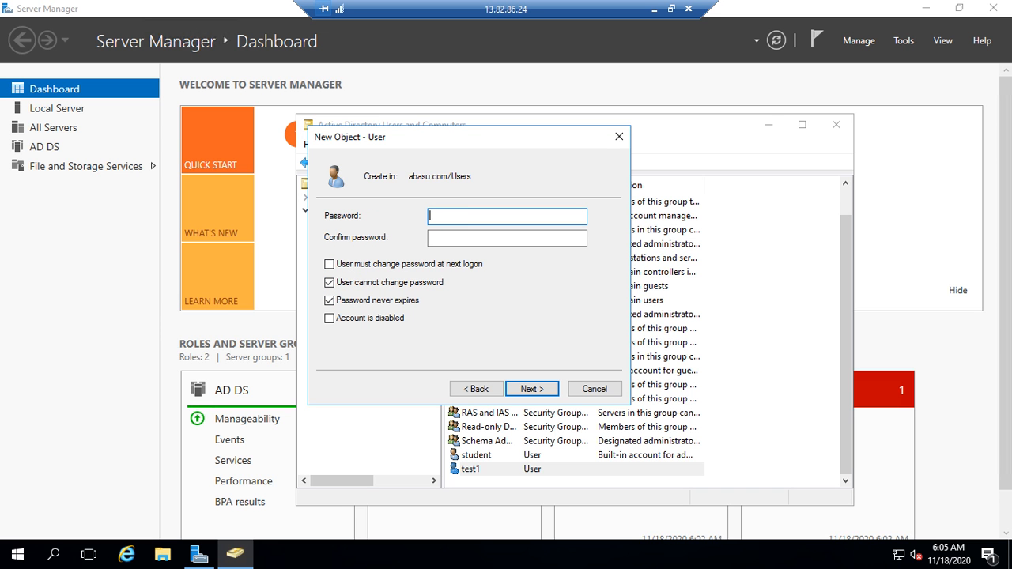
{"action": "type", "text": "P•••••••••••"}
{"action": "left_click", "coordinate": [430, 237]}
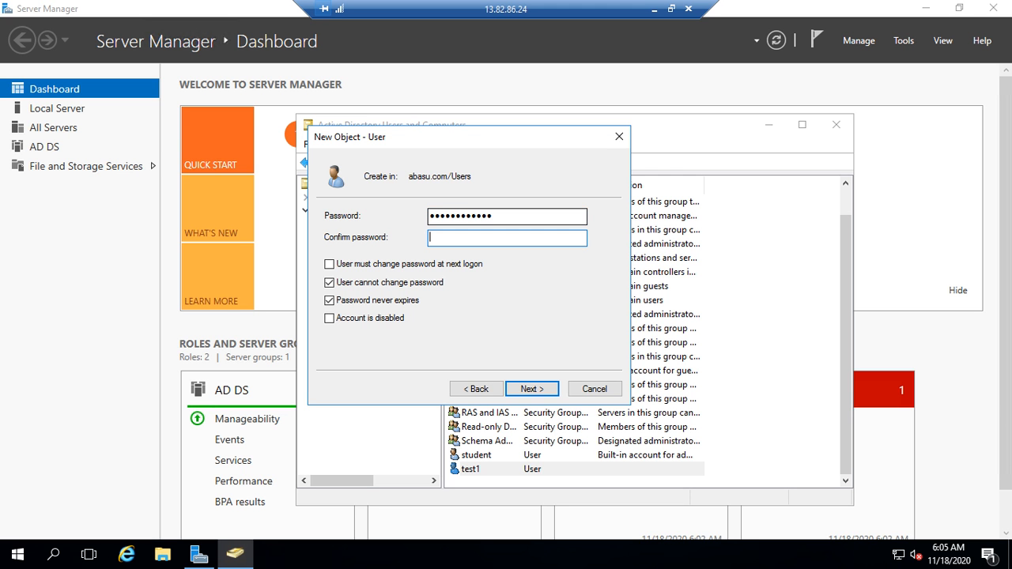
{"action": "type", "text": "••••••••••••"}
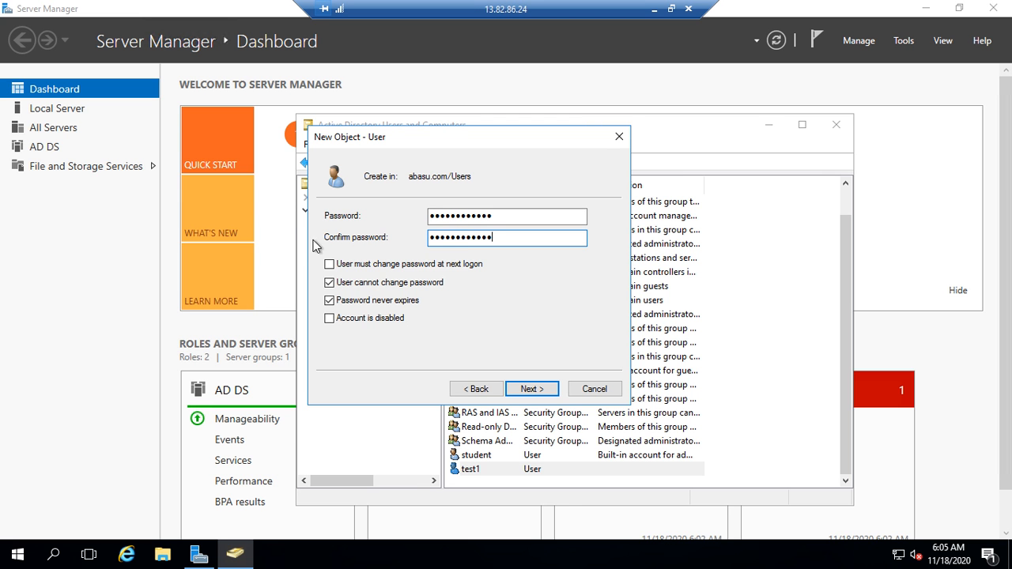
{"action": "left_click", "coordinate": [530, 392]}
{"action": "left_click", "coordinate": [533, 389]}
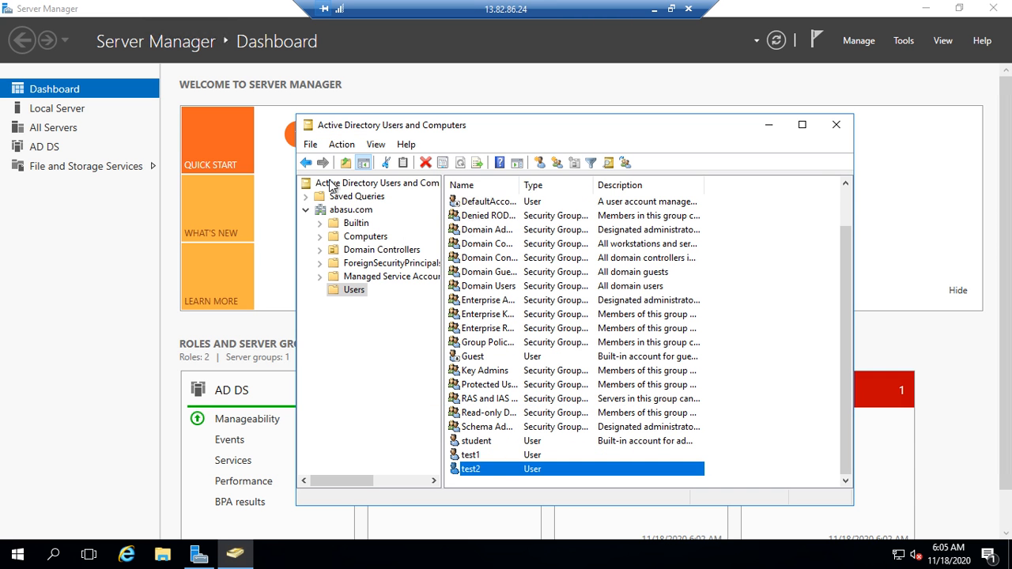
Step: Start a new user named syncadmin, fixing the logon name typo to syncadmin
{"action": "left_click", "coordinate": [541, 163]}
{"action": "type", "text": "sy"}
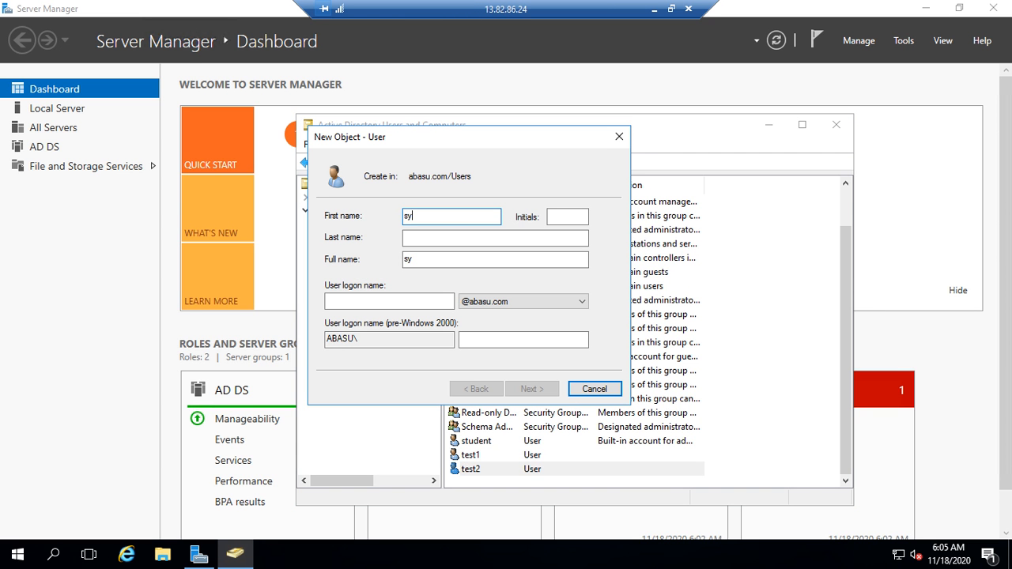
{"action": "type", "text": "ncadmin"}
{"action": "left_click", "coordinate": [395, 301]}
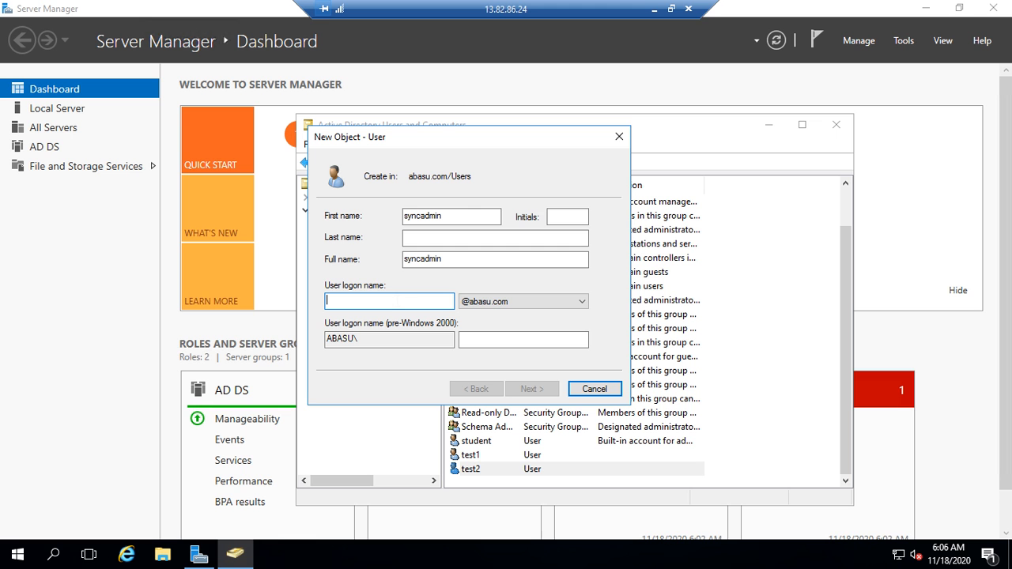
{"action": "type", "text": "sync"}
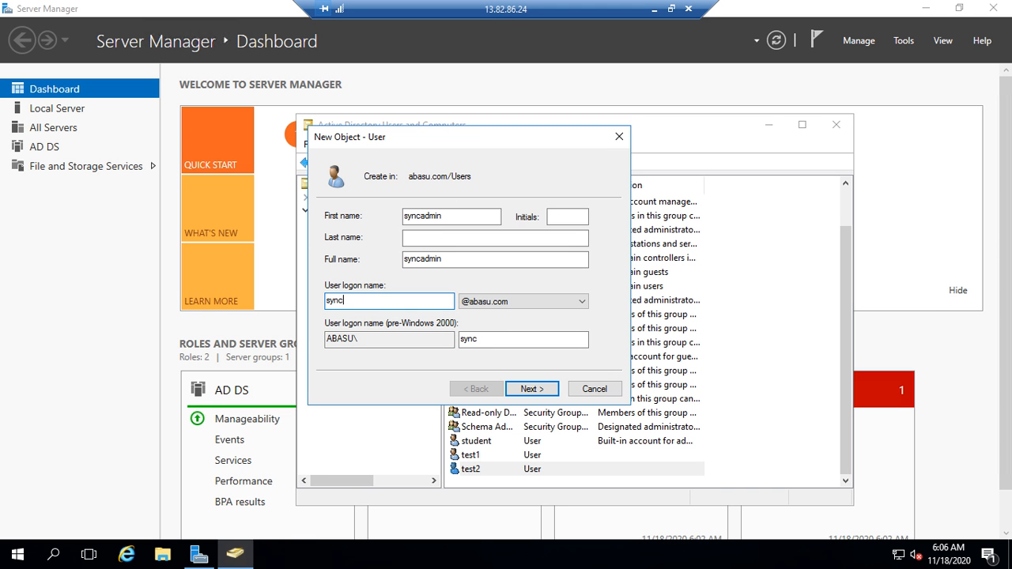
{"action": "type", "text": "as"}
{"action": "type", "text": "dmin"}
{"action": "left_click", "coordinate": [349, 300]}
{"action": "key", "text": "Delete"}
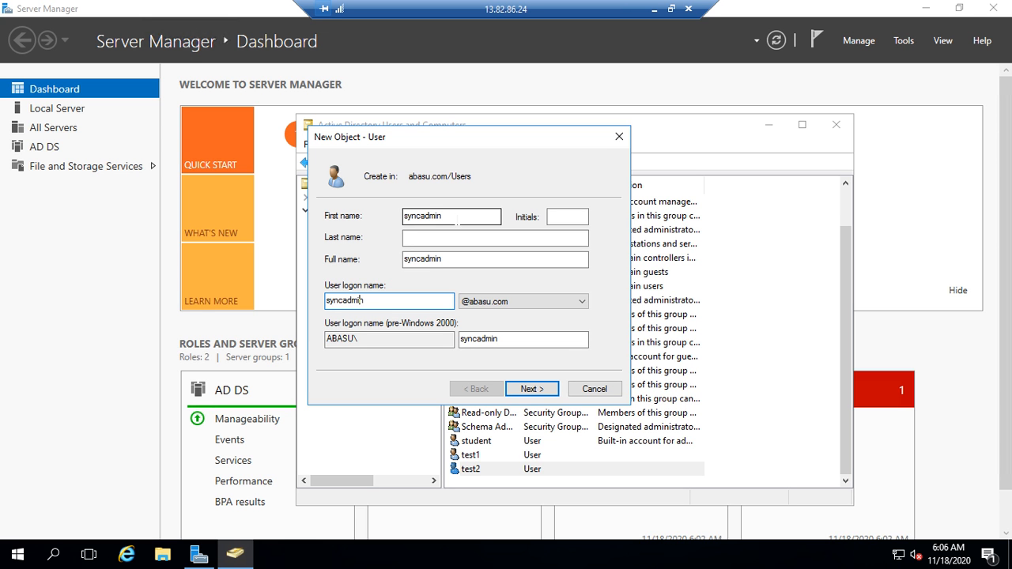
{"action": "left_click", "coordinate": [461, 216]}
{"action": "left_click", "coordinate": [454, 260]}
{"action": "left_click", "coordinate": [402, 301]}
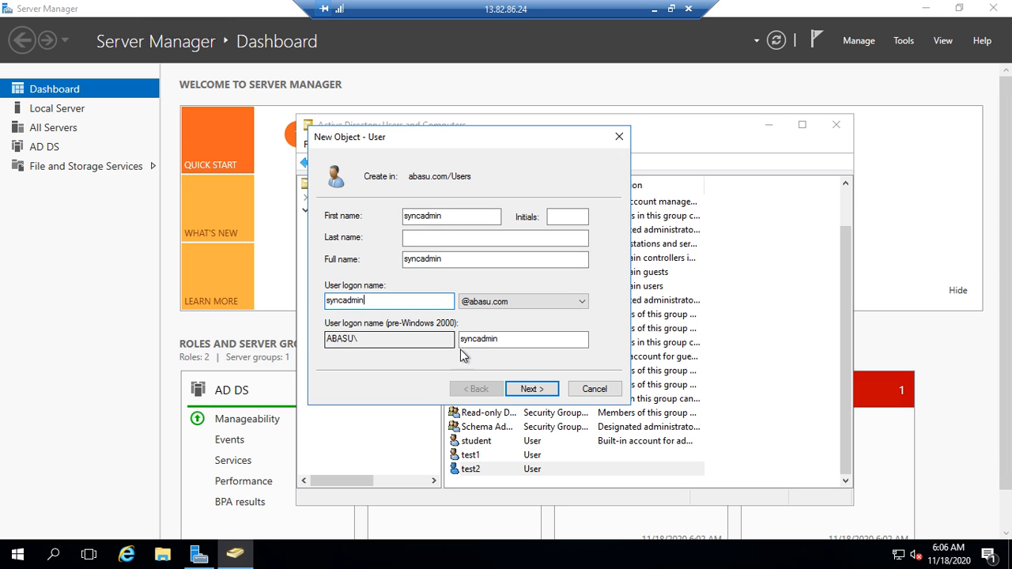
{"action": "left_click", "coordinate": [532, 391]}
{"action": "left_click", "coordinate": [533, 390]}
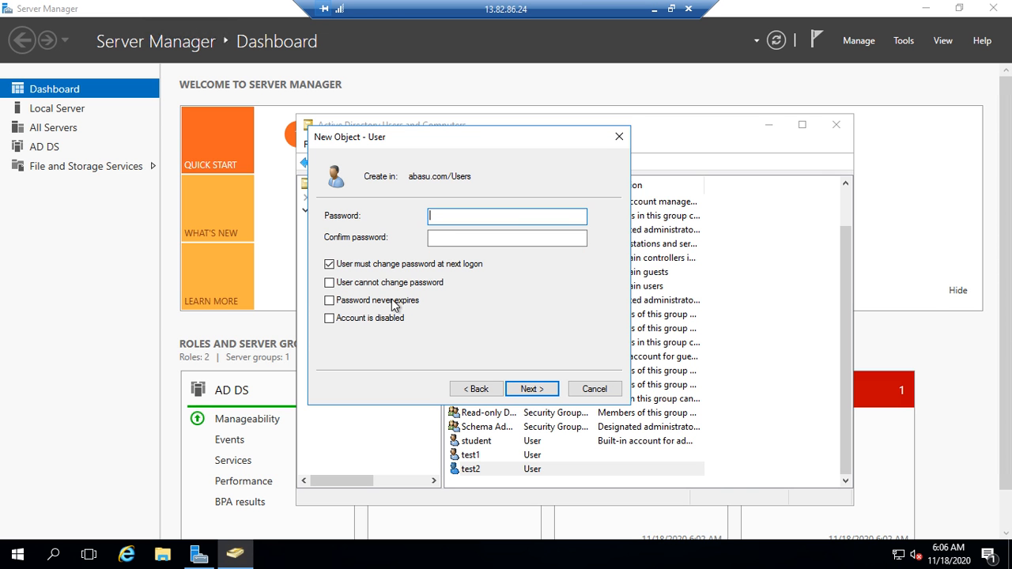
Step: Make syncadmin's password unchangeable and never-expiring, enter the password twice, and finish
{"action": "left_click", "coordinate": [407, 265]}
{"action": "left_click", "coordinate": [393, 291]}
{"action": "left_click", "coordinate": [391, 302]}
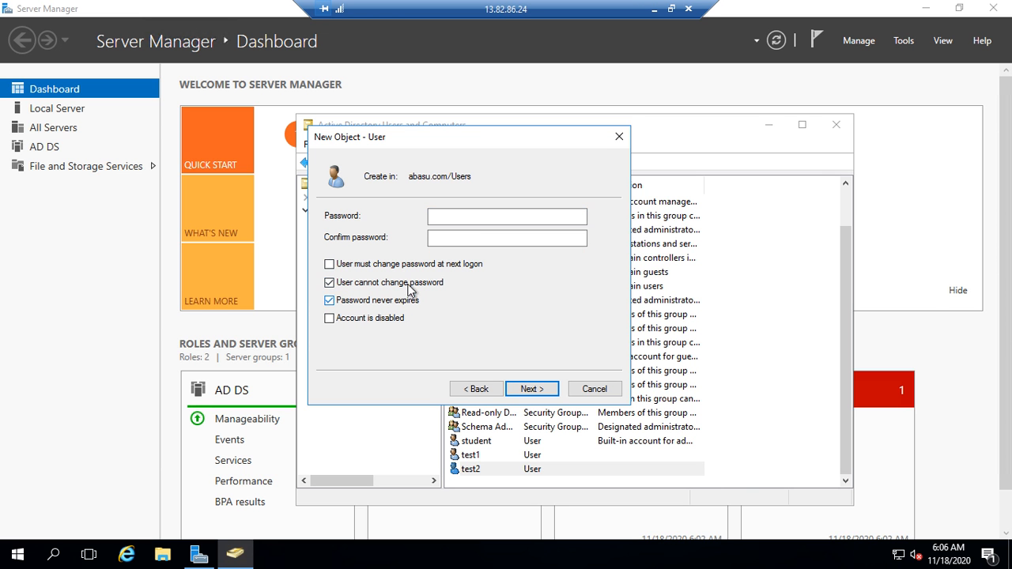
{"action": "left_click", "coordinate": [465, 220]}
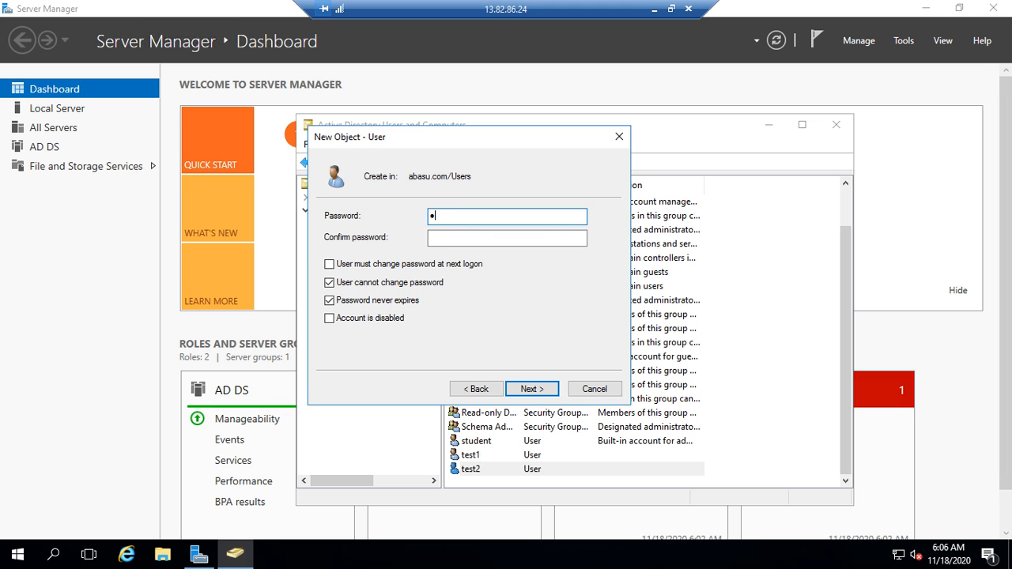
{"action": "key", "text": "Tab"}
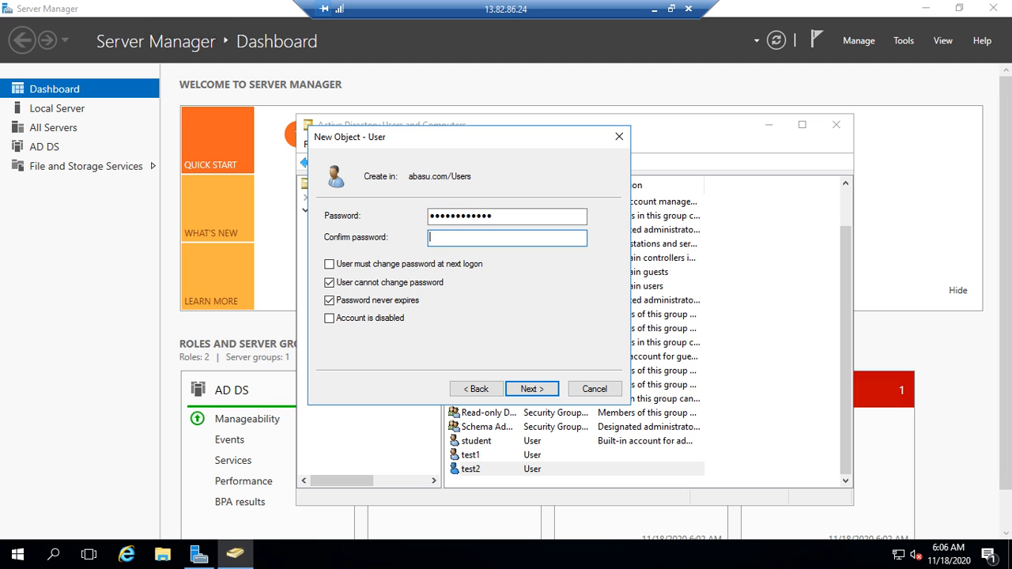
{"action": "left_click", "coordinate": [533, 389]}
{"action": "left_click", "coordinate": [532, 389]}
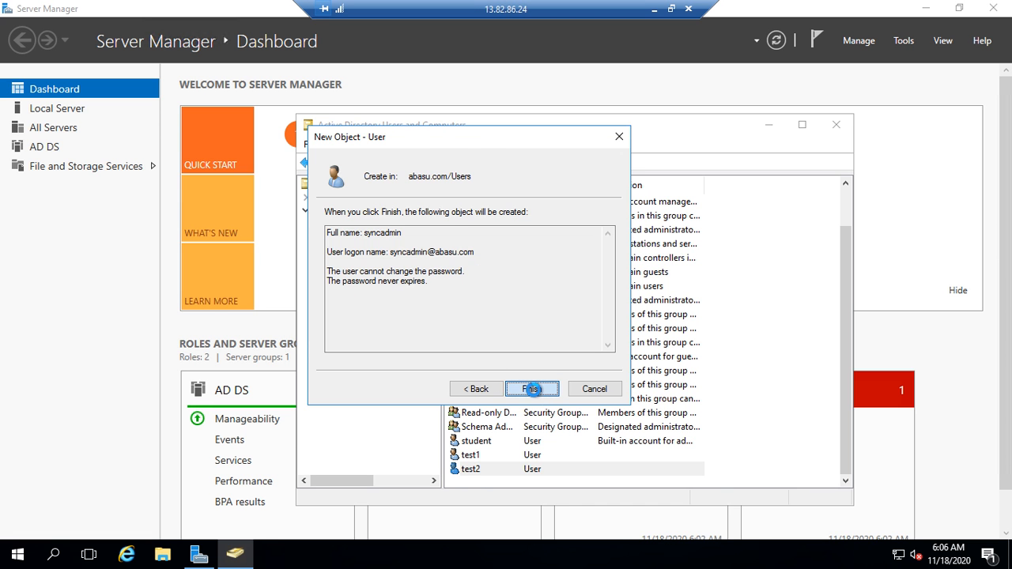
{"action": "scroll", "coordinate": [546, 413], "scroll_direction": "down", "scroll_amount": 1}
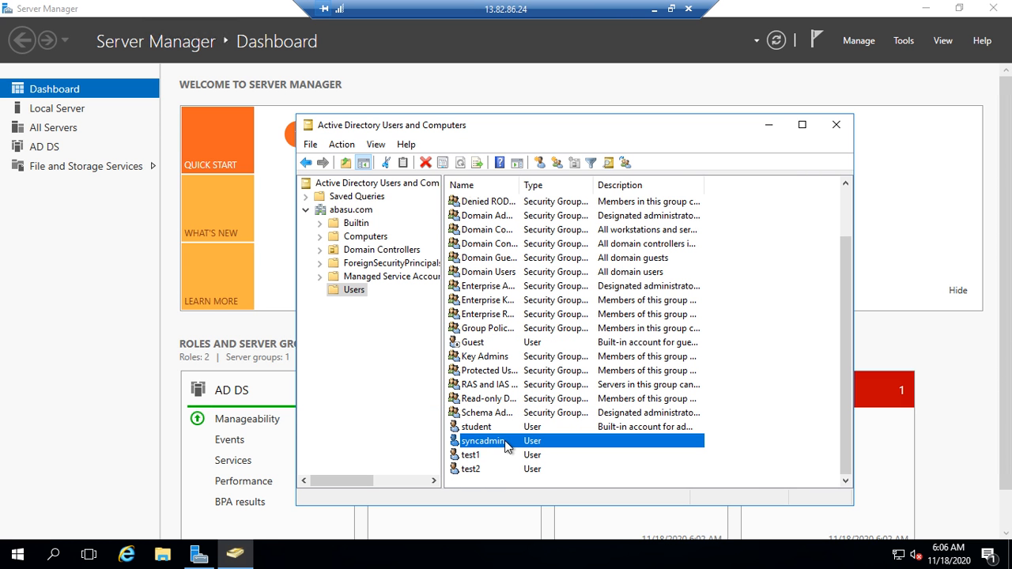
Step: Create the global security group testgroup in abasu.com/Users, correcting the mistyped name
{"action": "left_click", "coordinate": [557, 162]}
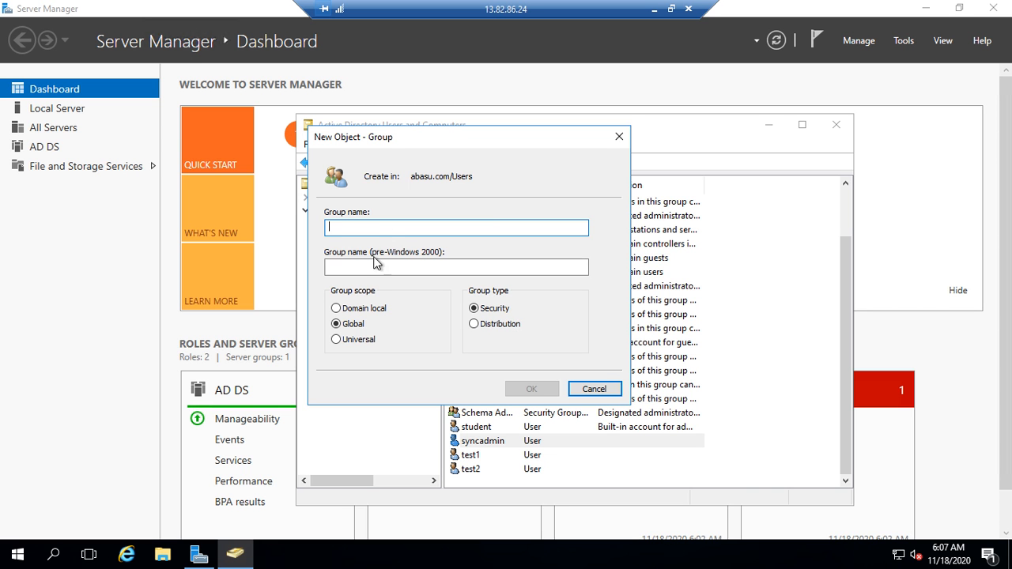
{"action": "type", "text": "trdt"}
{"action": "key", "text": "BackSpace"}
{"action": "key", "text": "BackSpace"}
{"action": "key", "text": "BackSpace"}
{"action": "type", "text": "rd"}
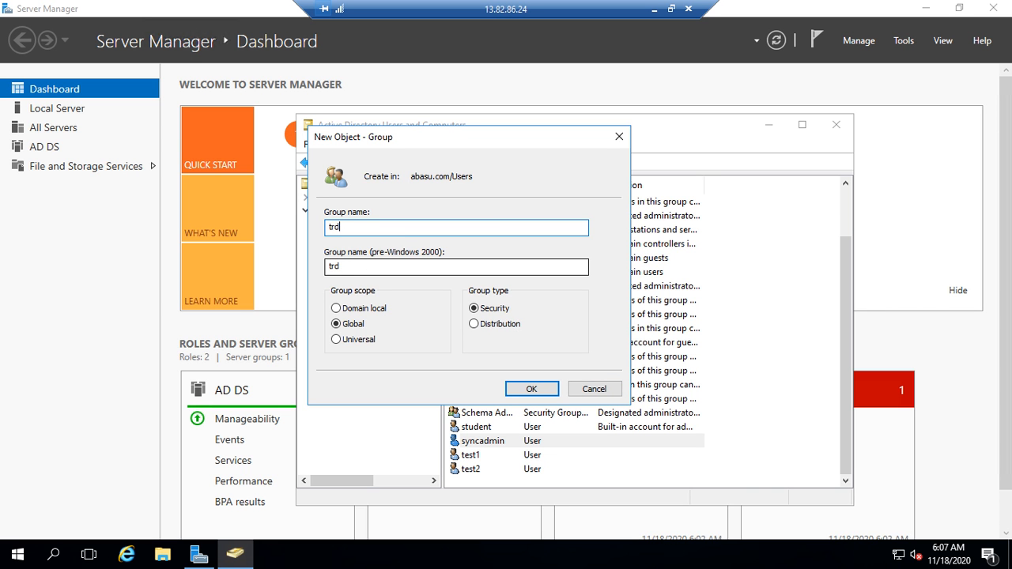
{"action": "key", "text": "BackSpace"}
{"action": "key", "text": "BackSpace"}
{"action": "type", "text": "estgroup"}
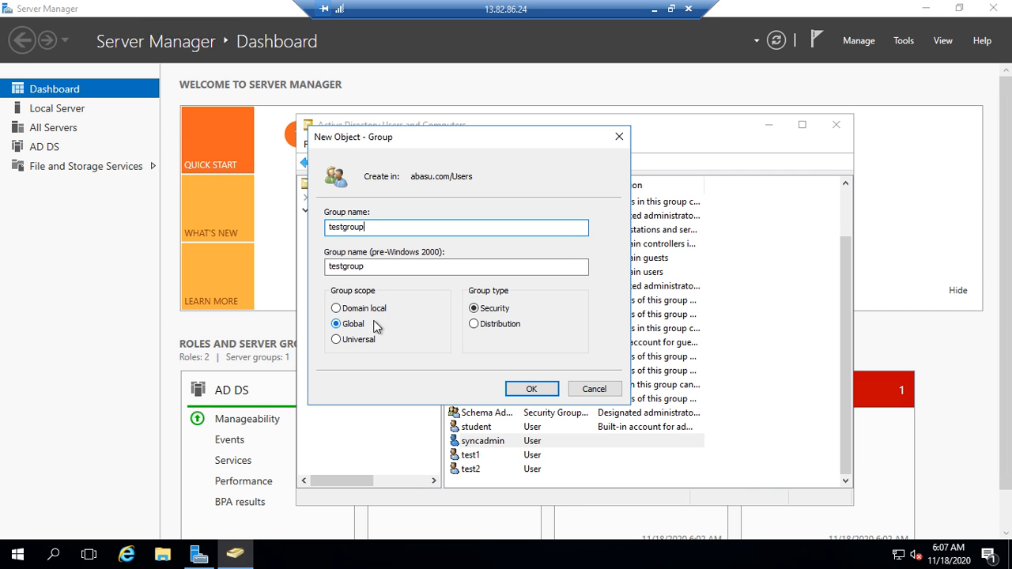
{"action": "left_click", "coordinate": [548, 400]}
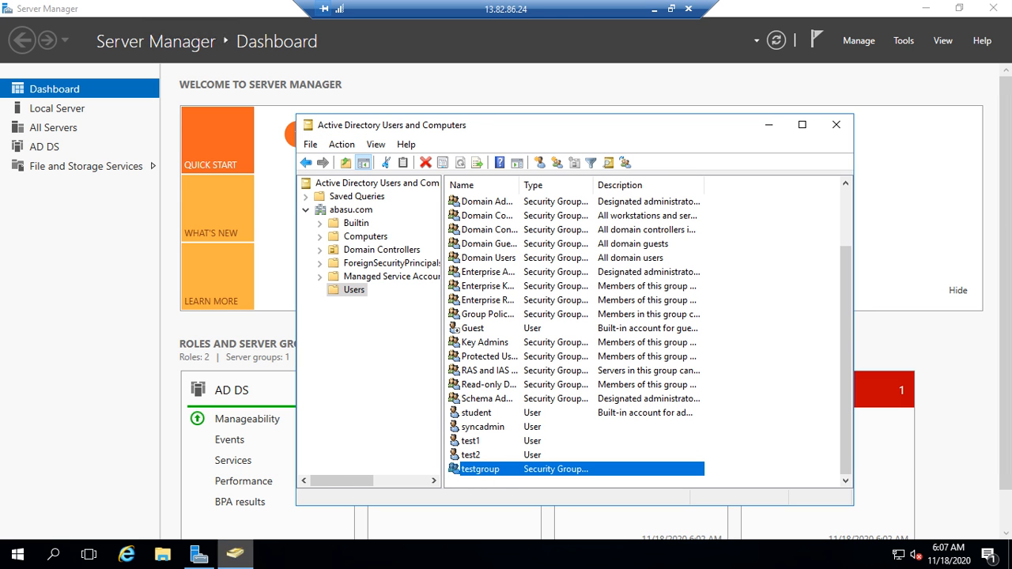
Step: Close Active Directory Users and Computers, minimize Server Manager and the remote session, and dismiss the popup
{"action": "left_click", "coordinate": [836, 125]}
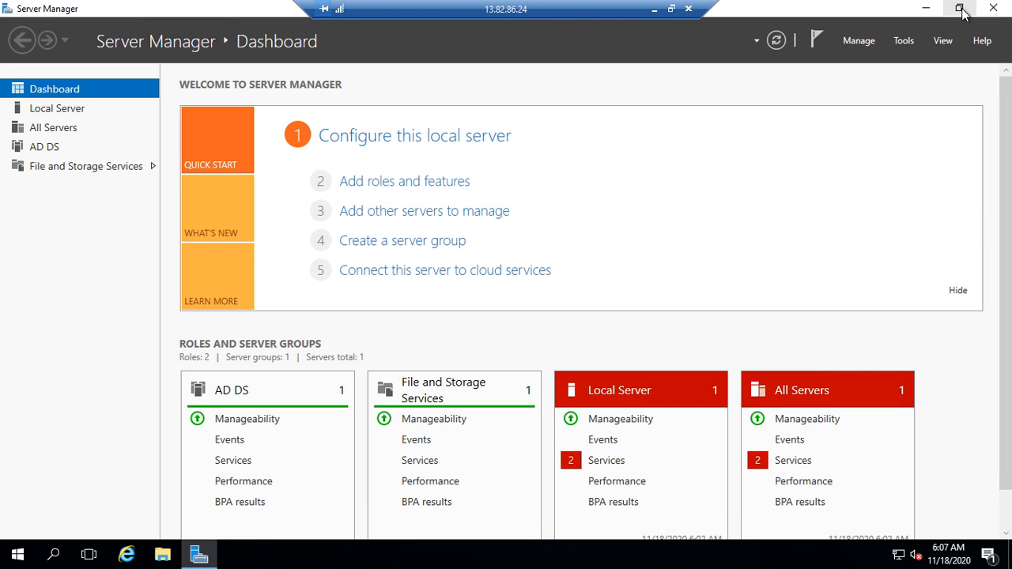
{"action": "left_click", "coordinate": [959, 8]}
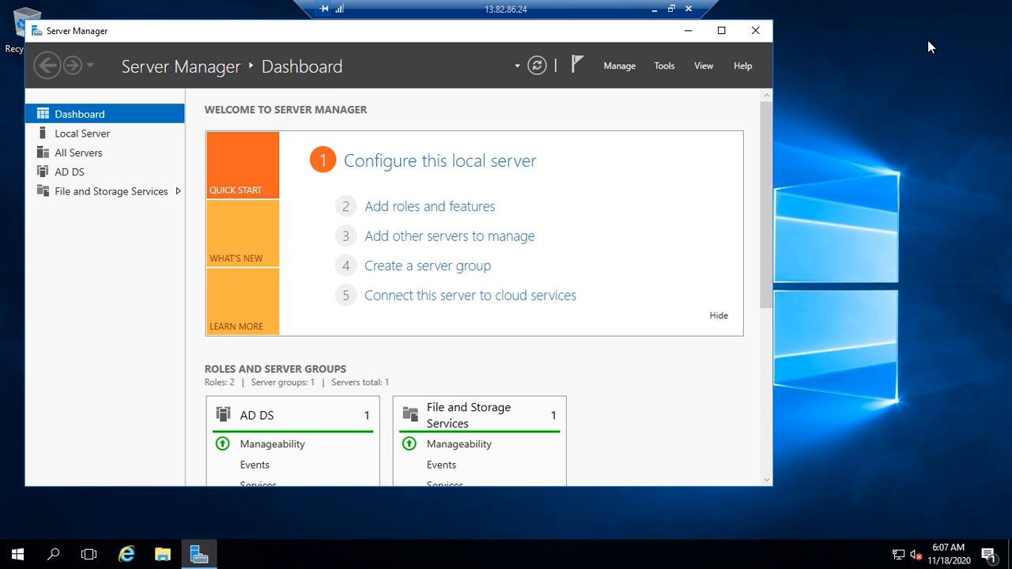
{"action": "left_click", "coordinate": [688, 31]}
{"action": "left_click", "coordinate": [654, 8]}
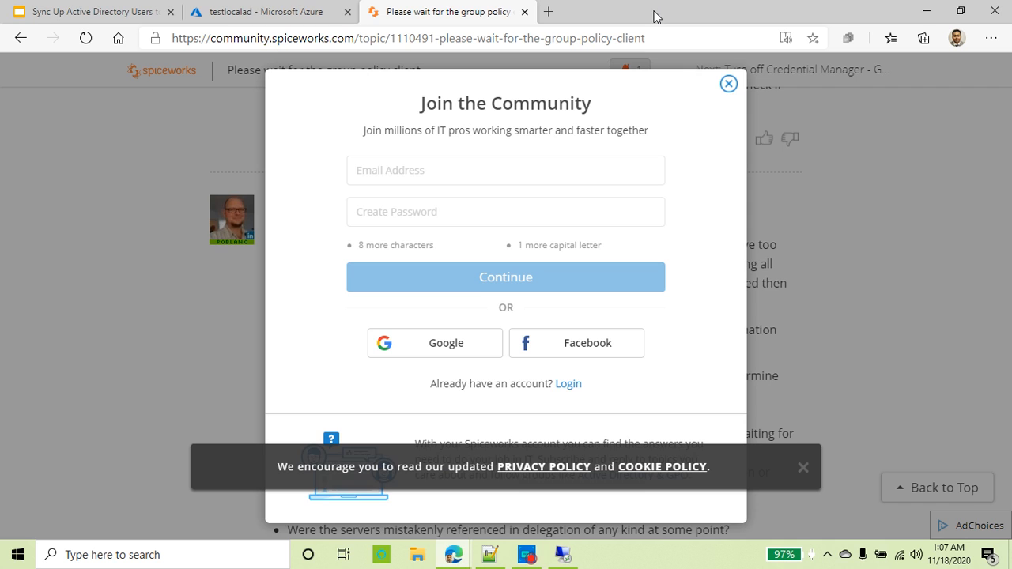
{"action": "left_click", "coordinate": [727, 89]}
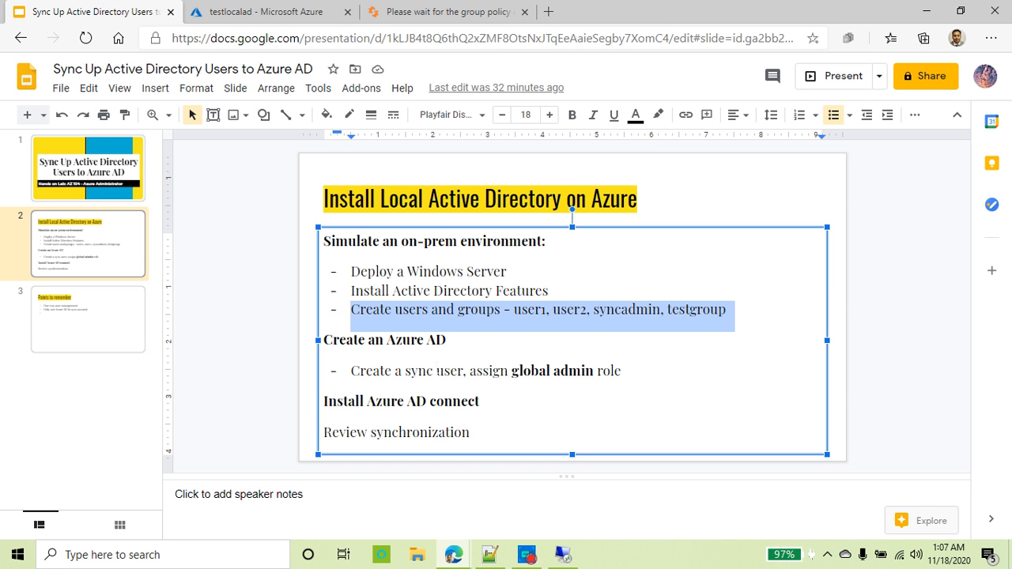
Step: Highlight the on-prem setup bullets and the user and group names, then return to the Azure portal
{"action": "left_click", "coordinate": [503, 290]}
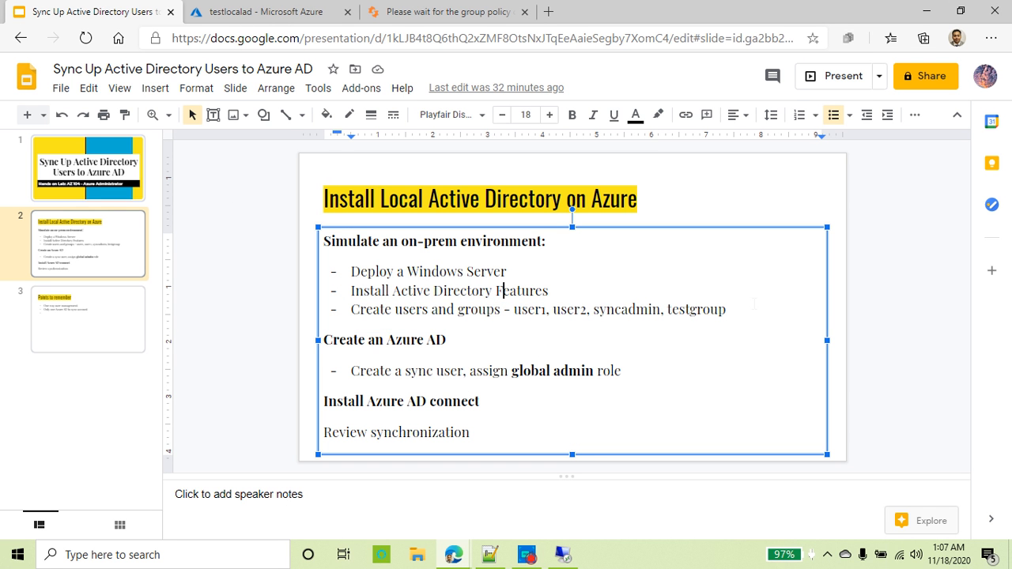
{"action": "left_click_drag", "start_coordinate": [754, 307], "coordinate": [351, 271]}
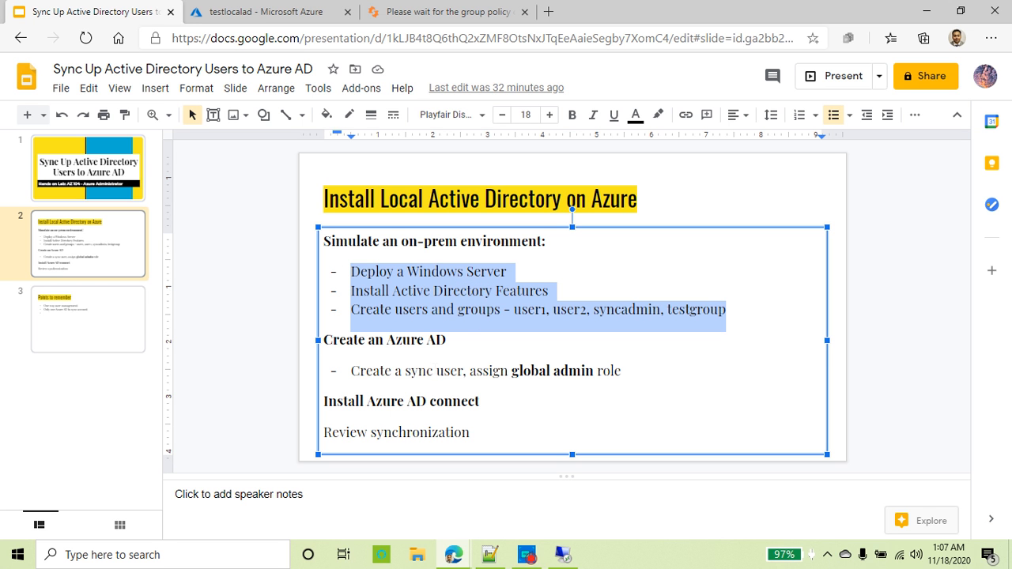
{"action": "left_click", "coordinate": [592, 313]}
{"action": "left_click_drag", "start_coordinate": [514, 309], "coordinate": [726, 311]}
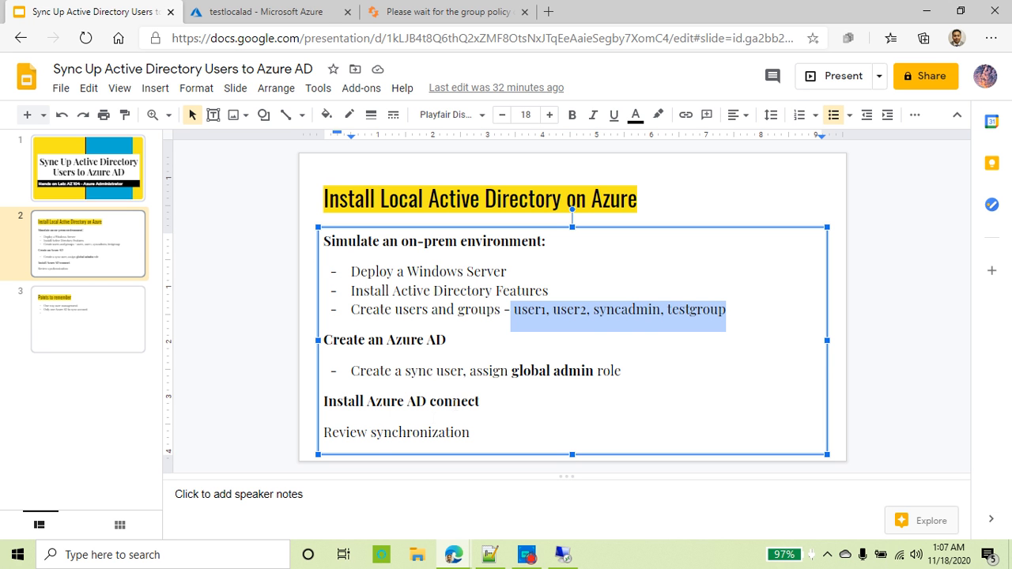
{"action": "left_click", "coordinate": [241, 11]}
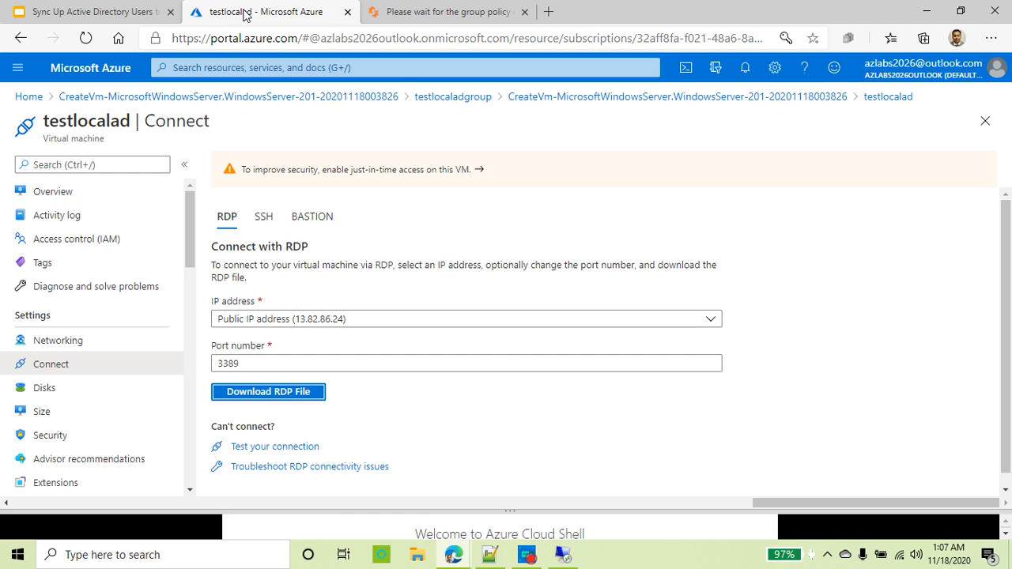
Step: From Home, search 'active directory' and open the Azure Active Directory overview
{"action": "left_click", "coordinate": [28, 96]}
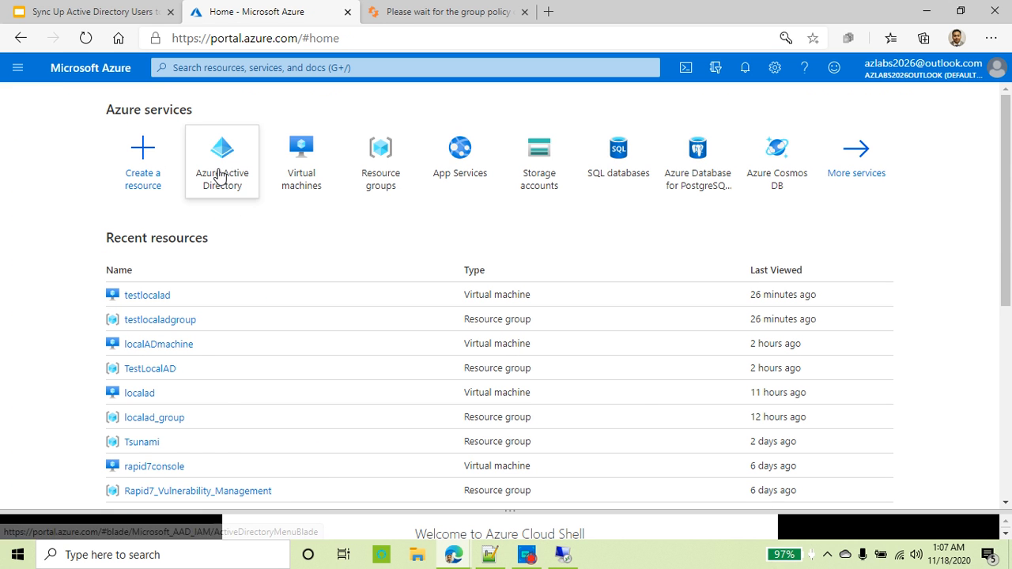
{"action": "left_click", "coordinate": [269, 68]}
{"action": "left_click", "coordinate": [754, 229]}
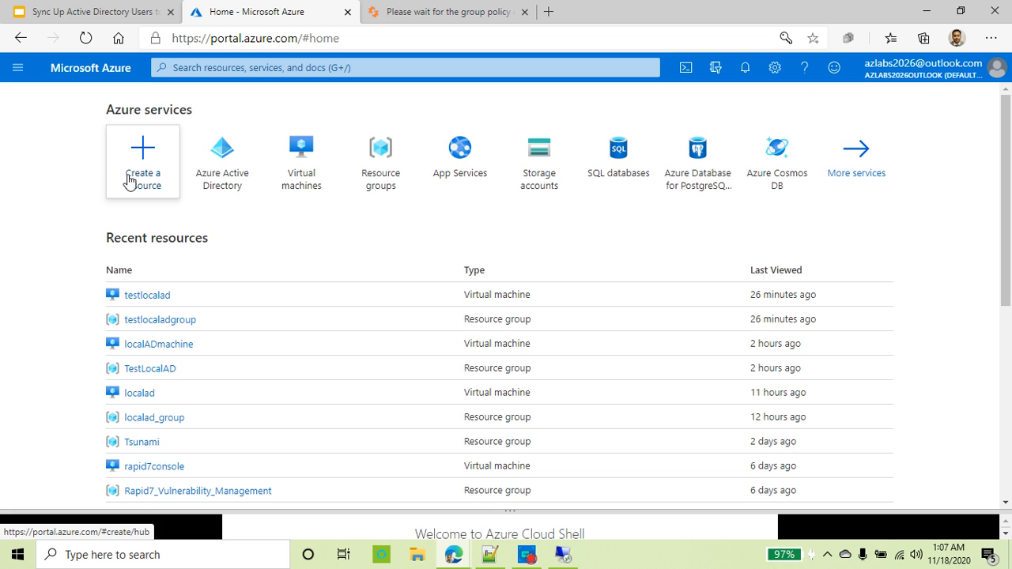
{"action": "left_click", "coordinate": [234, 68]}
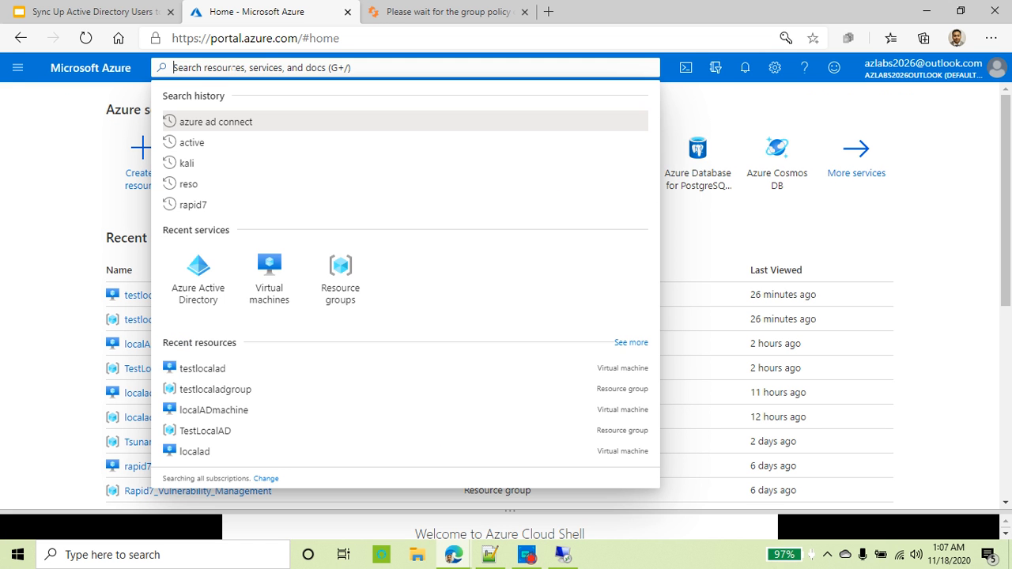
{"action": "type", "text": "active"}
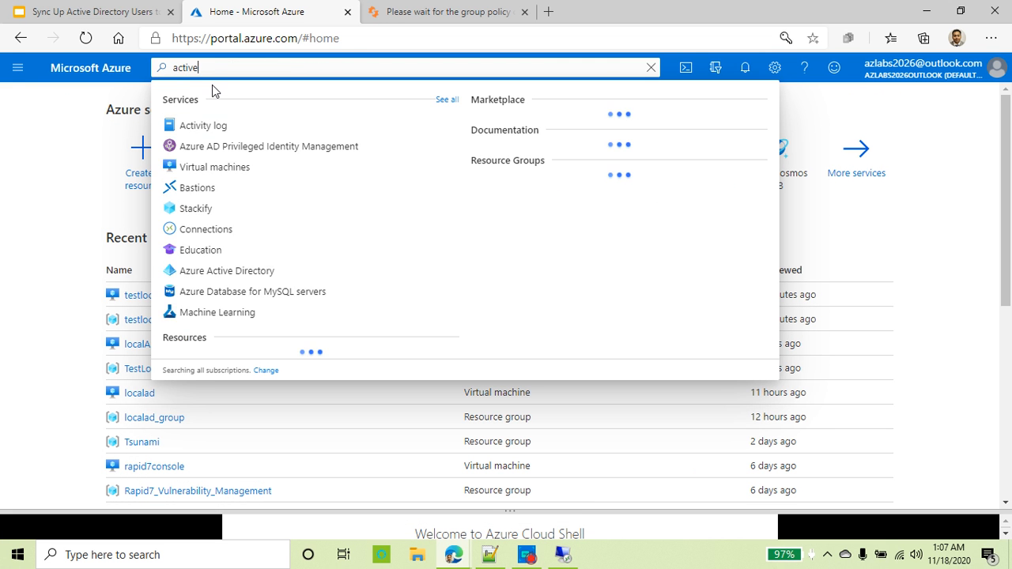
{"action": "type", "text": " dir"}
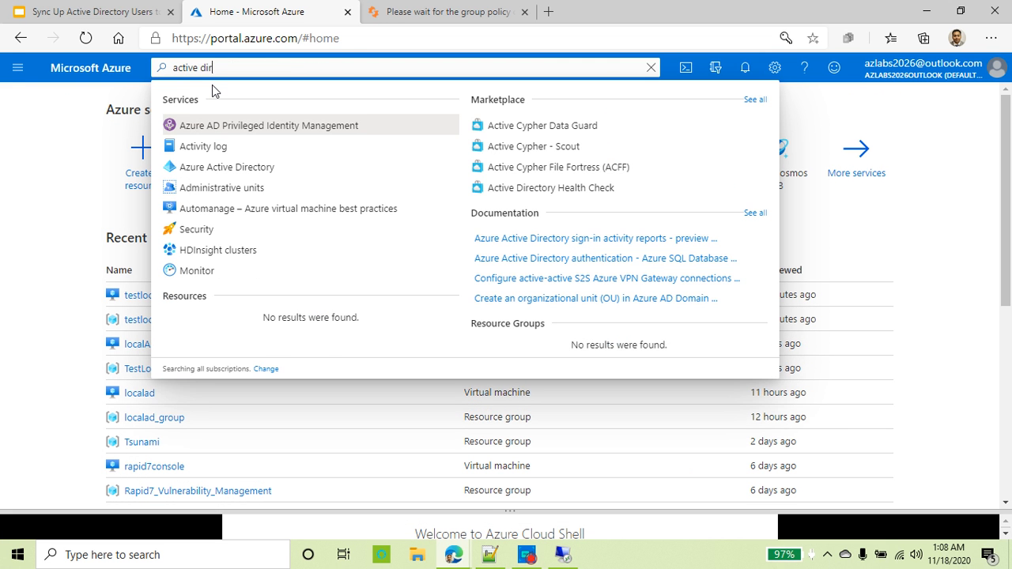
{"action": "type", "text": "ecto"}
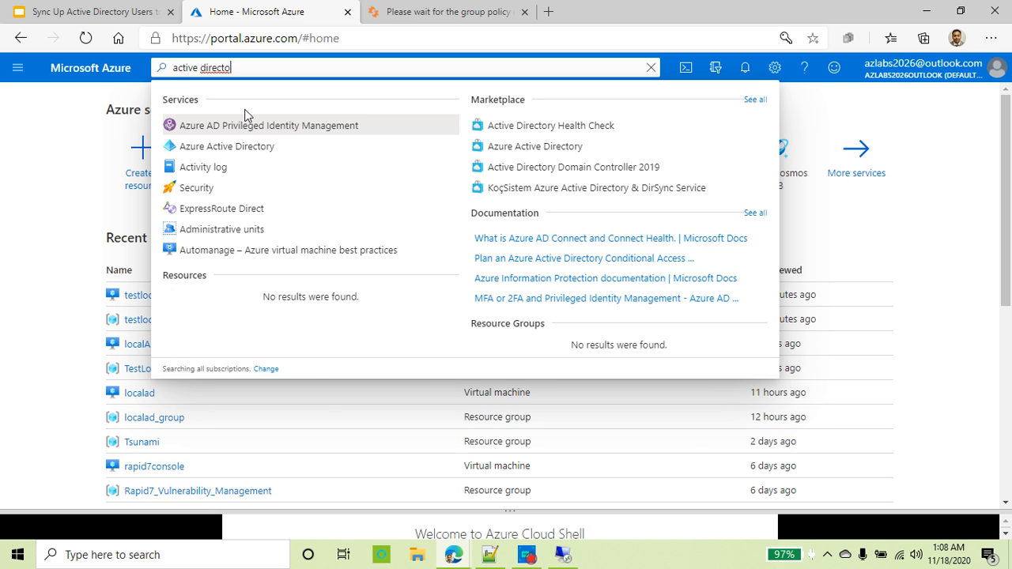
{"action": "left_click", "coordinate": [245, 153]}
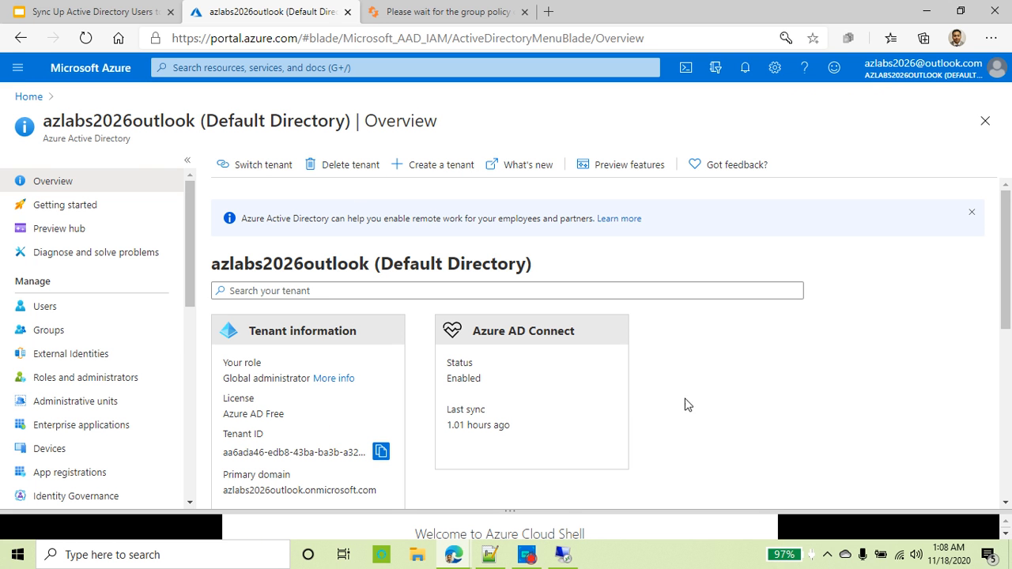
{"action": "mouse_move", "coordinate": [924, 70]}
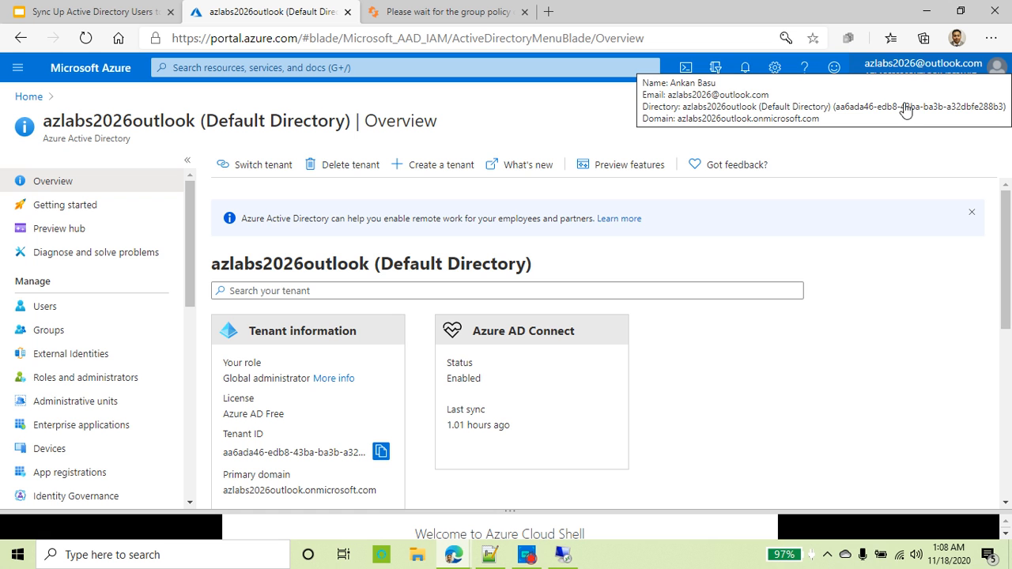
Step: Configure a new tenant with organization name 'Basu Security Consulting' and initial domain 'basuconsulting'
{"action": "left_click", "coordinate": [447, 170]}
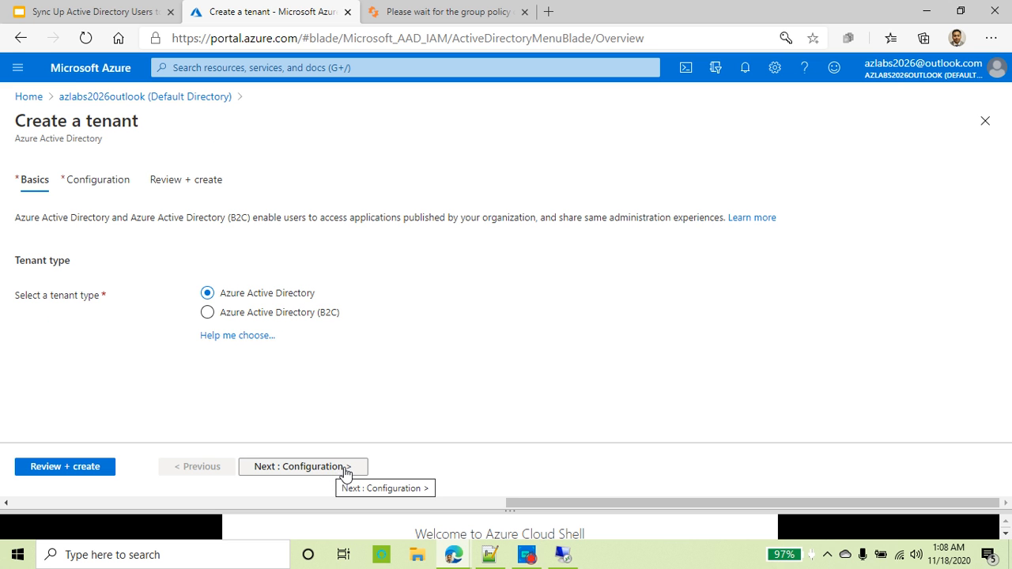
{"action": "left_click", "coordinate": [342, 469]}
{"action": "left_click", "coordinate": [253, 275]}
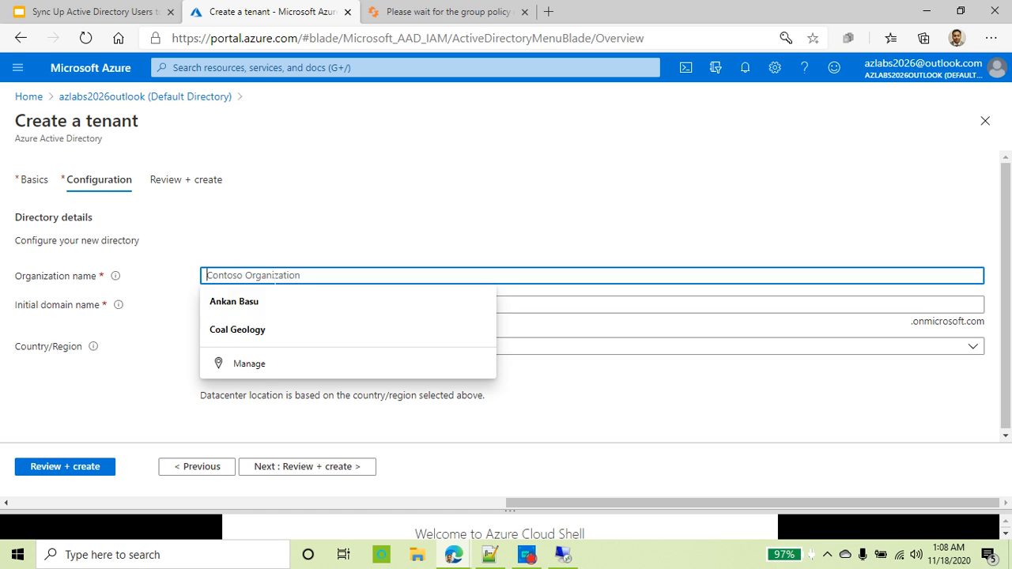
{"action": "type", "text": "Basu"}
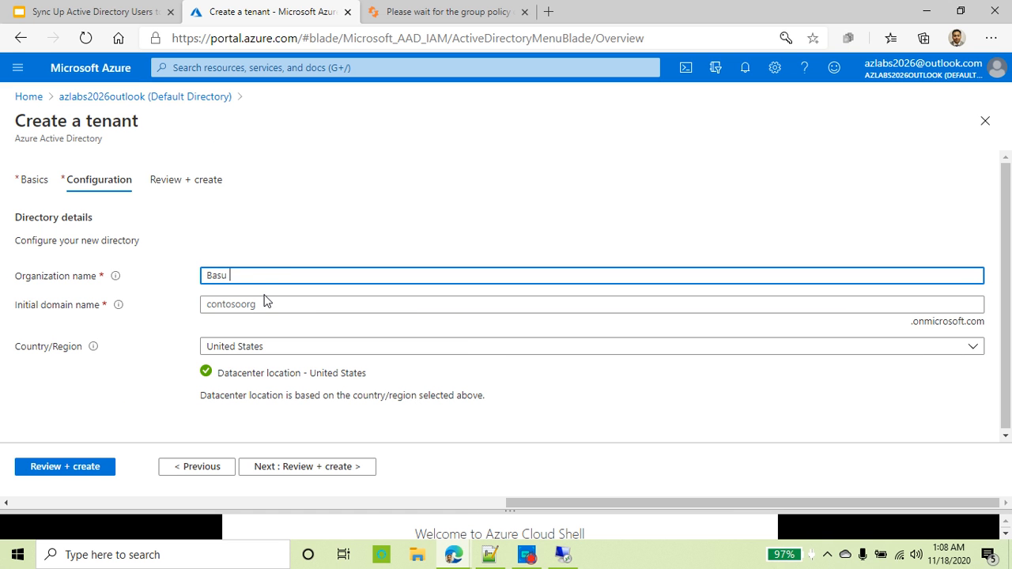
{"action": "type", "text": " Security COn"}
{"action": "type", "text": "sulting"}
{"action": "key", "text": "Tab"}
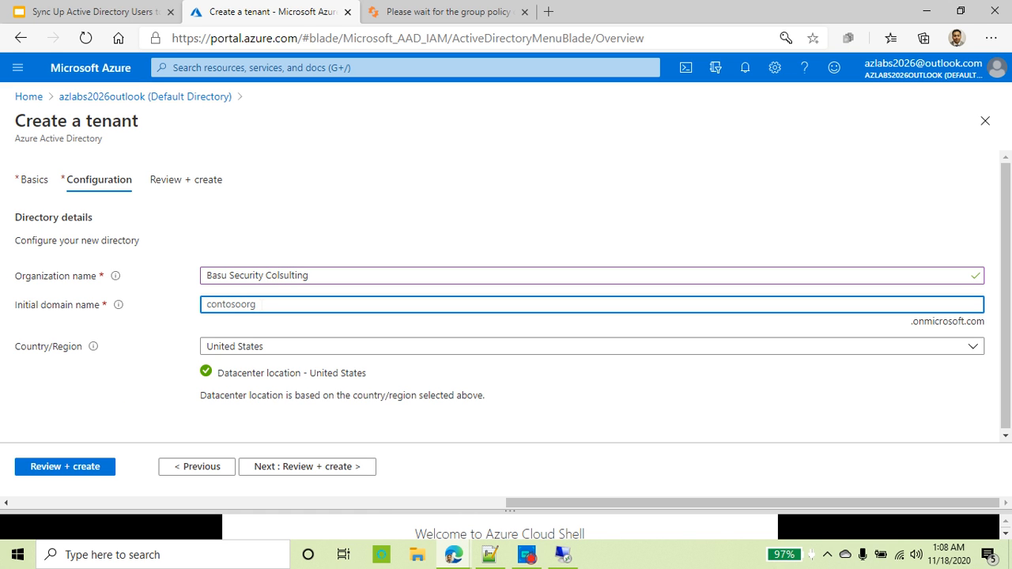
{"action": "type", "text": "basuconsulting"}
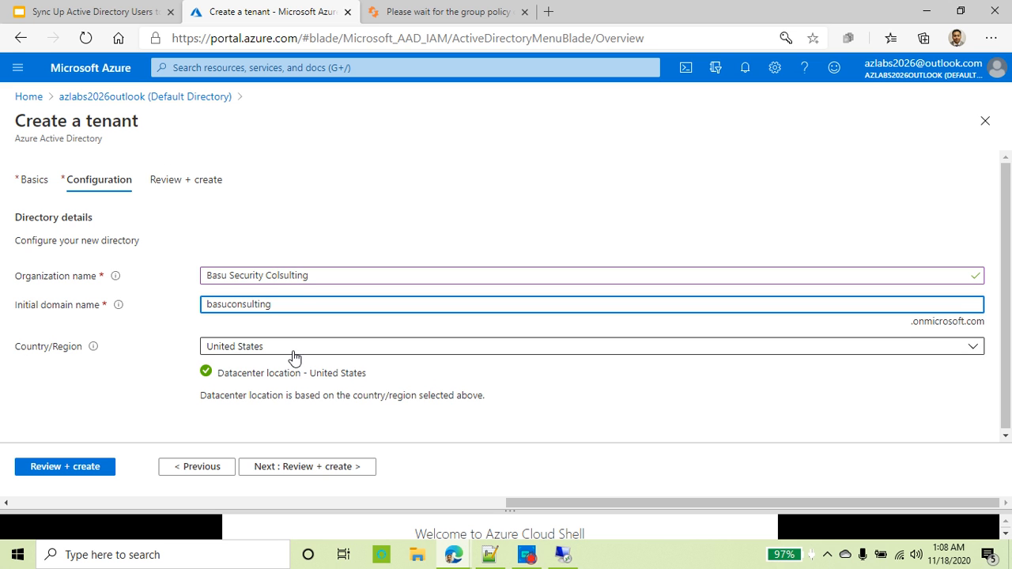
Step: Review the tenant settings, United States location, and submit its creation
{"action": "scroll", "coordinate": [294, 355], "scroll_direction": "down", "scroll_amount": 1}
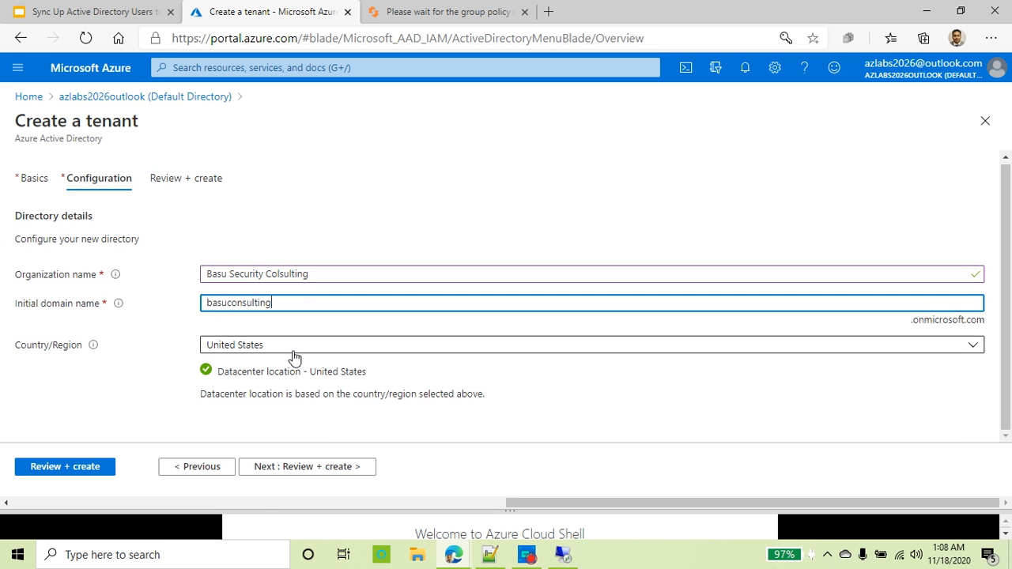
{"action": "left_click", "coordinate": [341, 473]}
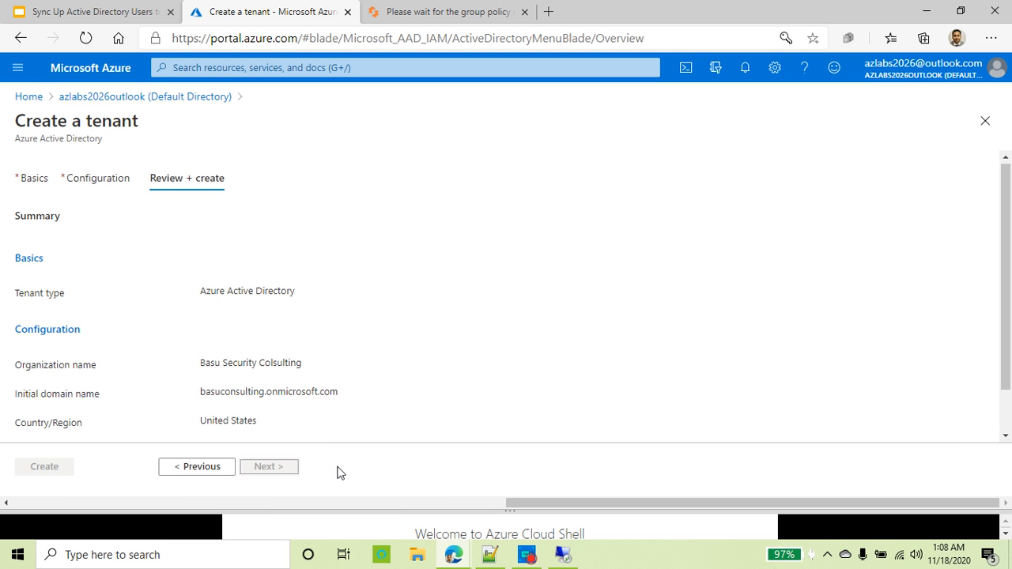
{"action": "scroll", "coordinate": [135, 418], "scroll_direction": "down", "scroll_amount": 1}
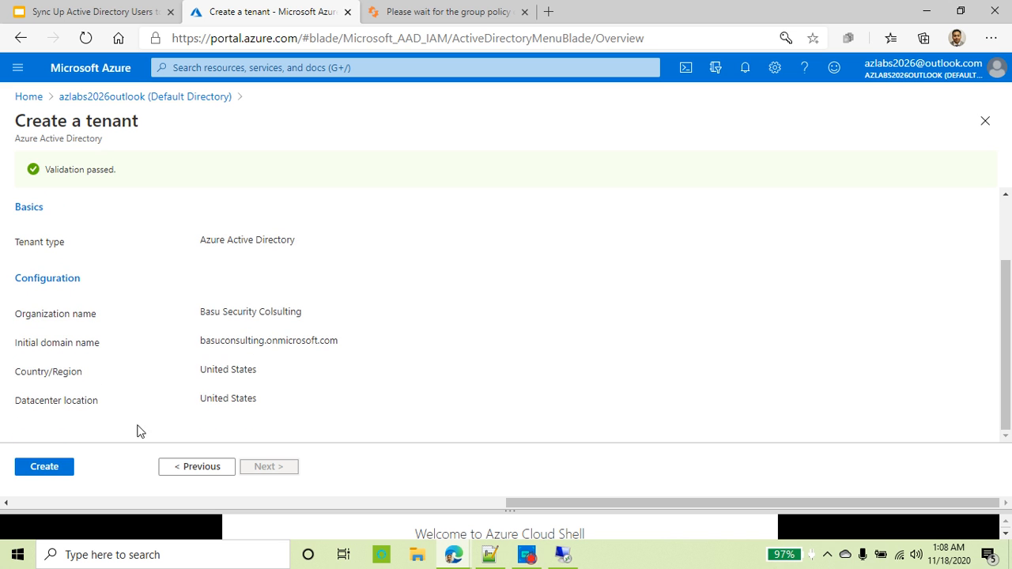
{"action": "left_click", "coordinate": [52, 472]}
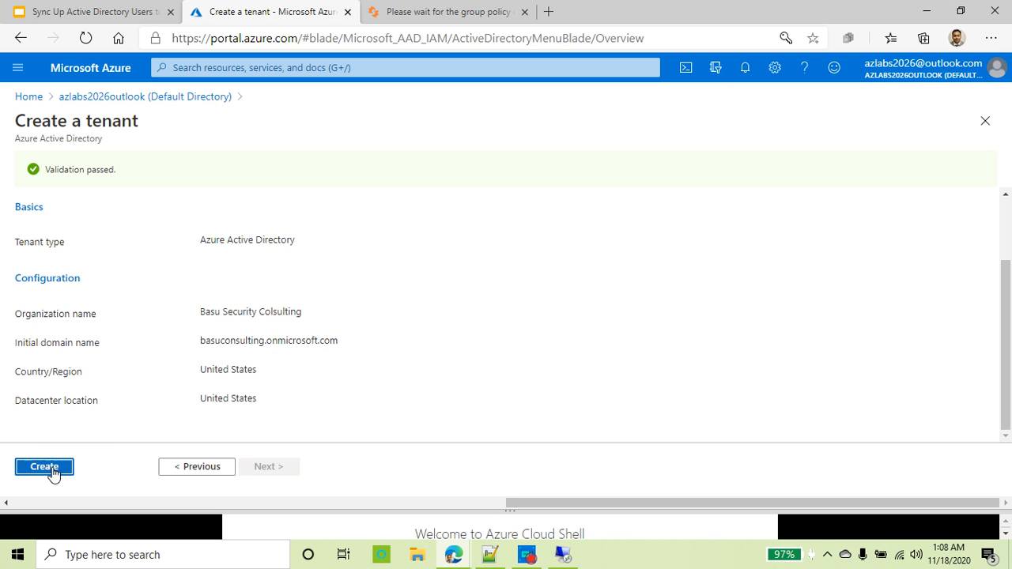
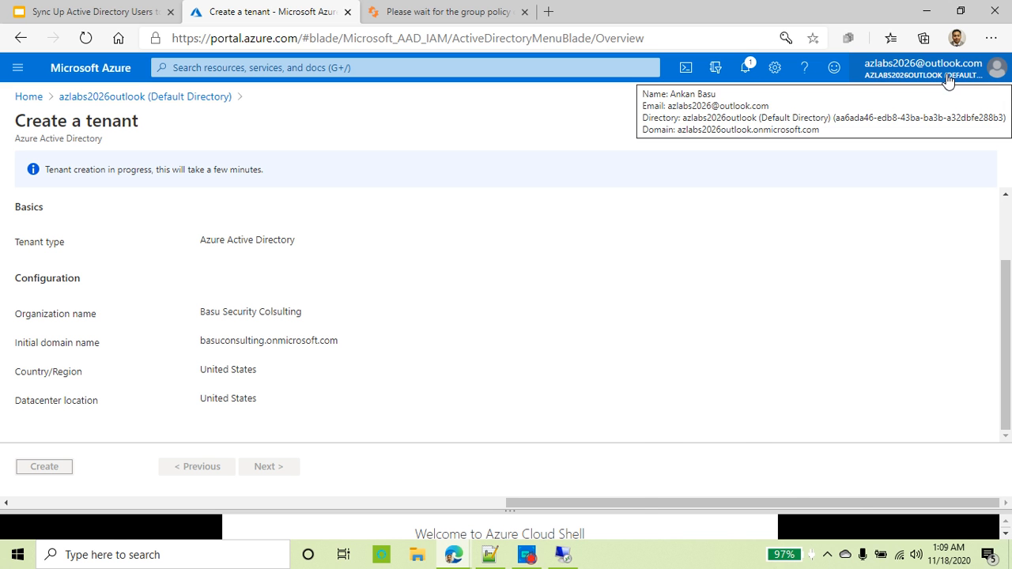
Step: Watch the Create tenant notification until the Basu Security Colsulting tenant reports success
{"action": "left_click", "coordinate": [745, 69]}
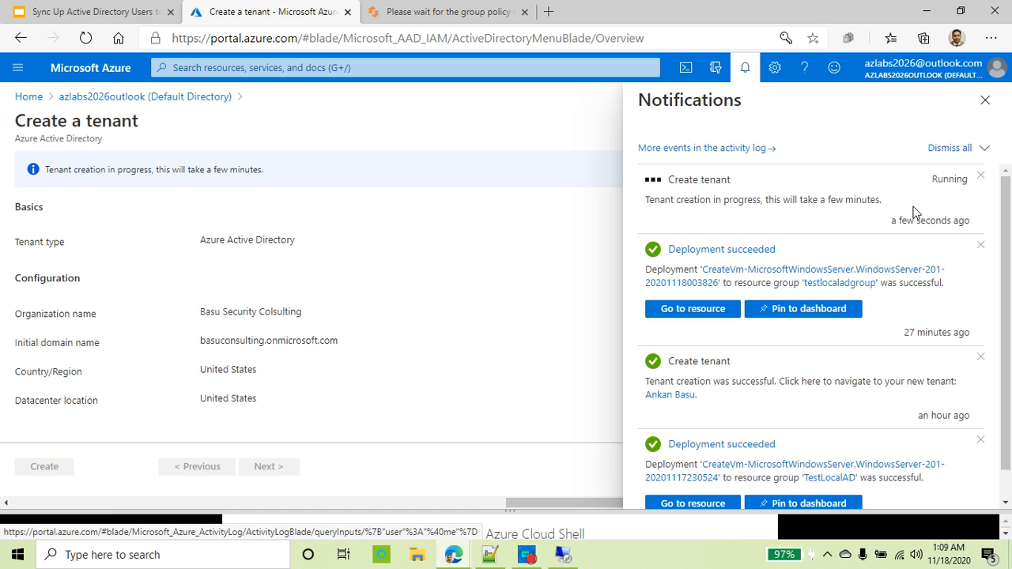
{"action": "left_click_drag", "start_coordinate": [764, 200], "coordinate": [889, 206]}
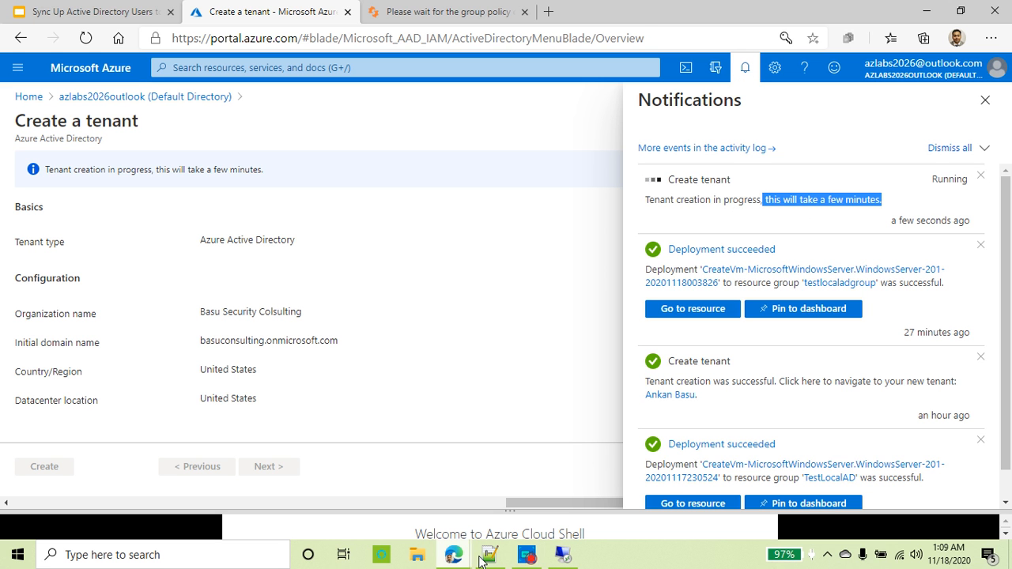
{"action": "left_click", "coordinate": [528, 558]}
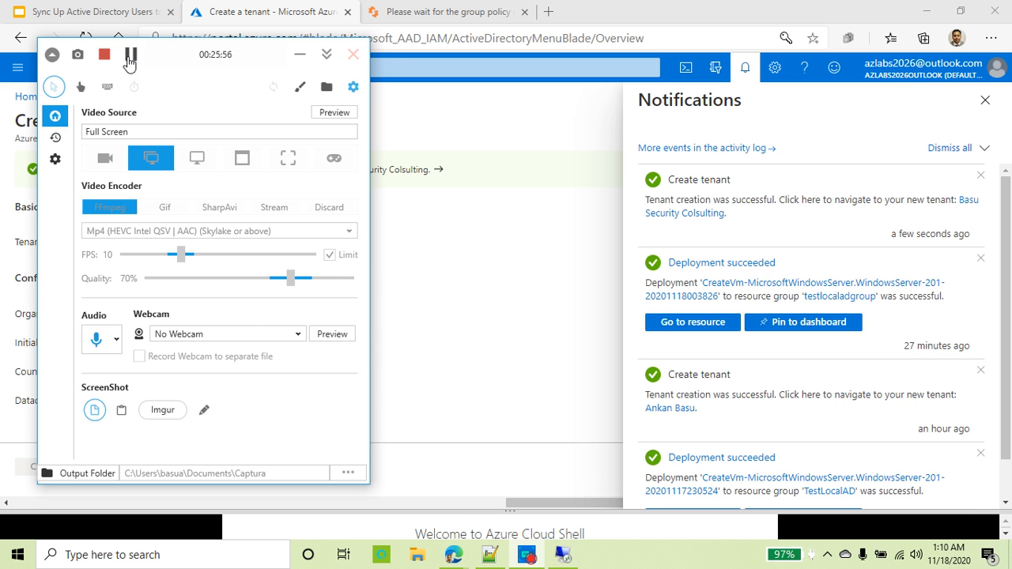
Step: Review the Create tenant notification and the current directory and subscription settings
{"action": "left_click", "coordinate": [299, 55]}
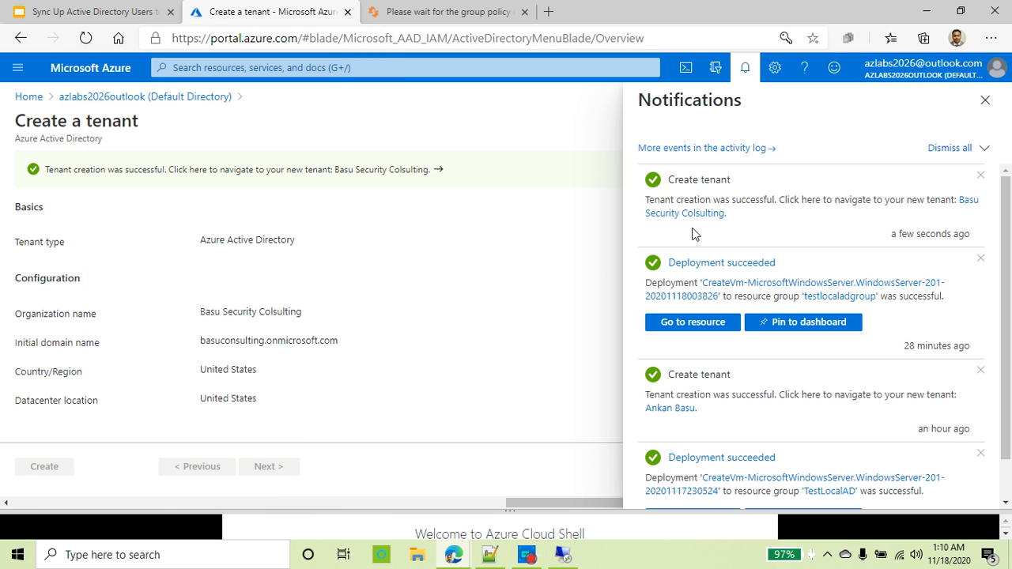
{"action": "left_click_drag", "start_coordinate": [668, 179], "coordinate": [717, 179]}
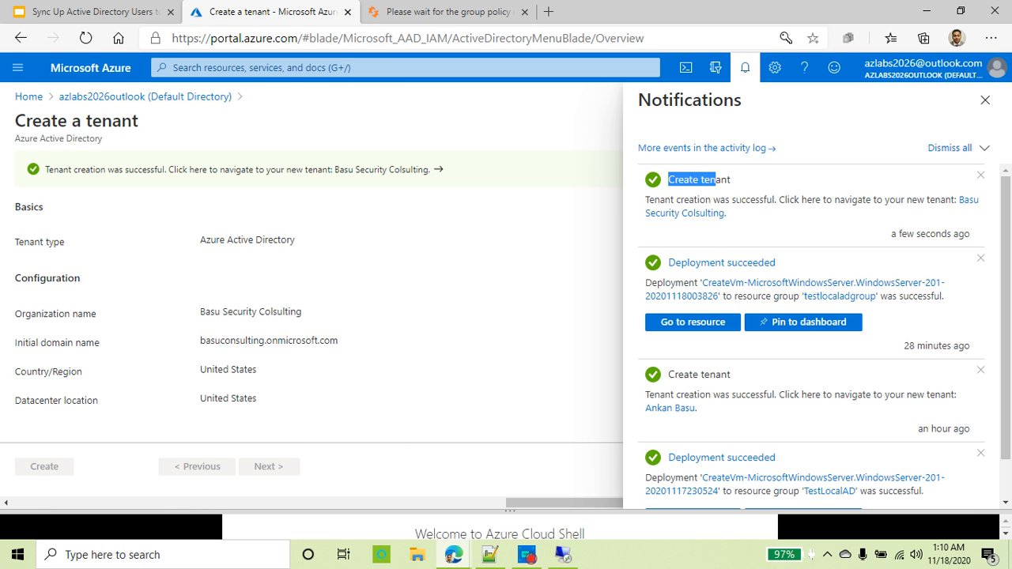
{"action": "left_click_drag", "start_coordinate": [776, 199], "coordinate": [952, 200]}
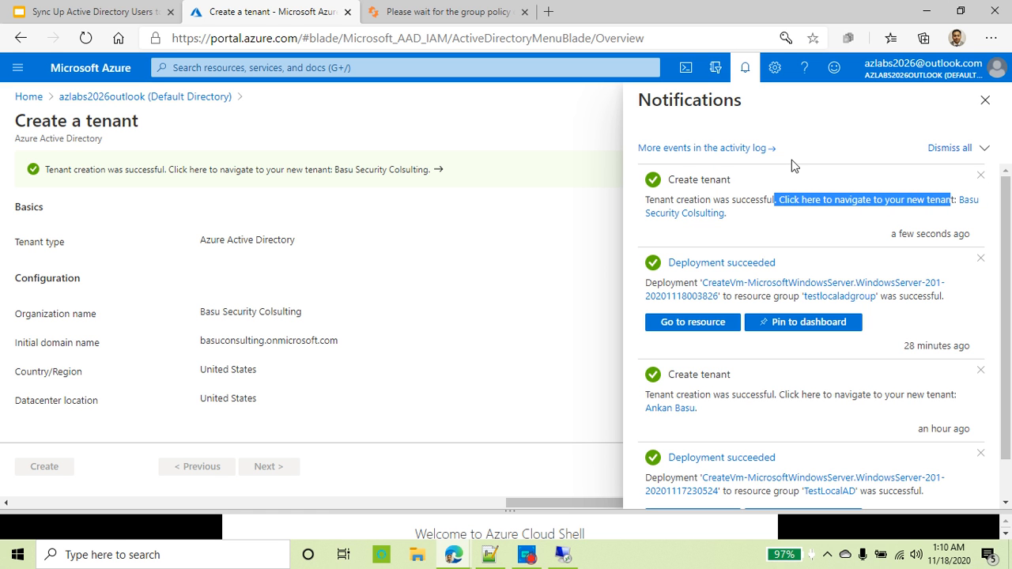
{"action": "left_click", "coordinate": [717, 74]}
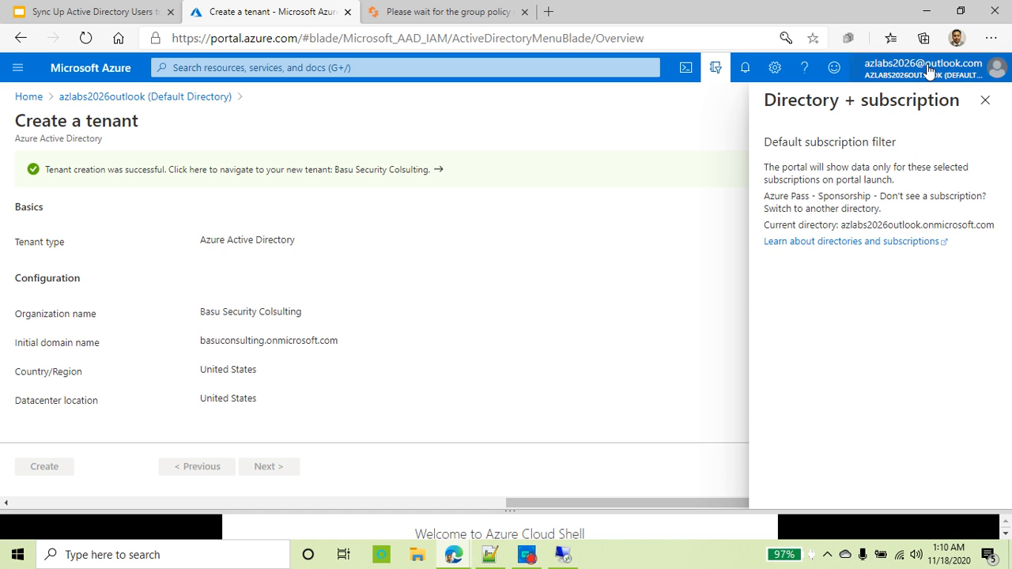
Step: Open the Basu Security Colsulting tenant from its notification link, then return to Create a tenant
{"action": "left_click", "coordinate": [745, 76]}
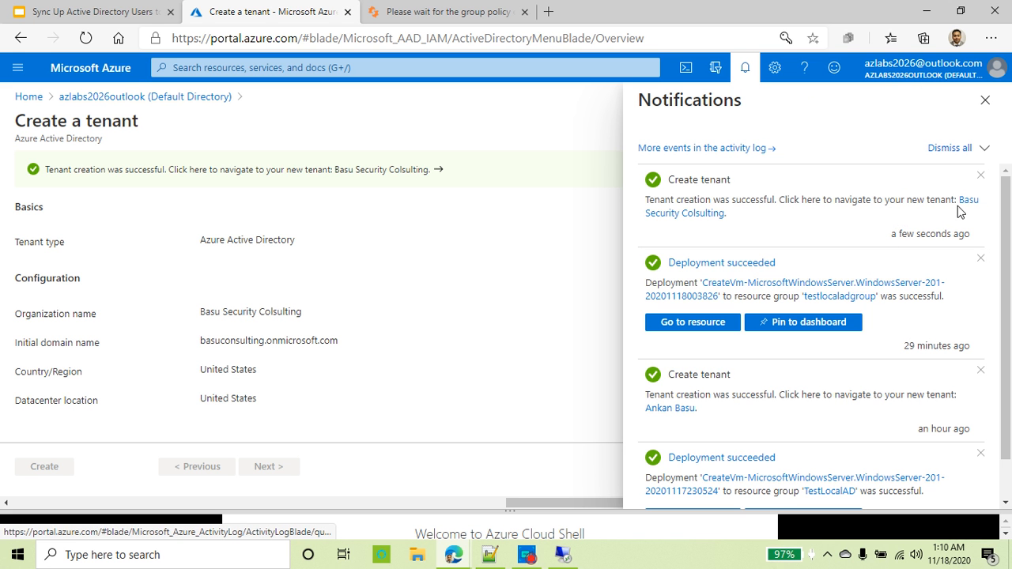
{"action": "left_click_drag", "start_coordinate": [765, 200], "coordinate": [941, 200]}
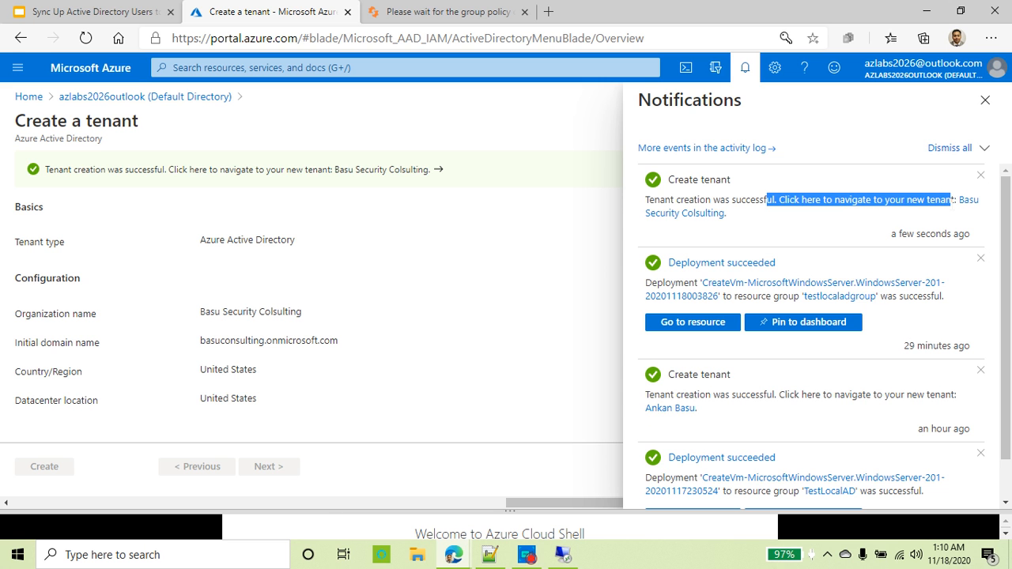
{"action": "left_click", "coordinate": [715, 219]}
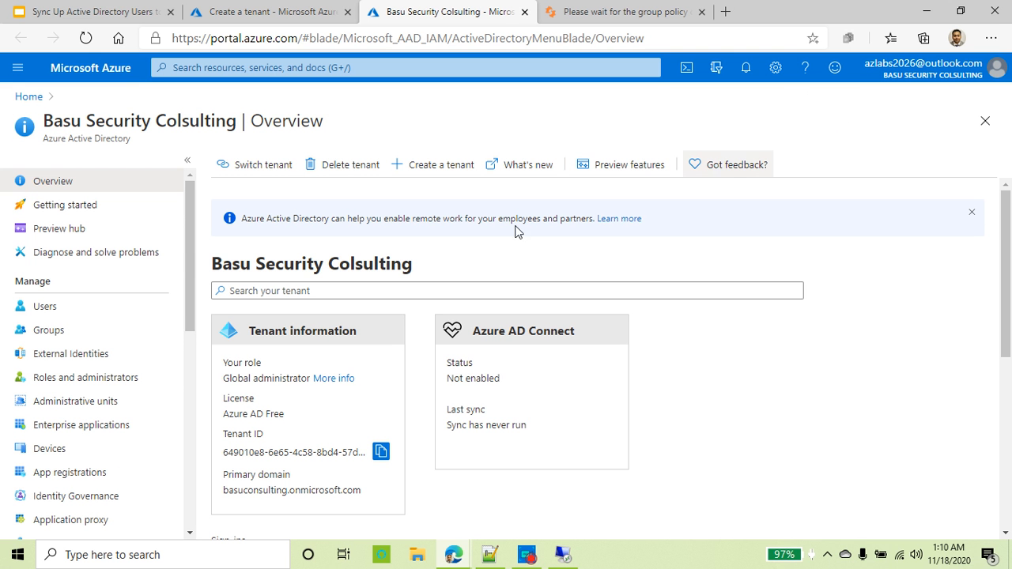
{"action": "left_click_drag", "start_coordinate": [324, 121], "coordinate": [53, 120]}
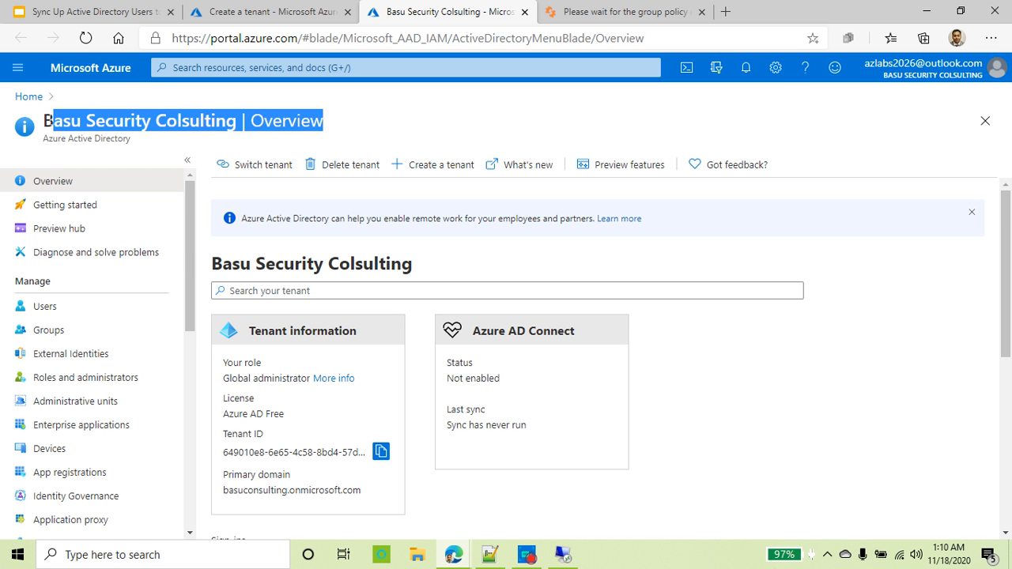
{"action": "left_click", "coordinate": [285, 11]}
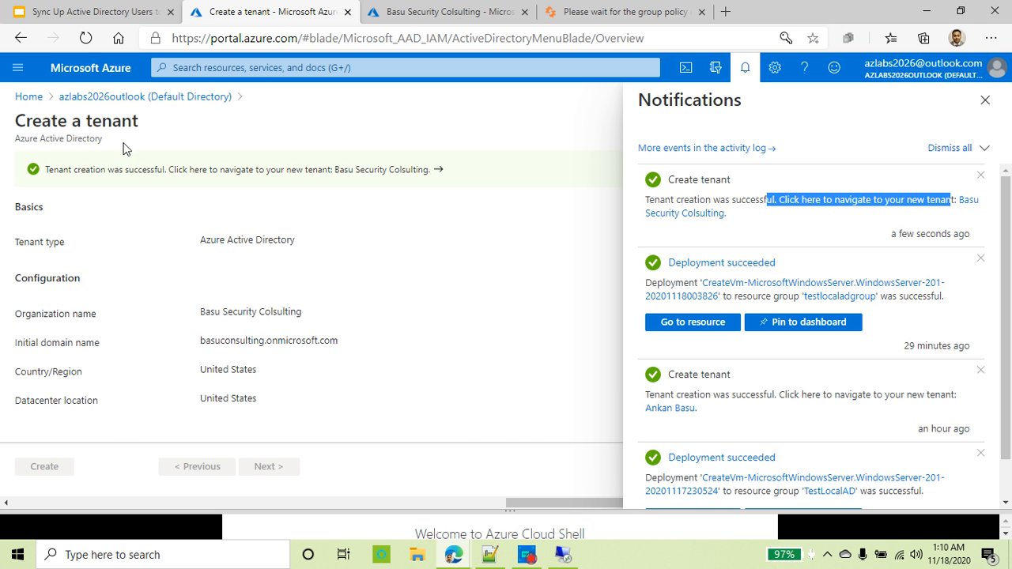
Step: Open Azure Active Directory for the Default Directory and check its name
{"action": "left_click", "coordinate": [30, 98]}
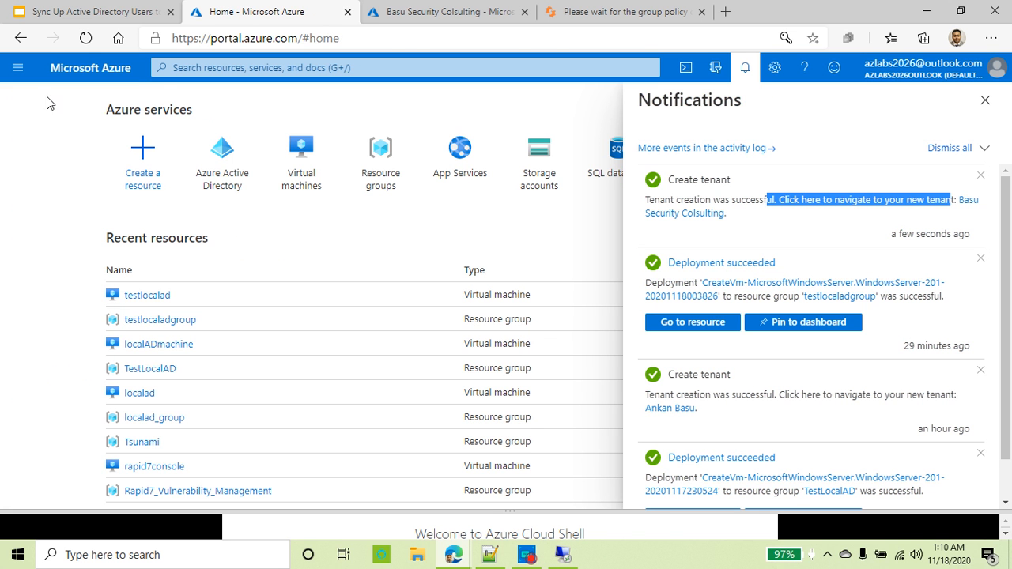
{"action": "left_click", "coordinate": [226, 165]}
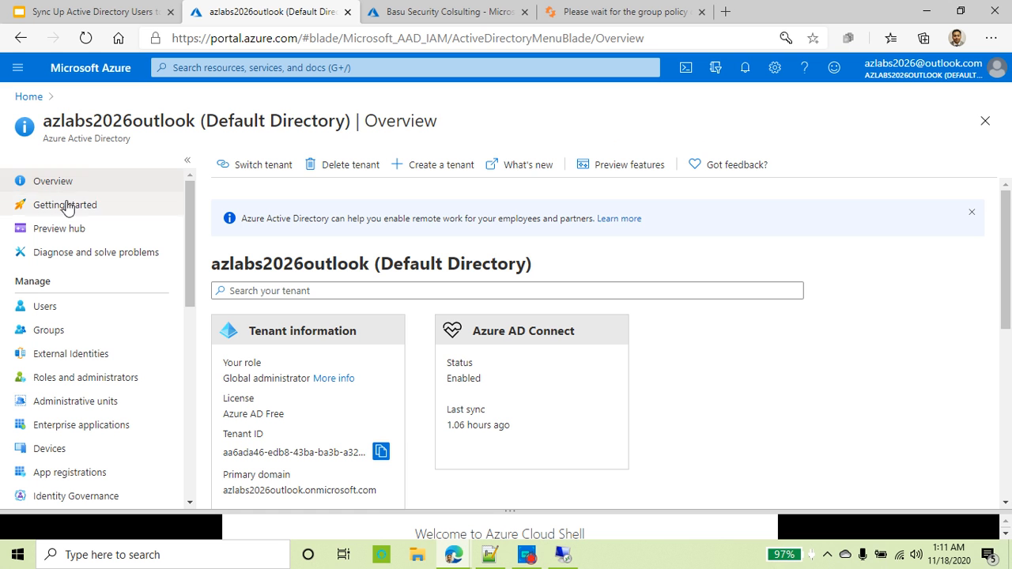
{"action": "left_click_drag", "start_coordinate": [437, 122], "coordinate": [206, 123]}
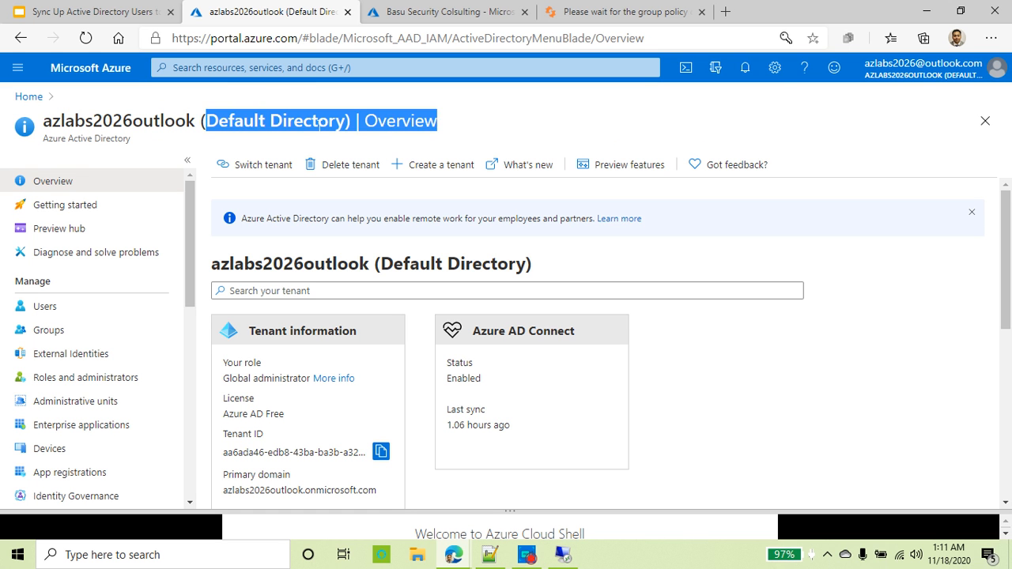
{"action": "triple_click", "coordinate": [232, 121]}
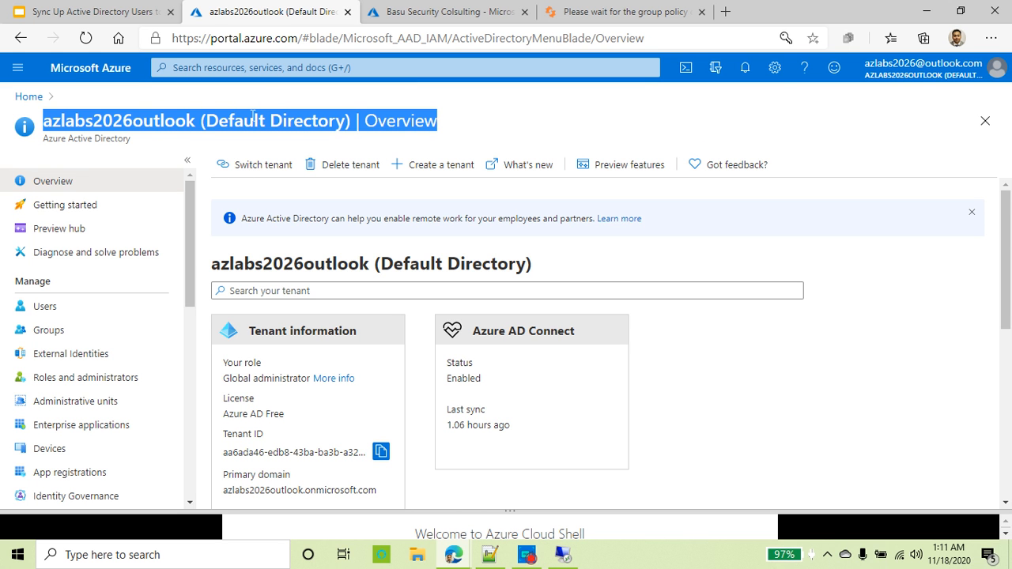
Step: Review the Basu Security Colsulting overview: Global administrator role, Azure AD Free, Connect not enabled
{"action": "left_click", "coordinate": [429, 11]}
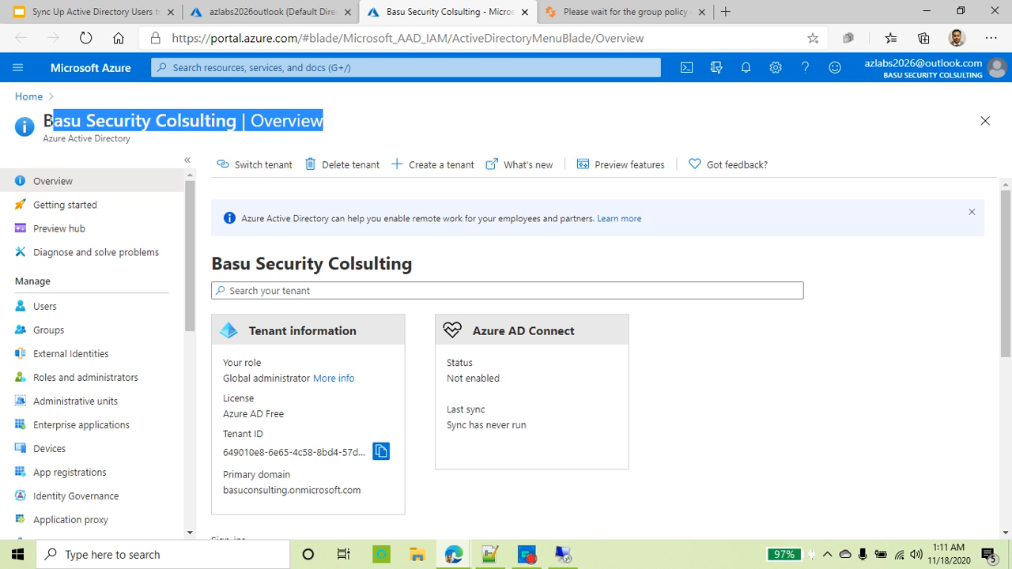
{"action": "left_click", "coordinate": [43, 127]}
{"action": "left_click_drag", "start_coordinate": [43, 122], "coordinate": [310, 123]}
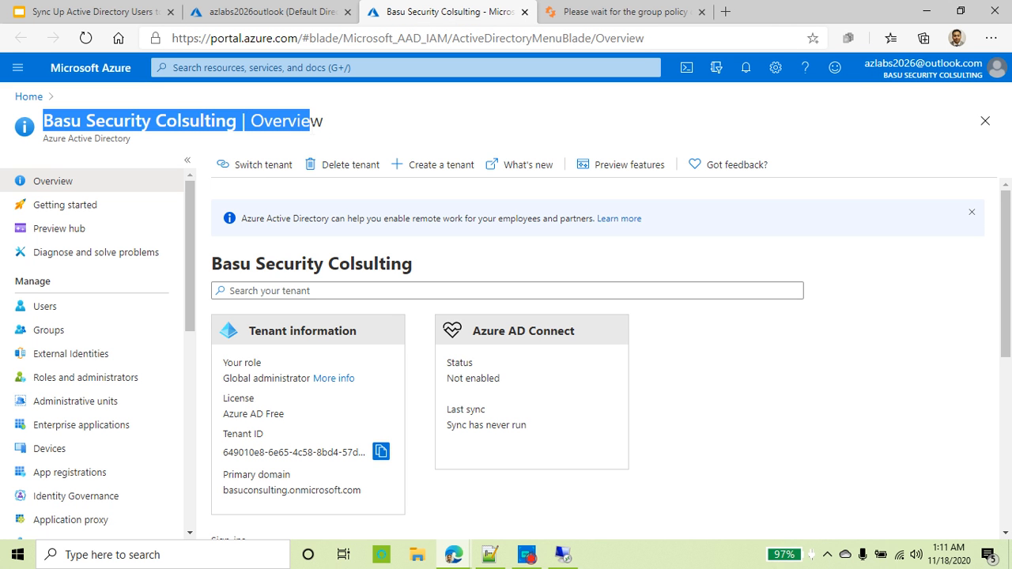
{"action": "left_click", "coordinate": [153, 141]}
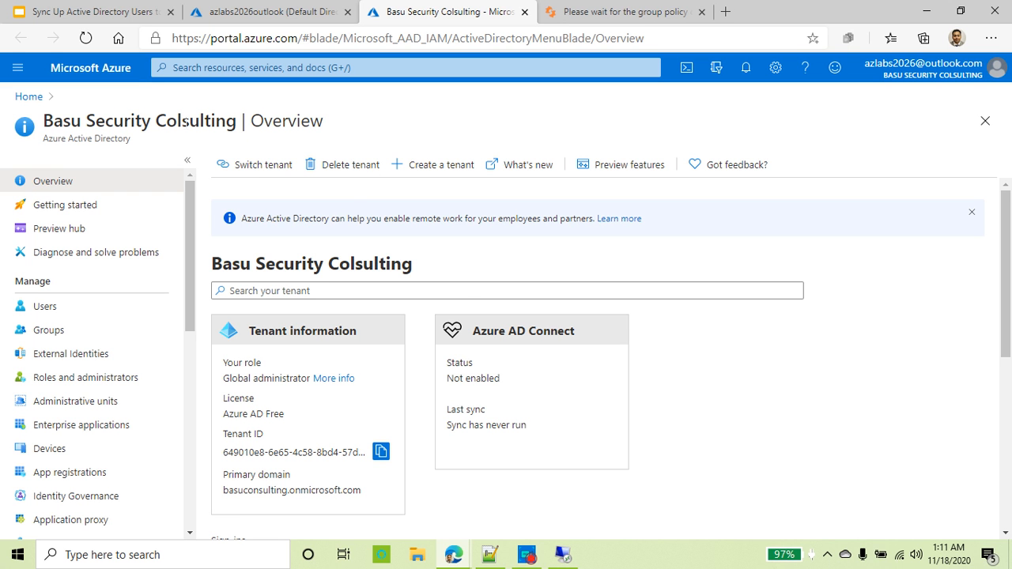
{"action": "scroll", "coordinate": [465, 286], "scroll_direction": "down", "scroll_amount": 2}
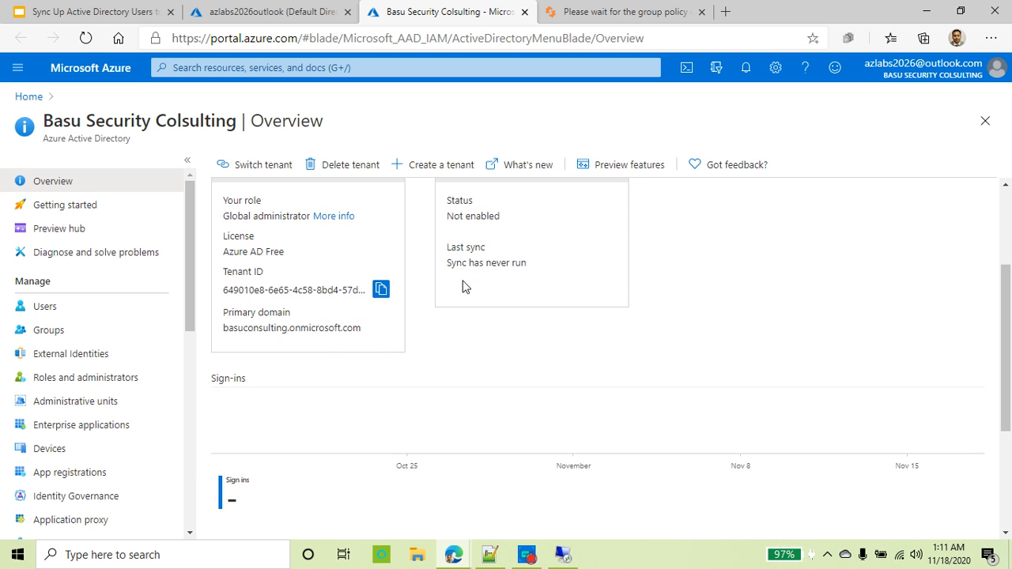
{"action": "scroll", "coordinate": [308, 319], "scroll_direction": "up", "scroll_amount": 2}
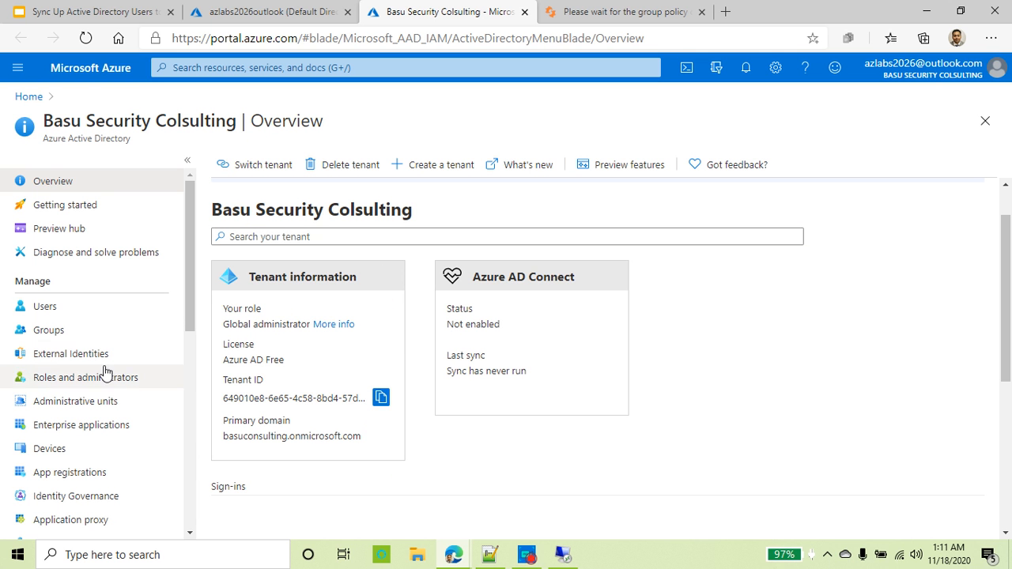
Step: From the tenant's Users list, start a new user with user name and name 'sync'
{"action": "left_click", "coordinate": [61, 308]}
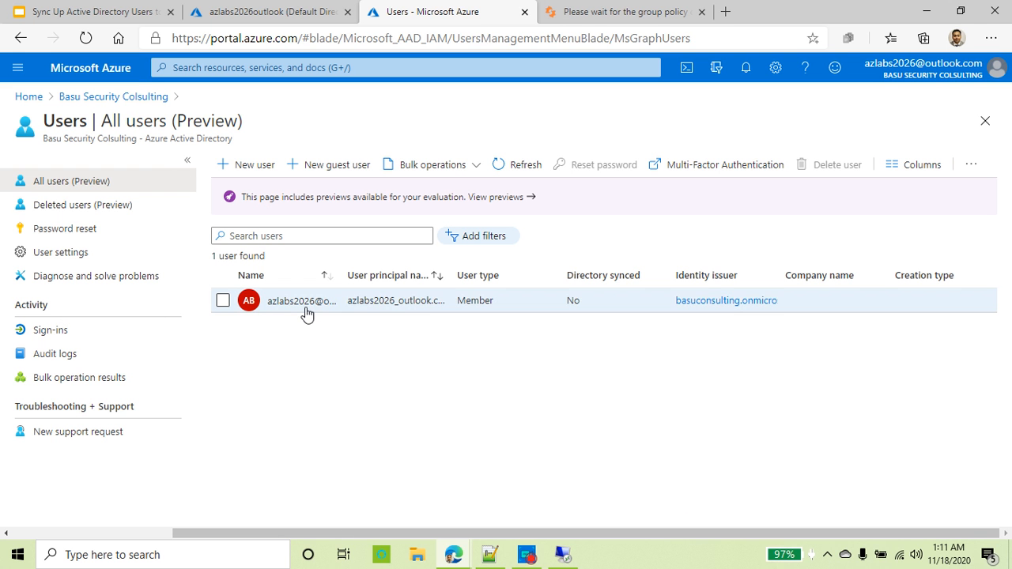
{"action": "left_click_drag", "start_coordinate": [342, 277], "coordinate": [554, 283]}
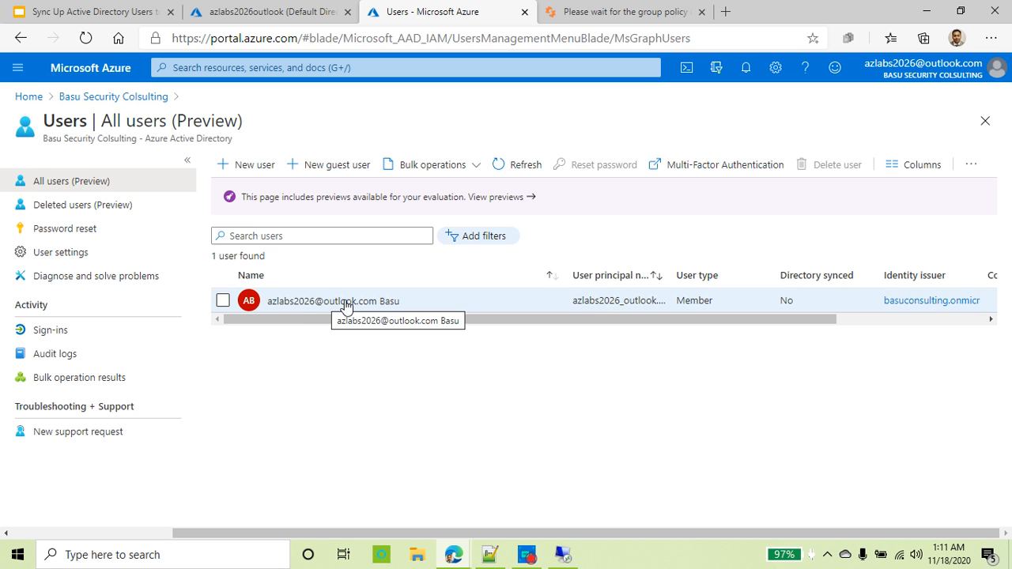
{"action": "left_click", "coordinate": [244, 166]}
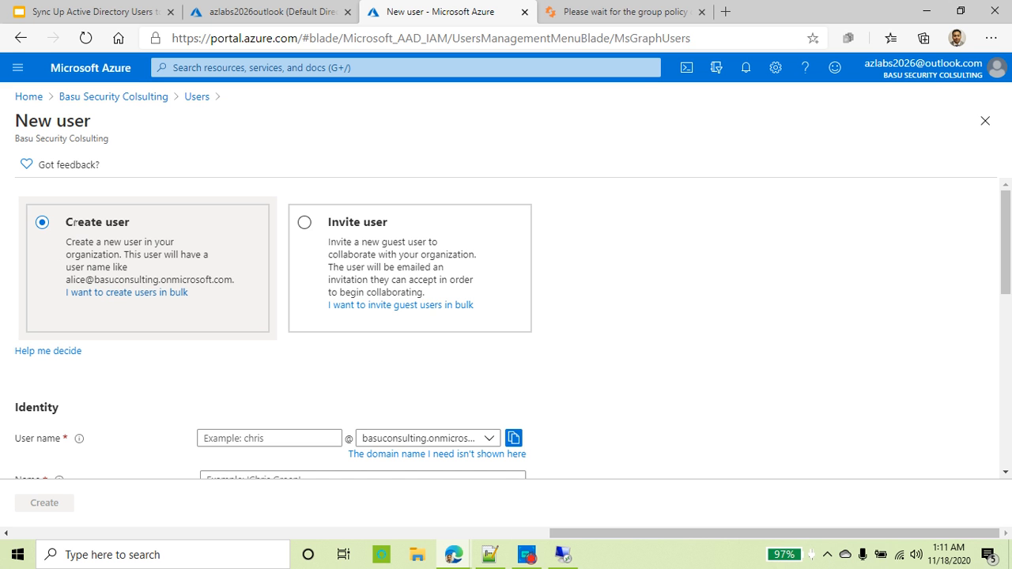
{"action": "scroll", "coordinate": [159, 317], "scroll_direction": "down", "scroll_amount": 2}
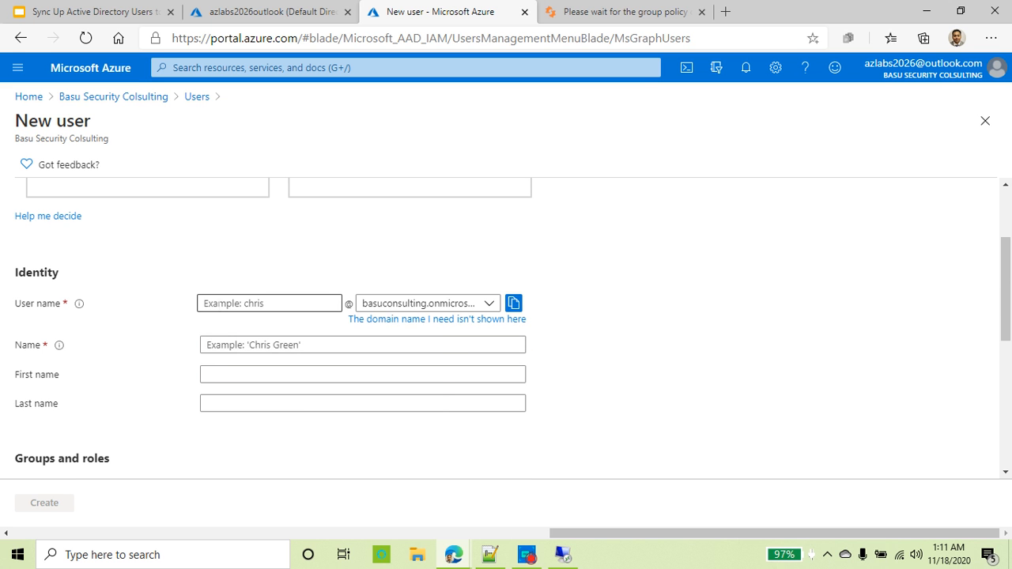
{"action": "left_click", "coordinate": [229, 303]}
{"action": "type", "text": "sync"}
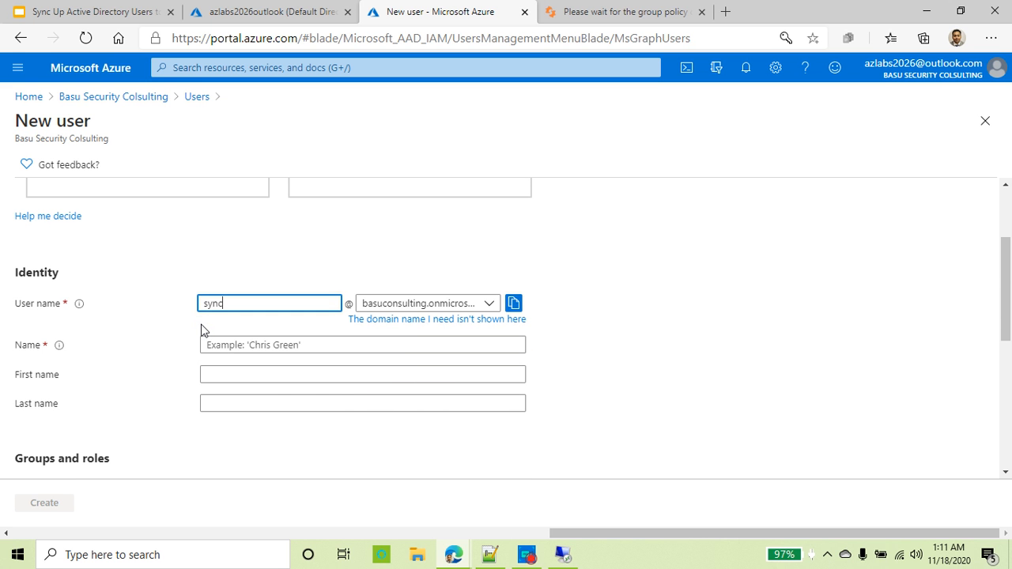
{"action": "left_click", "coordinate": [248, 345]}
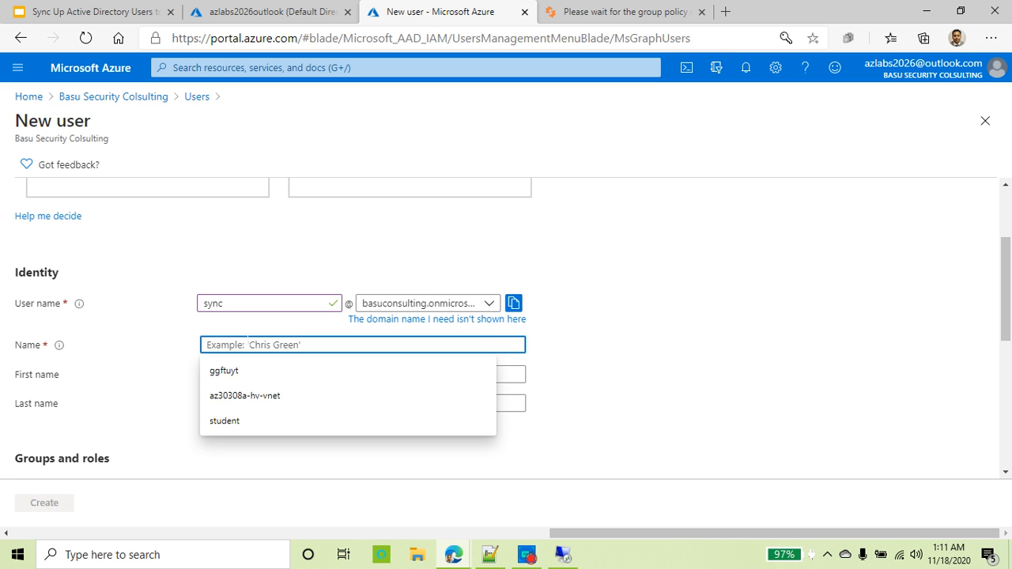
{"action": "type", "text": "sync"}
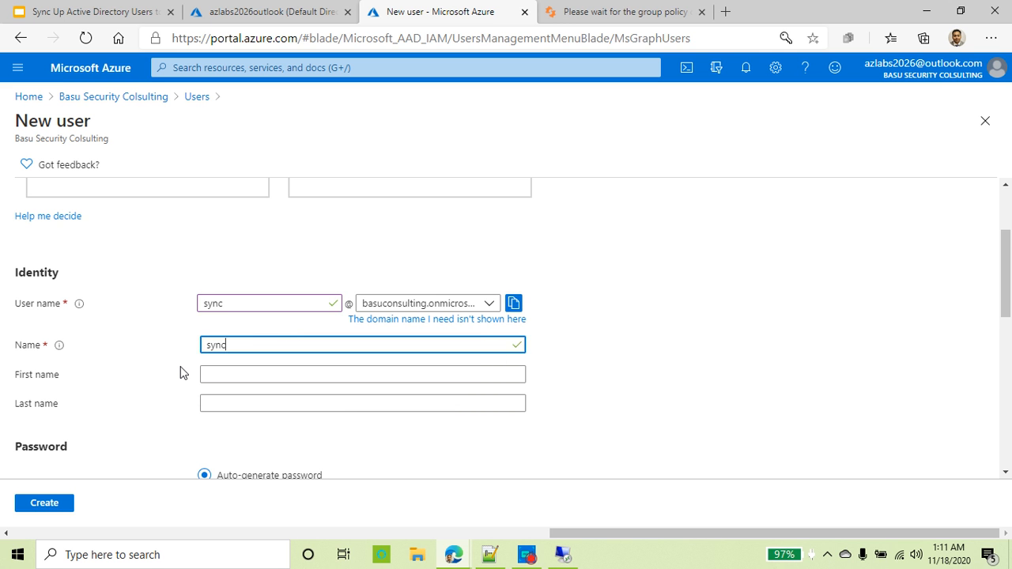
{"action": "scroll", "coordinate": [179, 370], "scroll_direction": "down", "scroll_amount": 2}
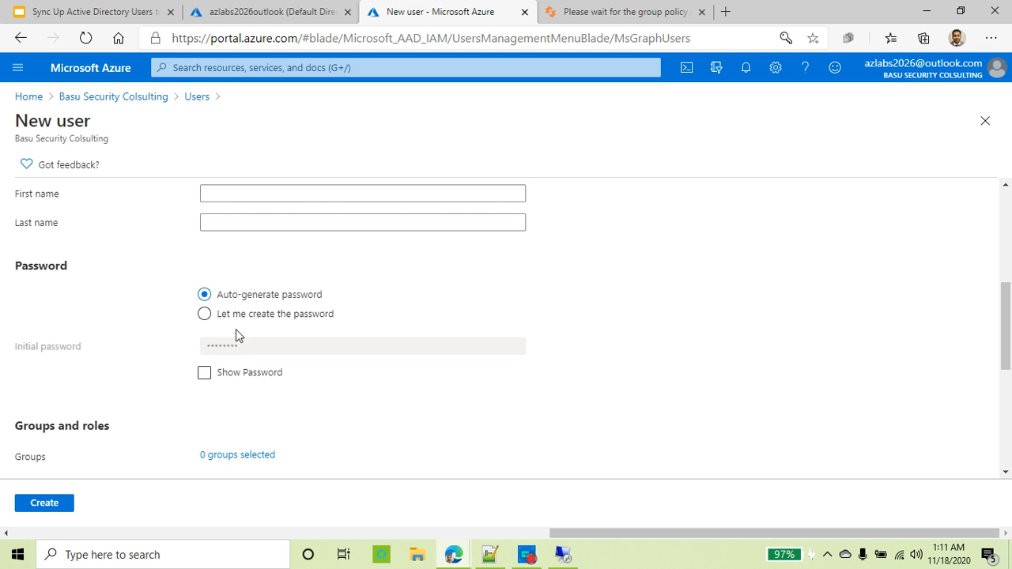
Step: Copy the auto-generated initial password into Notepad++, replacing all existing note text
{"action": "left_click", "coordinate": [209, 377]}
{"action": "left_click", "coordinate": [516, 348]}
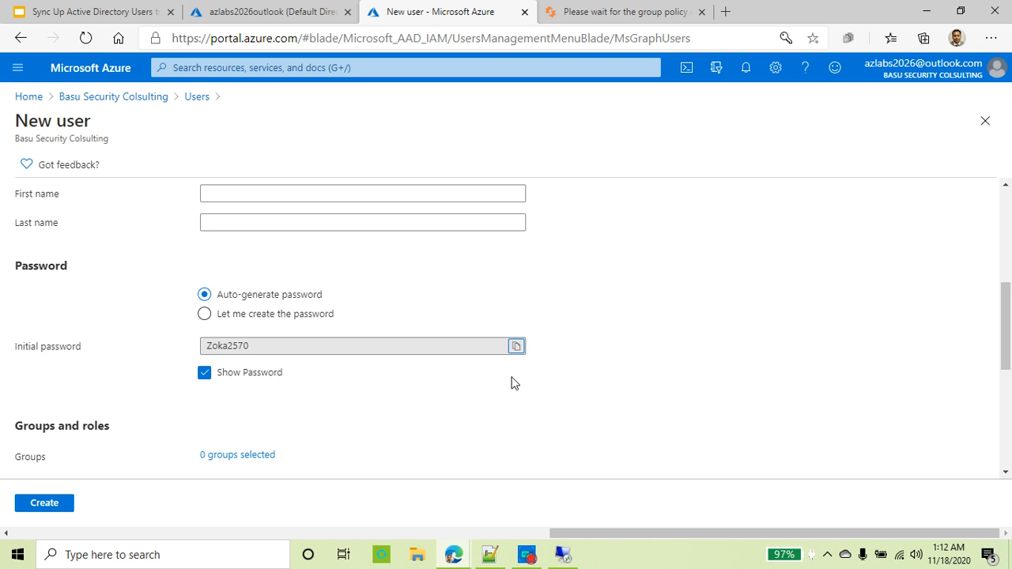
{"action": "left_click", "coordinate": [489, 554]}
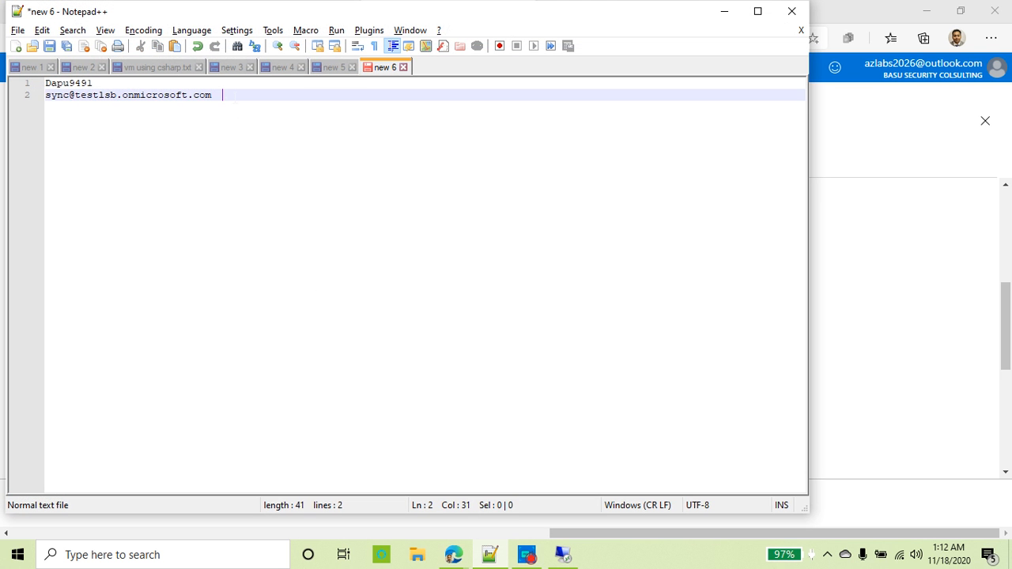
{"action": "key", "text": "ctrl+a"}
{"action": "key", "text": "ctrl+v"}
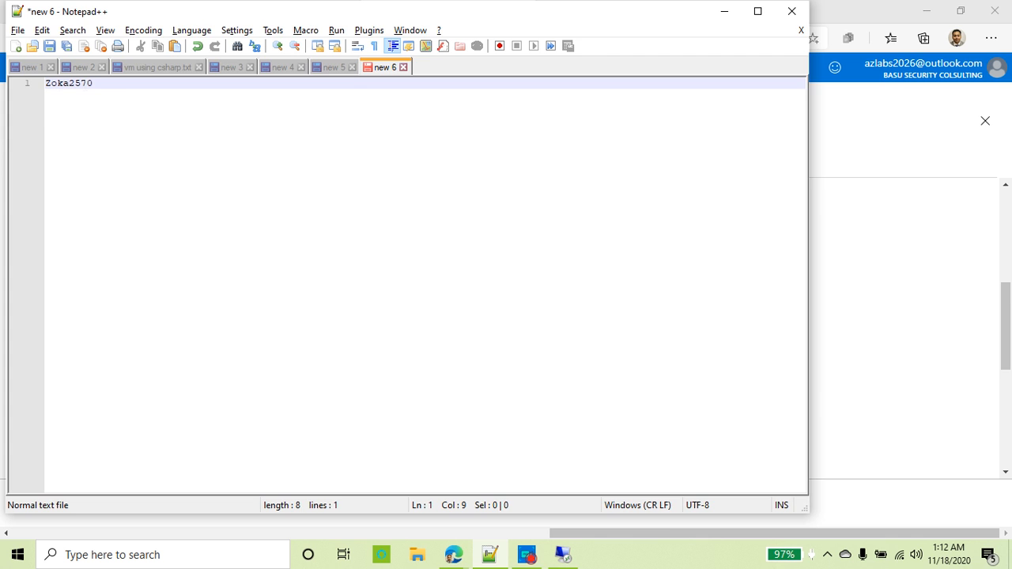
{"action": "key", "text": "alt+Tab"}
Step: Assign the sync user the Global administrator directory role, found by searching 'global'
{"action": "scroll", "coordinate": [290, 387], "scroll_direction": "down", "scroll_amount": 2}
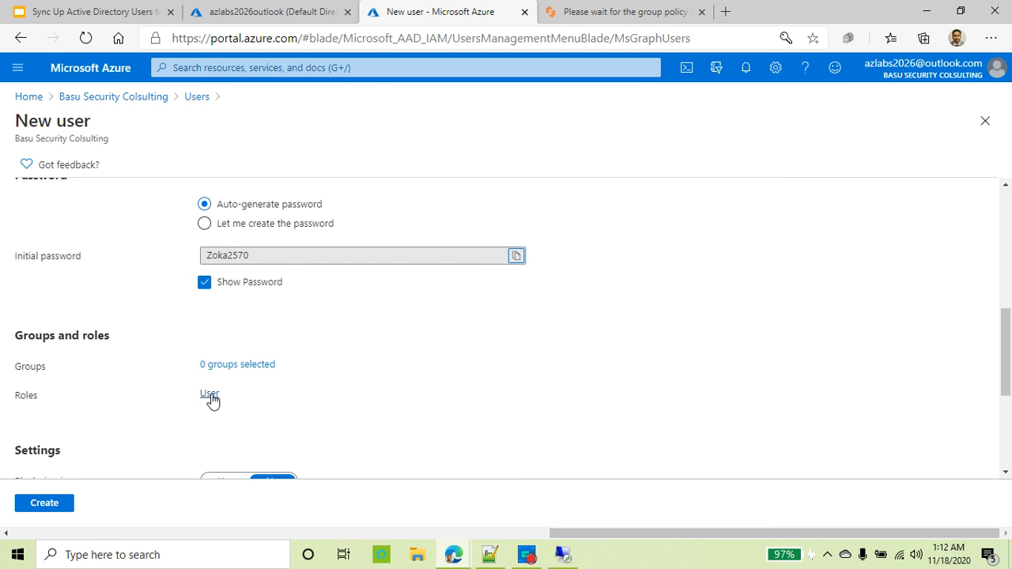
{"action": "left_click", "coordinate": [209, 395]}
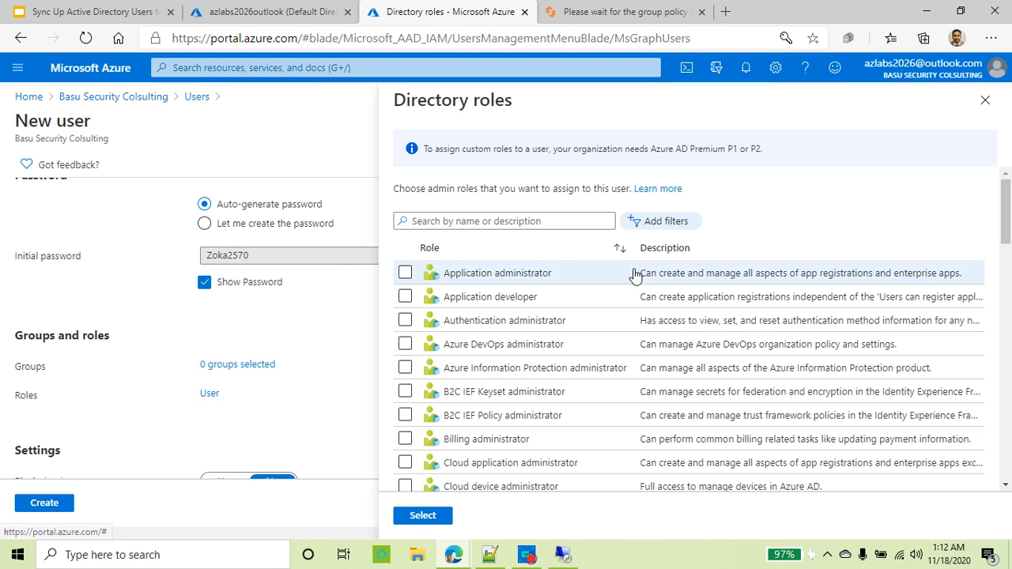
{"action": "left_click", "coordinate": [552, 218]}
{"action": "type", "text": "glob"}
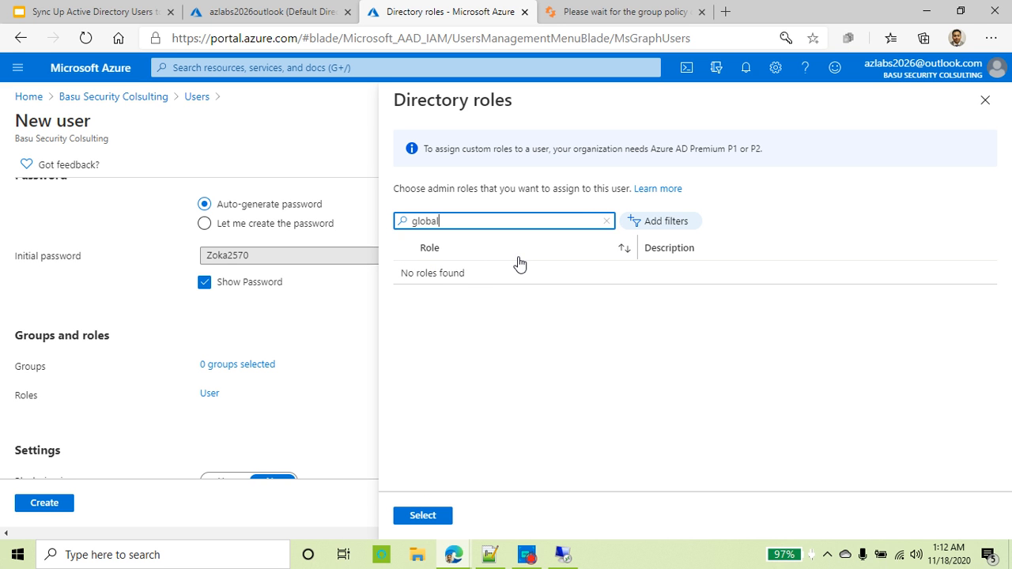
{"action": "type", "text": "al"}
{"action": "left_click", "coordinate": [492, 274]}
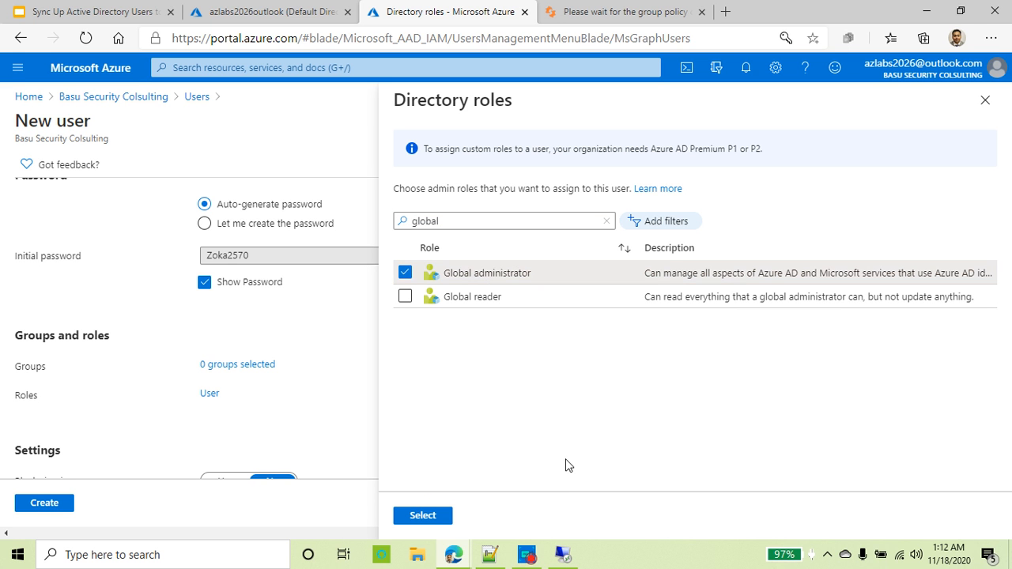
{"action": "left_click", "coordinate": [424, 516]}
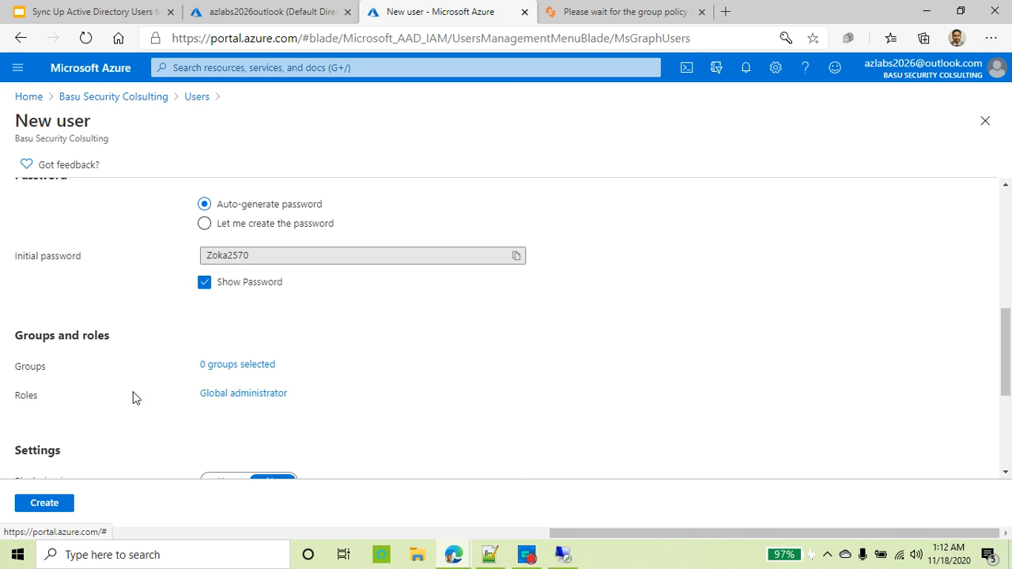
{"action": "scroll", "coordinate": [262, 404], "scroll_direction": "down", "scroll_amount": 5}
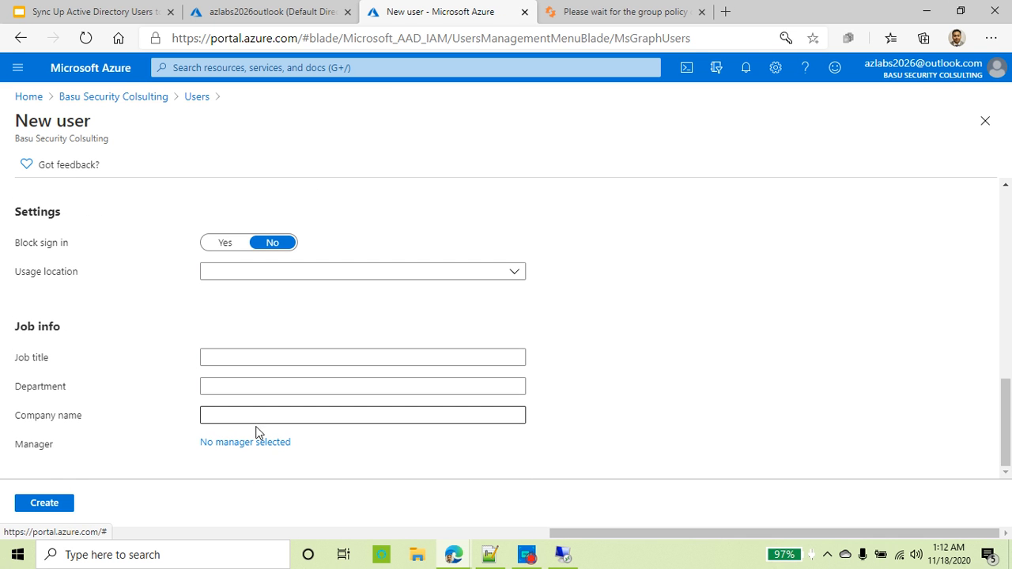
Step: Create the sync user, decline the browser's password save, and open the user's profile
{"action": "left_click", "coordinate": [46, 504]}
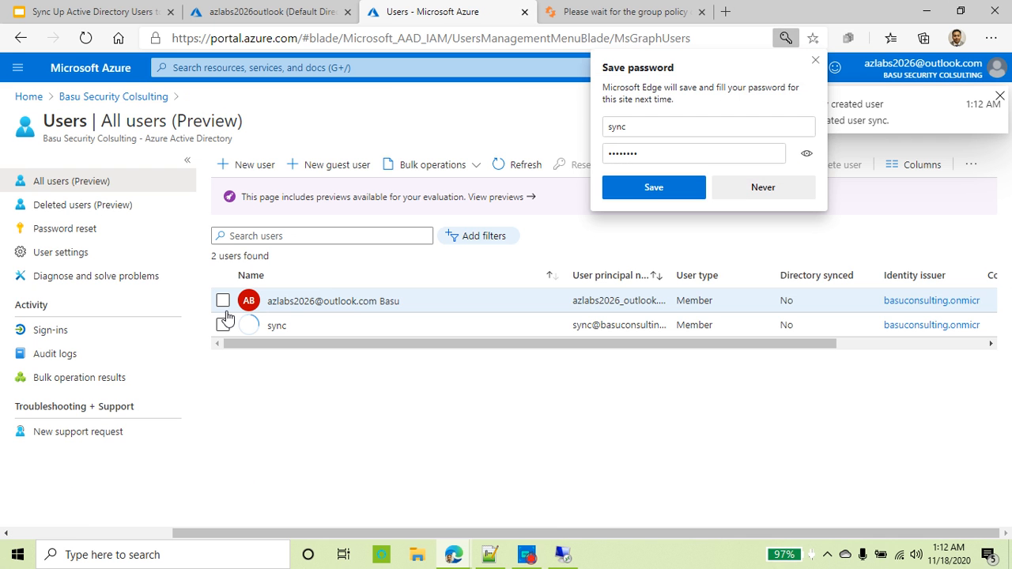
{"action": "left_click", "coordinate": [815, 60]}
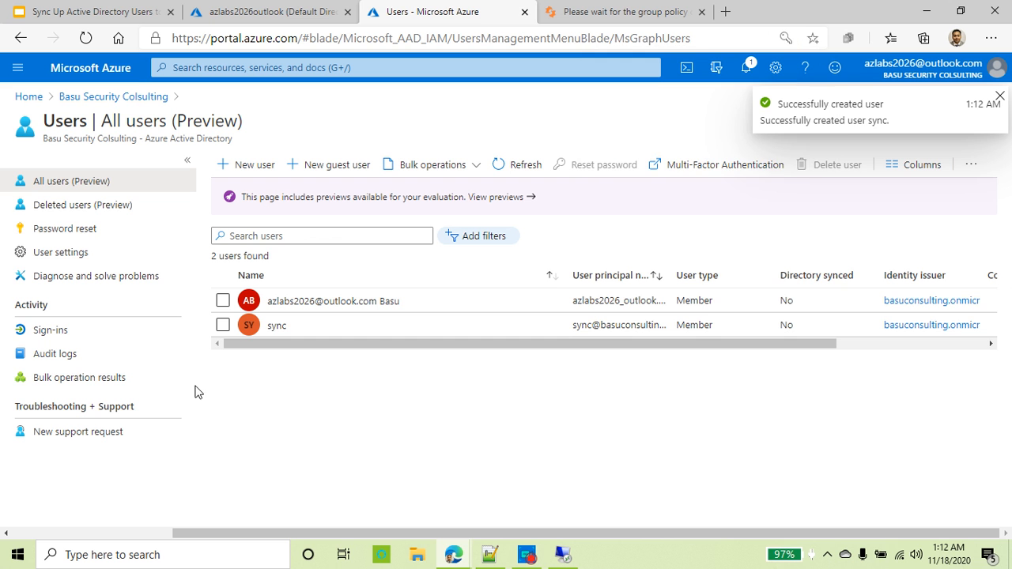
{"action": "left_click", "coordinate": [348, 325]}
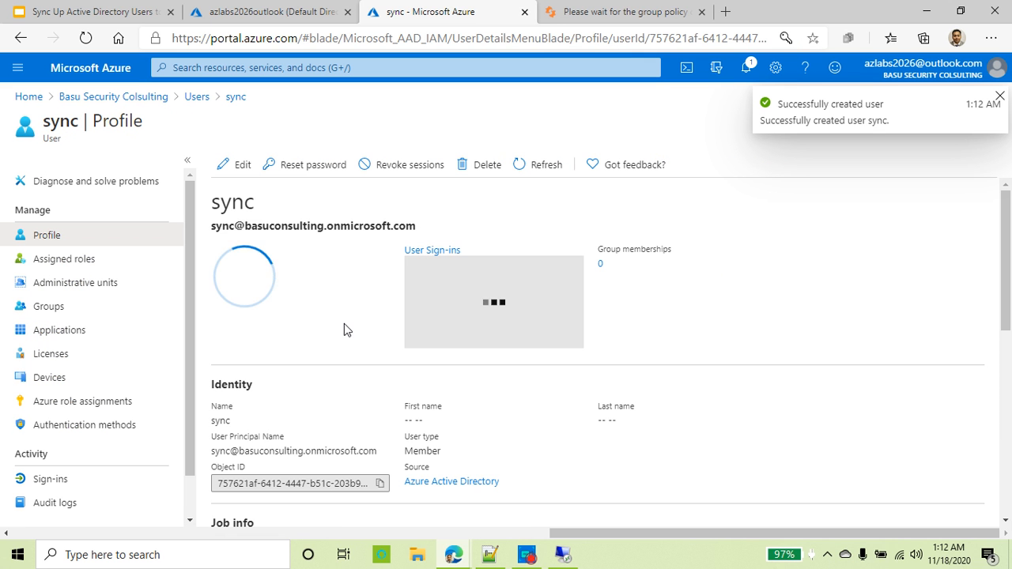
Step: Copy the sync user's full user principal name from the profile
{"action": "left_click_drag", "start_coordinate": [416, 227], "coordinate": [210, 226]}
{"action": "right_click", "coordinate": [219, 229]}
{"action": "left_click", "coordinate": [279, 240]}
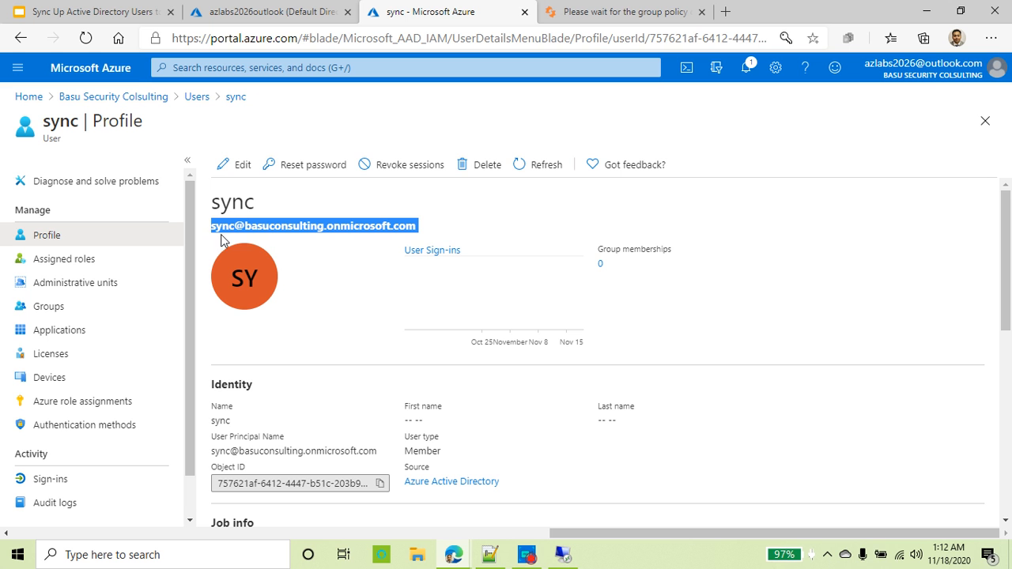
{"action": "left_click", "coordinate": [295, 226]}
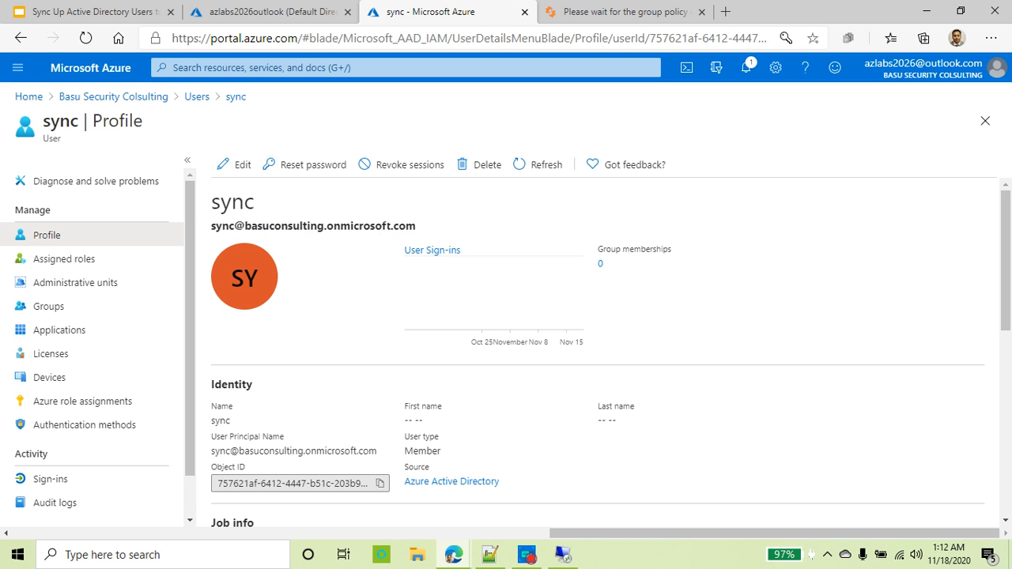
{"action": "left_click_drag", "start_coordinate": [417, 226], "coordinate": [246, 225]}
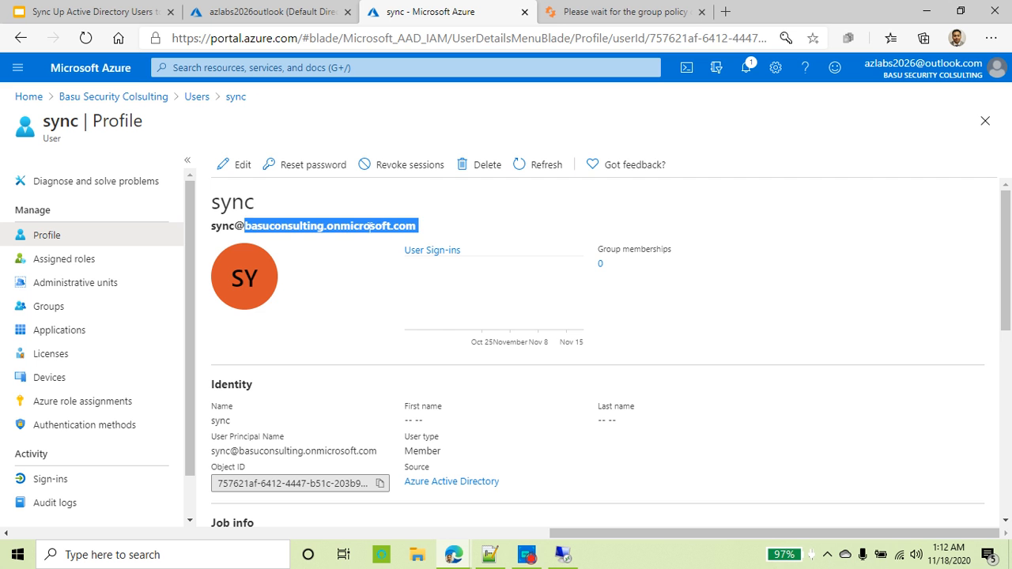
{"action": "left_click", "coordinate": [410, 227]}
{"action": "left_click_drag", "start_coordinate": [416, 227], "coordinate": [210, 227]}
{"action": "right_click", "coordinate": [235, 227]}
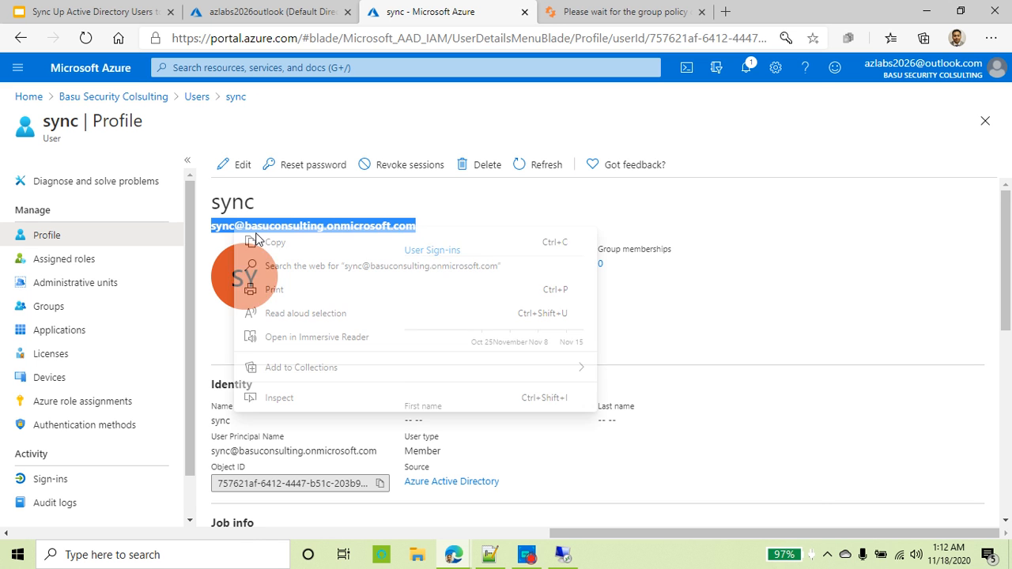
{"action": "left_click", "coordinate": [277, 243]}
Step: Paste the sync user's sign-in name on a new line below the password in Notepad++
{"action": "left_click", "coordinate": [490, 555]}
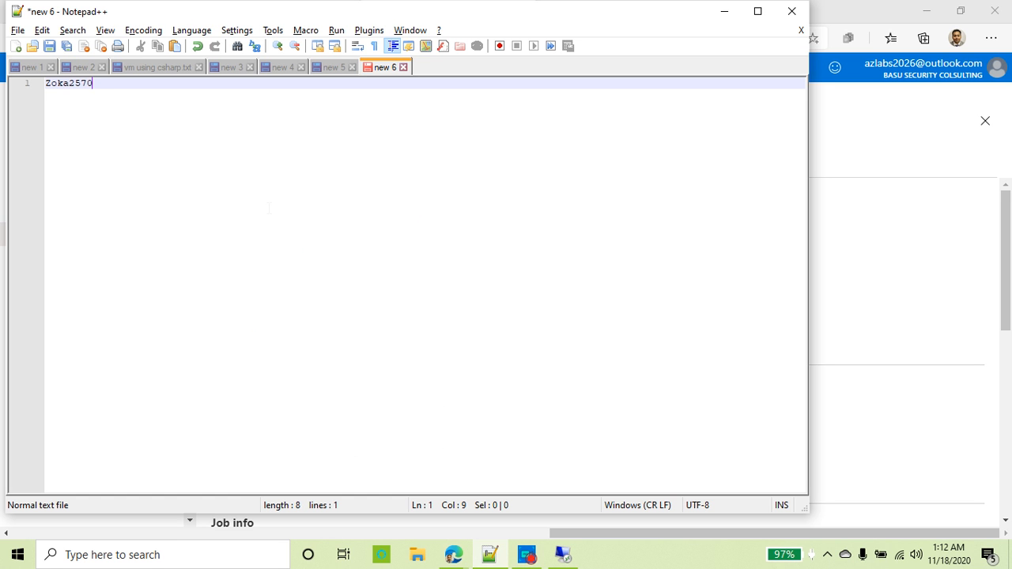
{"action": "key", "text": "Return"}
{"action": "key", "text": "ctrl+v"}
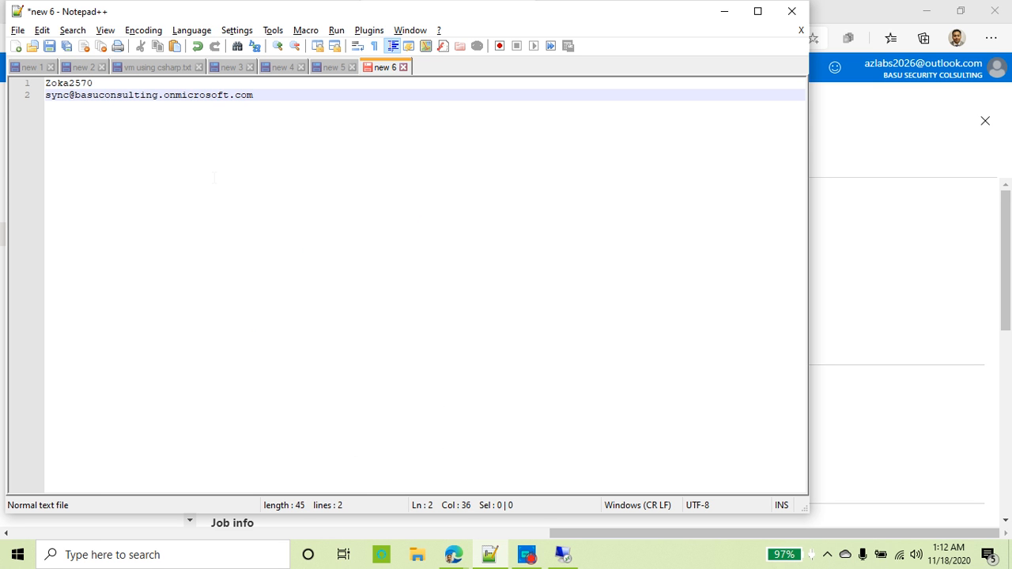
{"action": "left_click_drag", "start_coordinate": [255, 95], "coordinate": [45, 84]}
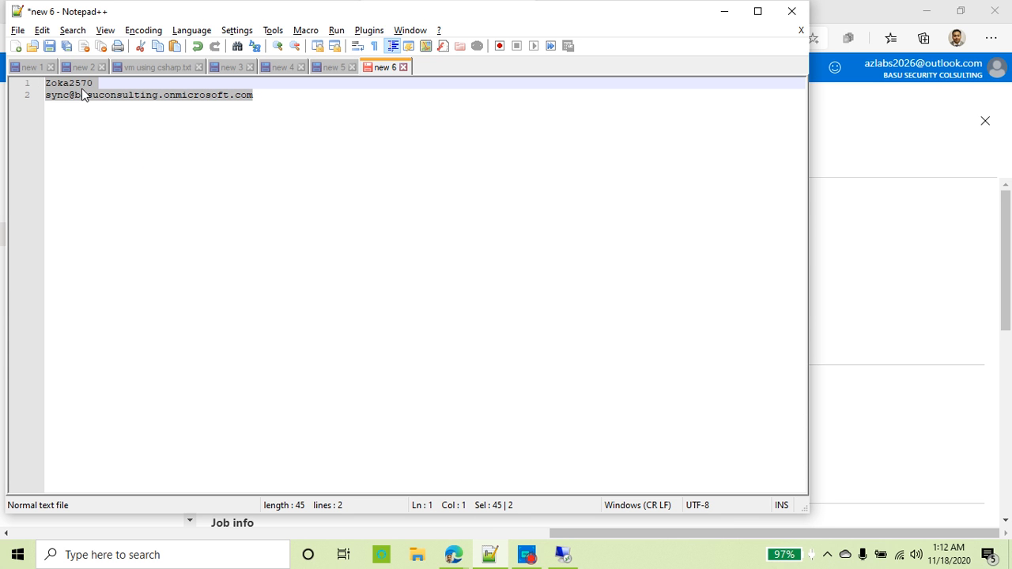
{"action": "key", "text": "alt+Tab"}
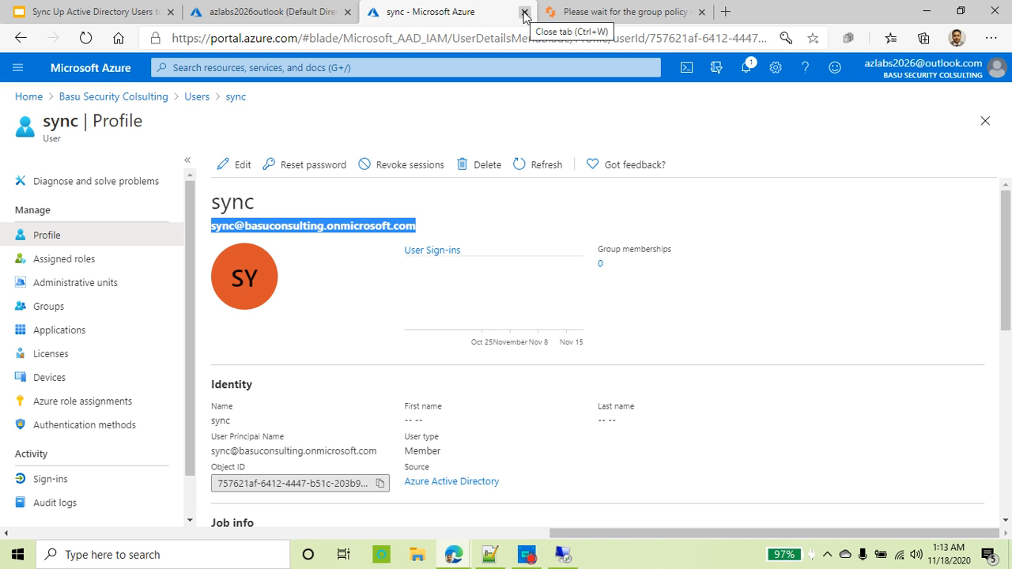
Step: On the remote server, open Internet Explorer maximized and go to portal.azure.com
{"action": "left_click", "coordinate": [572, 558]}
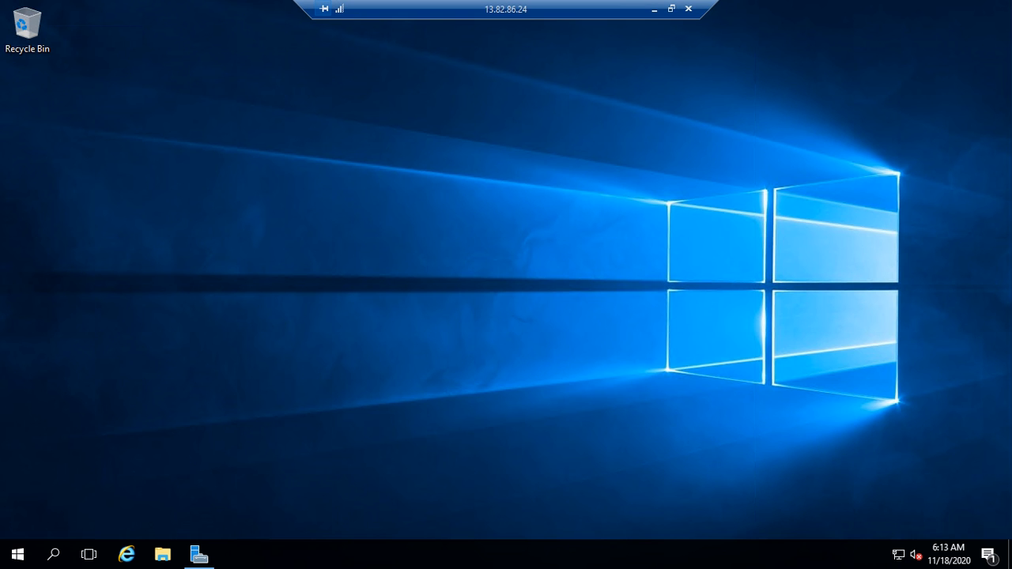
{"action": "left_click", "coordinate": [127, 556]}
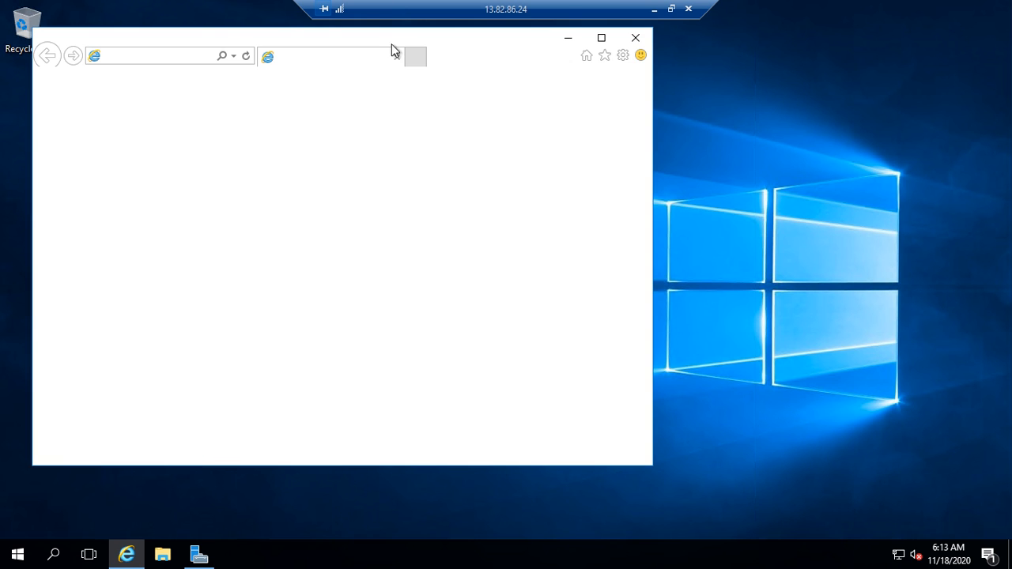
{"action": "left_click", "coordinate": [601, 38]}
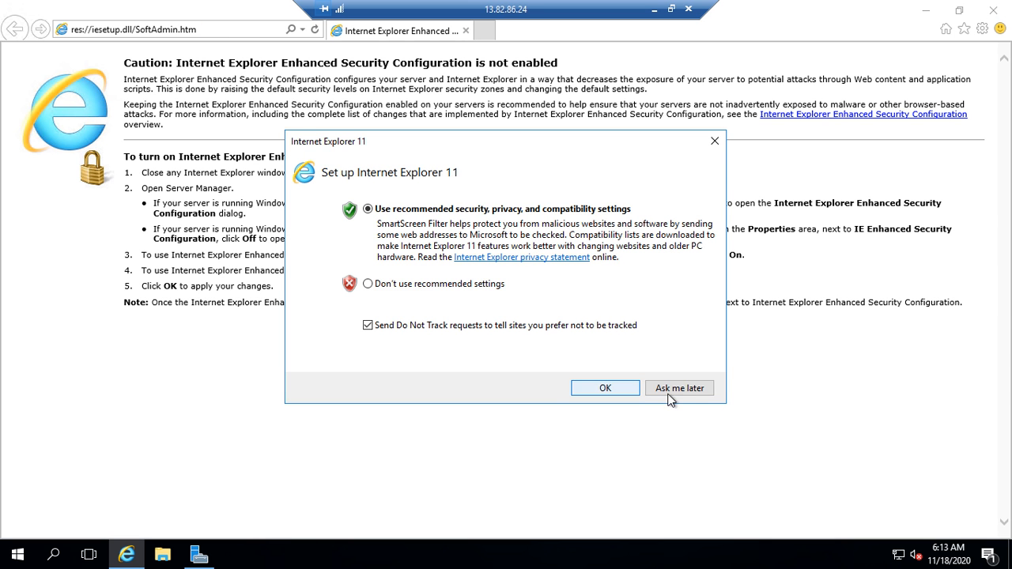
{"action": "left_click", "coordinate": [605, 387]}
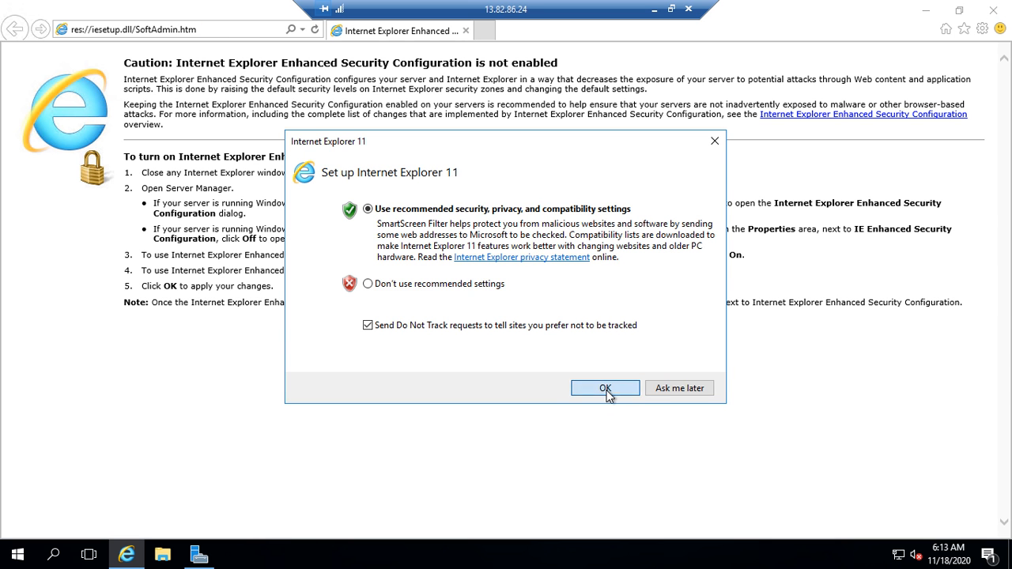
{"action": "left_click", "coordinate": [192, 29]}
{"action": "type", "text": "po"}
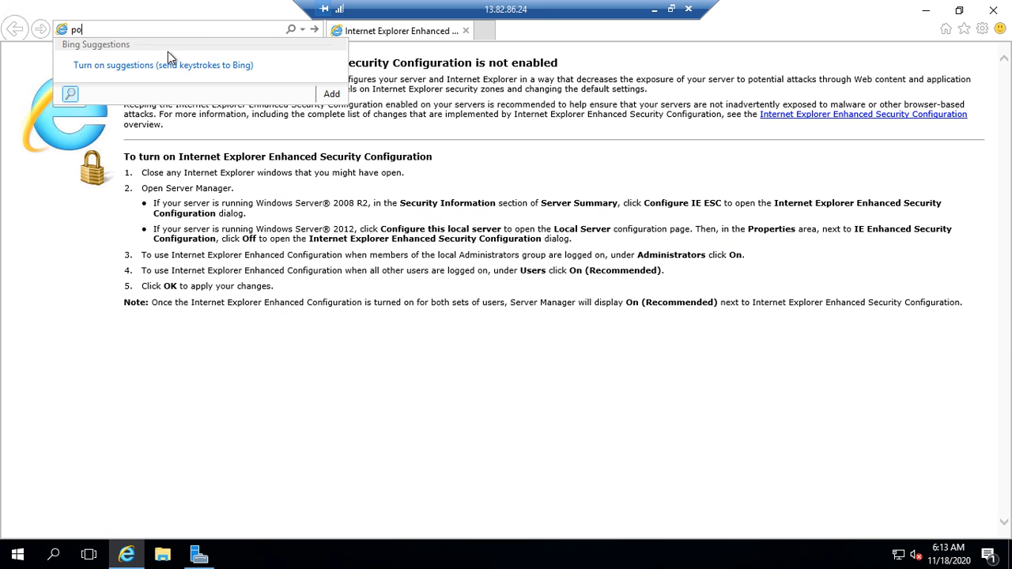
{"action": "type", "text": "rtal."}
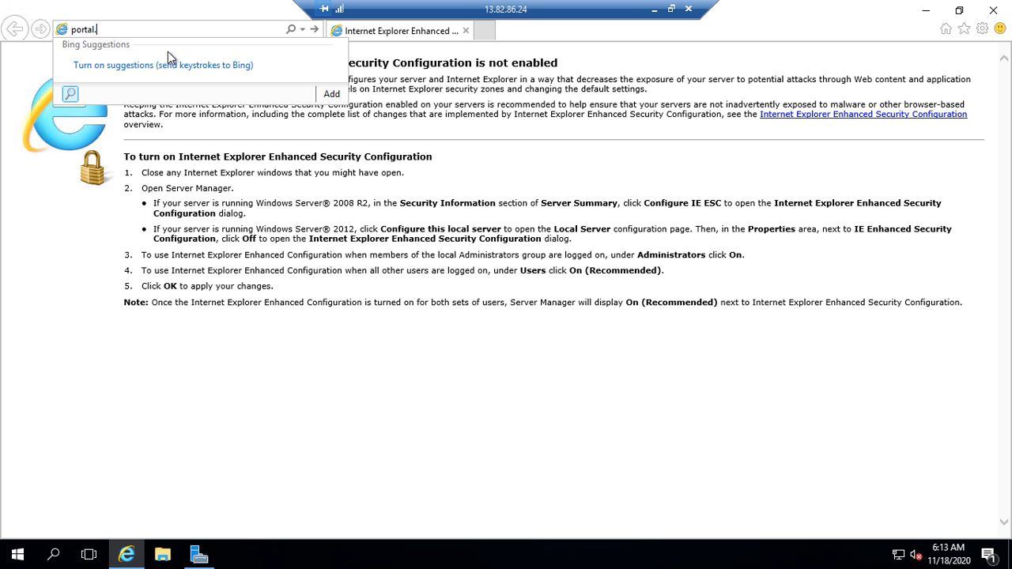
{"action": "type", "text": "azure.com"}
{"action": "key", "text": "Return"}
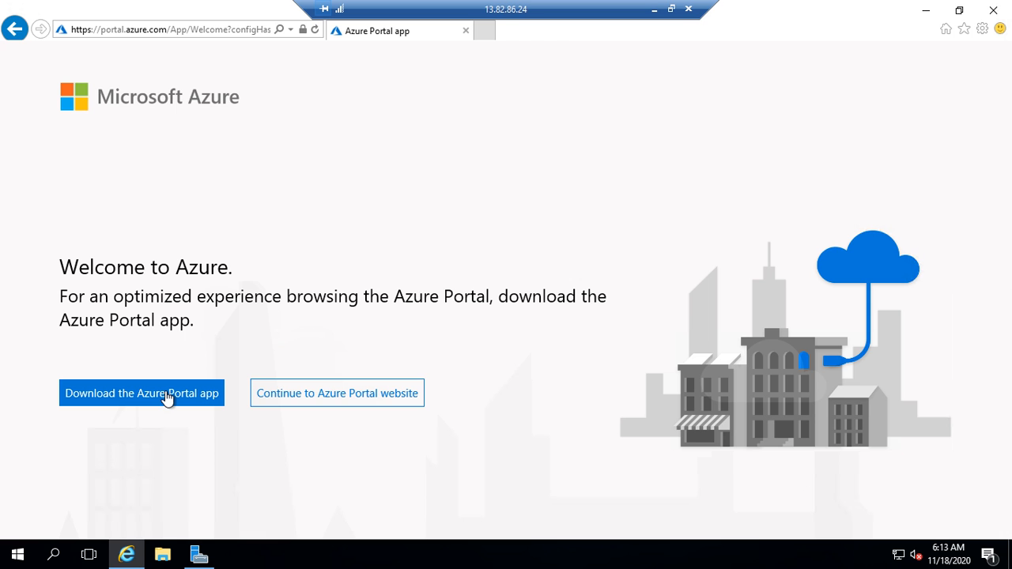
Step: Continue to the Azure portal and submit the sync user's sign-in name
{"action": "left_click", "coordinate": [377, 394]}
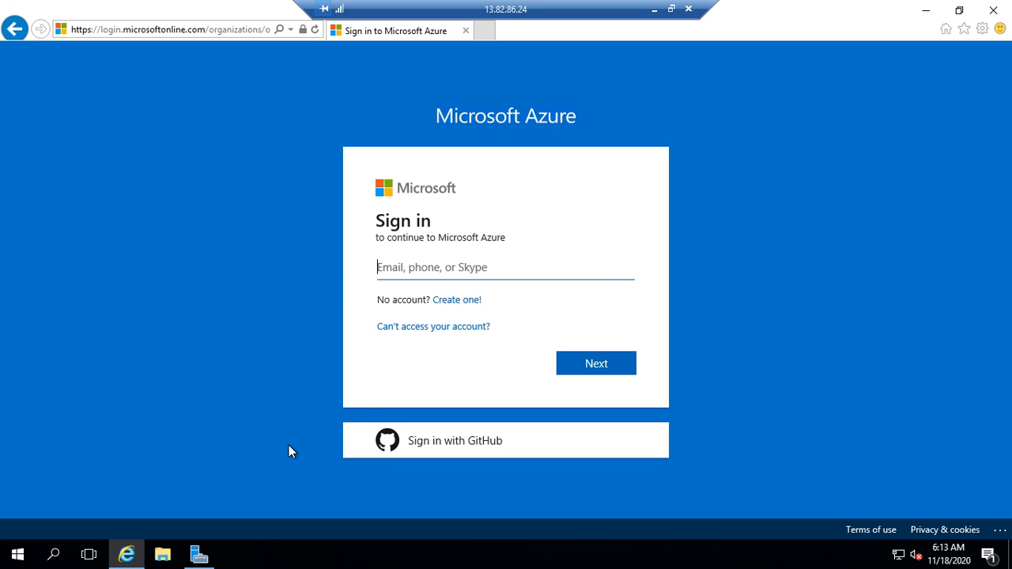
{"action": "key", "text": "ctrl+v"}
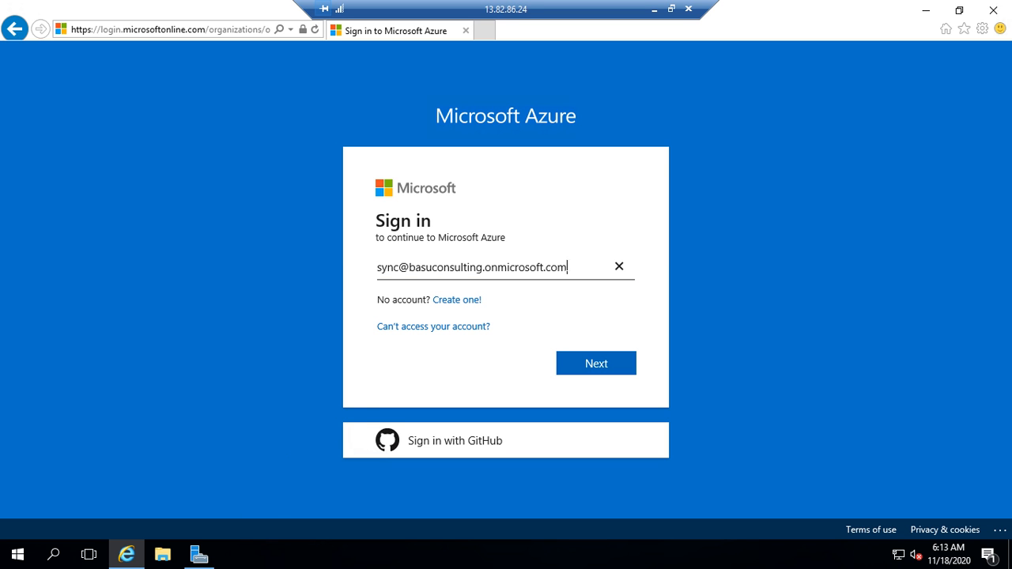
{"action": "left_click_drag", "start_coordinate": [570, 268], "coordinate": [345, 271]}
{"action": "left_click", "coordinate": [603, 365]}
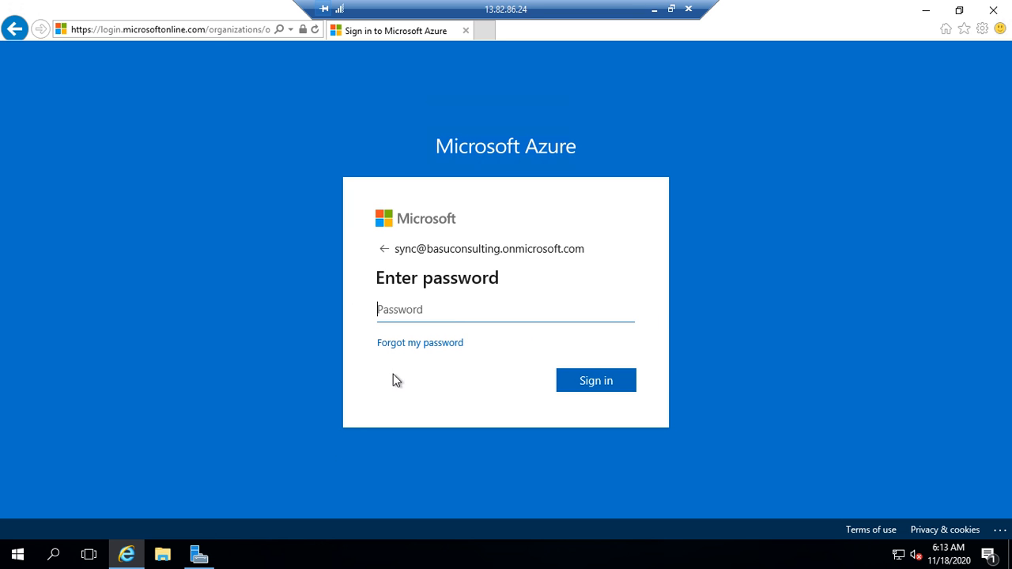
{"action": "type", "text": "•"}
{"action": "key", "text": "BackSpace"}
{"action": "key", "text": "BackSpace"}
Step: Select the saved password on line 1 in Notepad++, then return to the maximized remote session
{"action": "left_click", "coordinate": [674, 12]}
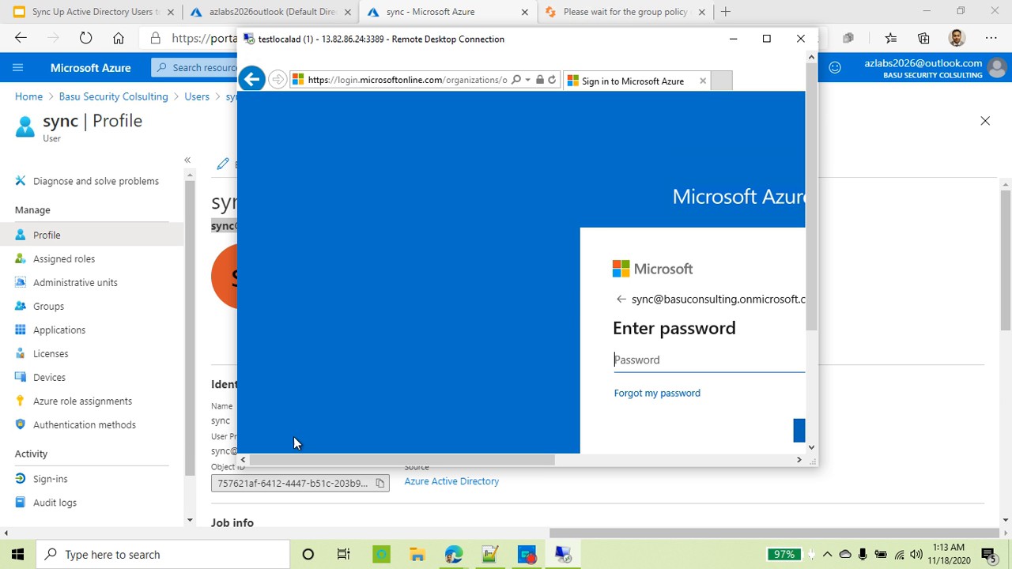
{"action": "left_click", "coordinate": [490, 554]}
{"action": "left_click", "coordinate": [93, 70]}
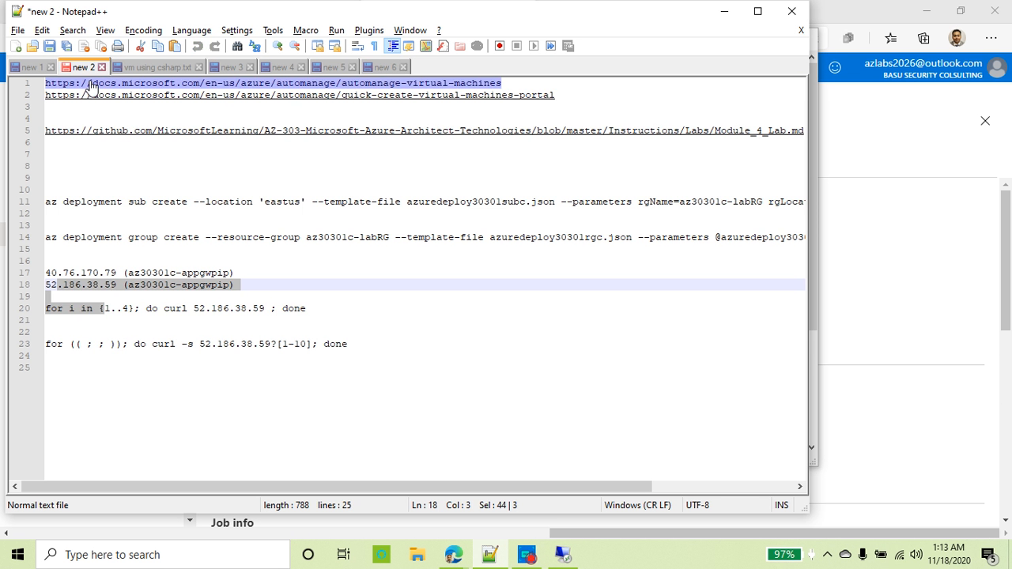
{"action": "left_click", "coordinate": [386, 70]}
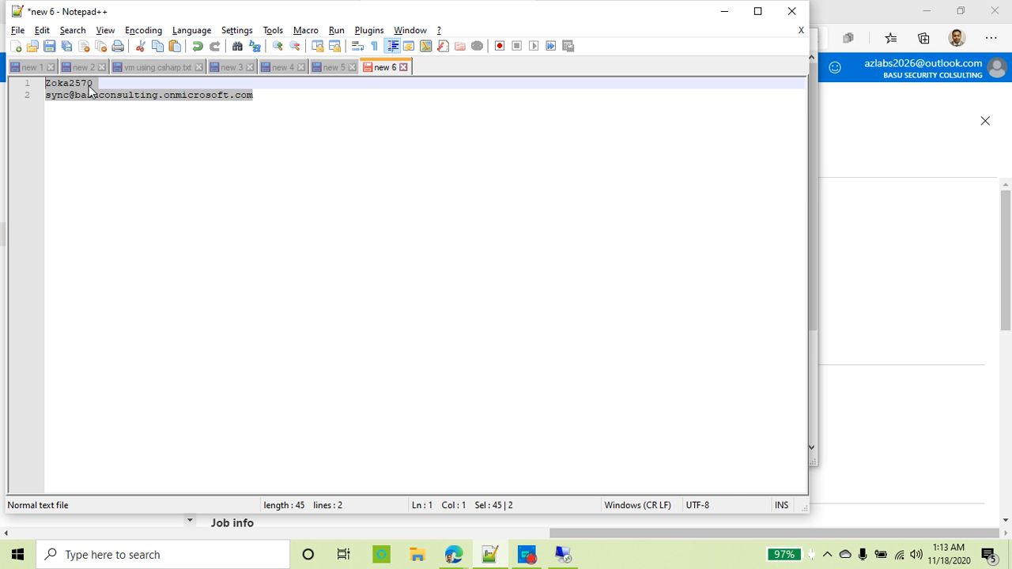
{"action": "left_click", "coordinate": [94, 89]}
{"action": "key", "text": "shift+Home"}
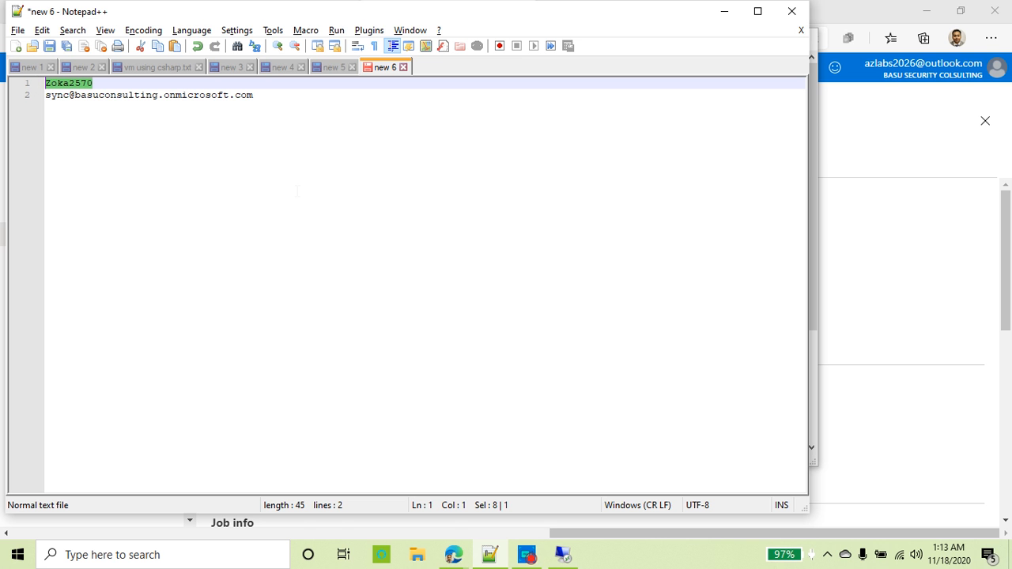
{"action": "left_click", "coordinate": [563, 556]}
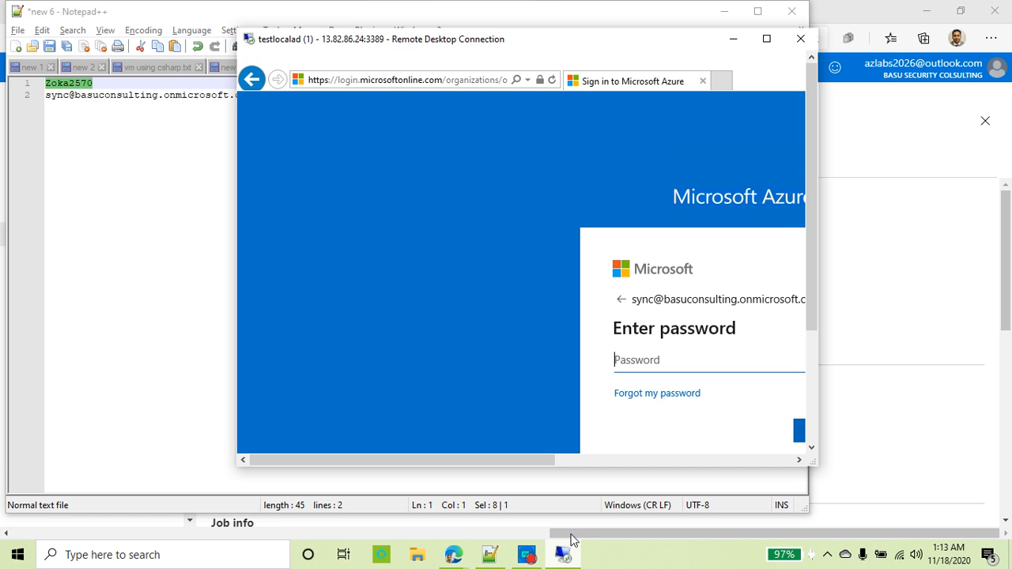
{"action": "left_click", "coordinate": [766, 40]}
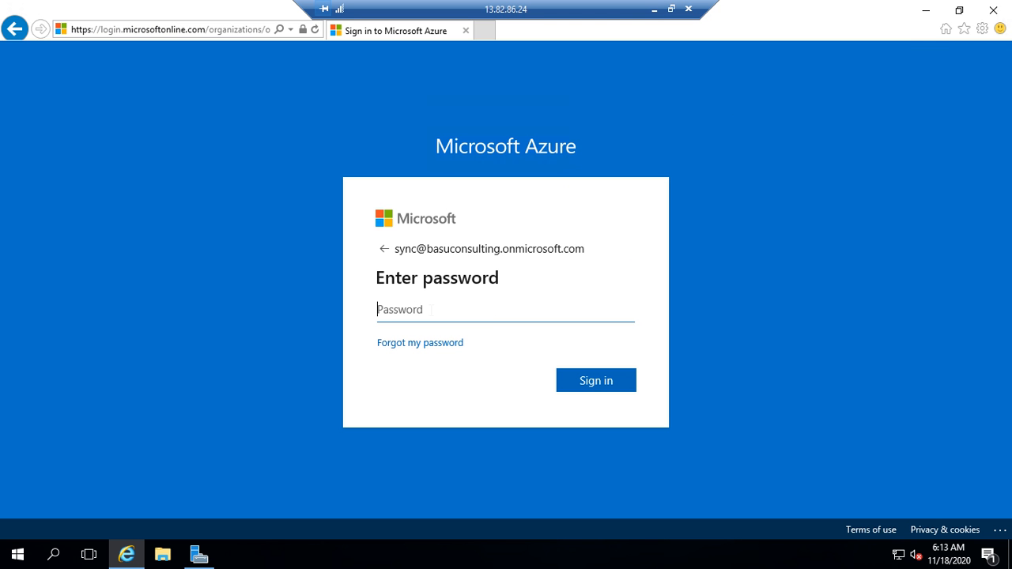
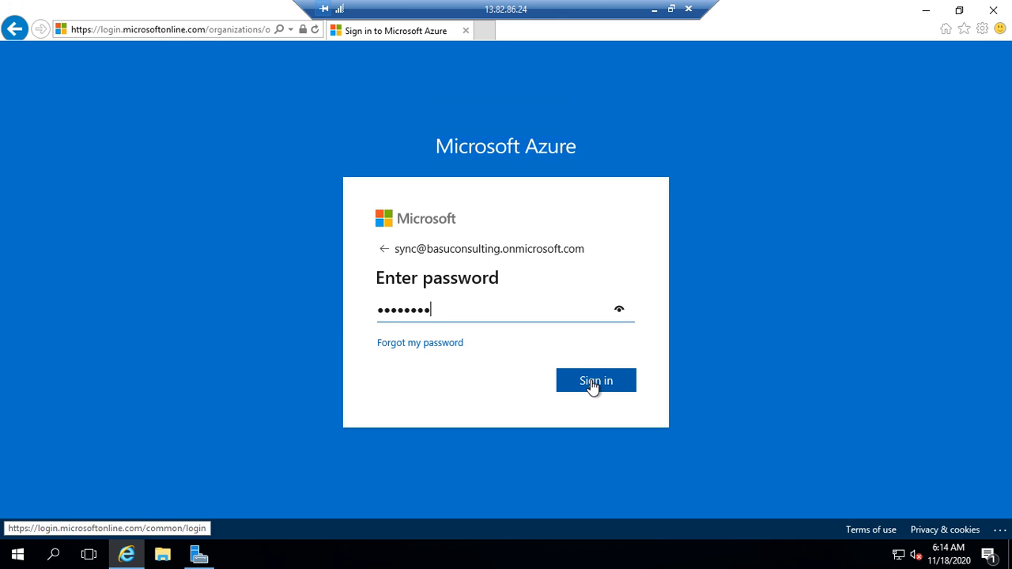
Step: Sign in as the sync user, replace the temporary password with a new one, and decline staying signed in
{"action": "left_click", "coordinate": [593, 385]}
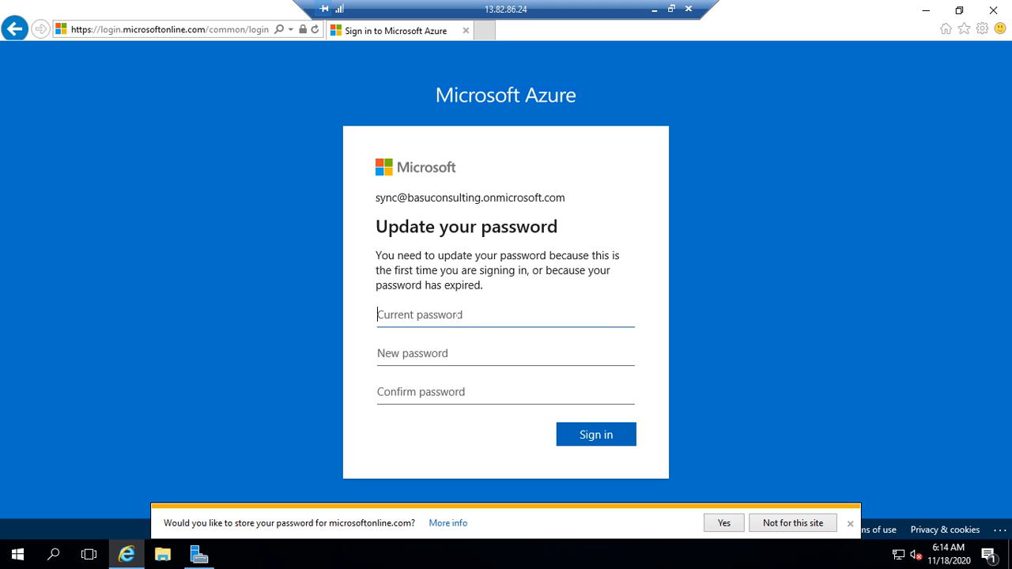
{"action": "type", "text": "********"}
{"action": "key", "text": "Tab"}
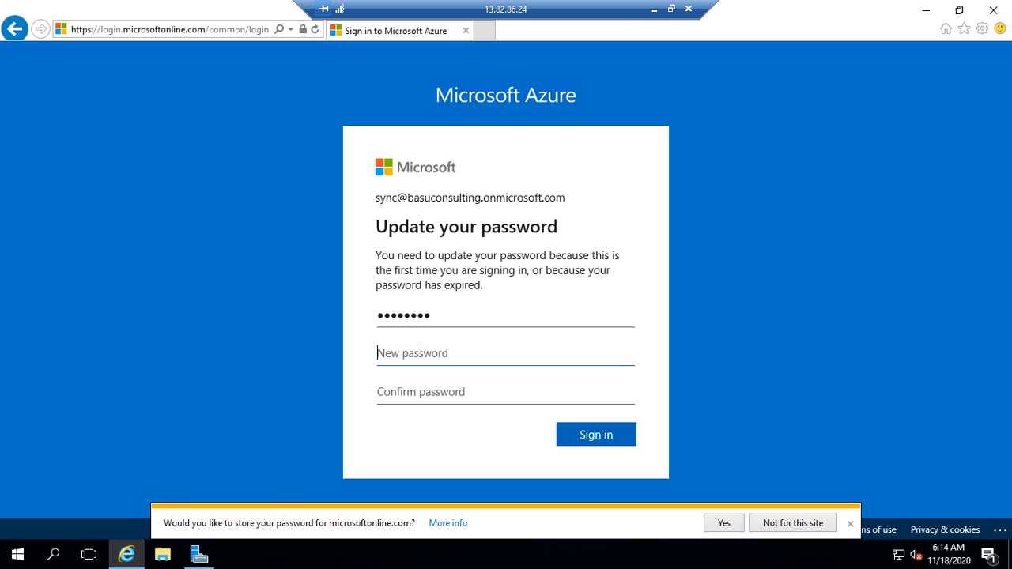
{"action": "type", "text": "**"}
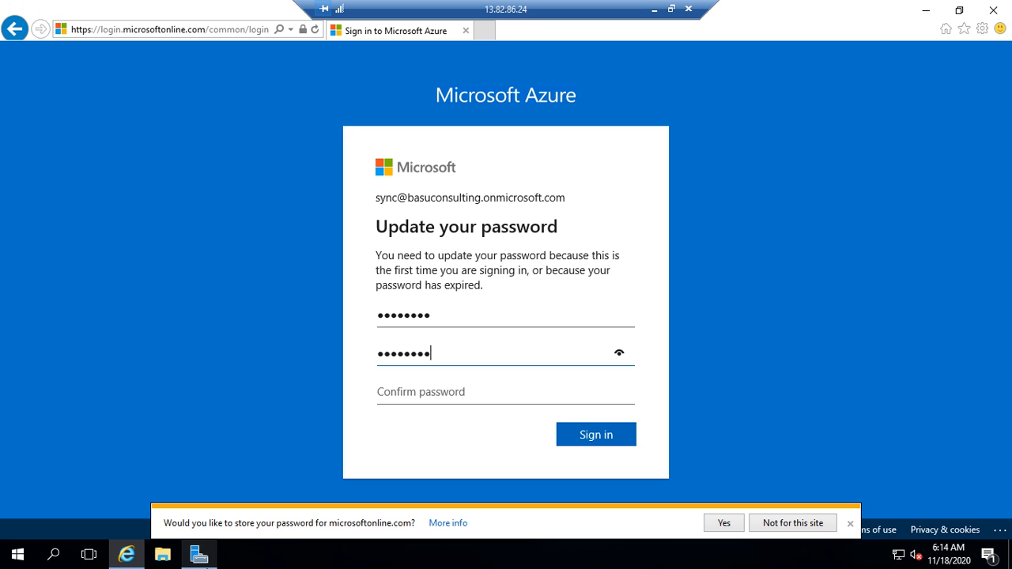
{"action": "type", "text": "*********"}
{"action": "key", "text": "Tab"}
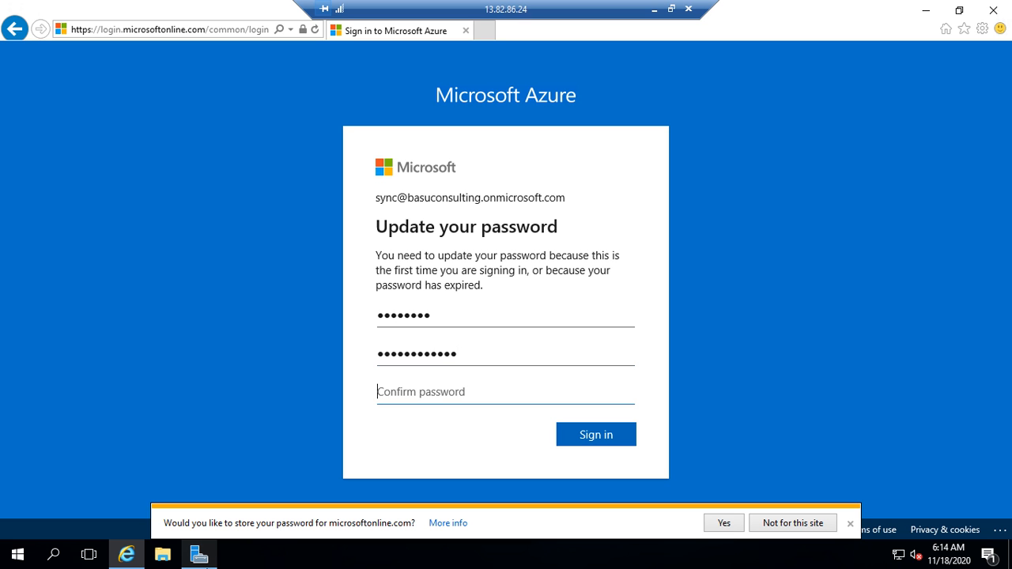
{"action": "type", "text": "*"}
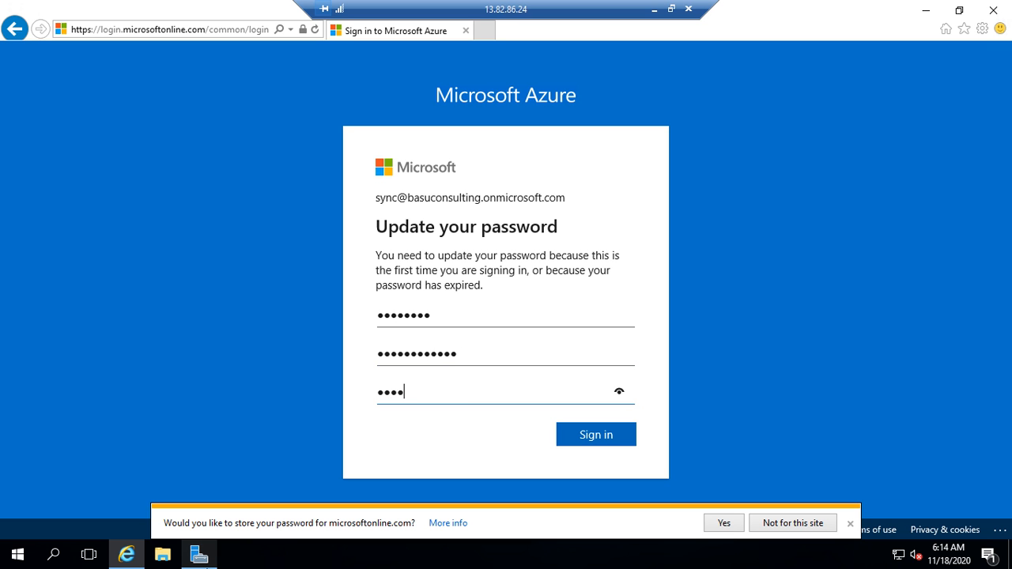
{"action": "type", "text": "*******"}
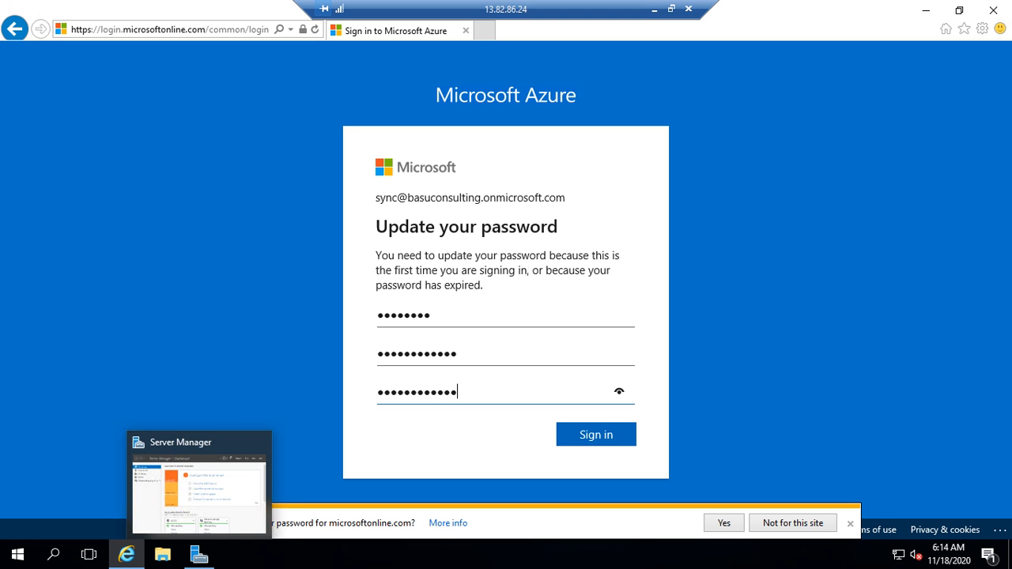
{"action": "left_click", "coordinate": [607, 436]}
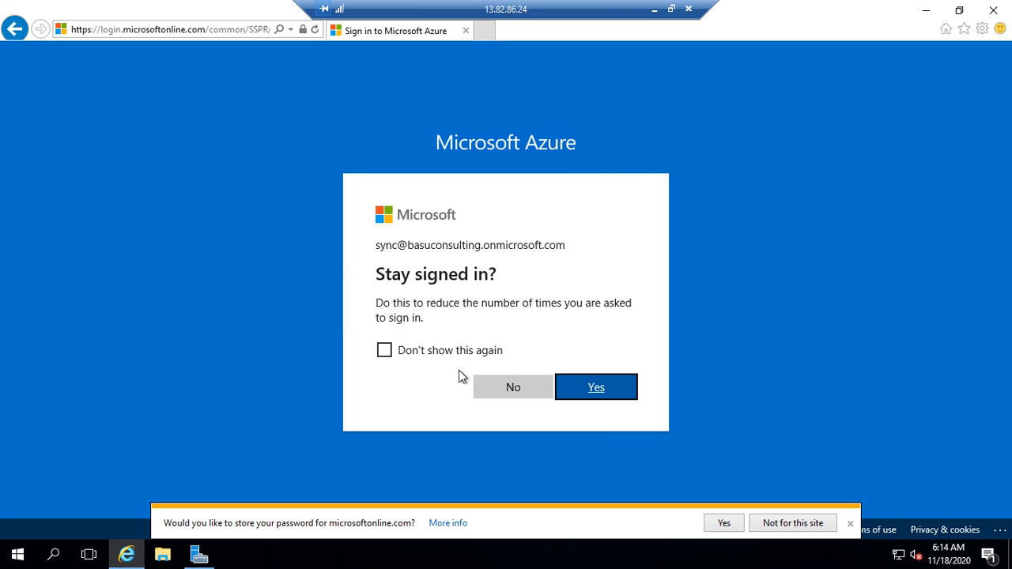
{"action": "left_click", "coordinate": [516, 387]}
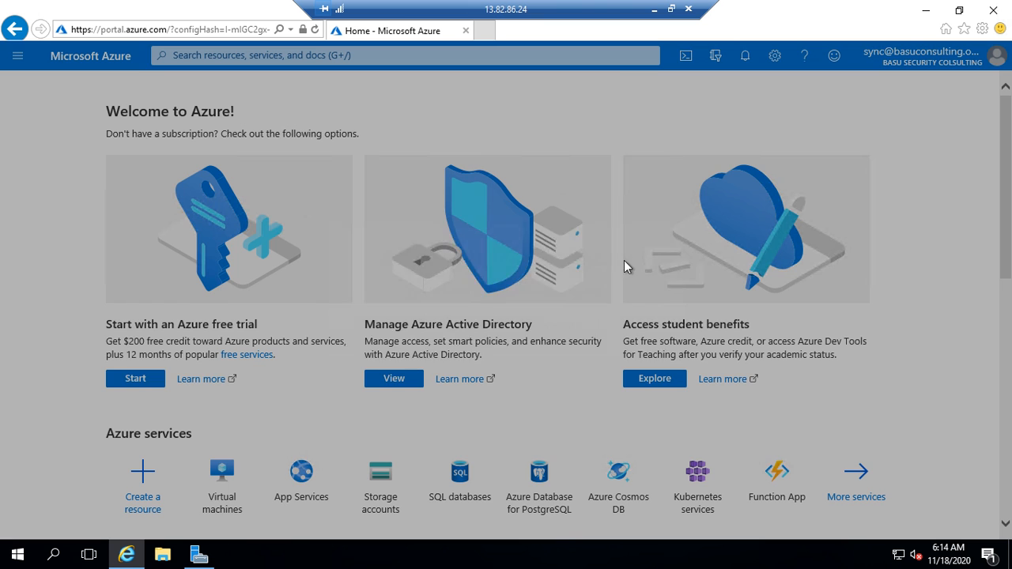
Step: Dismiss the Azure welcome prompt, minimize the portal browser, and window the remote session to reach the lab slides
{"action": "left_click", "coordinate": [556, 325]}
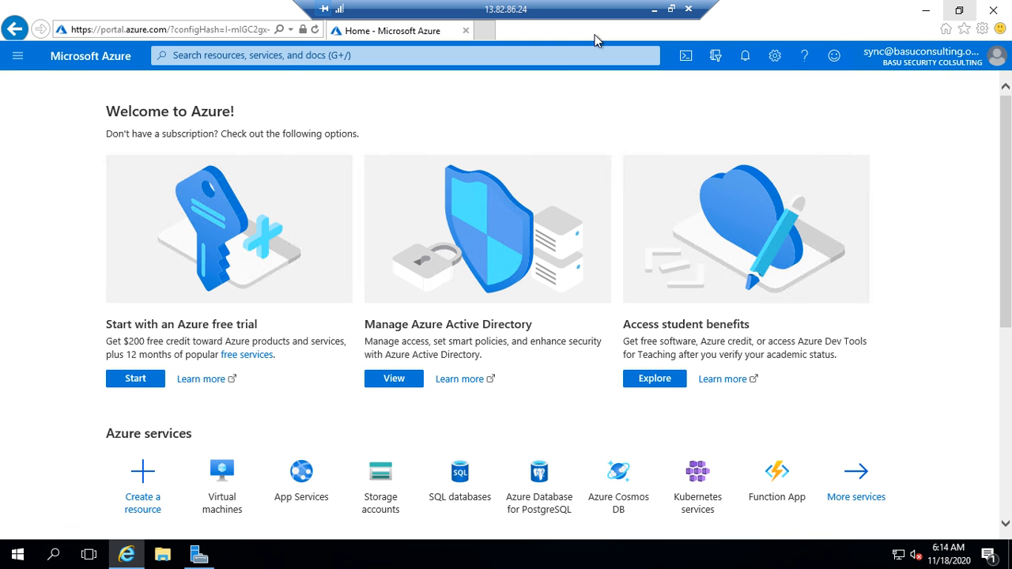
{"action": "left_click", "coordinate": [928, 14]}
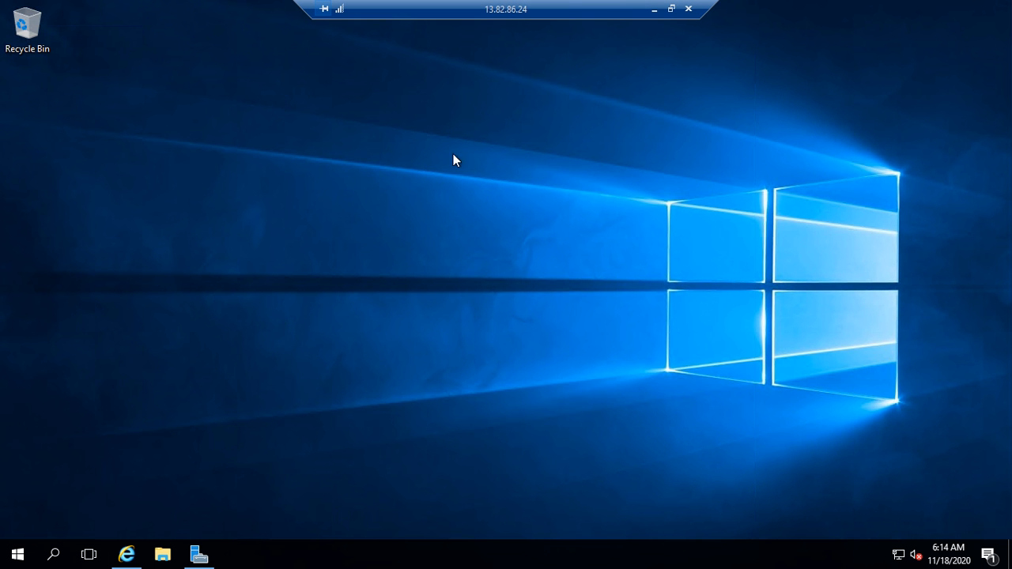
{"action": "left_click", "coordinate": [672, 9]}
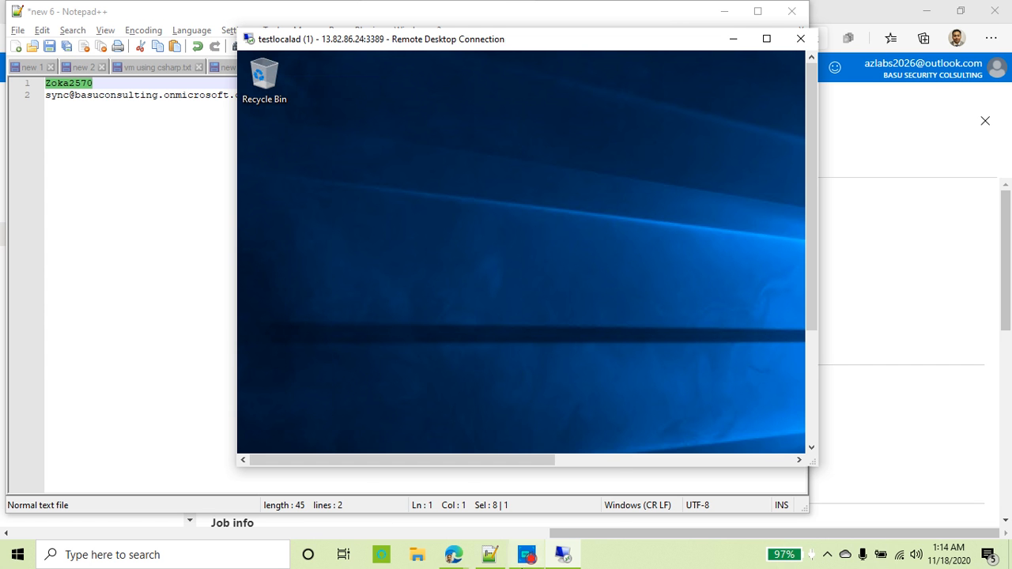
{"action": "mouse_move", "coordinate": [454, 557]}
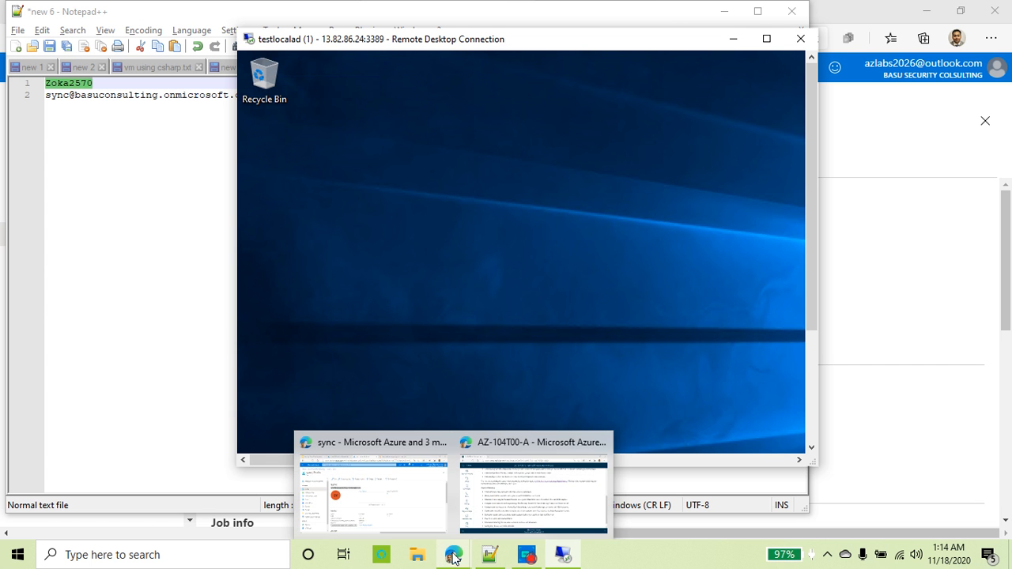
{"action": "left_click", "coordinate": [372, 486]}
Step: Highlight the on-prem setup and global admin role bullets on the slide, then return to the remote desktop
{"action": "left_click", "coordinate": [63, 13]}
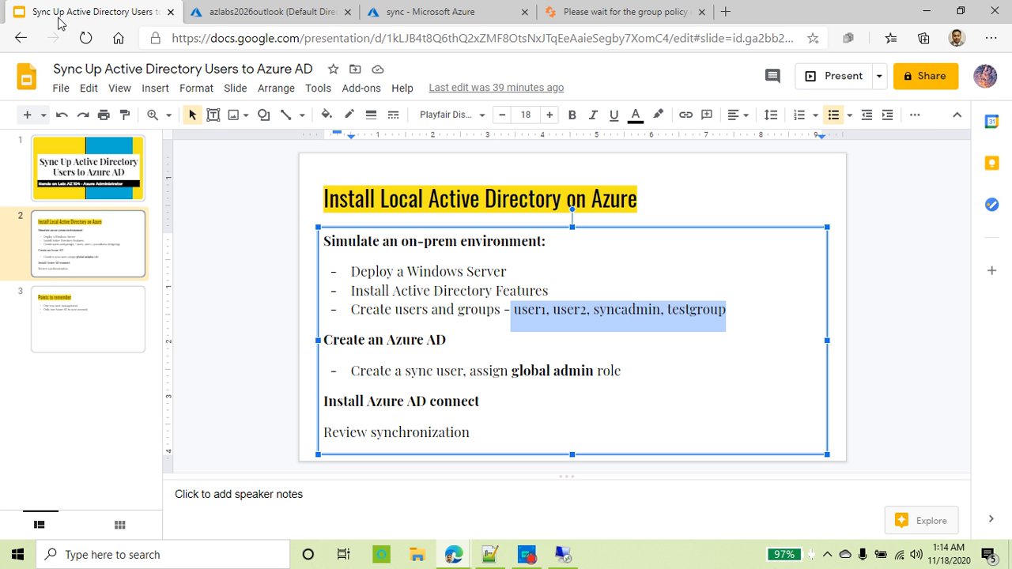
{"action": "left_click_drag", "start_coordinate": [530, 290], "coordinate": [291, 246]}
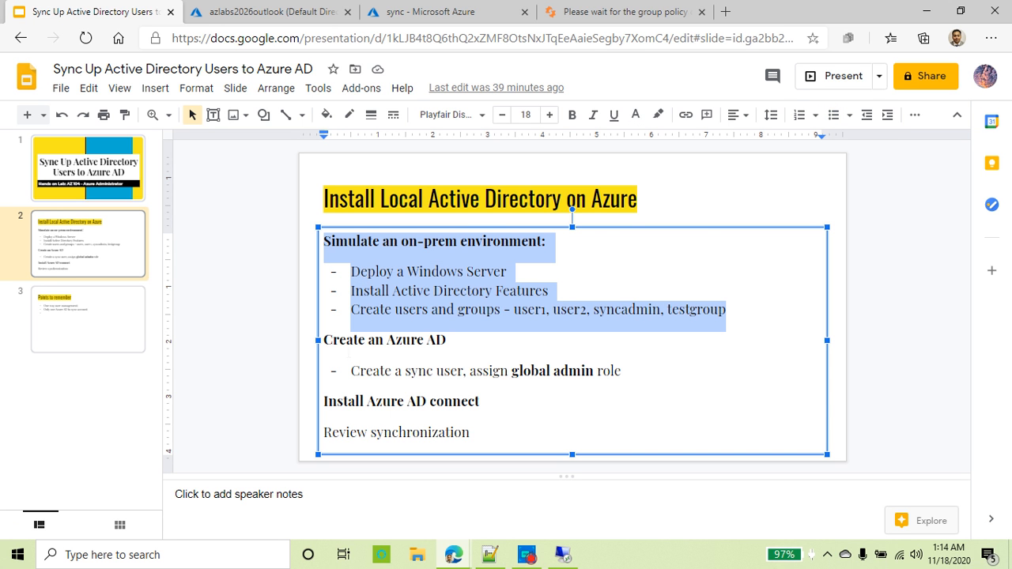
{"action": "double_click", "coordinate": [411, 345]}
{"action": "left_click", "coordinate": [396, 371]}
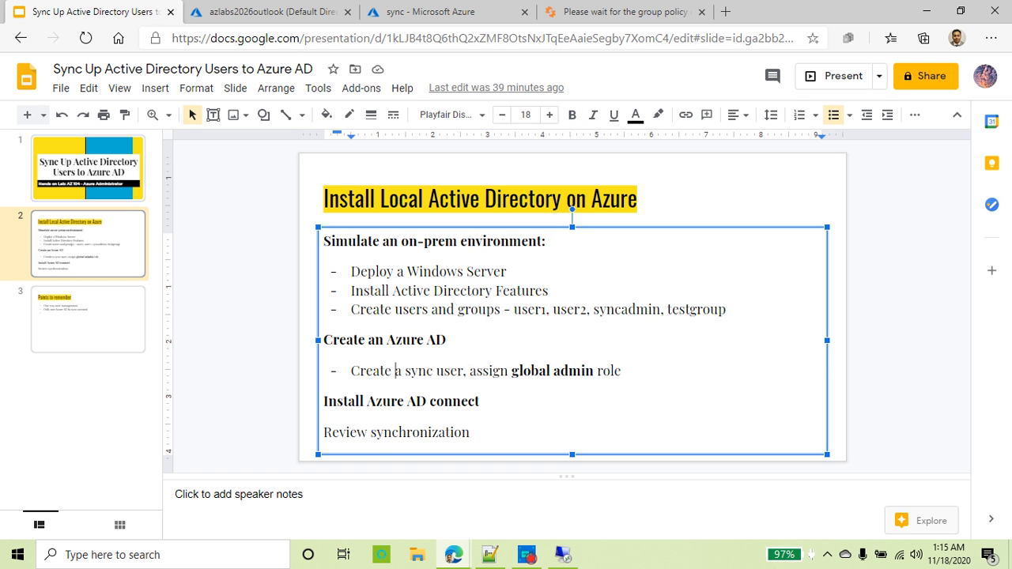
{"action": "left_click_drag", "start_coordinate": [470, 371], "coordinate": [647, 374]}
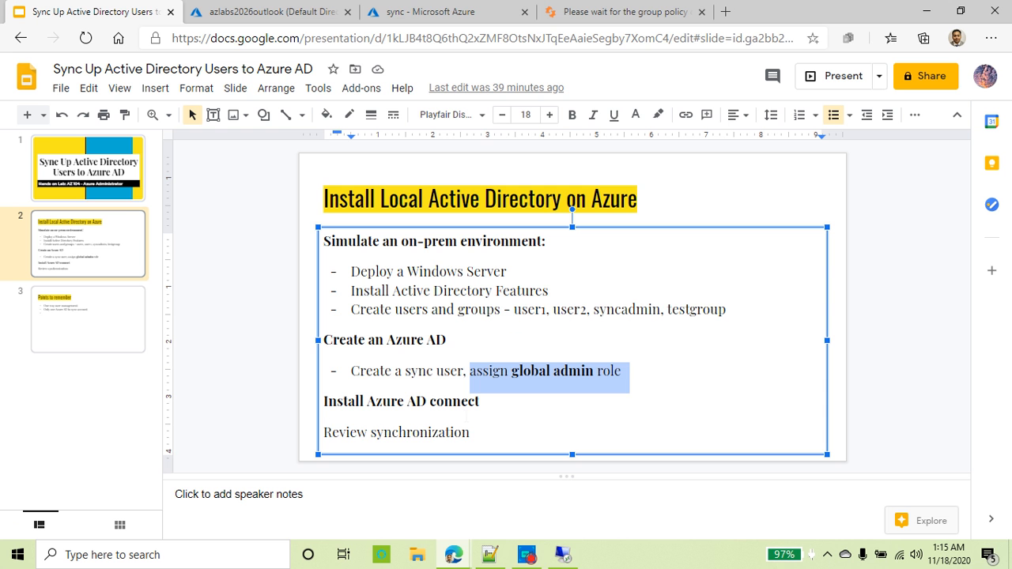
{"action": "left_click", "coordinate": [563, 555]}
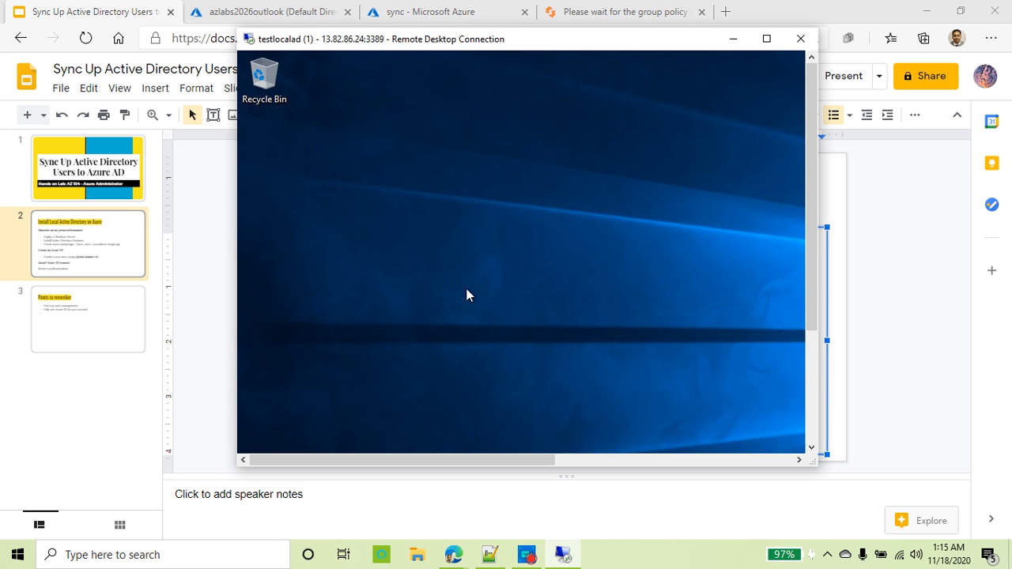
Step: Maximize the remote session and open a new Internet Explorer tab
{"action": "left_click", "coordinate": [766, 38]}
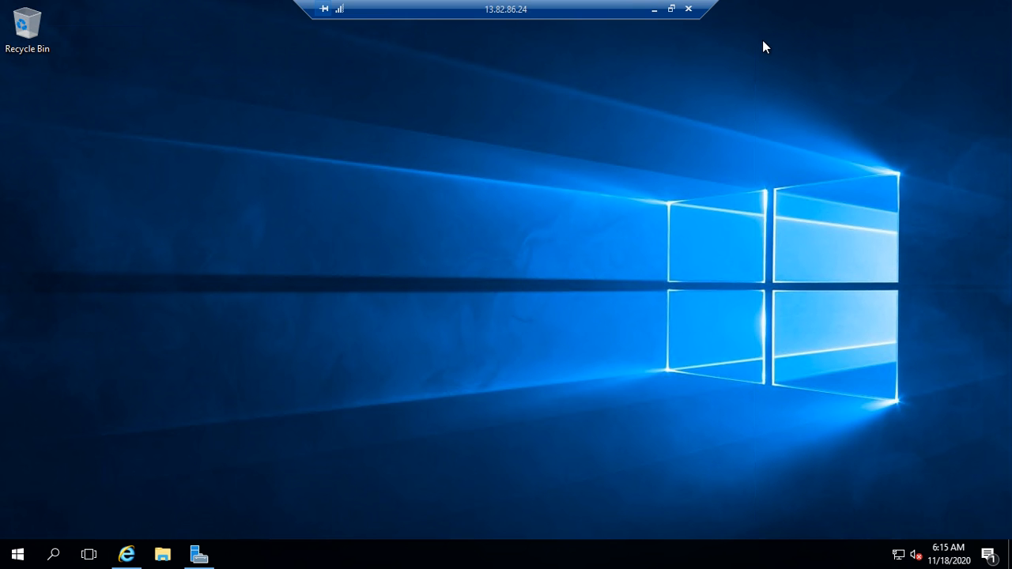
{"action": "left_click", "coordinate": [128, 554]}
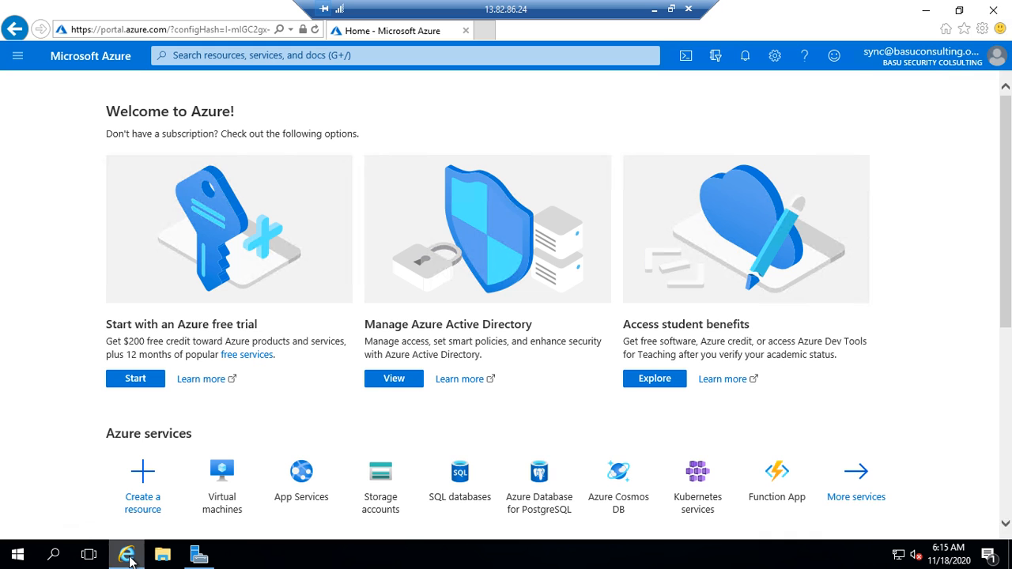
{"action": "left_click", "coordinate": [487, 31]}
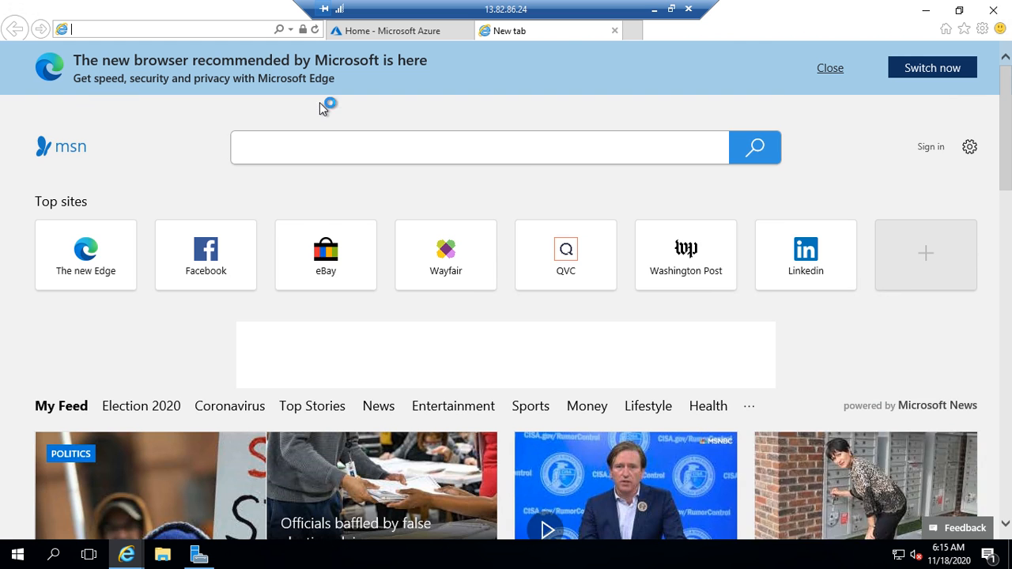
Step: Search Bing for 'download azure ad connect' and open the Microsoft download page result
{"action": "left_click", "coordinate": [269, 142]}
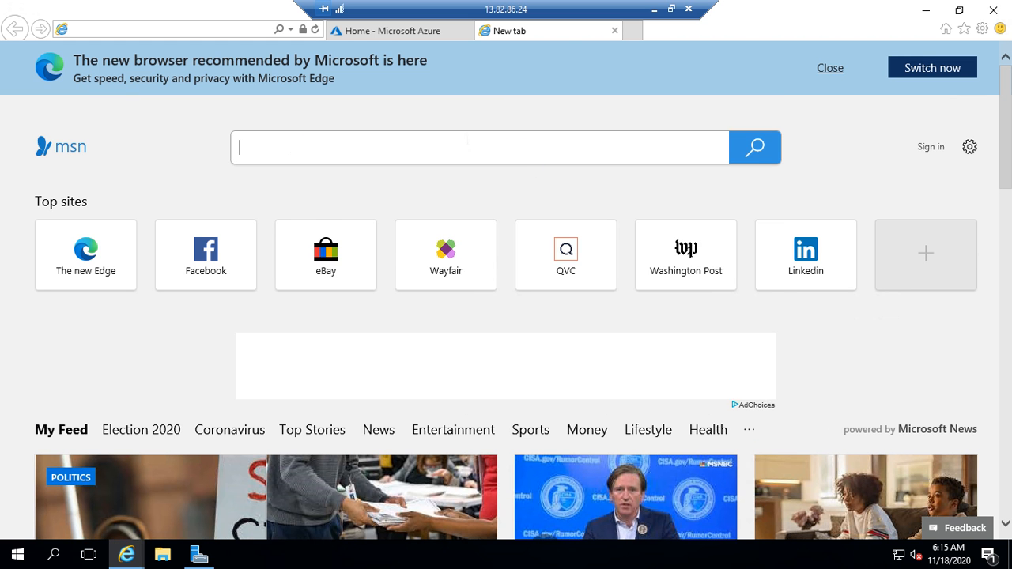
{"action": "type", "text": "downl;oad"}
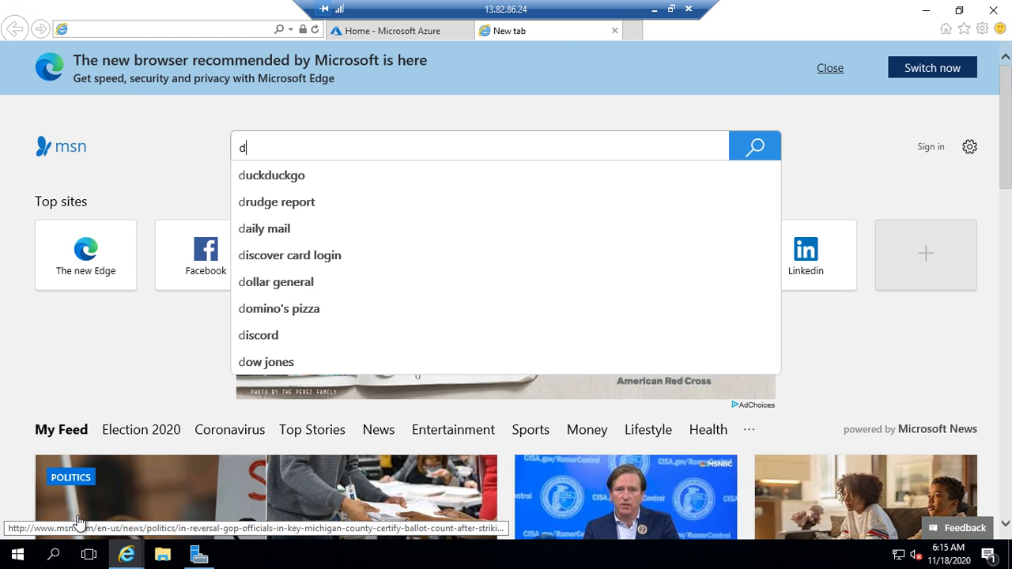
{"action": "key", "text": "BackSpace"}
{"action": "key", "text": "BackSpace"}
{"action": "key", "text": "BackSpace"}
{"action": "key", "text": "BackSpace"}
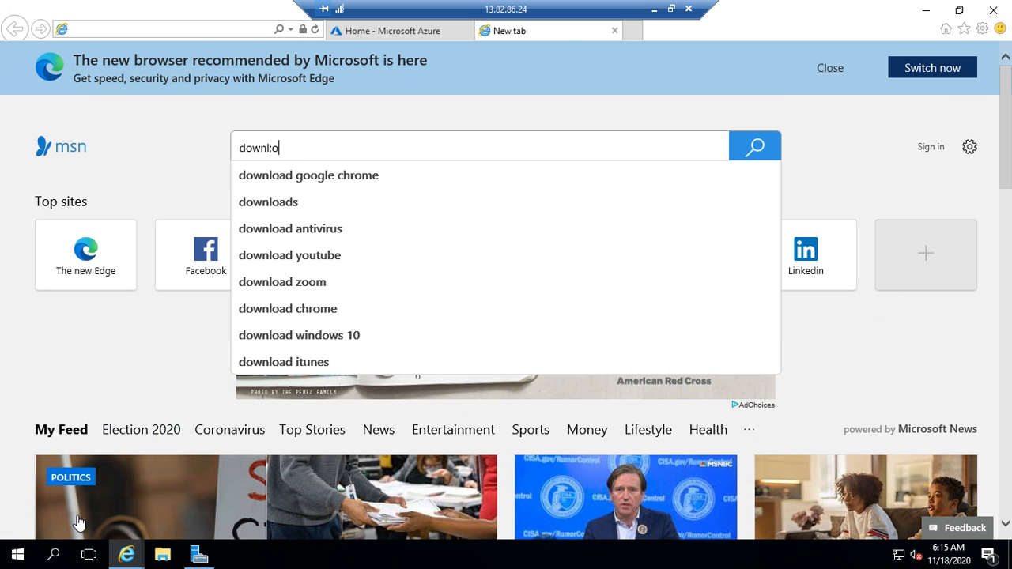
{"action": "type", "text": "oad azure ad"}
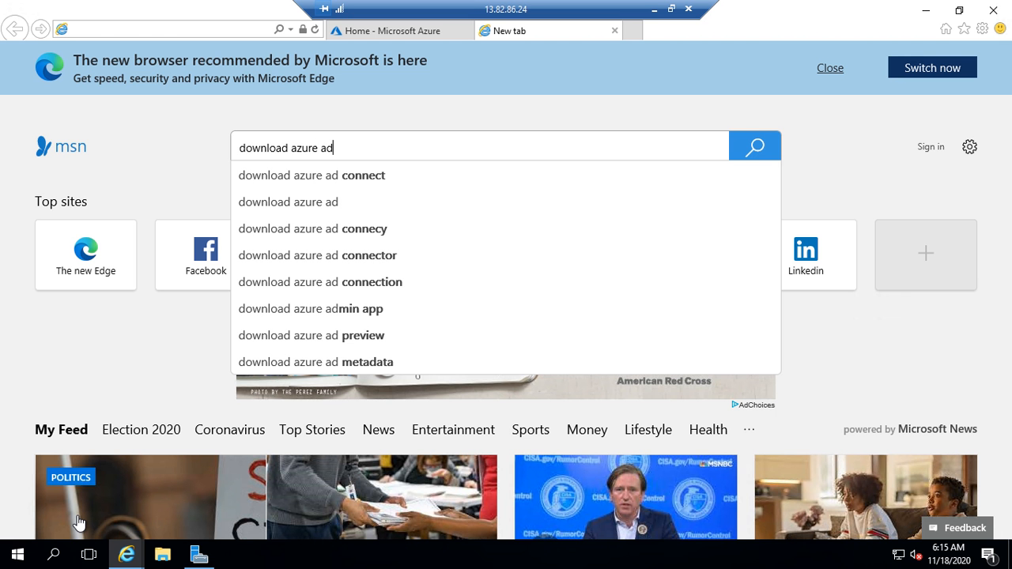
{"action": "key", "text": "Down"}
{"action": "key", "text": "Return"}
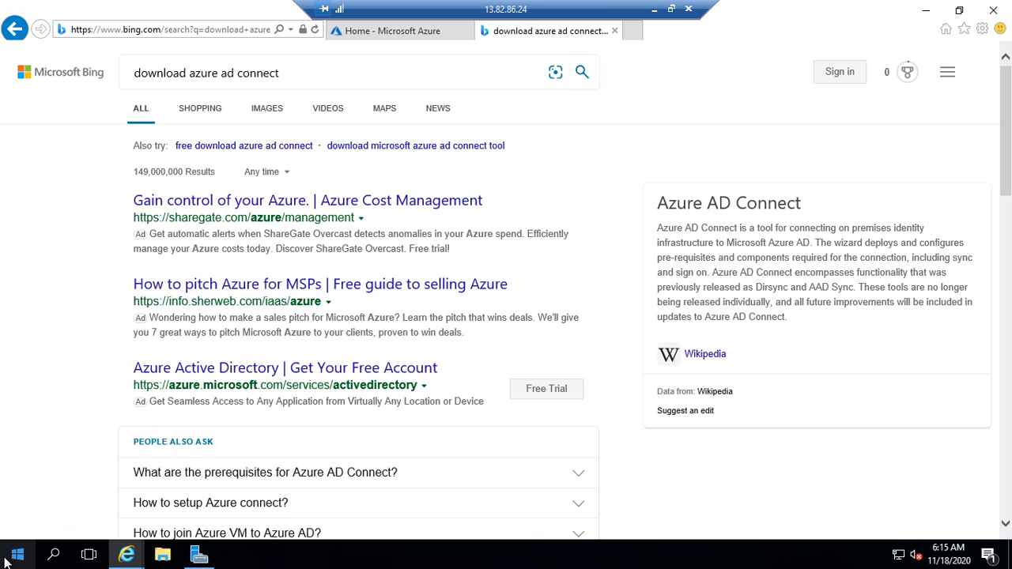
{"action": "scroll", "coordinate": [364, 261], "scroll_direction": "down", "scroll_amount": 1}
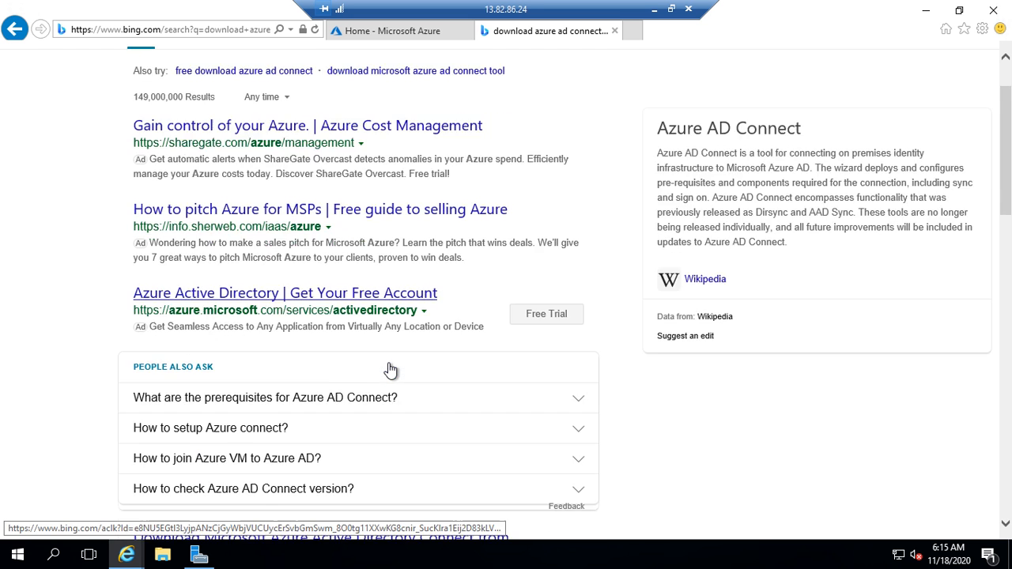
{"action": "scroll", "coordinate": [390, 370], "scroll_direction": "down", "scroll_amount": 3}
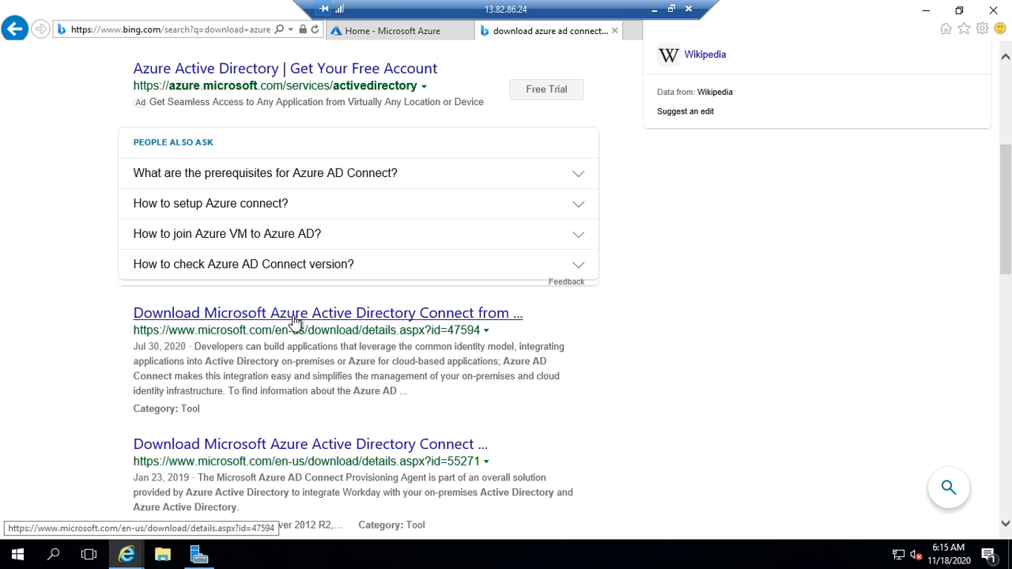
{"action": "left_click", "coordinate": [398, 316]}
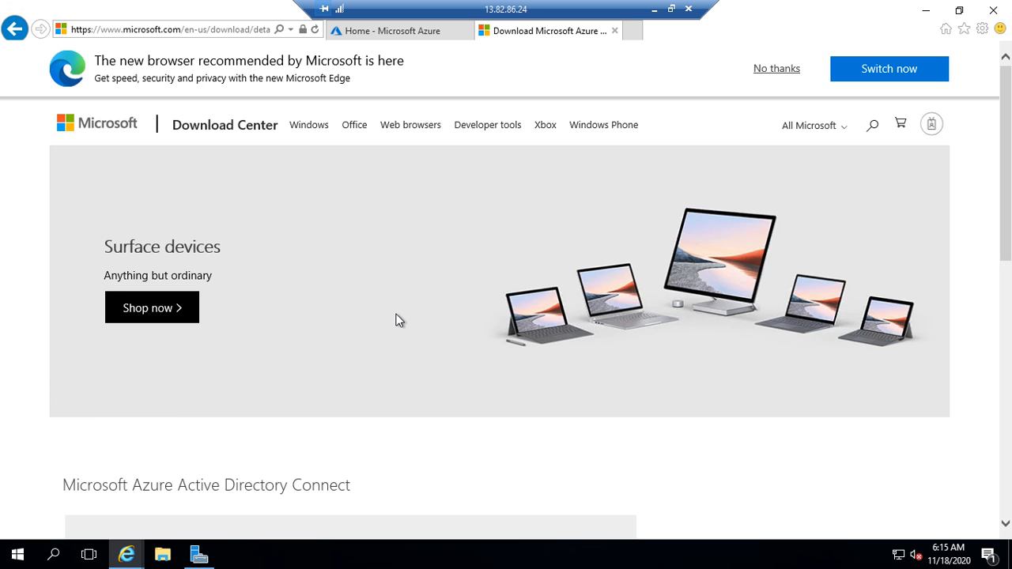
Step: Download AzureADConnect.msi from the Download Center and run it to launch setup
{"action": "scroll", "coordinate": [210, 306], "scroll_direction": "down", "scroll_amount": 4}
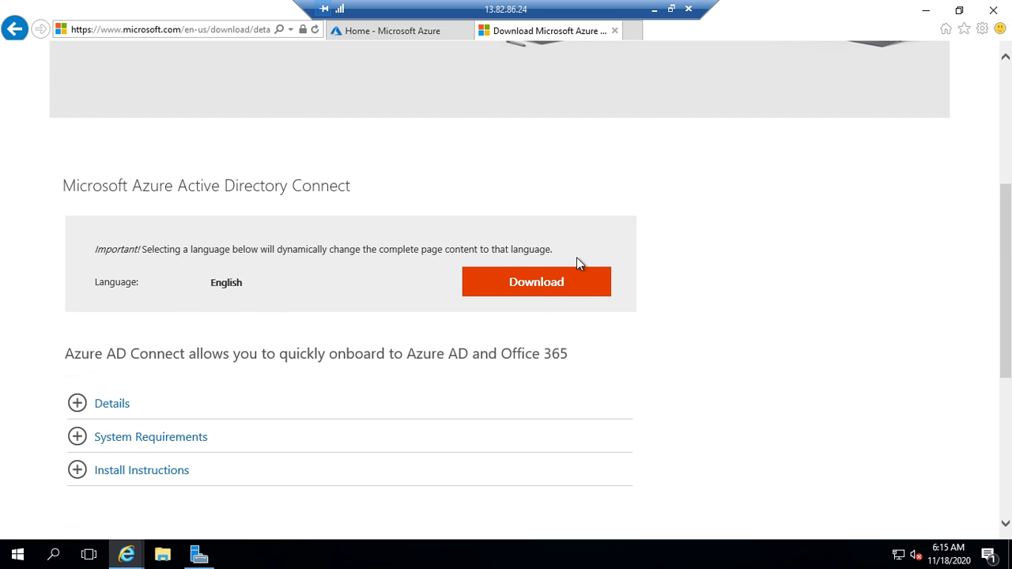
{"action": "left_click", "coordinate": [544, 287]}
{"action": "triple_click", "coordinate": [199, 190]}
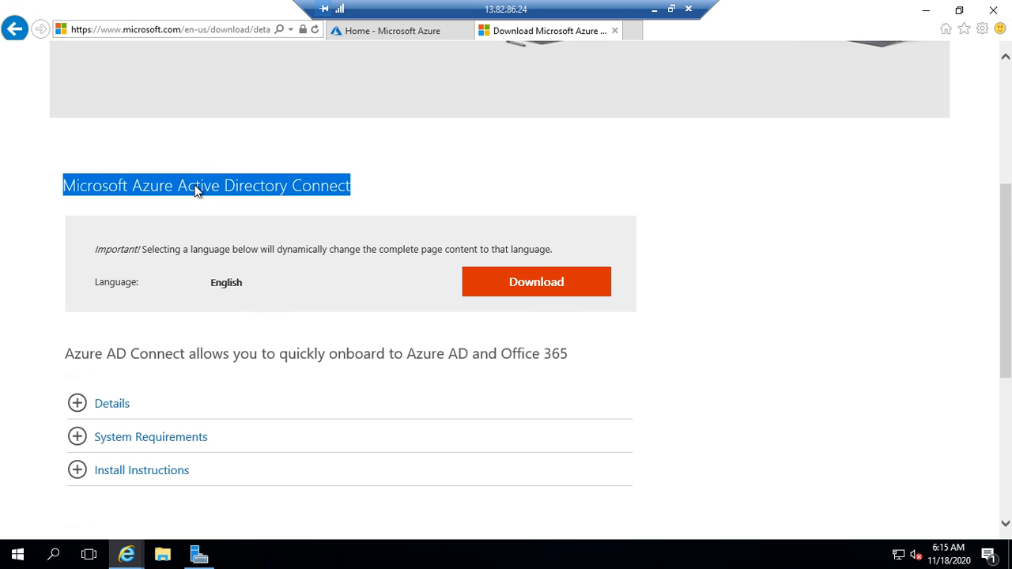
{"action": "left_click", "coordinate": [565, 287]}
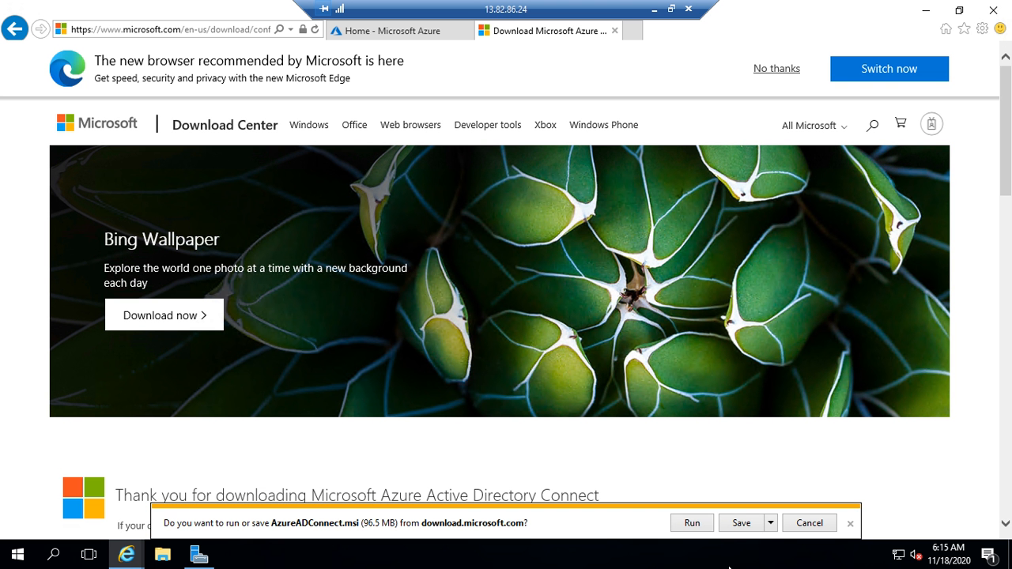
{"action": "left_click", "coordinate": [703, 526]}
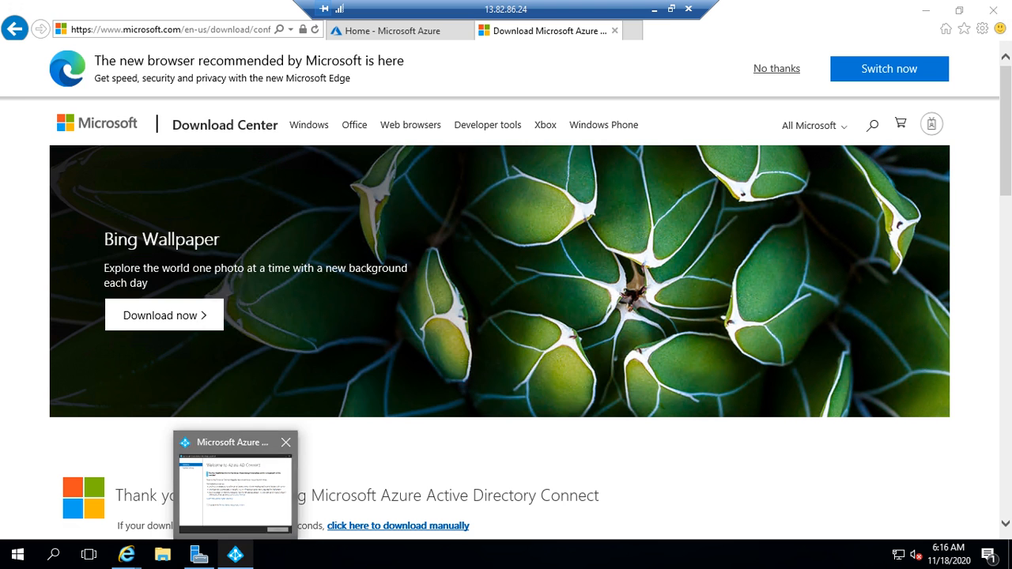
Step: Center the Azure AD Connect wizard, accept the licence terms, choose express settings, then window the remote session
{"action": "left_click", "coordinate": [236, 557]}
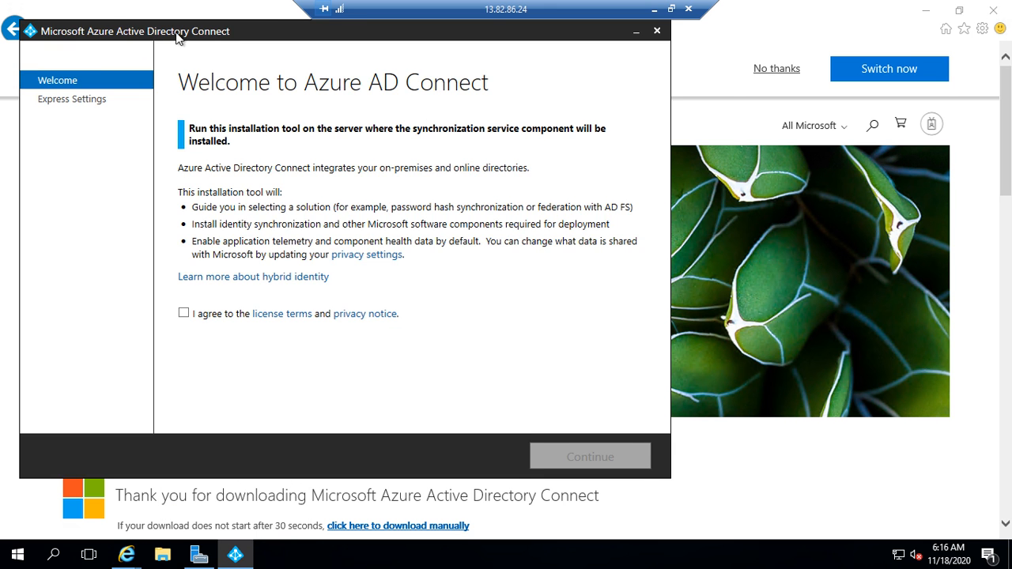
{"action": "left_click_drag", "start_coordinate": [212, 41], "coordinate": [488, 61]}
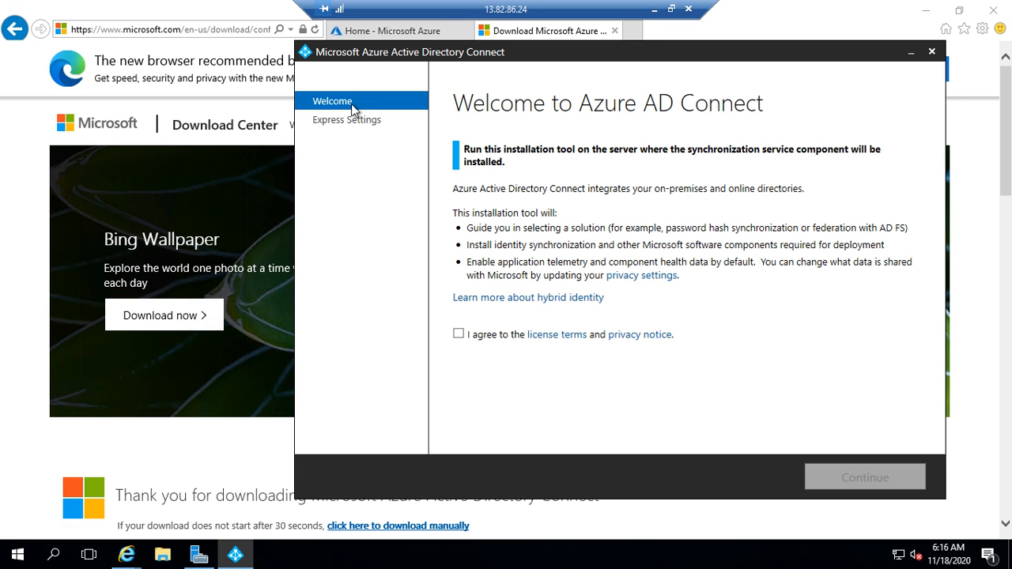
{"action": "left_click", "coordinate": [458, 335]}
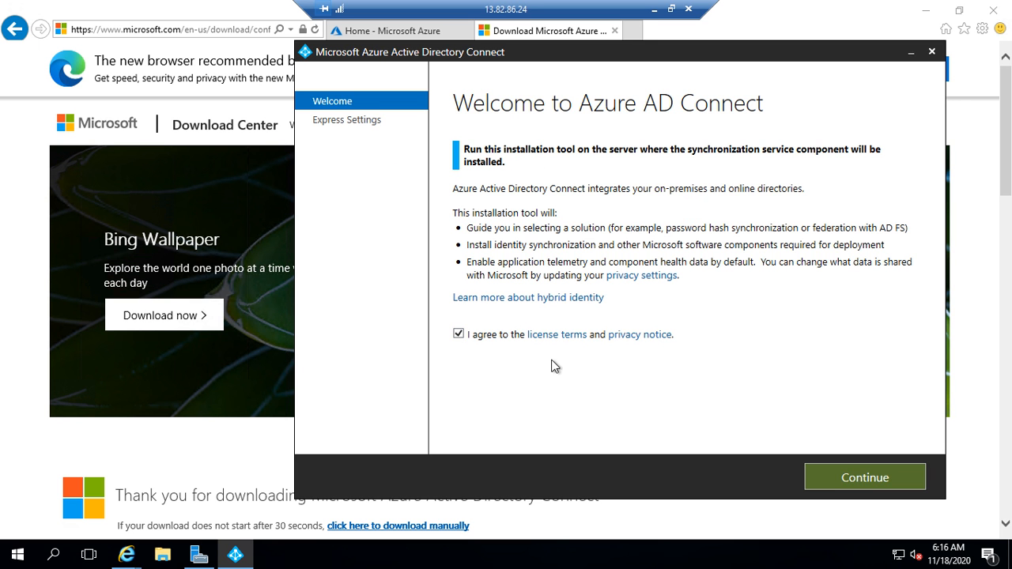
{"action": "left_click", "coordinate": [876, 475]}
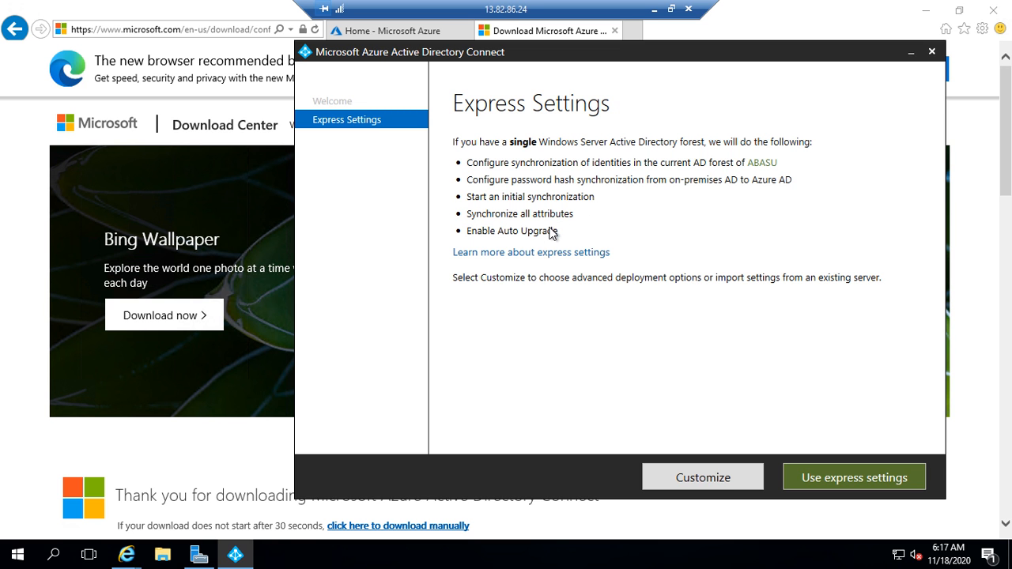
{"action": "left_click", "coordinate": [868, 484]}
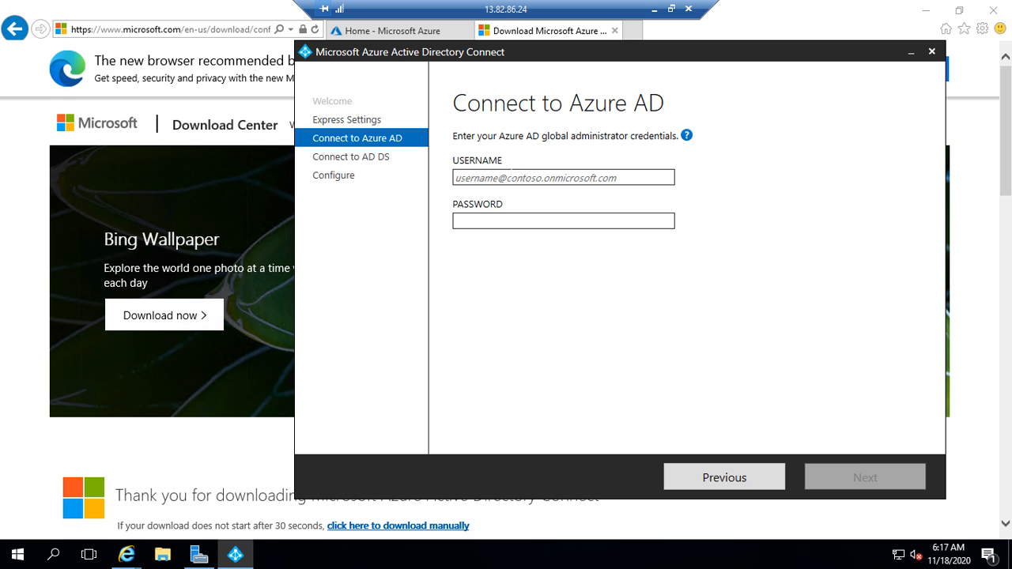
{"action": "left_click", "coordinate": [672, 8]}
Step: Copy the sync account address from line 2 in Notepad++ and return to the maximized remote session
{"action": "left_click", "coordinate": [490, 554]}
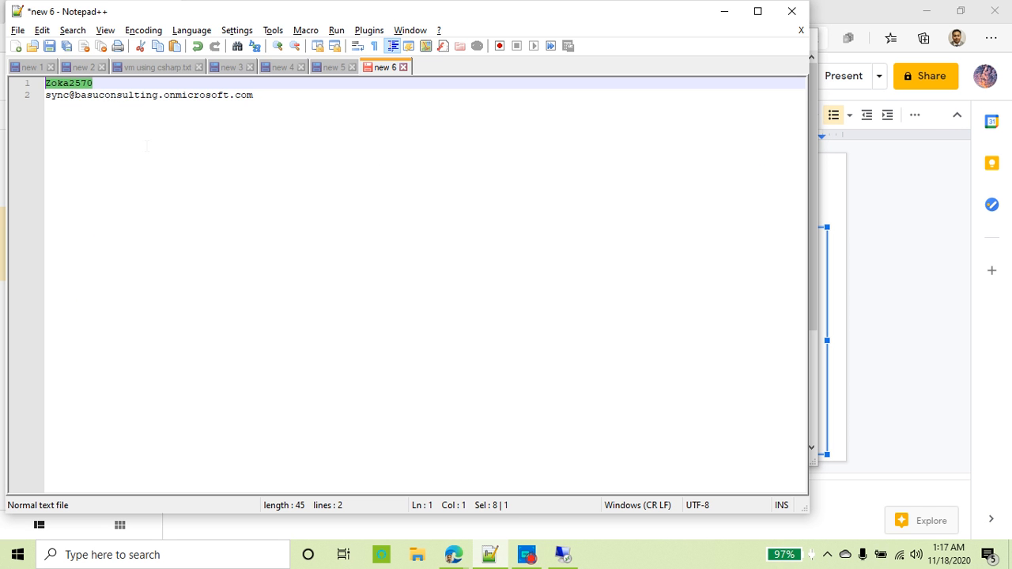
{"action": "left_click", "coordinate": [116, 95]}
{"action": "triple_click", "coordinate": [116, 95]}
{"action": "right_click", "coordinate": [115, 99]}
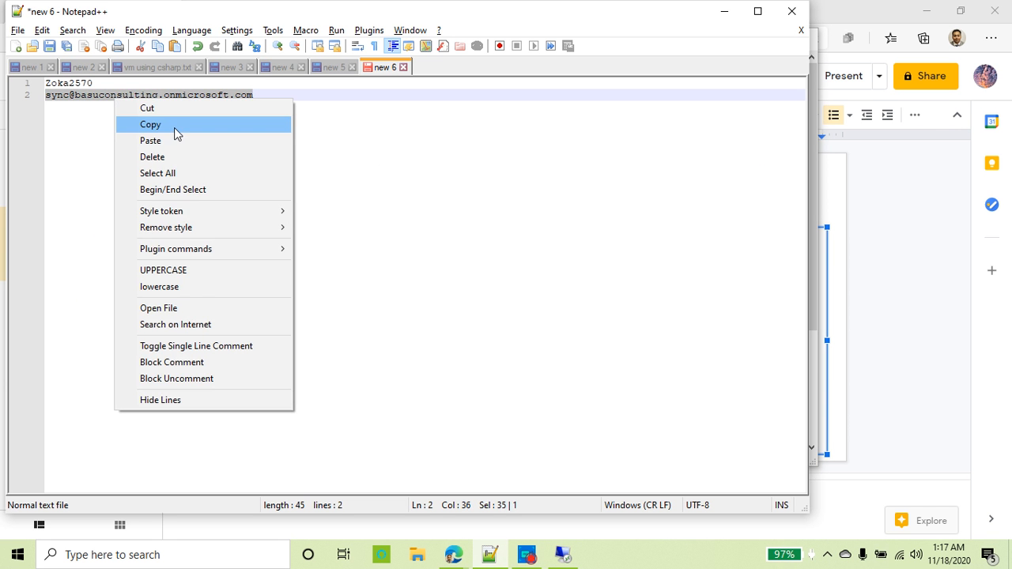
{"action": "left_click", "coordinate": [163, 124]}
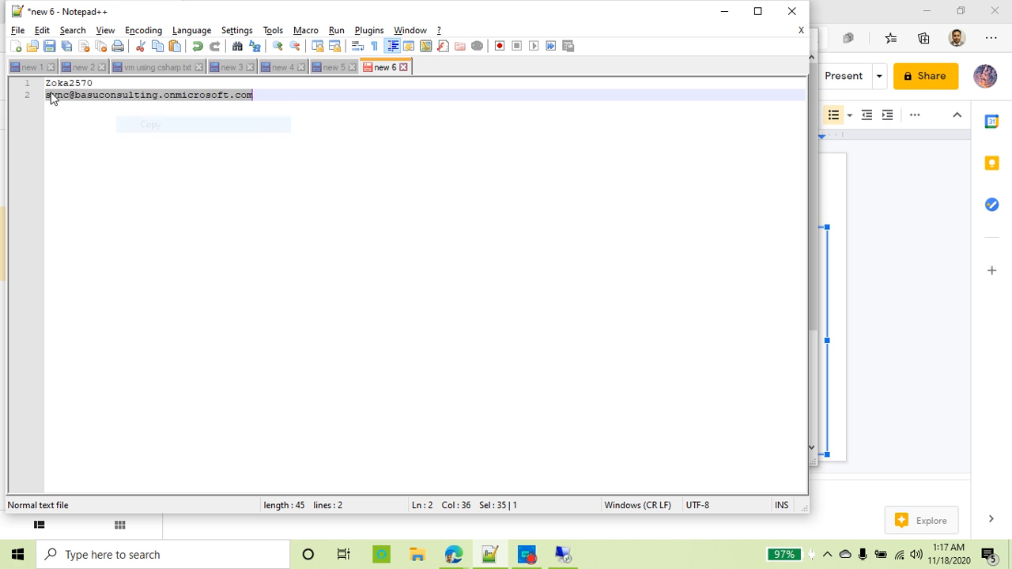
{"action": "left_click", "coordinate": [725, 13]}
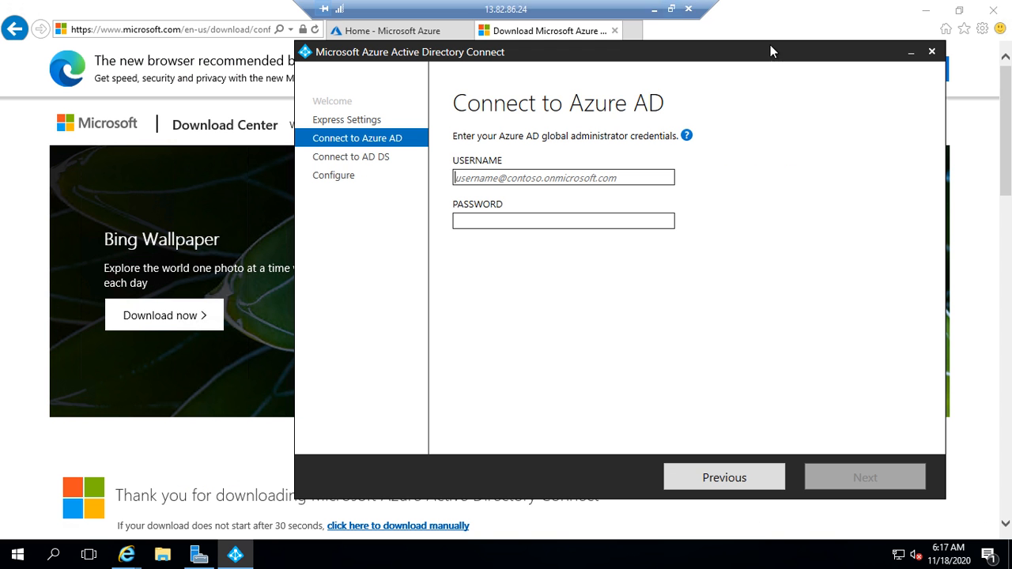
{"action": "left_click", "coordinate": [766, 39]}
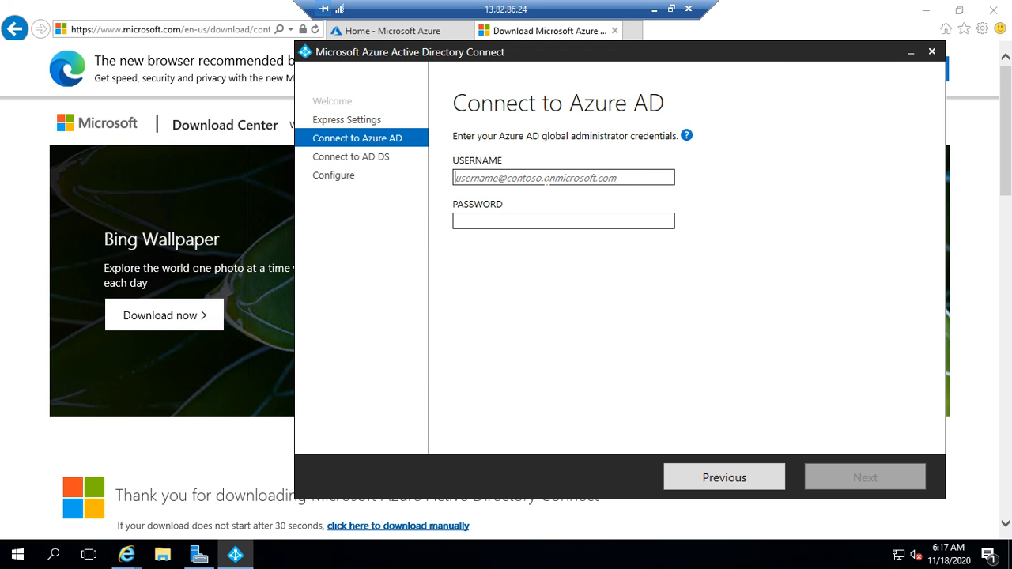
Step: Paste the sync account address as the Azure AD username and type the account password
{"action": "key", "text": "ctrl+v"}
{"action": "left_click", "coordinate": [535, 220]}
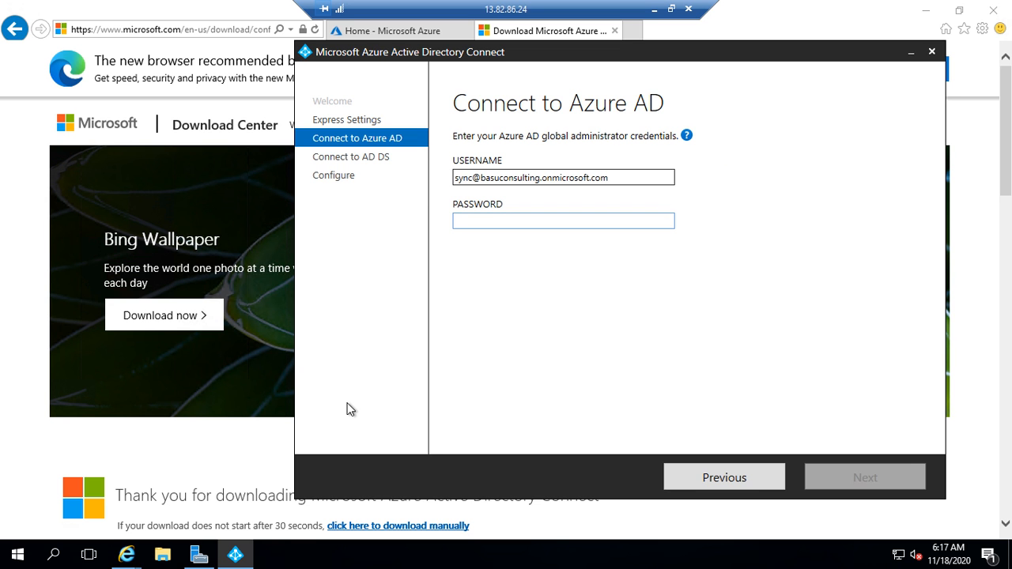
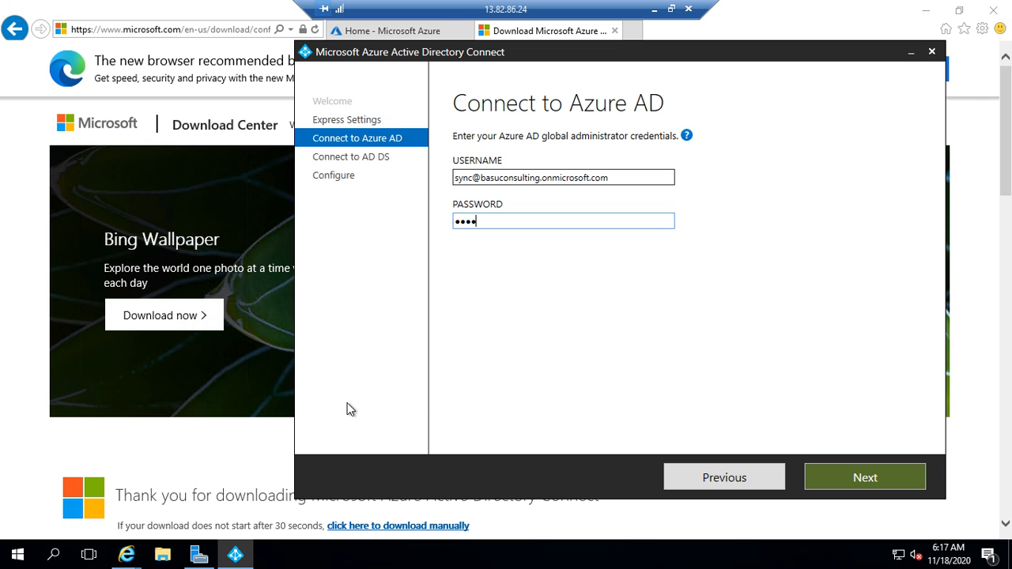
Step: Verify the Azure AD sign-in, then submit the domain sync admin account and password for AD DS
{"action": "left_click", "coordinate": [870, 479]}
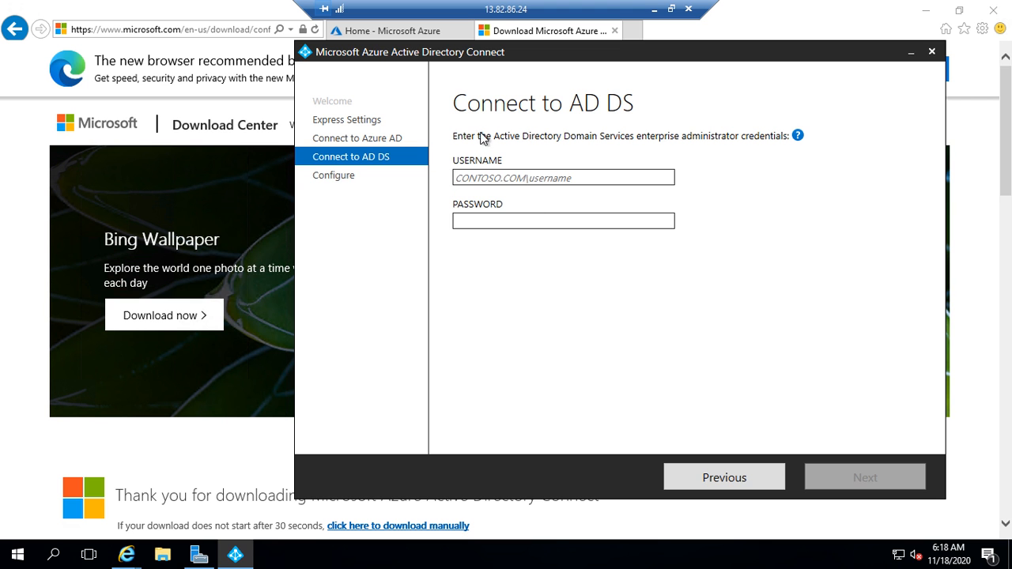
{"action": "mouse_move", "coordinate": [809, 141]}
{"action": "type", "text": "abasu"}
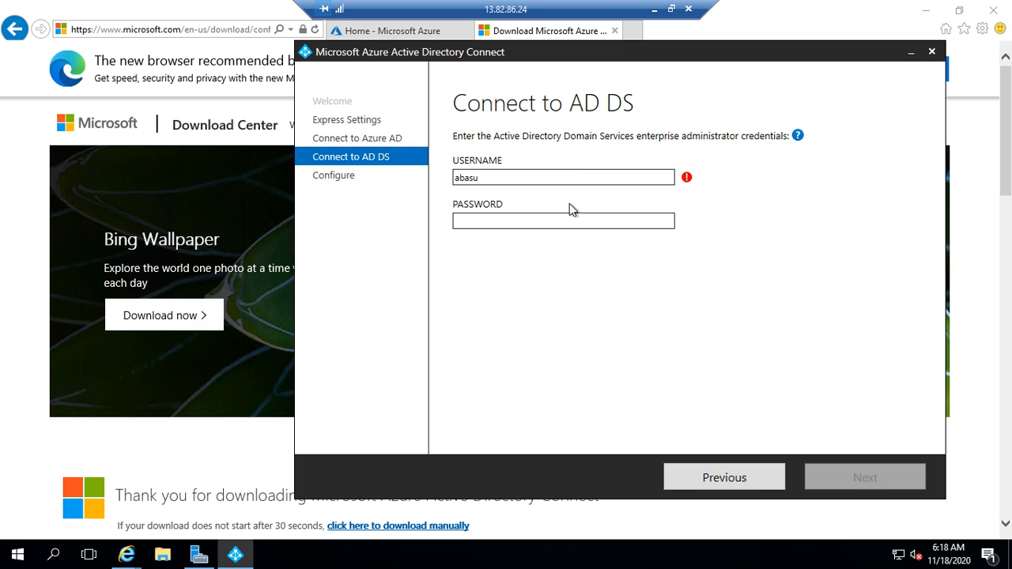
{"action": "type", "text": "\\syncadmin"}
{"action": "key", "text": "Tab"}
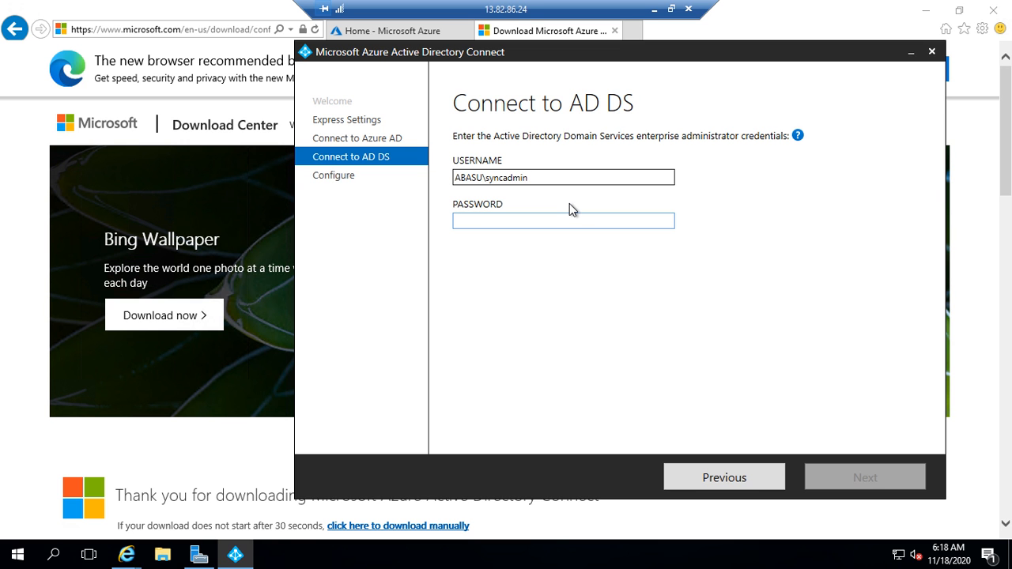
{"action": "type", "text": "*"}
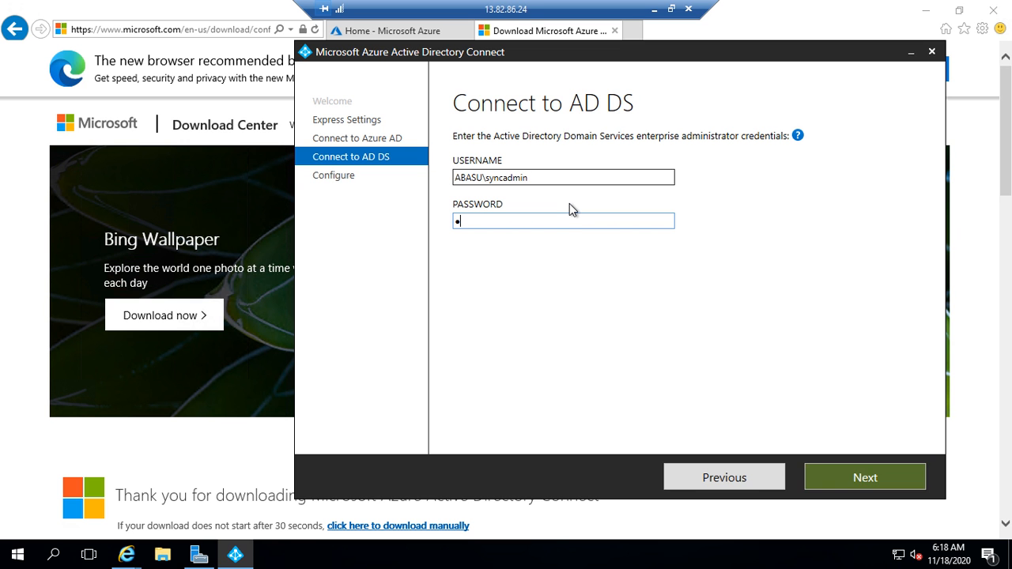
{"action": "type", "text": "***********"}
{"action": "left_click", "coordinate": [867, 477]}
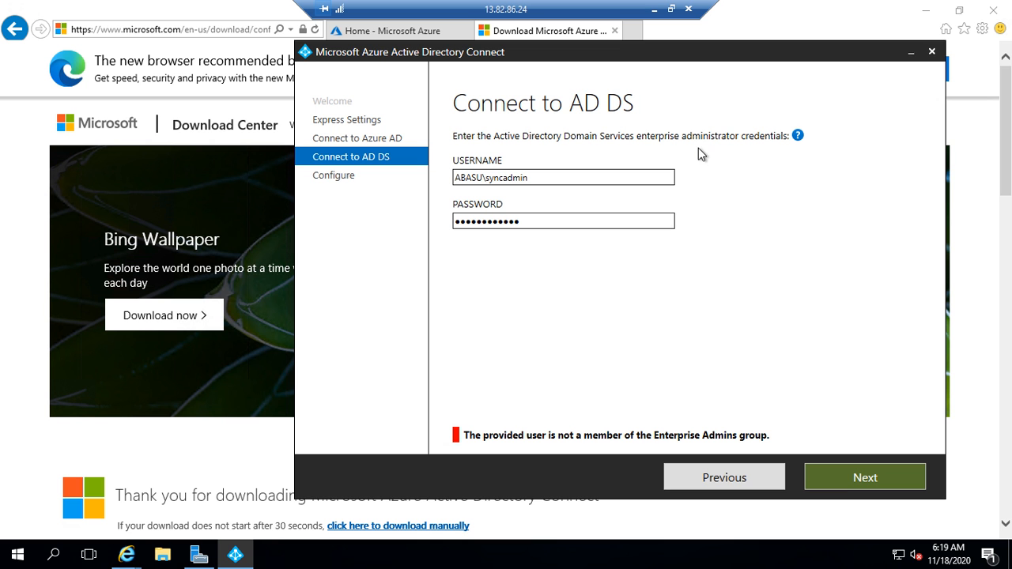
Step: Go back to express settings, re-enter the Azure AD administrator password, and verify it again
{"action": "left_click", "coordinate": [748, 480]}
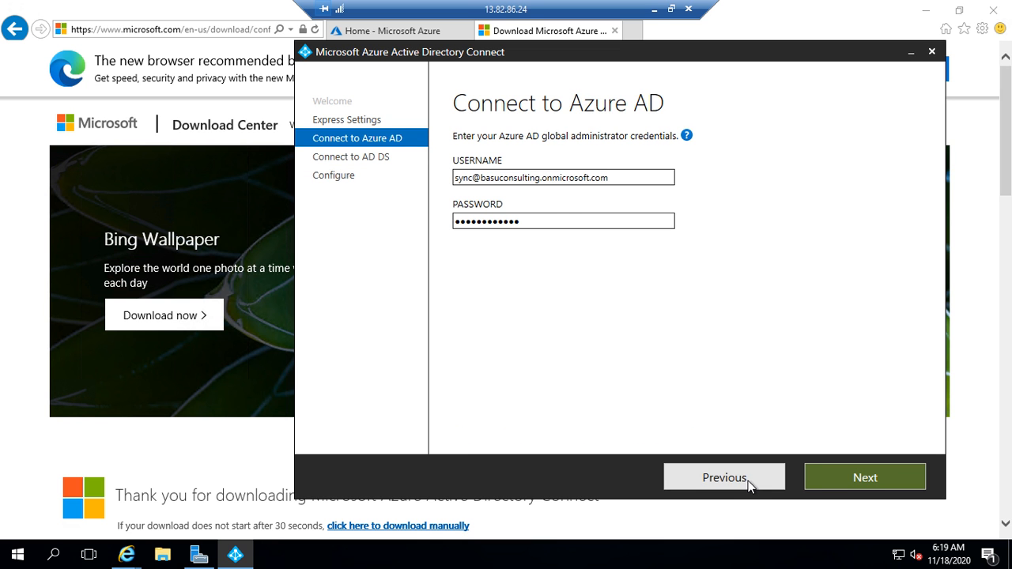
{"action": "left_click", "coordinate": [748, 480]}
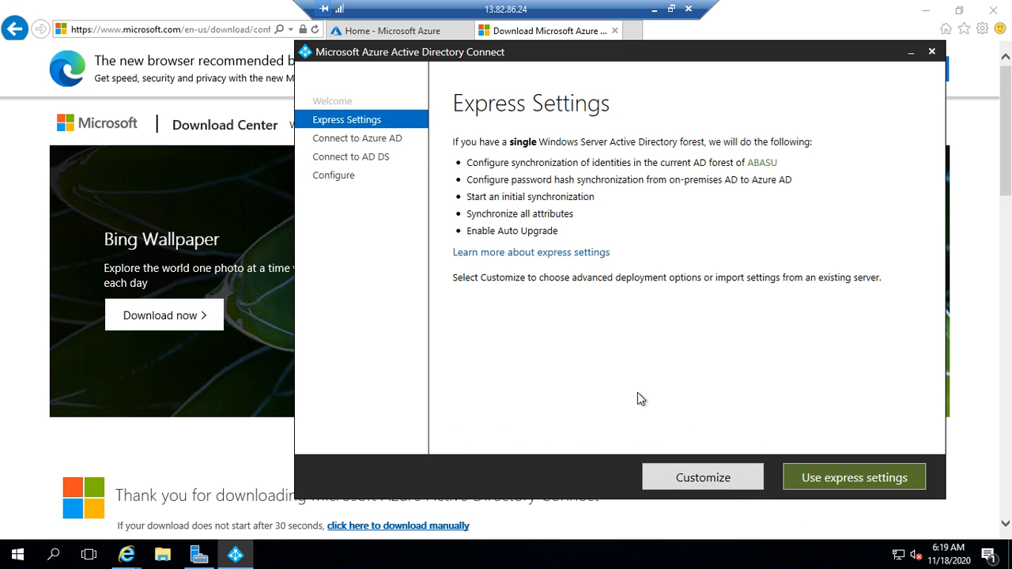
{"action": "left_click", "coordinate": [831, 488]}
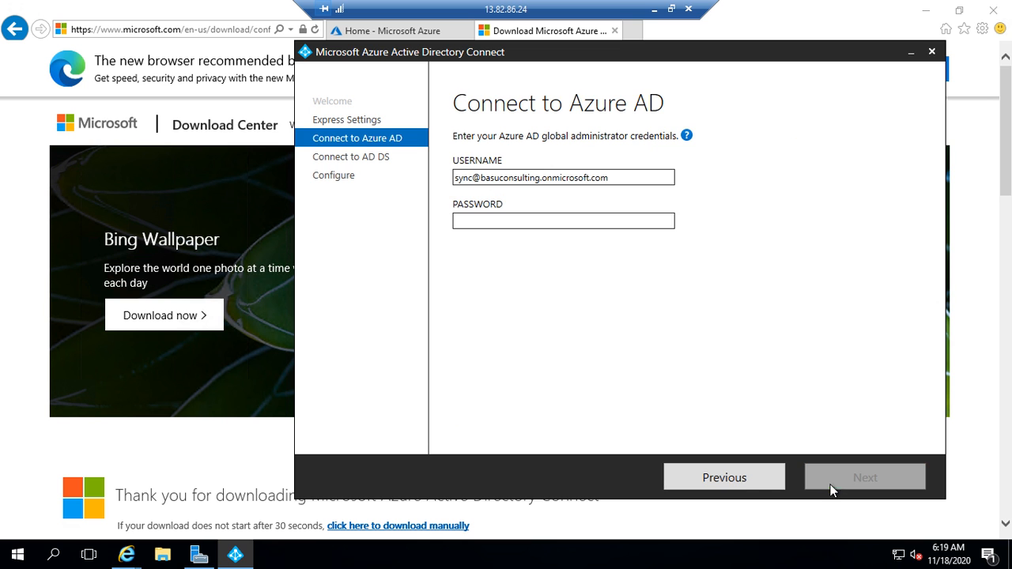
{"action": "left_click", "coordinate": [548, 220]}
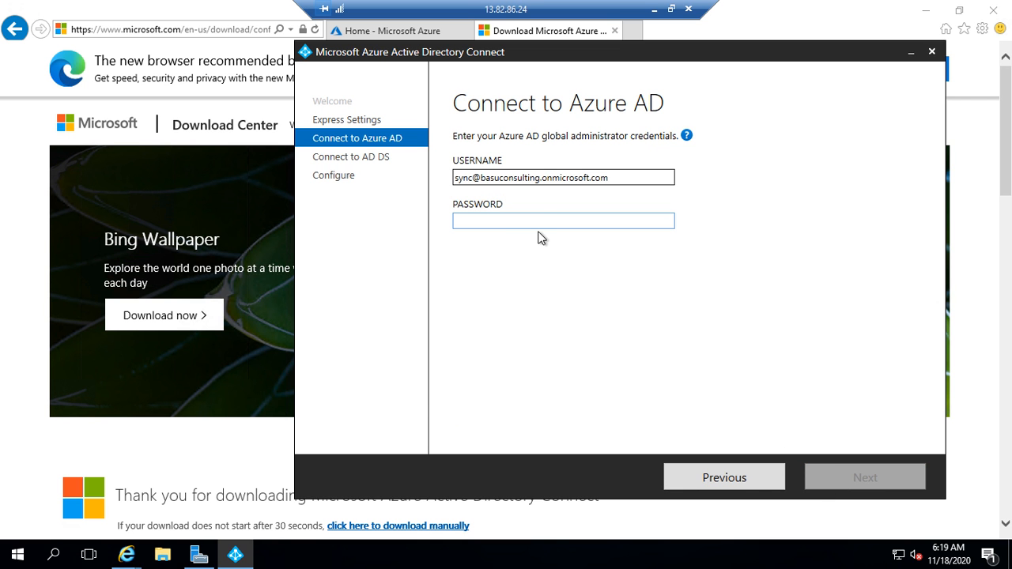
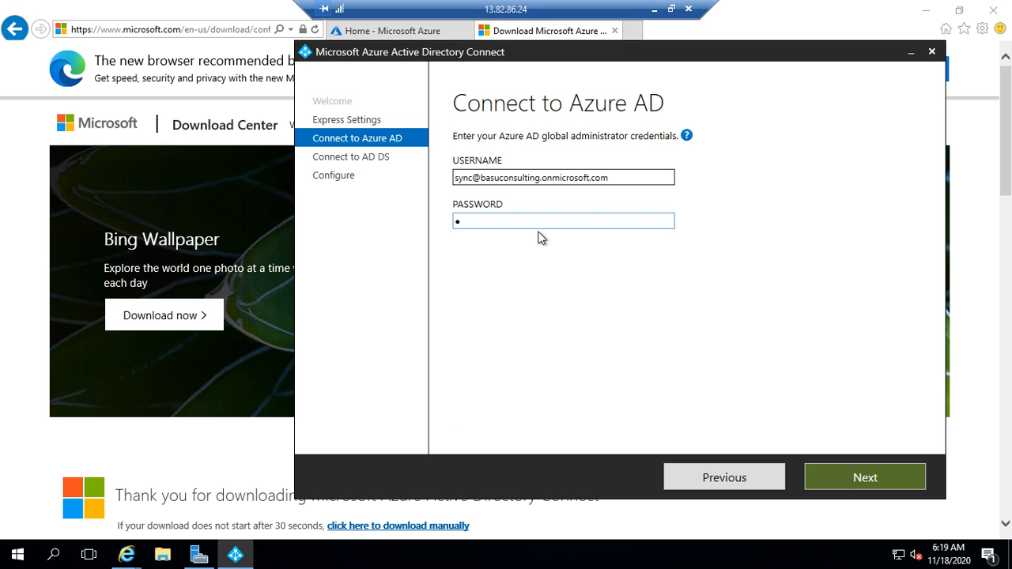
{"action": "left_click", "coordinate": [870, 481]}
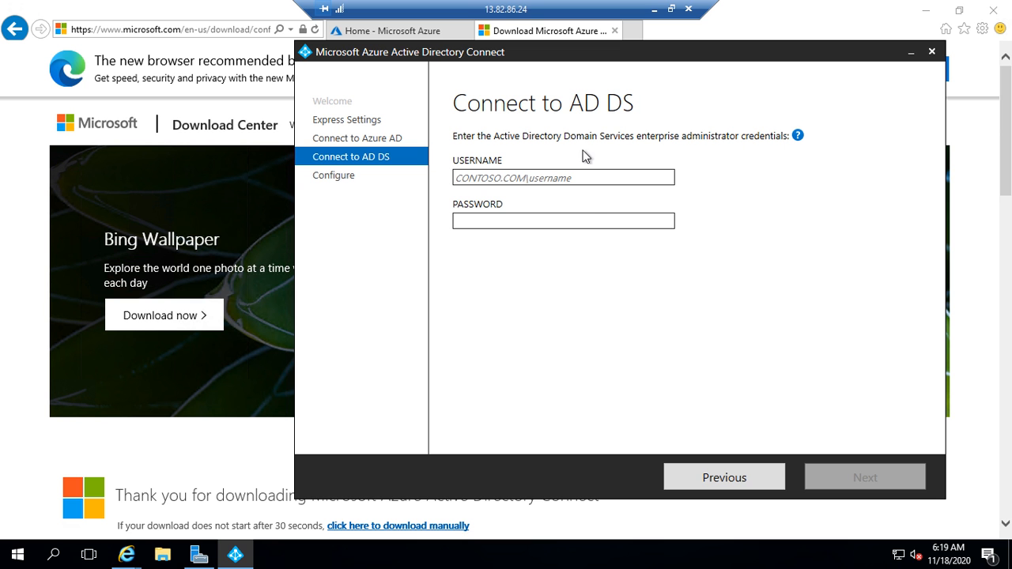
Step: Launch Active Directory Users and Computers from Server Manager's Tools menu and browse the abasu.com users
{"action": "left_click", "coordinate": [197, 557]}
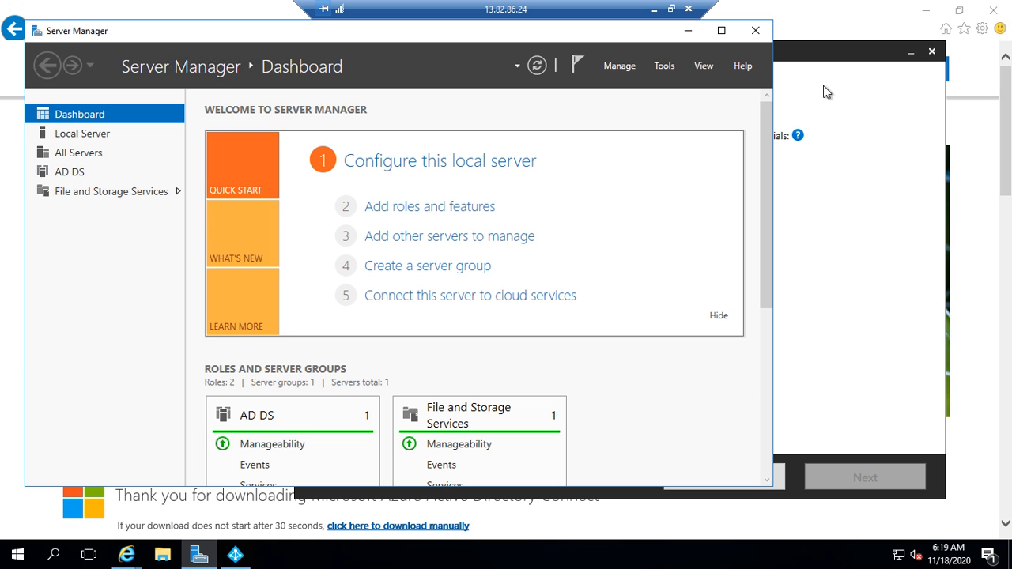
{"action": "left_click", "coordinate": [704, 67]}
{"action": "left_click", "coordinate": [665, 66]}
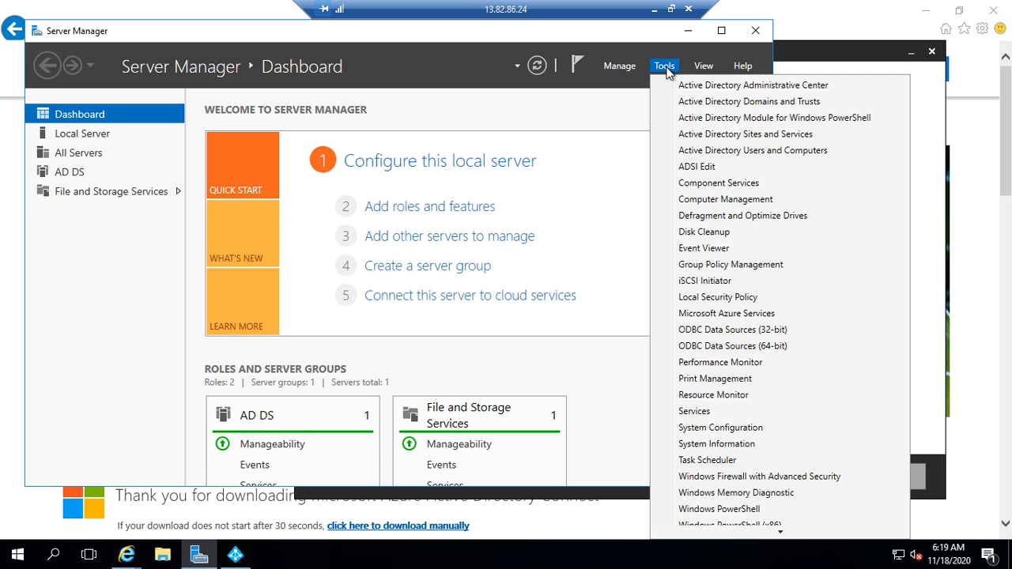
{"action": "left_click", "coordinate": [786, 150]}
{"action": "scroll", "coordinate": [546, 435], "scroll_direction": "down", "scroll_amount": 2}
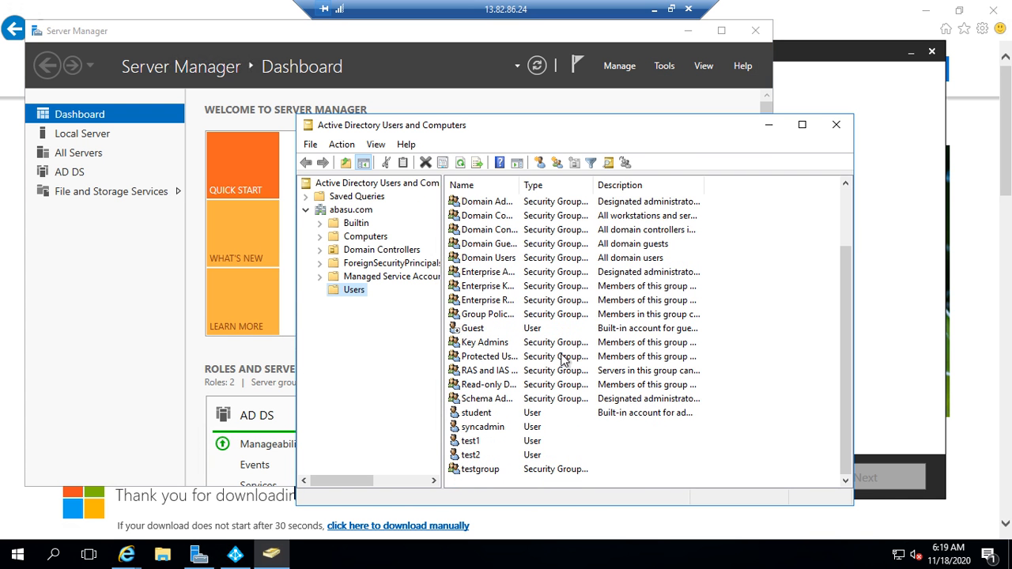
Step: Add the syncadmin account to the Enterprise Admins group and apply the change
{"action": "left_click", "coordinate": [491, 430]}
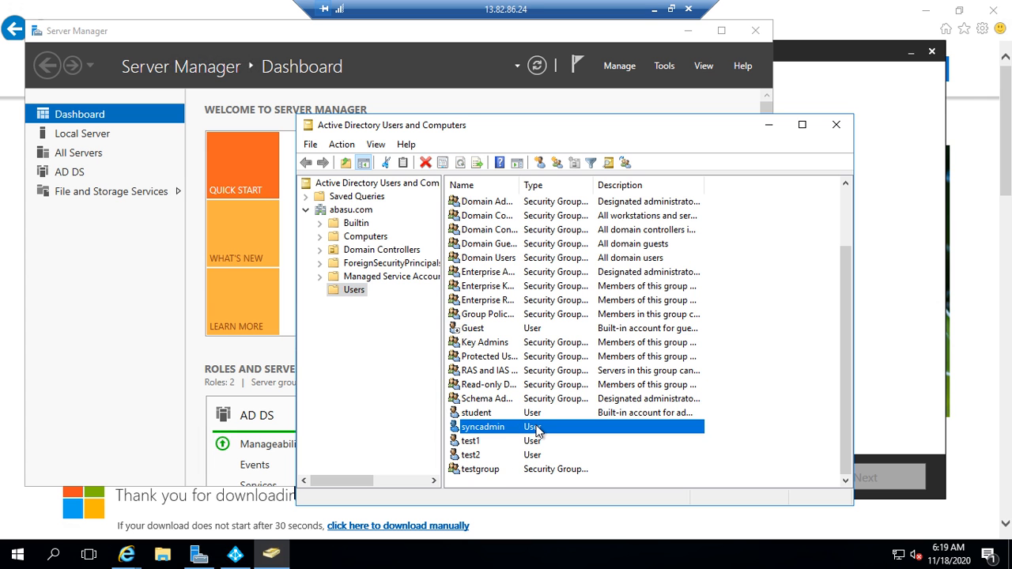
{"action": "double_click", "coordinate": [538, 430]}
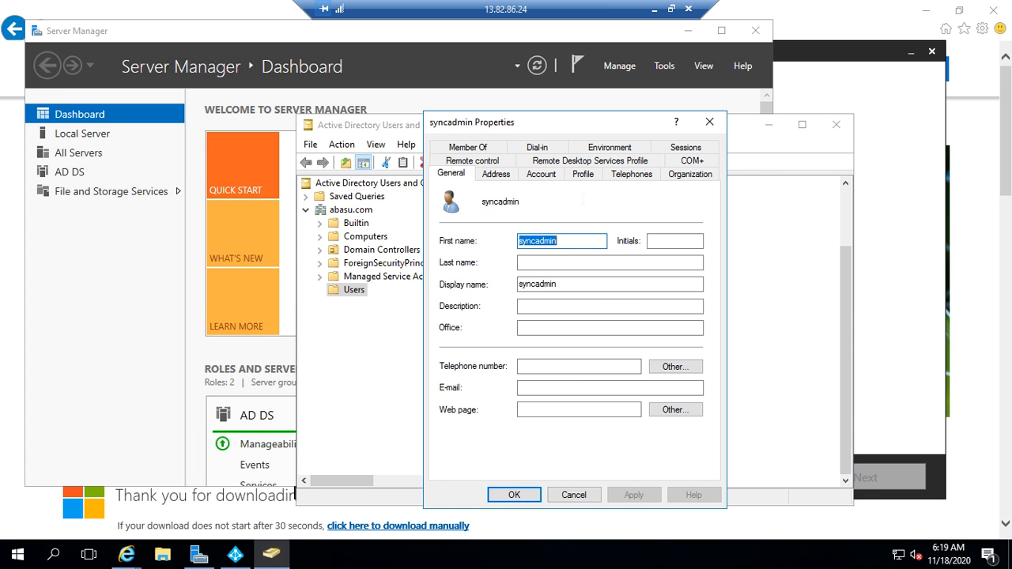
{"action": "left_click", "coordinate": [479, 149]}
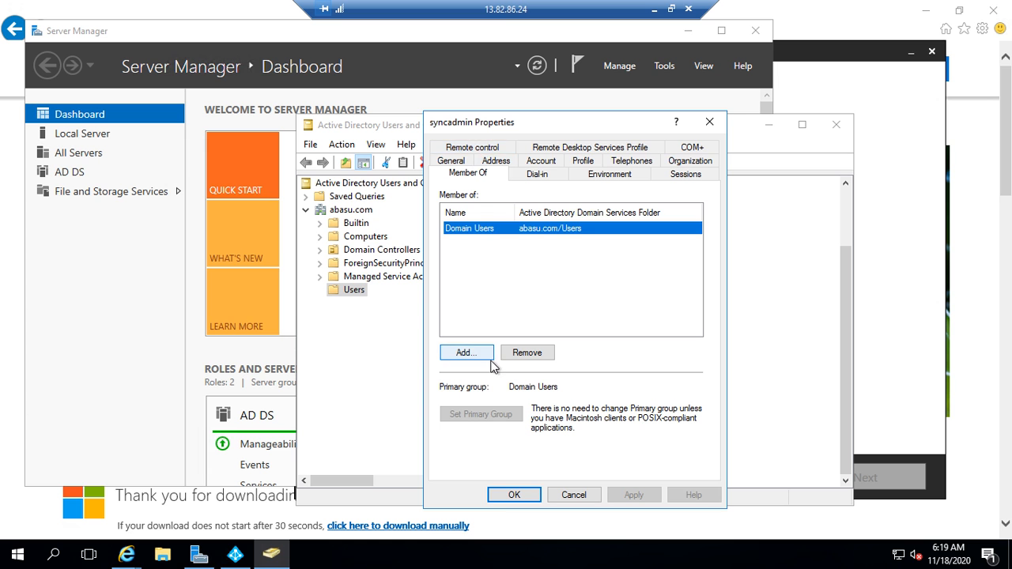
{"action": "left_click", "coordinate": [467, 353]}
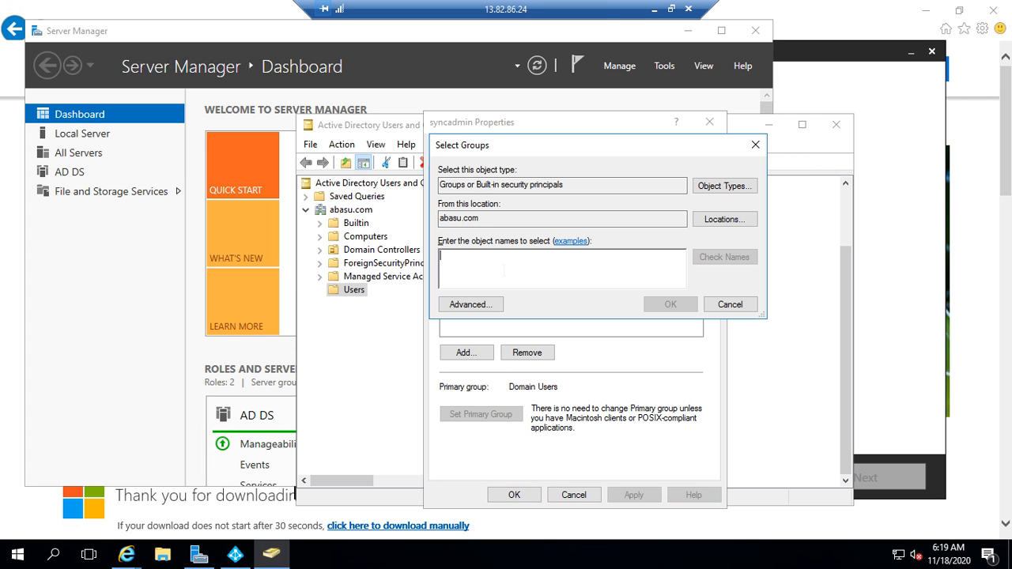
{"action": "type", "text": "Enter"}
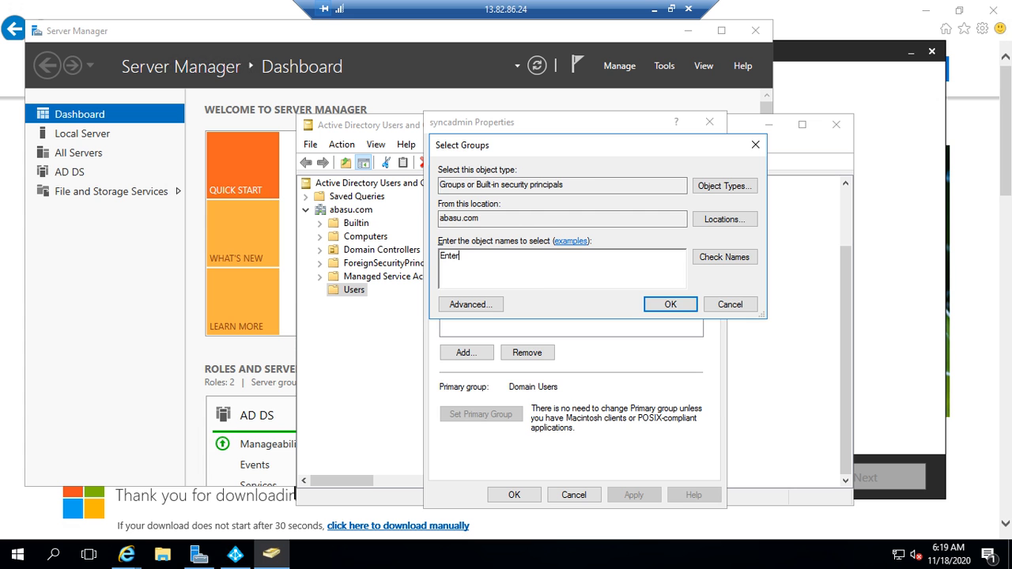
{"action": "left_click", "coordinate": [732, 261]}
{"action": "left_click", "coordinate": [526, 265]}
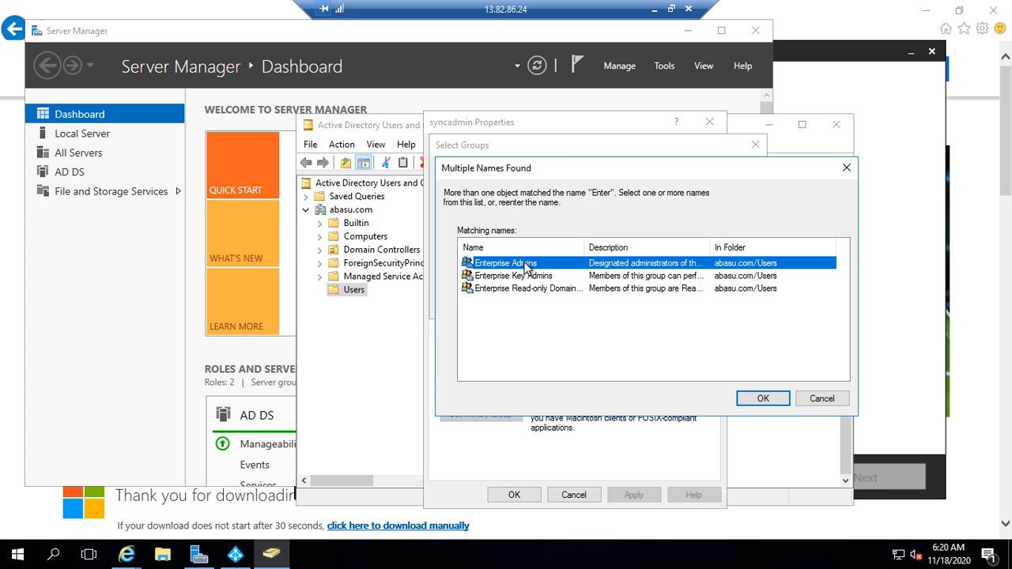
{"action": "left_click", "coordinate": [763, 398]}
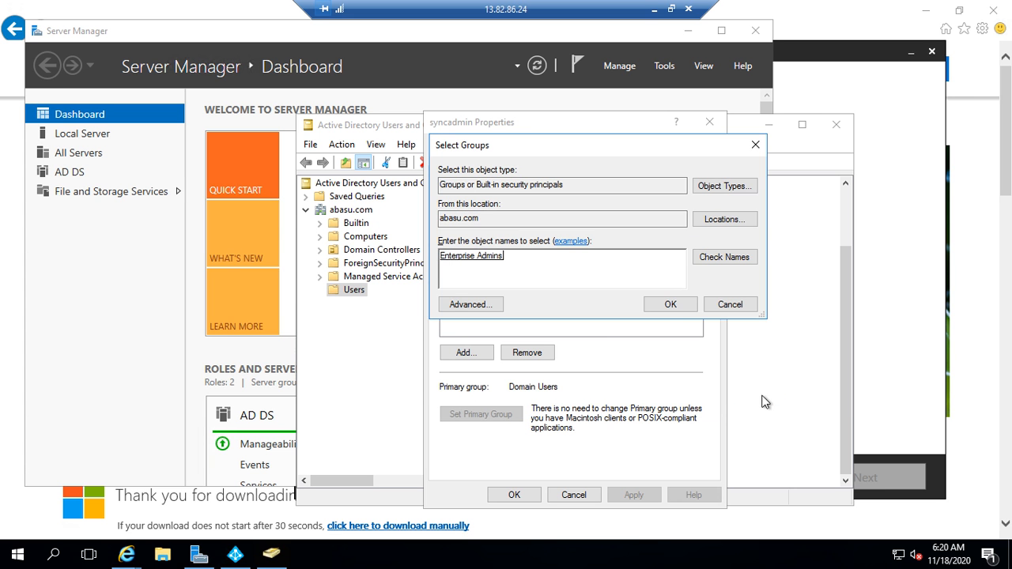
{"action": "left_click", "coordinate": [668, 310]}
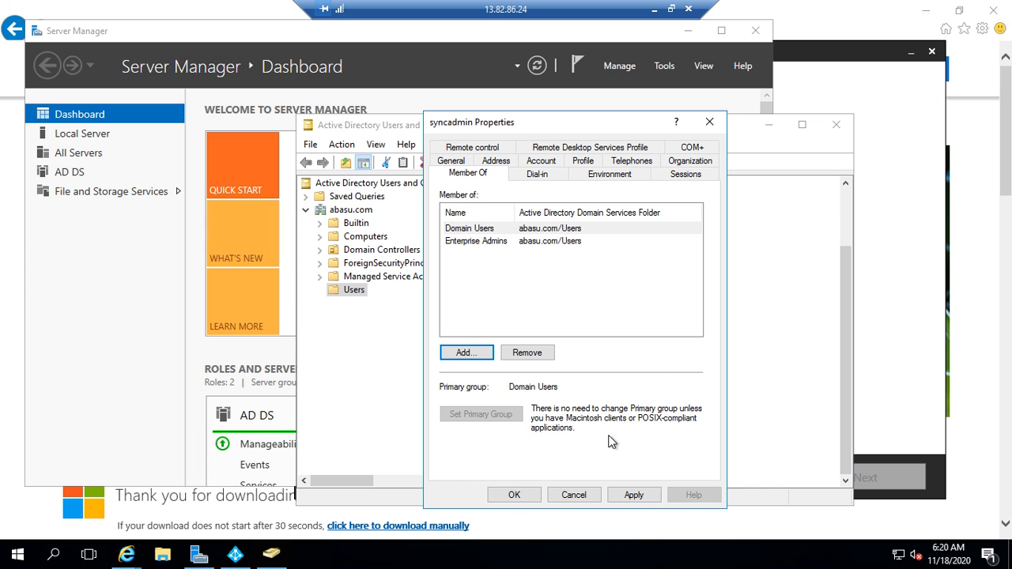
{"action": "left_click", "coordinate": [635, 497]}
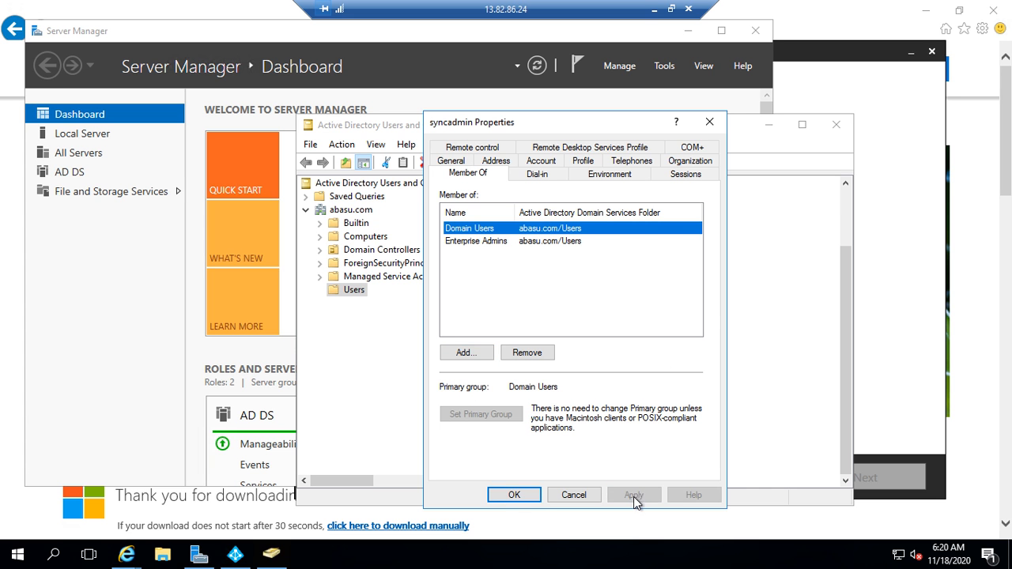
{"action": "left_click", "coordinate": [515, 496]}
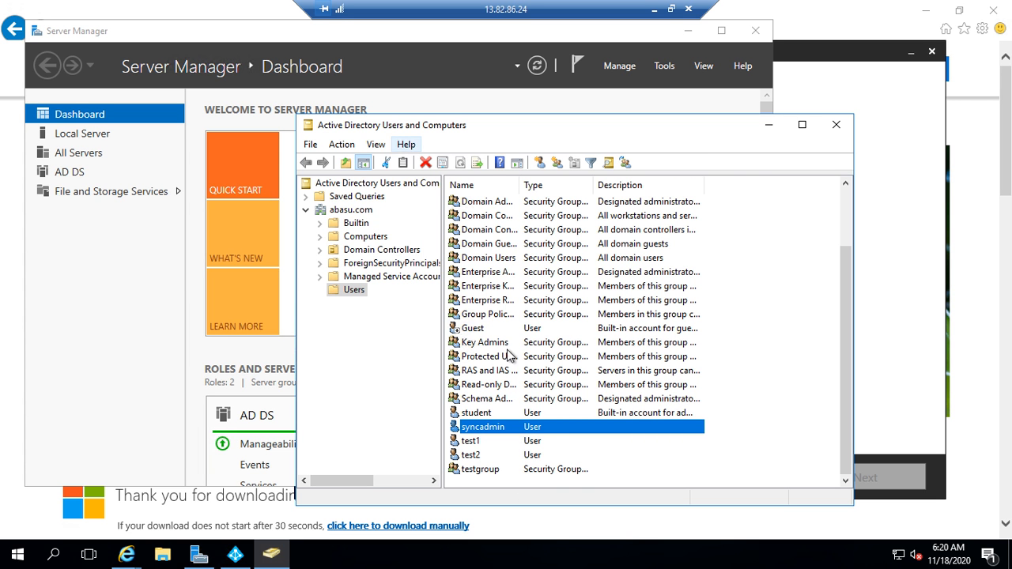
Step: Reopen syncadmin's Member Of list to confirm the Enterprise Admins membership
{"action": "double_click", "coordinate": [550, 431]}
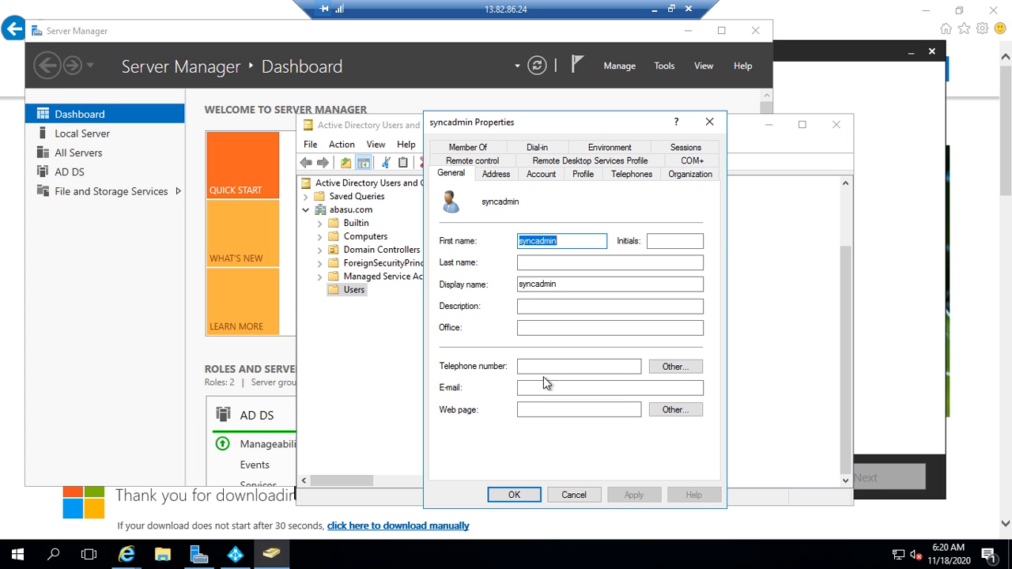
{"action": "left_click", "coordinate": [474, 162]}
{"action": "left_click", "coordinate": [473, 152]}
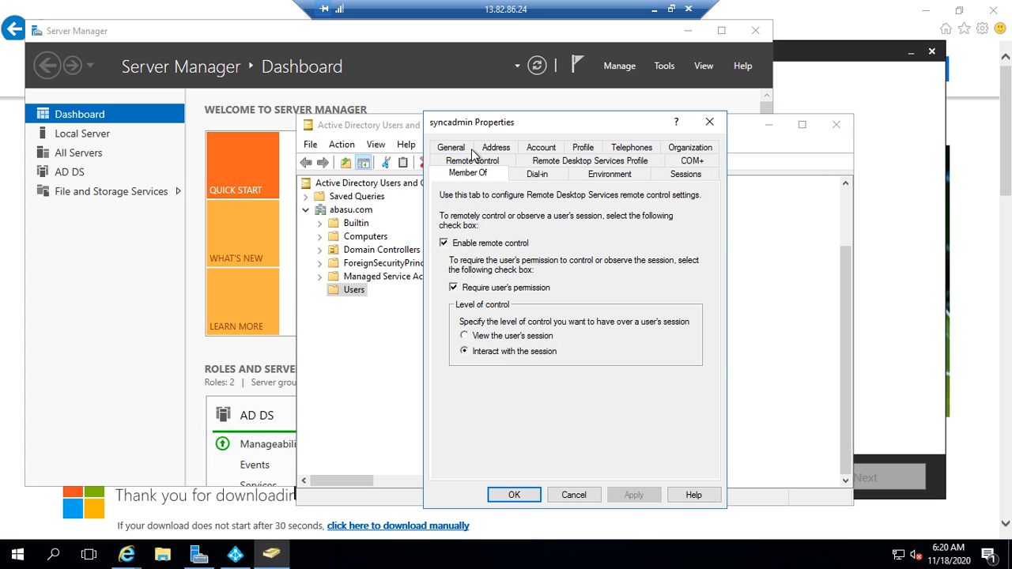
{"action": "left_click", "coordinate": [488, 243]}
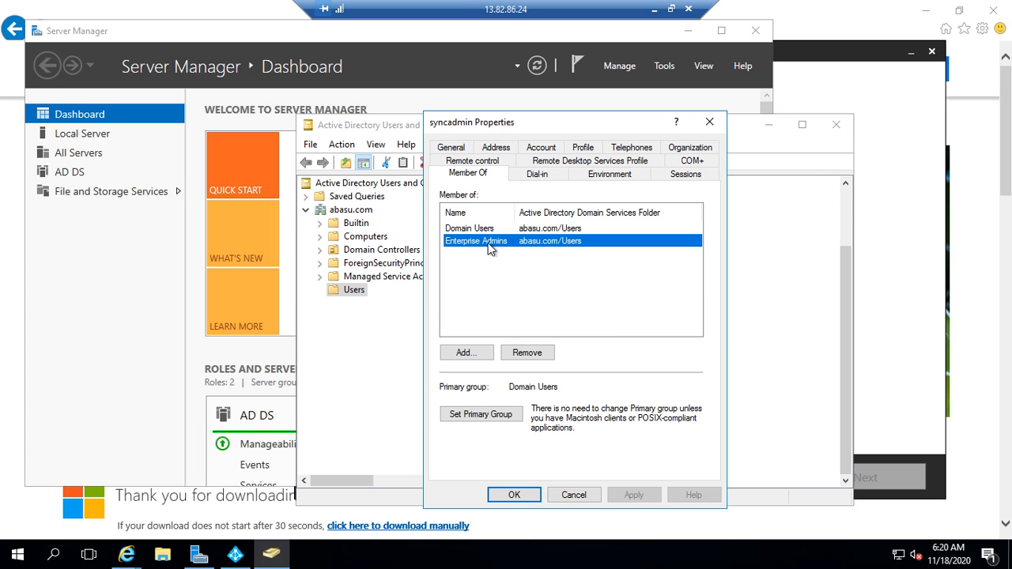
{"action": "left_click", "coordinate": [514, 495]}
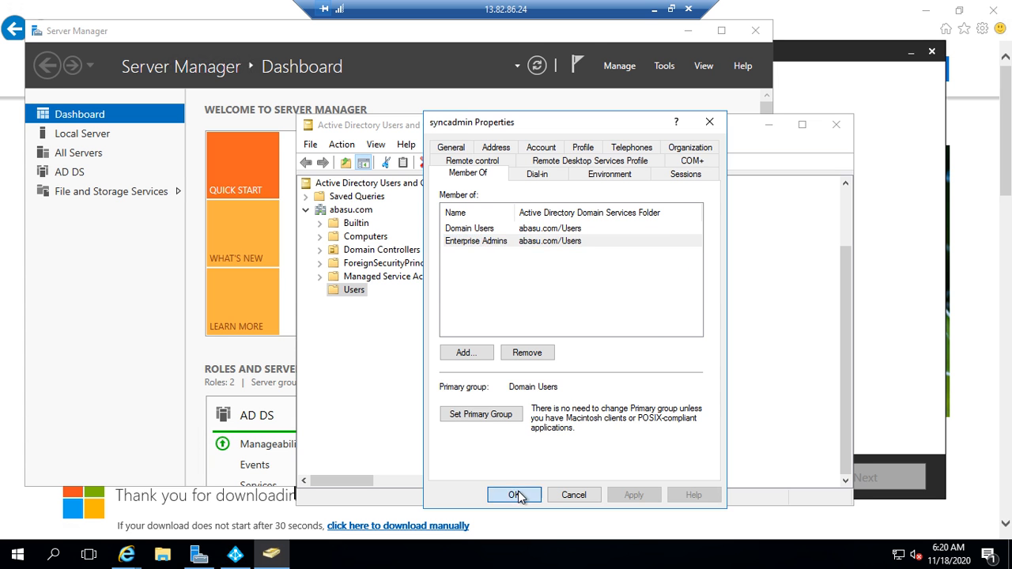
Step: In the Azure AD Connect wizard, sign in to AD DS as ABASU\syncadmin with its password and continue
{"action": "left_click", "coordinate": [768, 124]}
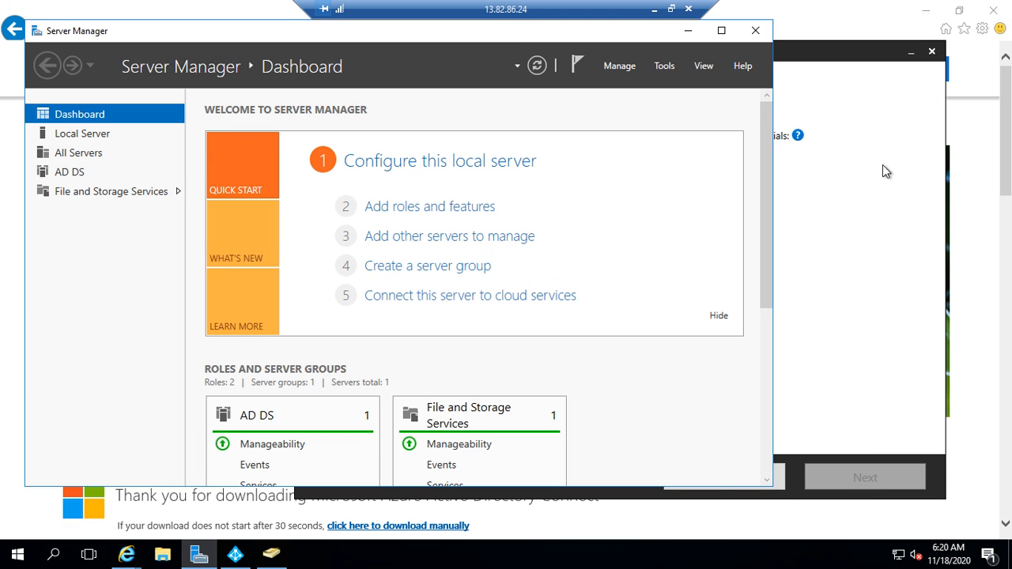
{"action": "left_click", "coordinate": [883, 169]}
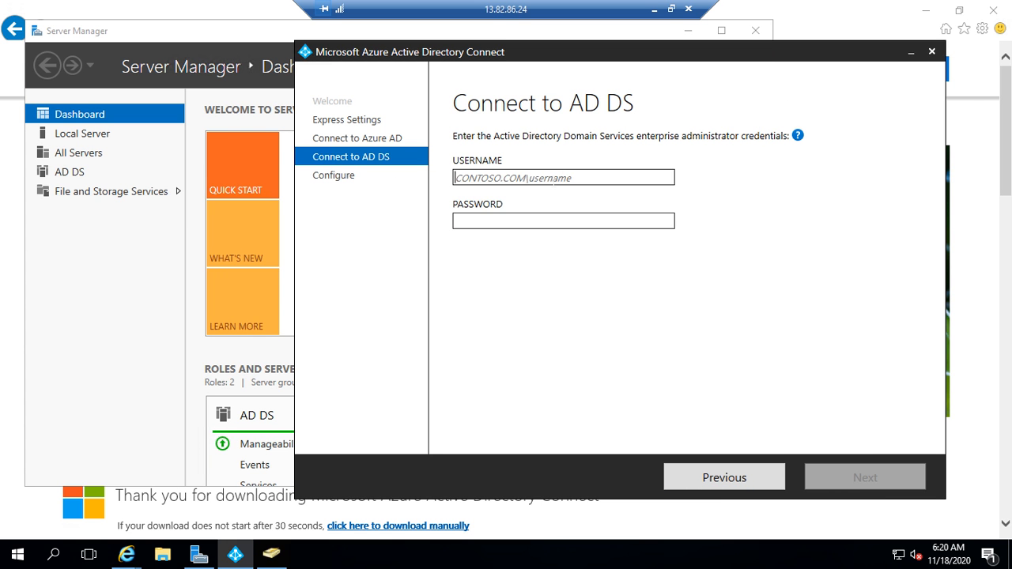
{"action": "left_click", "coordinate": [552, 179]}
{"action": "type", "text": "A"}
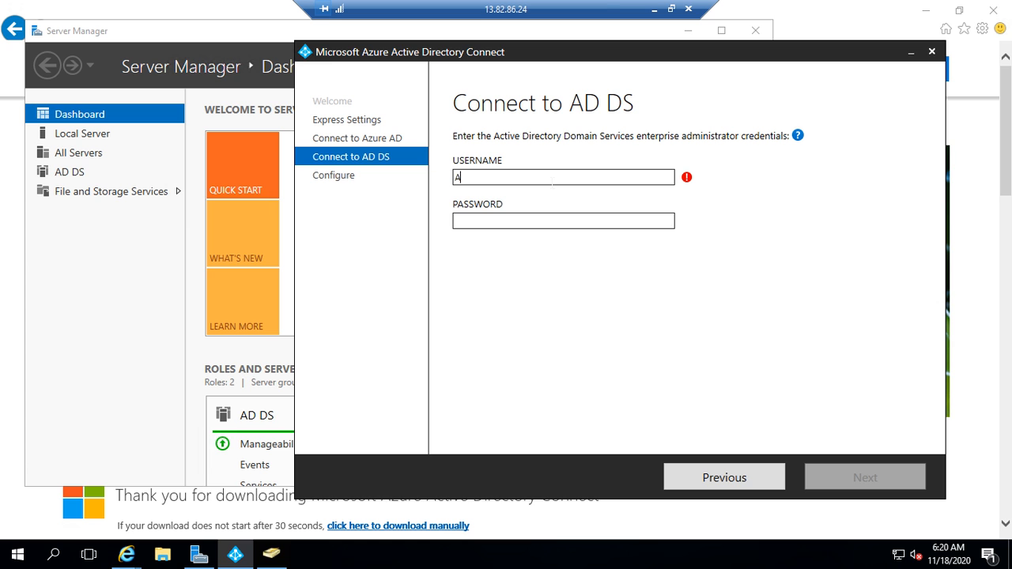
{"action": "key", "text": "BackSpace"}
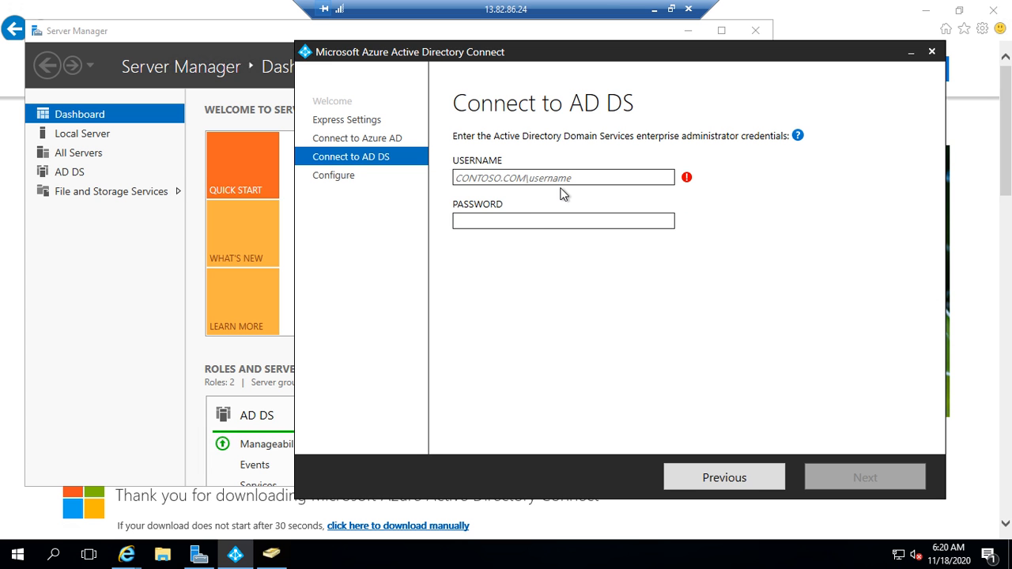
{"action": "type", "text": "ABAS"}
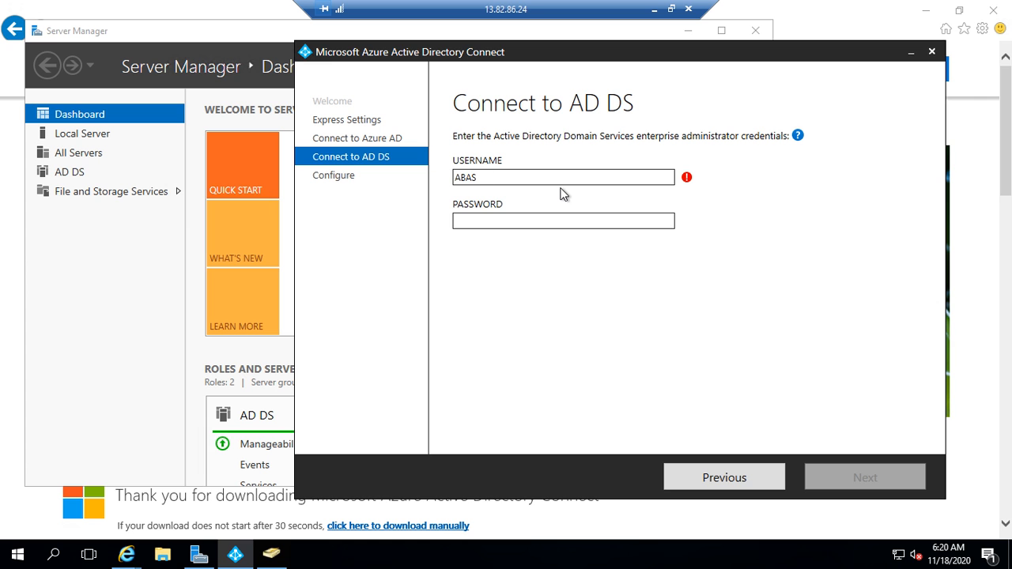
{"action": "type", "text": "U\\syncadmin"}
{"action": "key", "text": "Tab"}
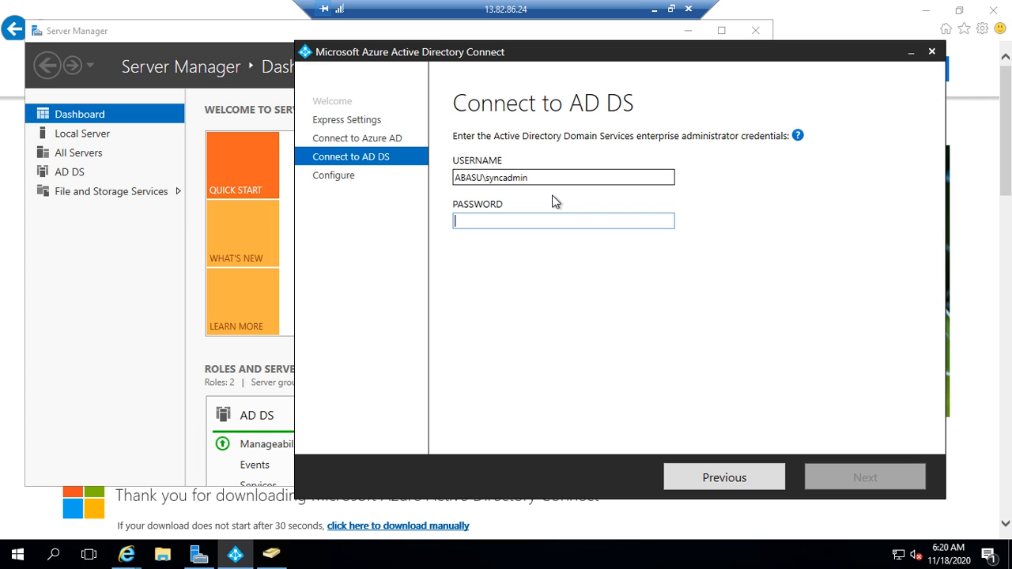
{"action": "type", "text": "****"}
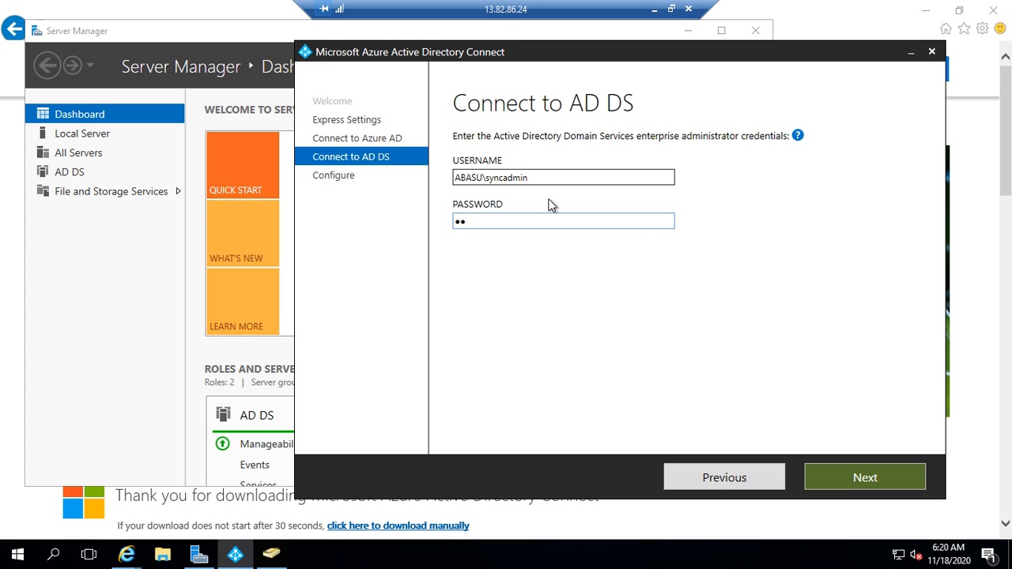
{"action": "type", "text": "********"}
{"action": "left_click", "coordinate": [864, 477]}
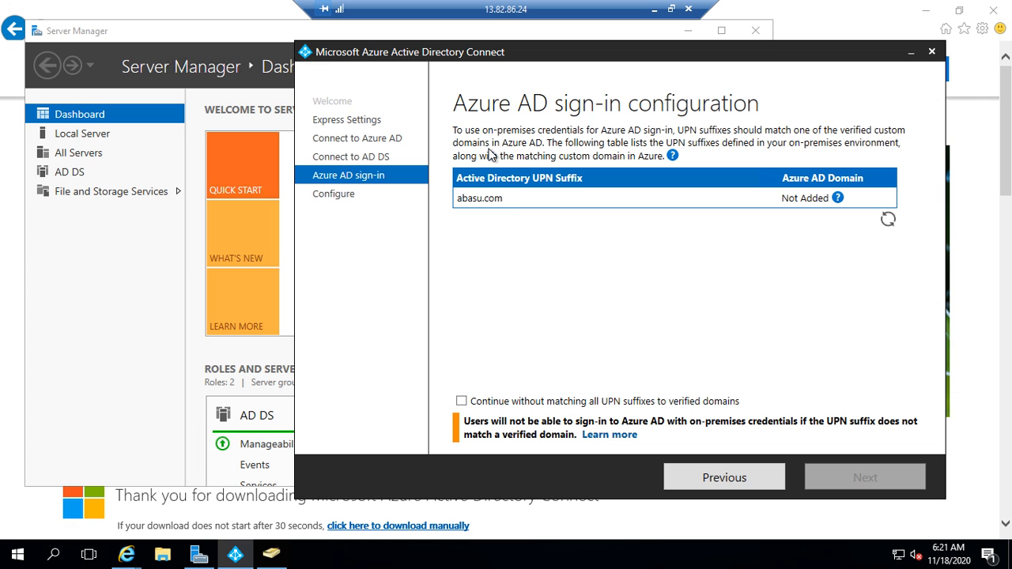
Step: Tick 'Continue without matching all UPN suffixes to verified domains' and advance to Ready to configure
{"action": "left_click", "coordinate": [461, 402]}
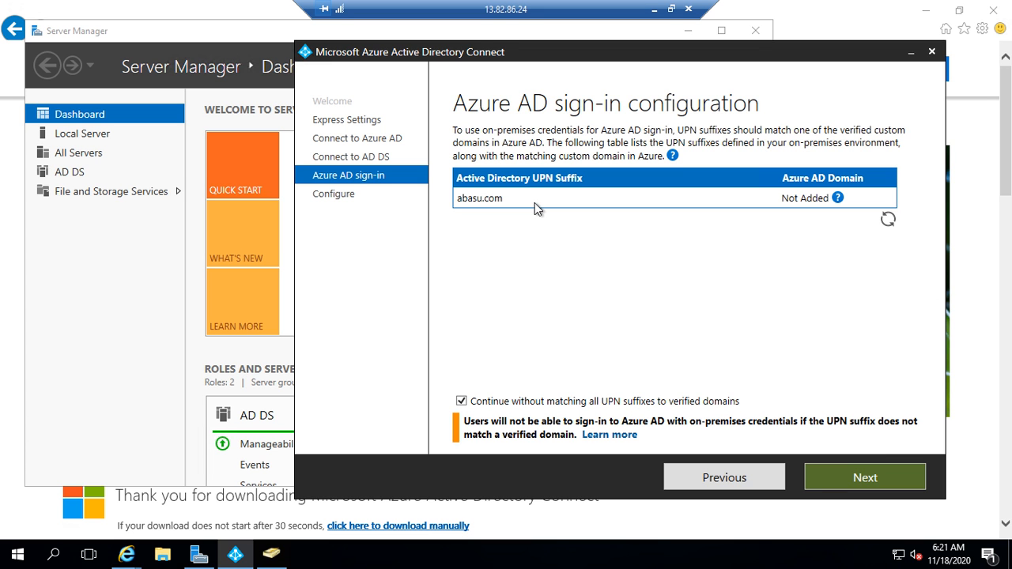
{"action": "left_click", "coordinate": [878, 478]}
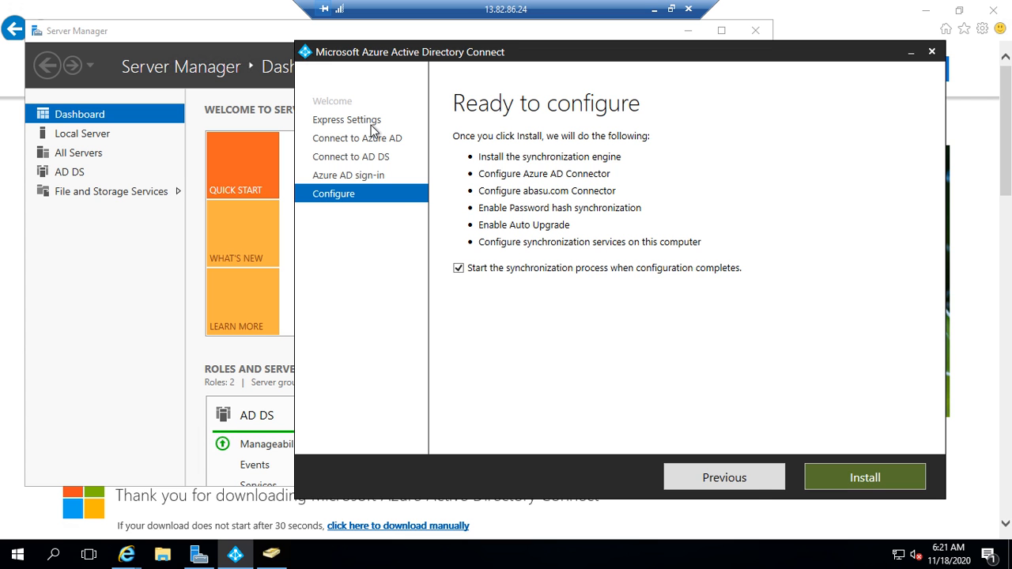
Step: Step back through the wizard pages from the Ready to configure summary
{"action": "left_click", "coordinate": [754, 479]}
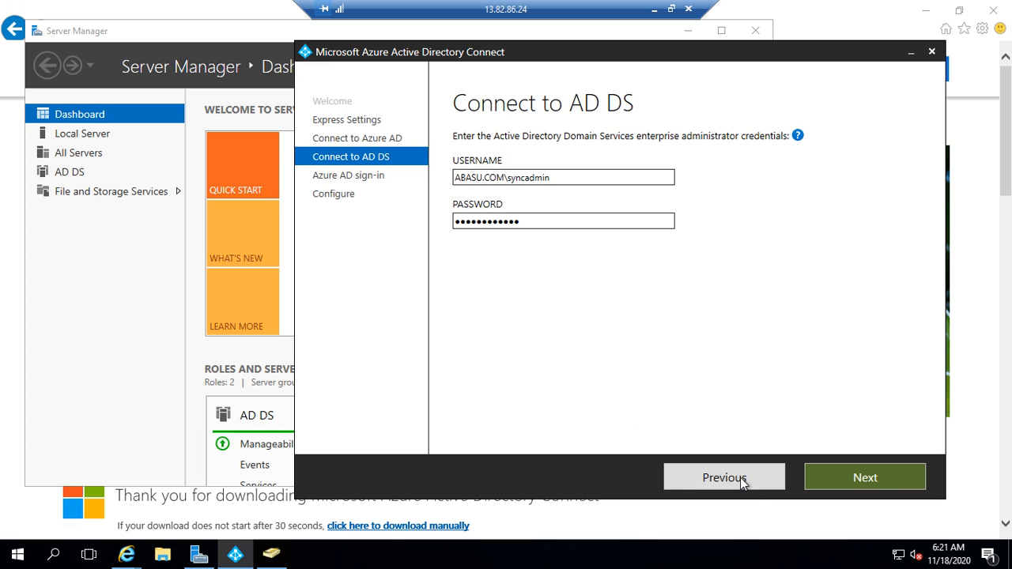
{"action": "left_click", "coordinate": [741, 478]}
{"action": "left_click", "coordinate": [741, 478]}
Step: From Express Settings choose Customize and install with all optional components left unchecked
{"action": "left_click", "coordinate": [740, 478]}
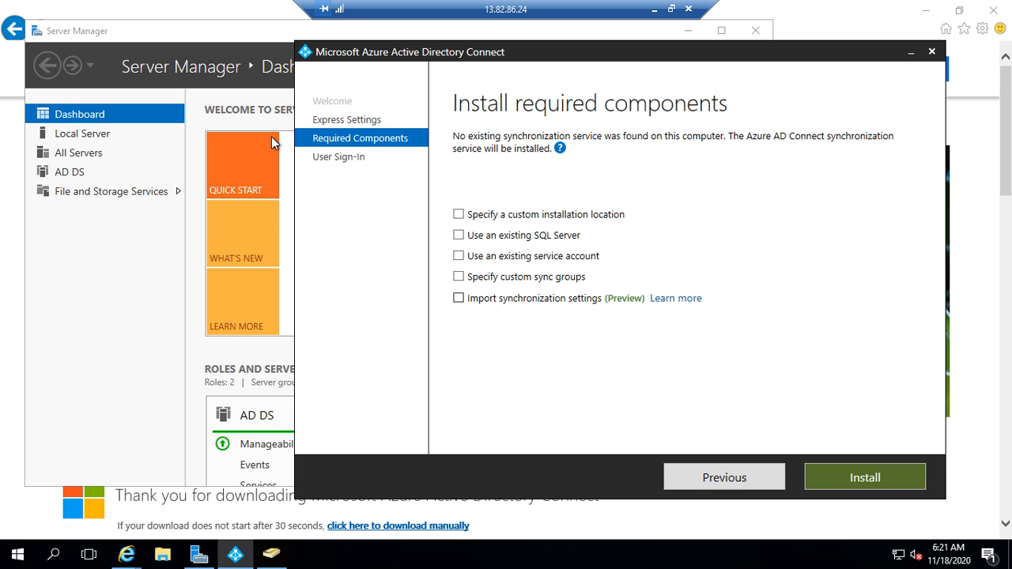
{"action": "left_click", "coordinate": [738, 480]}
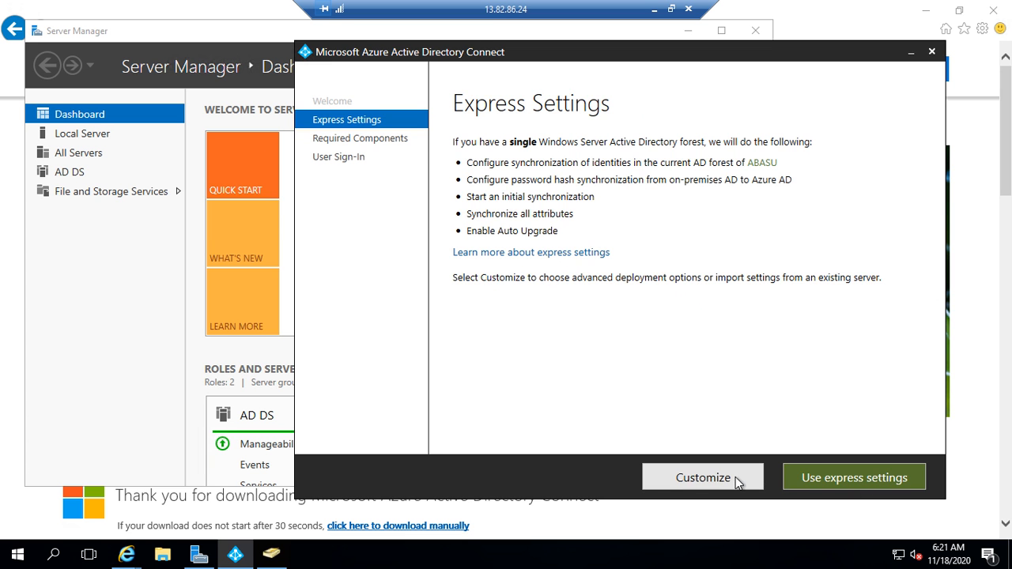
{"action": "left_click", "coordinate": [854, 477]}
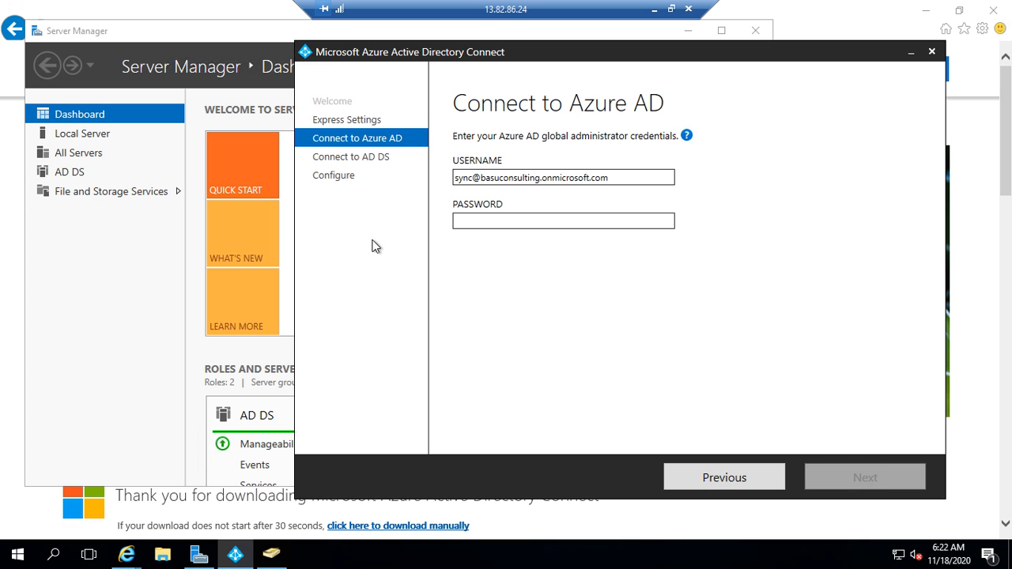
{"action": "left_click", "coordinate": [755, 480]}
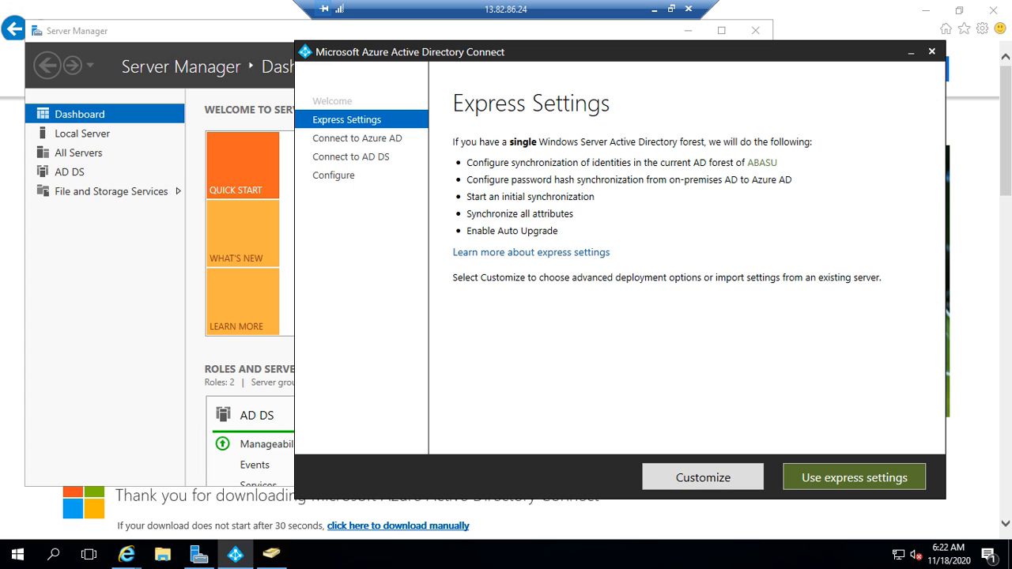
{"action": "left_click", "coordinate": [715, 484]}
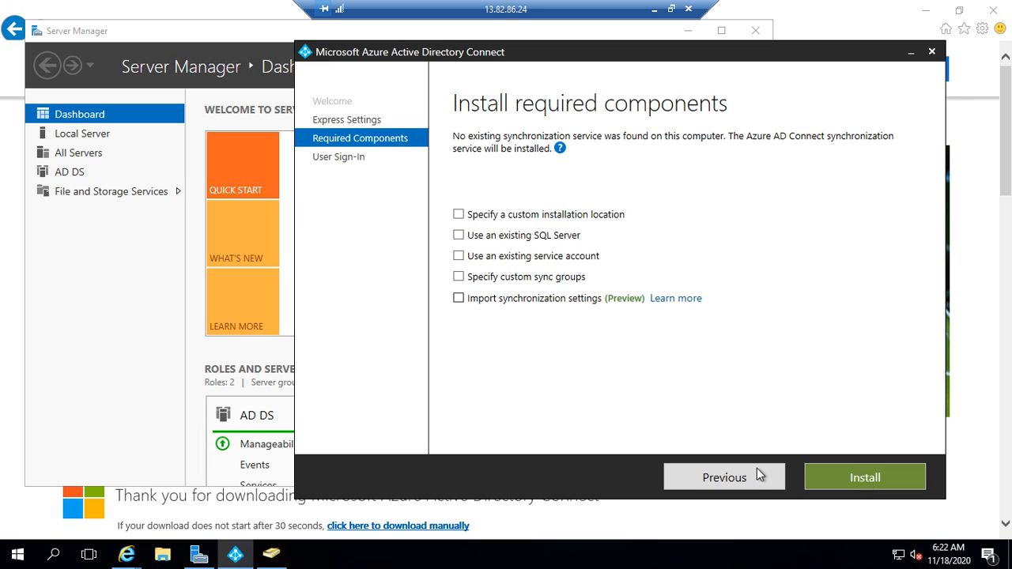
{"action": "left_click", "coordinate": [880, 479]}
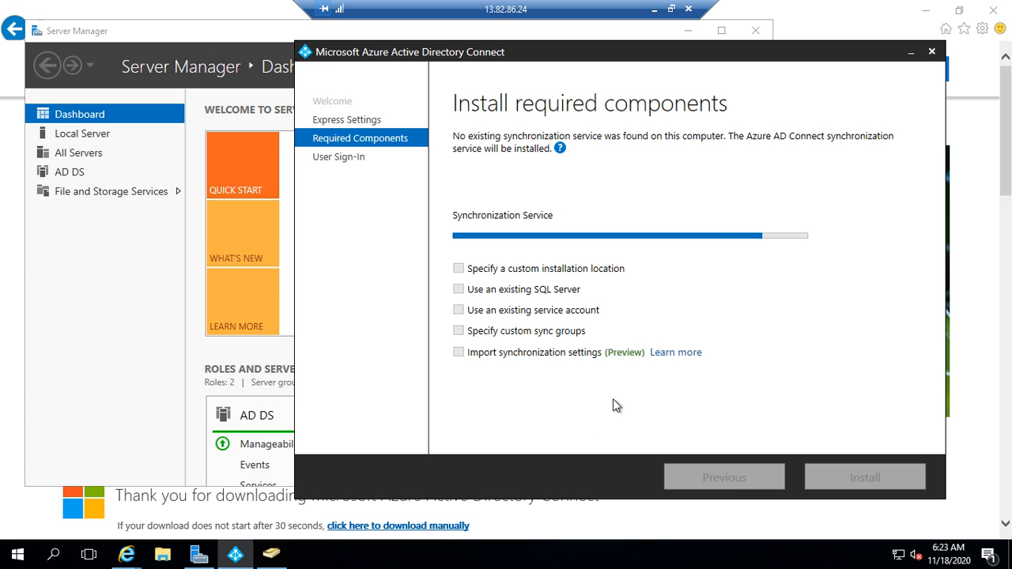
Step: Restore the remote desktop window while the Synchronization Service install completes
{"action": "left_click", "coordinate": [958, 13]}
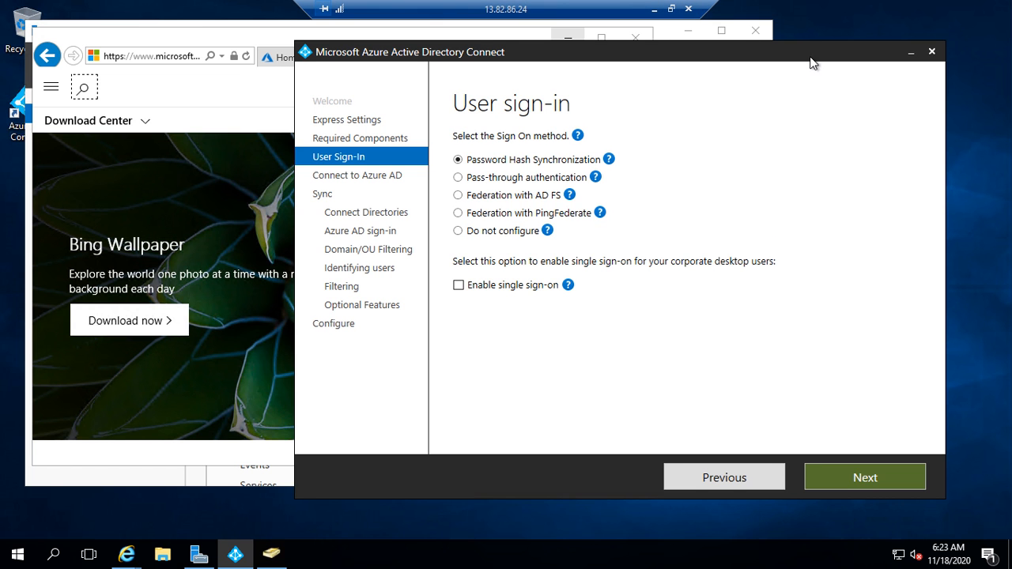
Step: Keep Password Hash Synchronization as the user sign-in method and proceed to Connect to Azure AD
{"action": "left_click_drag", "start_coordinate": [813, 64], "coordinate": [731, 69]}
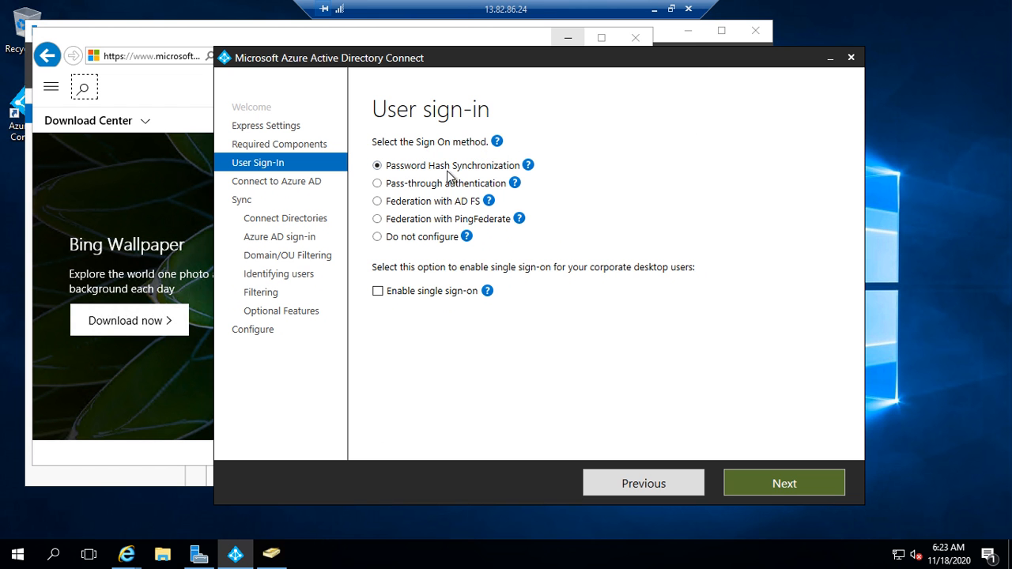
{"action": "mouse_move", "coordinate": [529, 169]}
{"action": "left_click", "coordinate": [816, 488]}
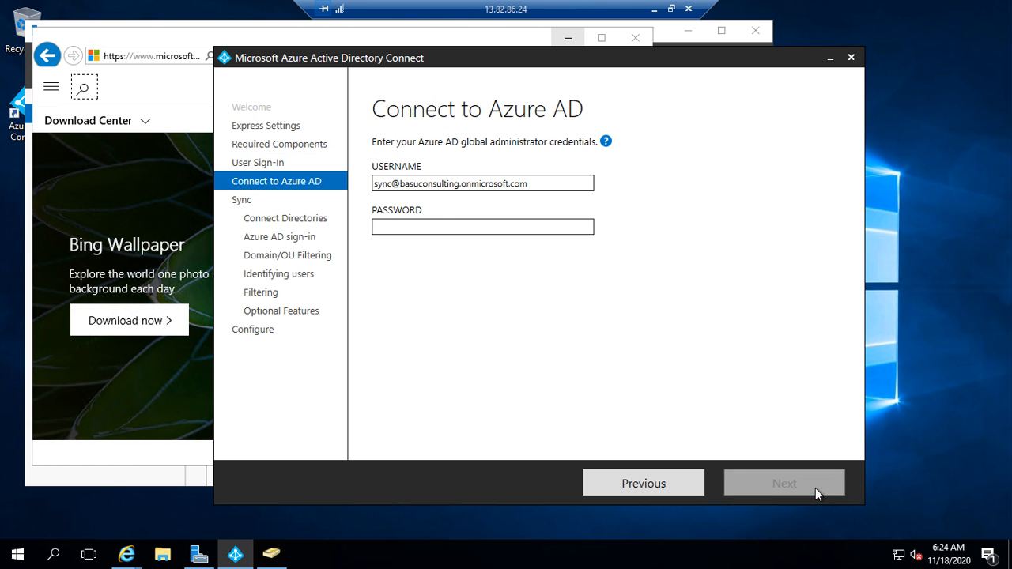
Step: Enter the Azure AD global administrator password and submit the credentials
{"action": "left_click", "coordinate": [407, 227]}
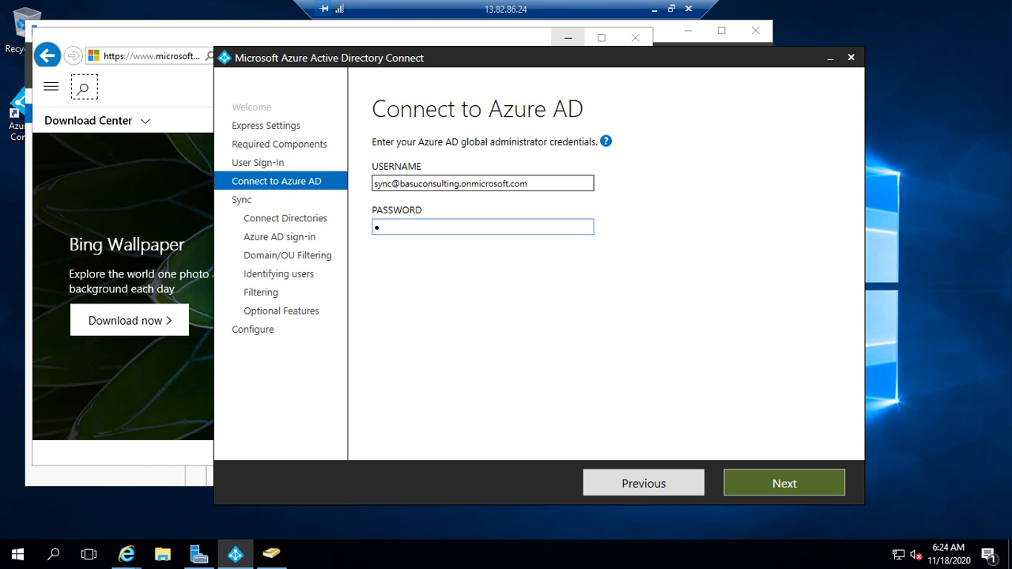
{"action": "type", "text": "•••••••••••"}
{"action": "left_click", "coordinate": [809, 489]}
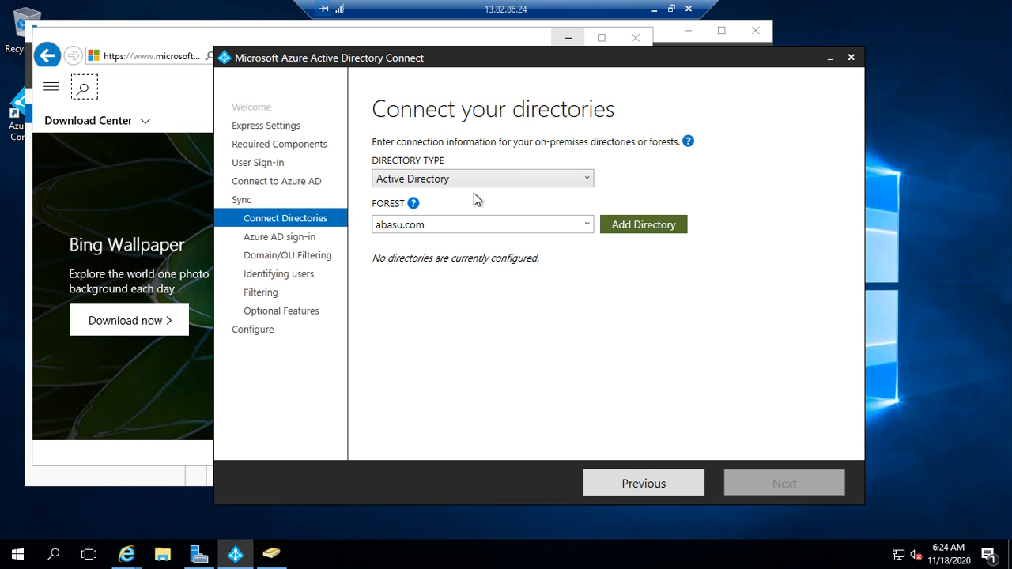
Step: Add the abasu.com forest using the existing AD account abasu\syncadmin and its password
{"action": "left_click", "coordinate": [669, 225]}
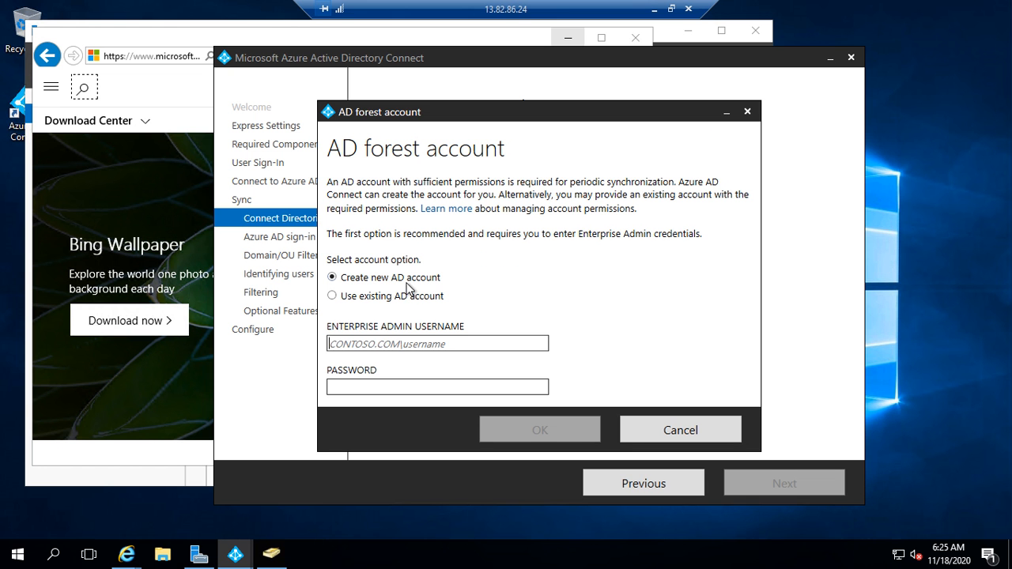
{"action": "left_click_drag", "start_coordinate": [412, 103], "coordinate": [415, 90]}
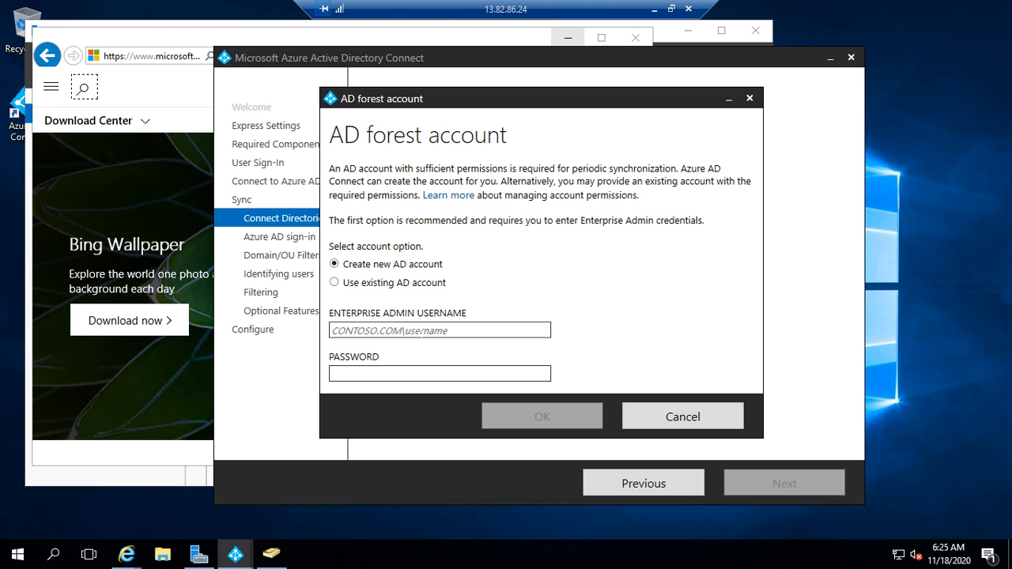
{"action": "left_click", "coordinate": [420, 283]}
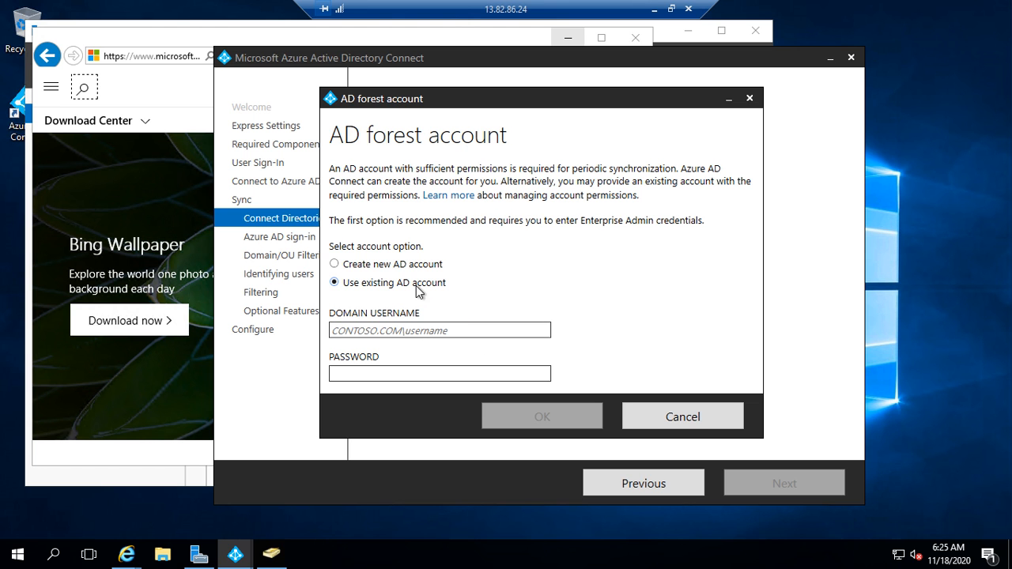
{"action": "left_click", "coordinate": [407, 331]}
{"action": "type", "text": "abasu\\"}
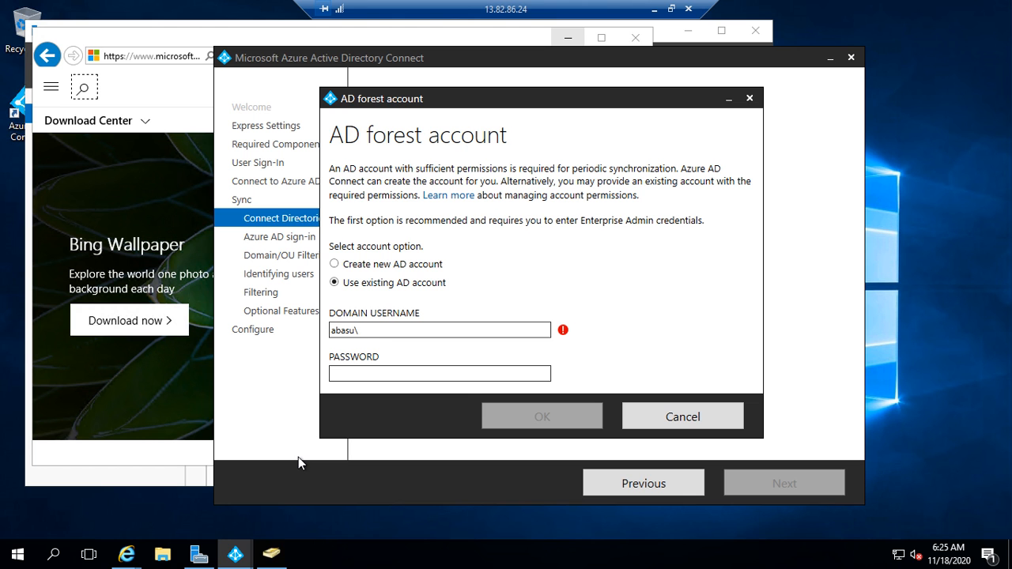
{"action": "type", "text": "syncadmin"}
{"action": "key", "text": "Tab"}
{"action": "type", "text": "••"}
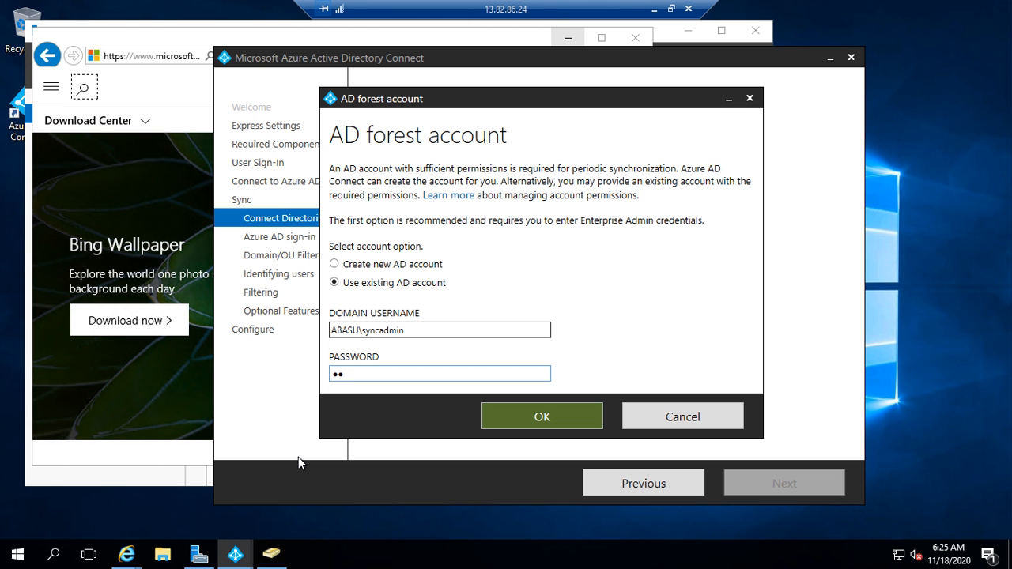
{"action": "type", "text": "••••••••••"}
{"action": "left_click", "coordinate": [541, 417]}
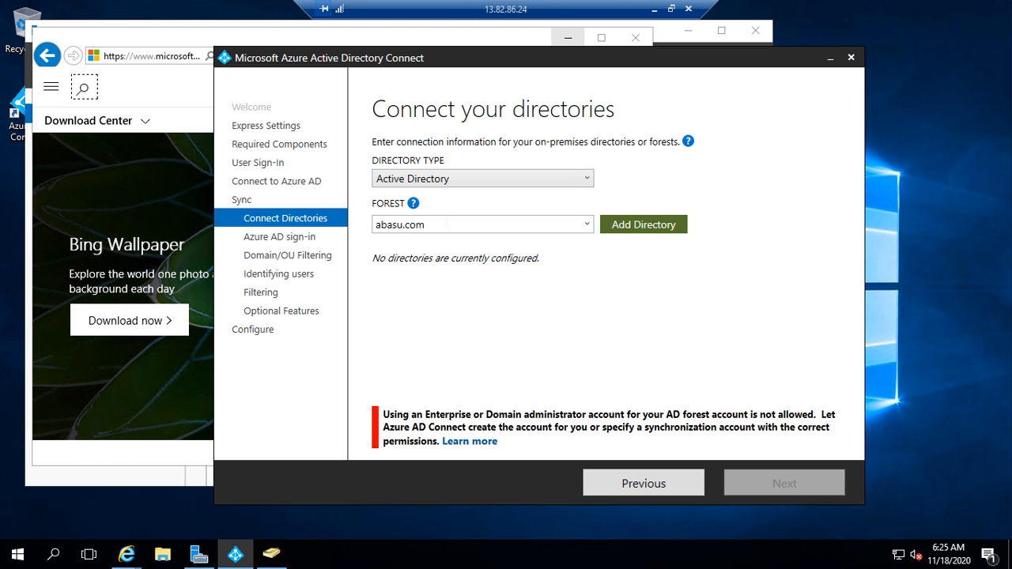
Step: Start a new user in abasu.com/Users with first name and logon name 'synclocal'
{"action": "left_click", "coordinate": [277, 558]}
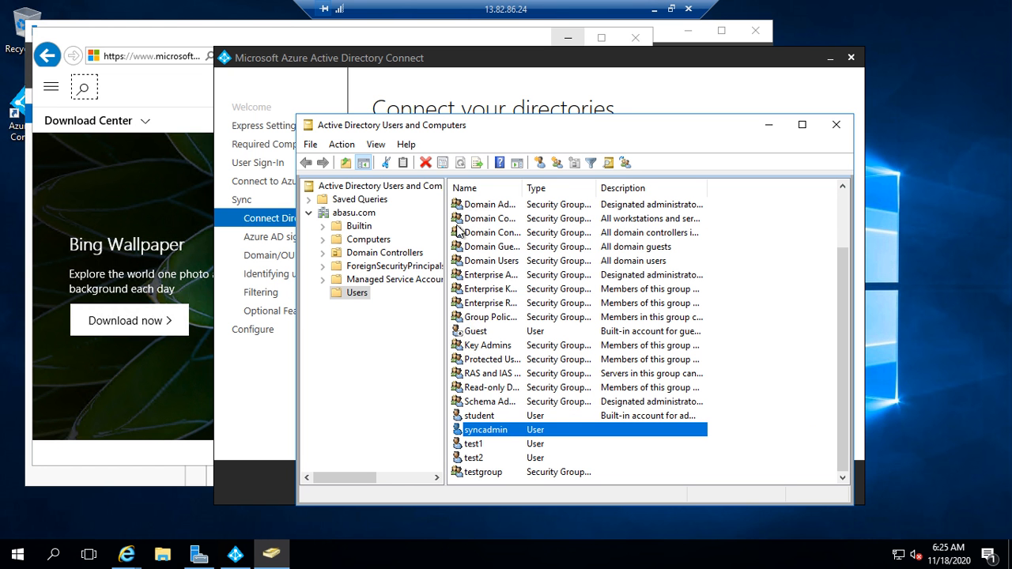
{"action": "left_click", "coordinate": [540, 163]}
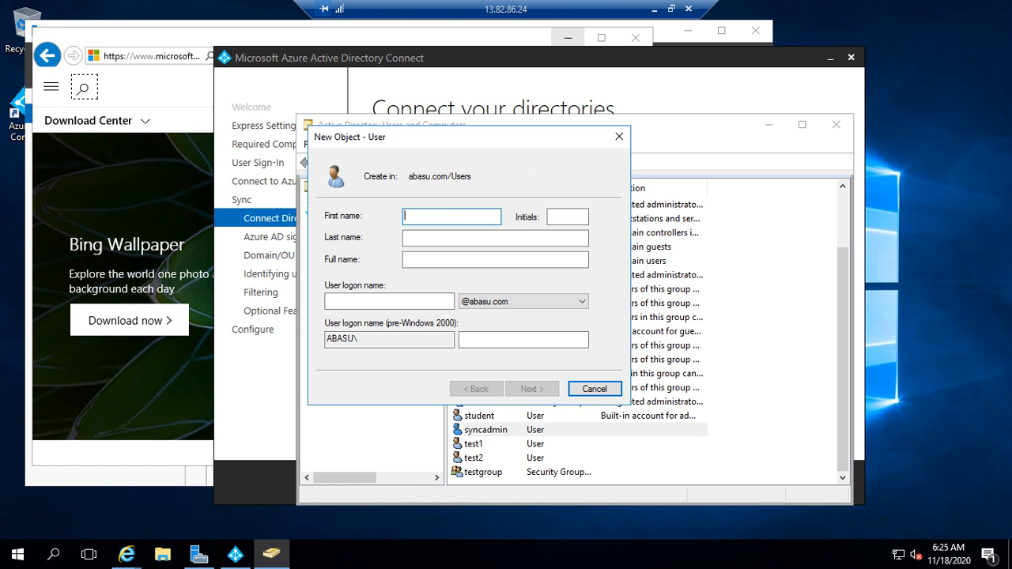
{"action": "type", "text": "dync"}
{"action": "key", "text": "BackSpace"}
{"action": "key", "text": "BackSpace"}
{"action": "key", "text": "BackSpace"}
{"action": "key", "text": "BackSpace"}
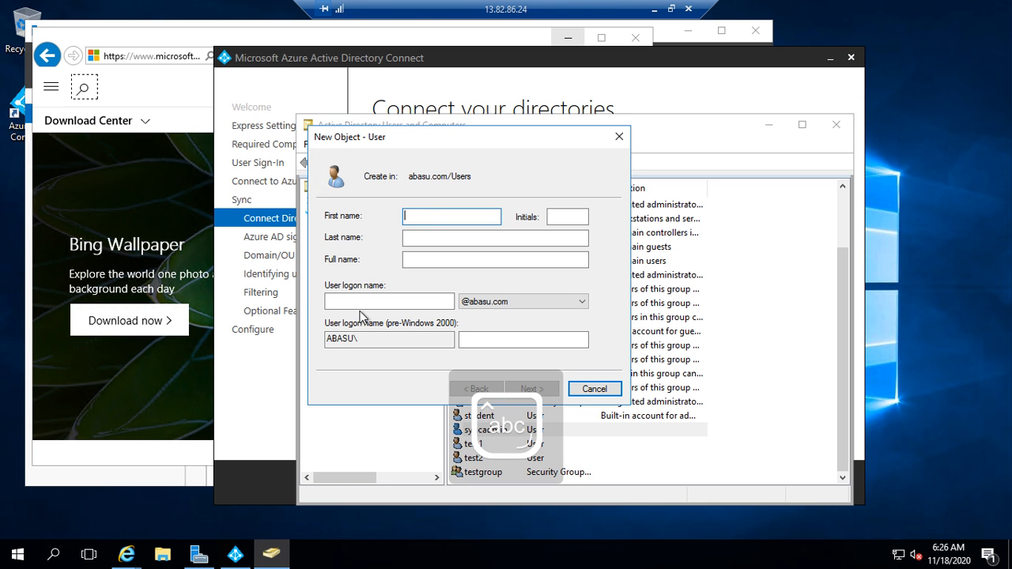
{"action": "type", "text": "synclocal"}
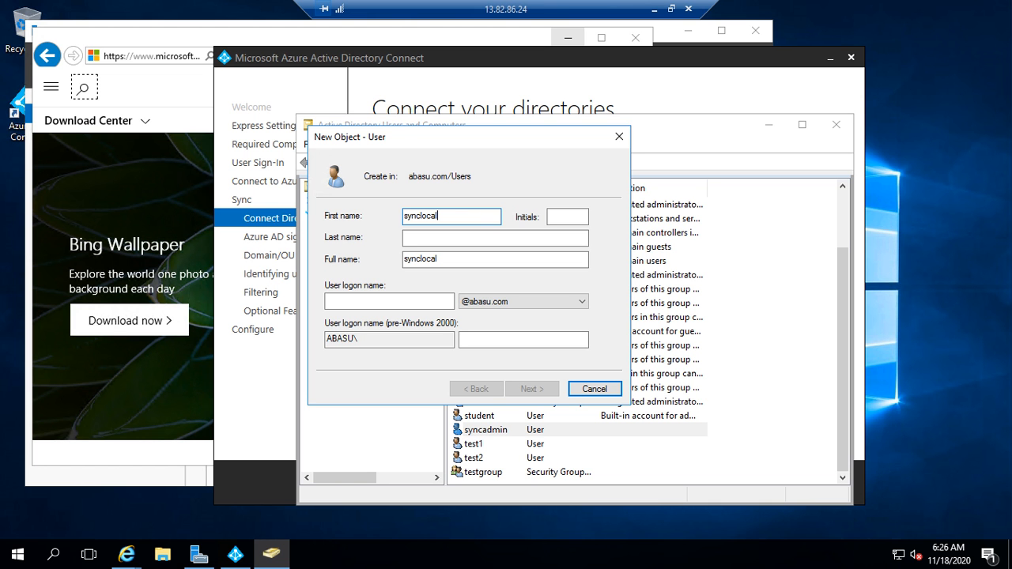
{"action": "key", "text": "Tab"}
{"action": "key", "text": "Tab"}
{"action": "key", "text": "Tab"}
{"action": "key", "text": "Tab"}
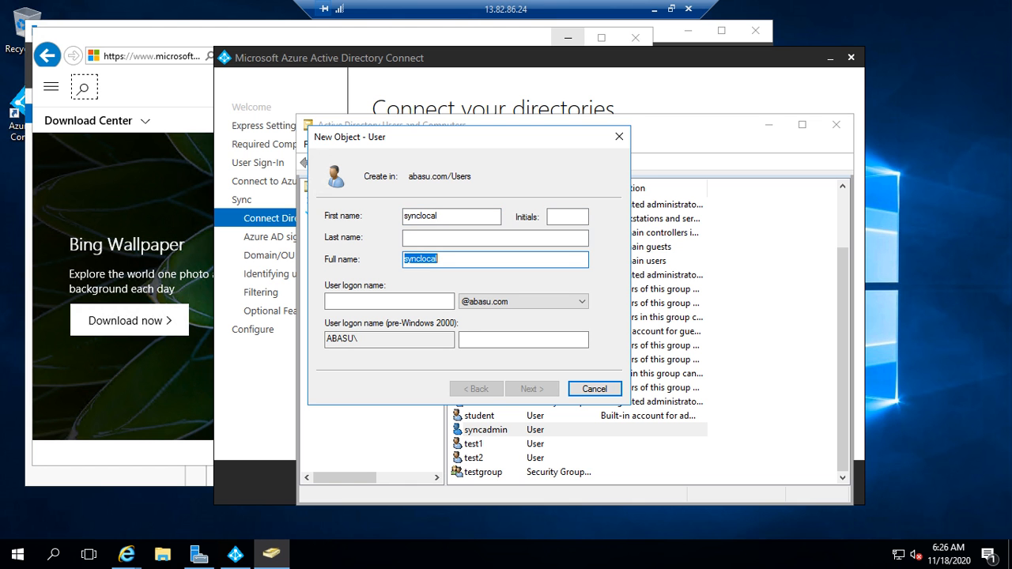
{"action": "type", "text": "sync"}
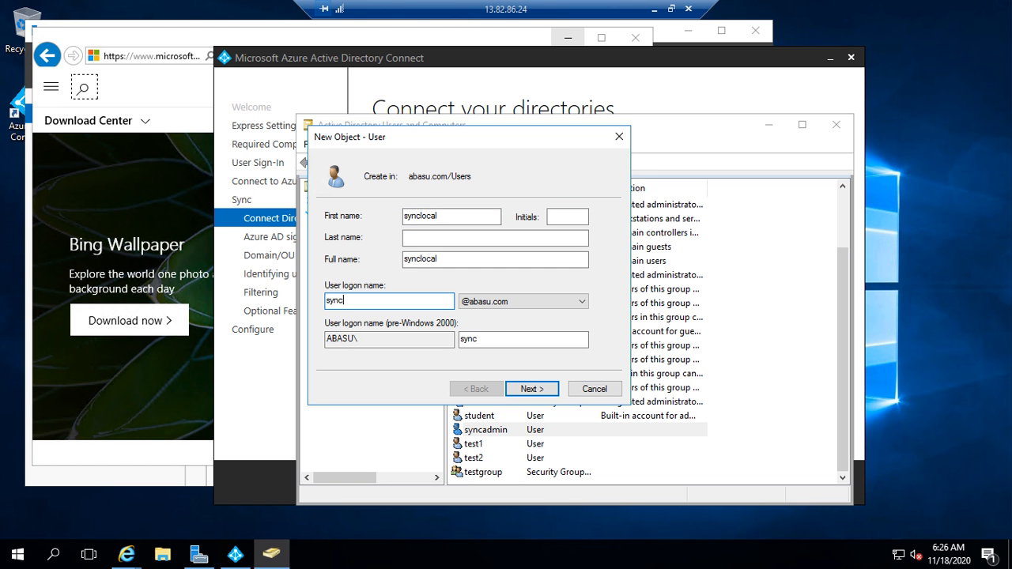
{"action": "type", "text": "local"}
Step: Give it a password that never expires, can't be changed, and needn't change at next logon
{"action": "left_click", "coordinate": [543, 389]}
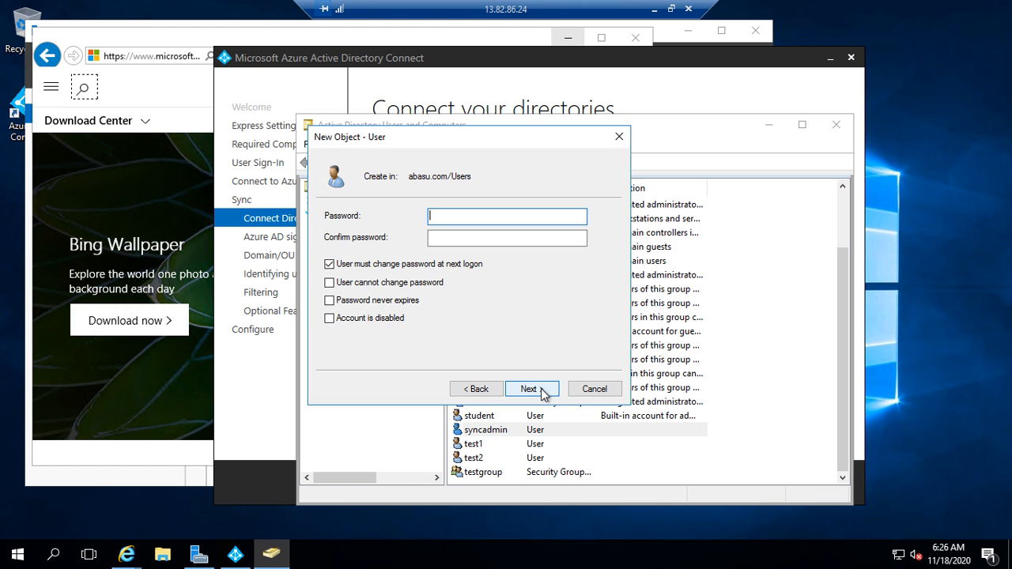
{"action": "left_click", "coordinate": [329, 264]}
{"action": "left_click", "coordinate": [329, 282]}
{"action": "left_click", "coordinate": [329, 300]}
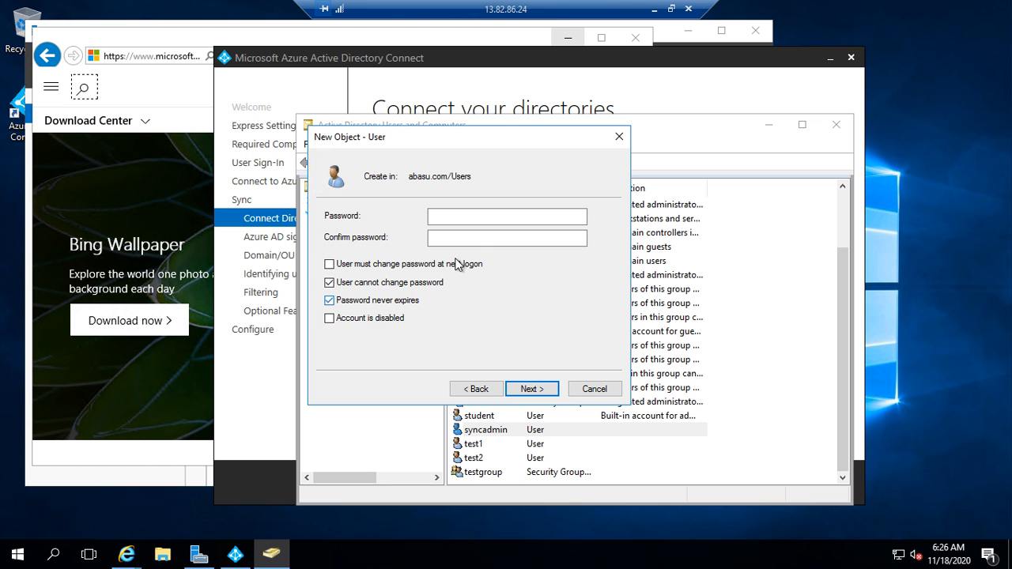
{"action": "left_click", "coordinate": [475, 217]}
{"action": "type", "text": "P"}
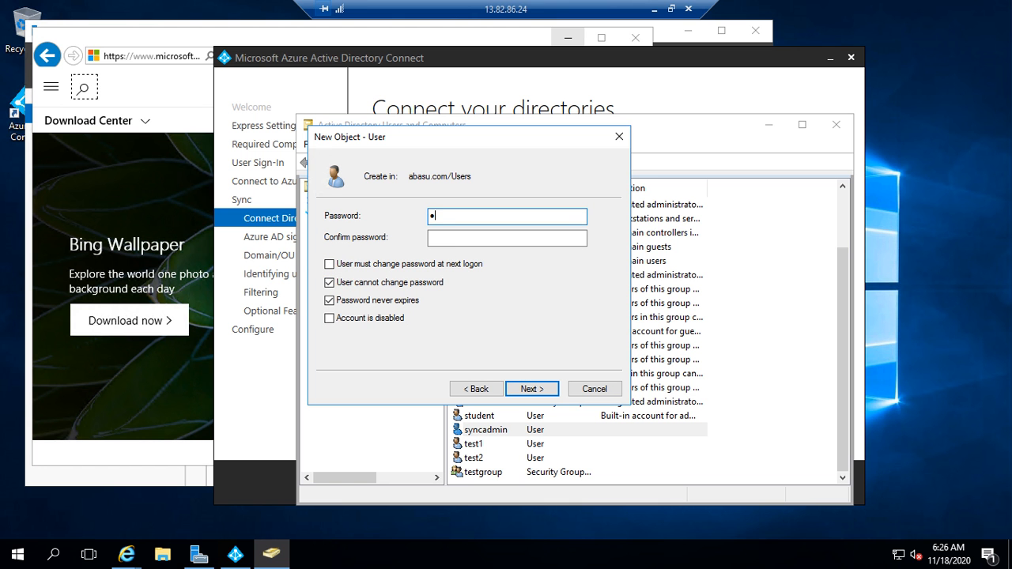
{"action": "type", "text": "•••••••••••"}
{"action": "left_click", "coordinate": [430, 237]}
{"action": "type", "text": "•"}
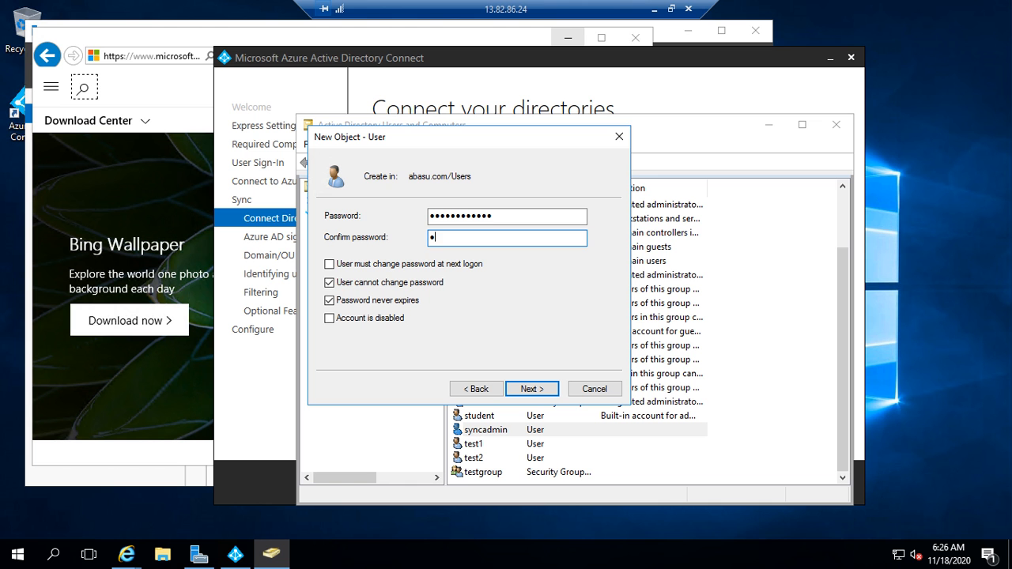
{"action": "type", "text": "•••••••••••"}
Step: Finish creating the synclocal user and close Active Directory Users and Computers
{"action": "left_click", "coordinate": [550, 392]}
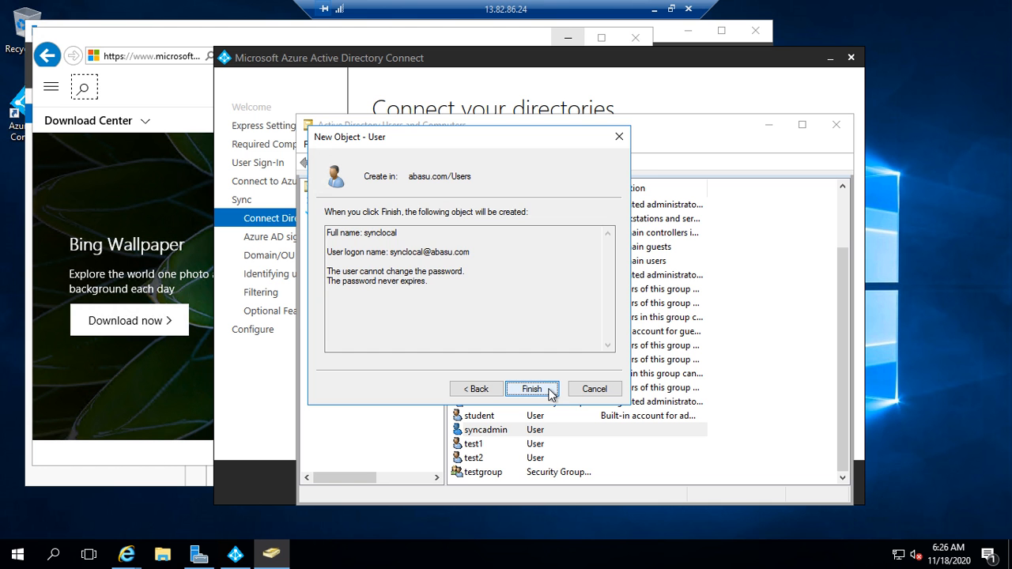
{"action": "left_click", "coordinate": [532, 389]}
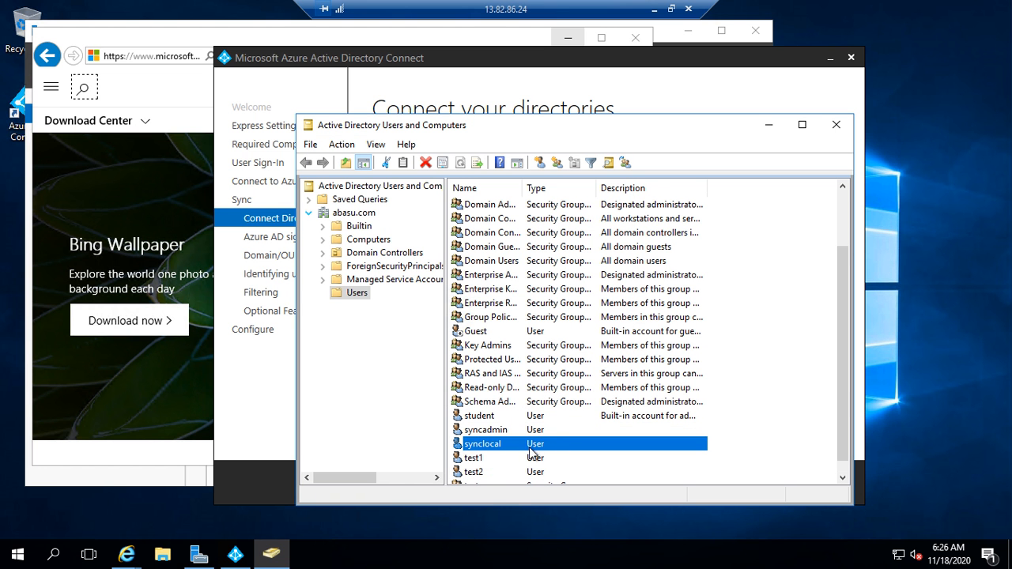
{"action": "scroll", "coordinate": [545, 451], "scroll_direction": "down", "scroll_amount": 1}
{"action": "scroll", "coordinate": [544, 451], "scroll_direction": "up", "scroll_amount": 1}
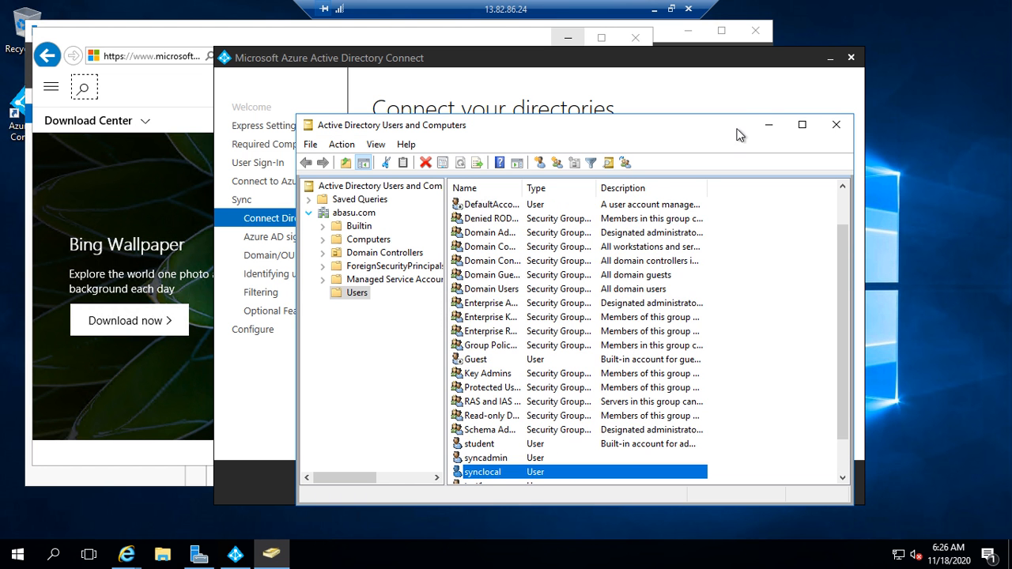
{"action": "left_click", "coordinate": [836, 125]}
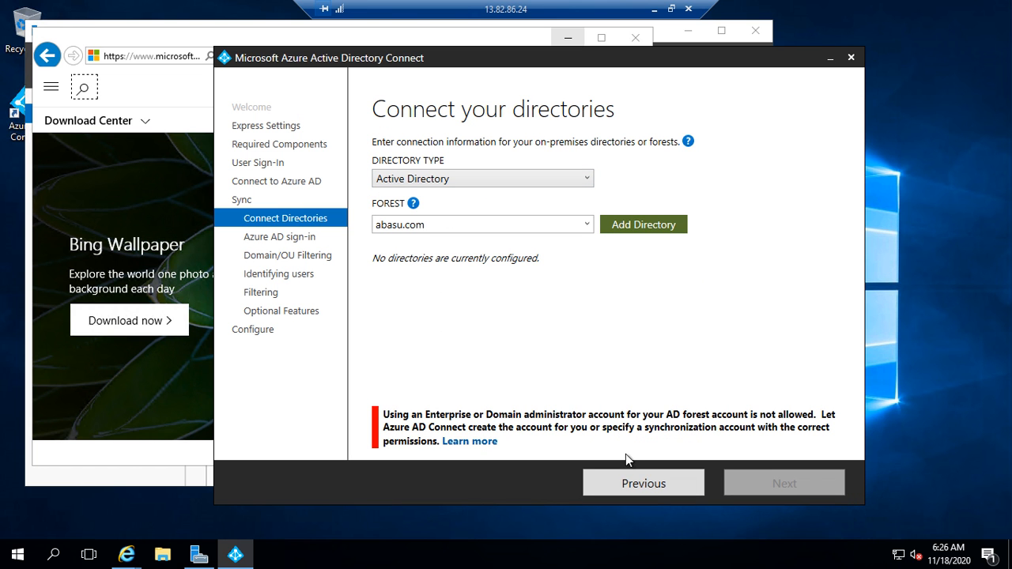
Step: Revalidate the Azure AD credentials and add abasu.com using the synclocal account and its password
{"action": "left_click", "coordinate": [662, 486]}
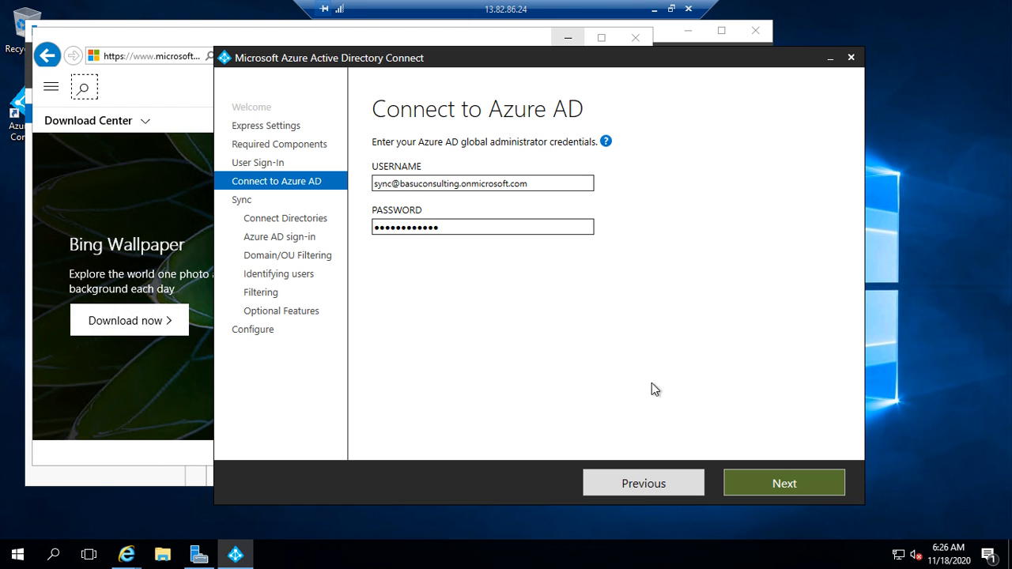
{"action": "left_click", "coordinate": [777, 484]}
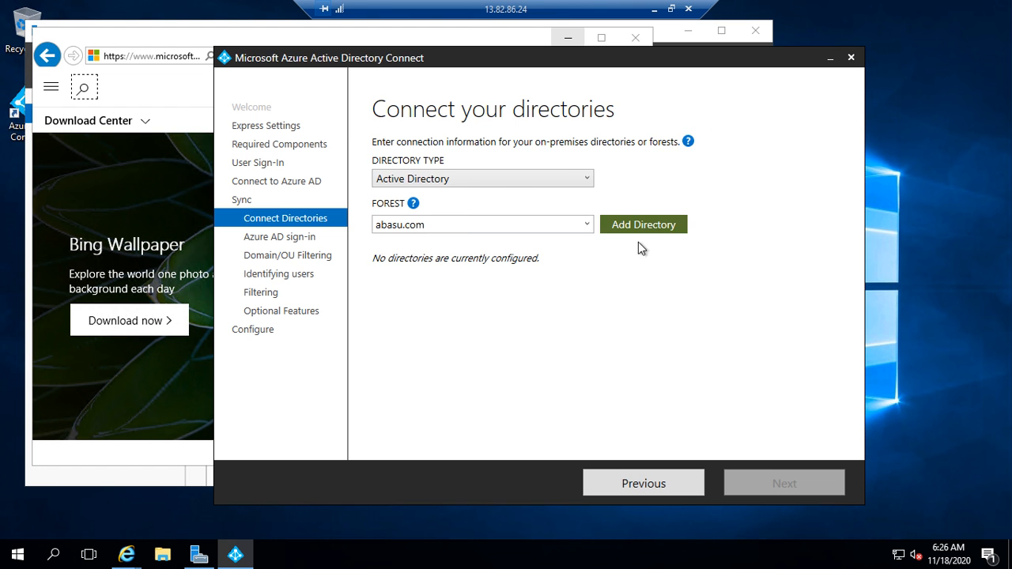
{"action": "left_click", "coordinate": [650, 225]}
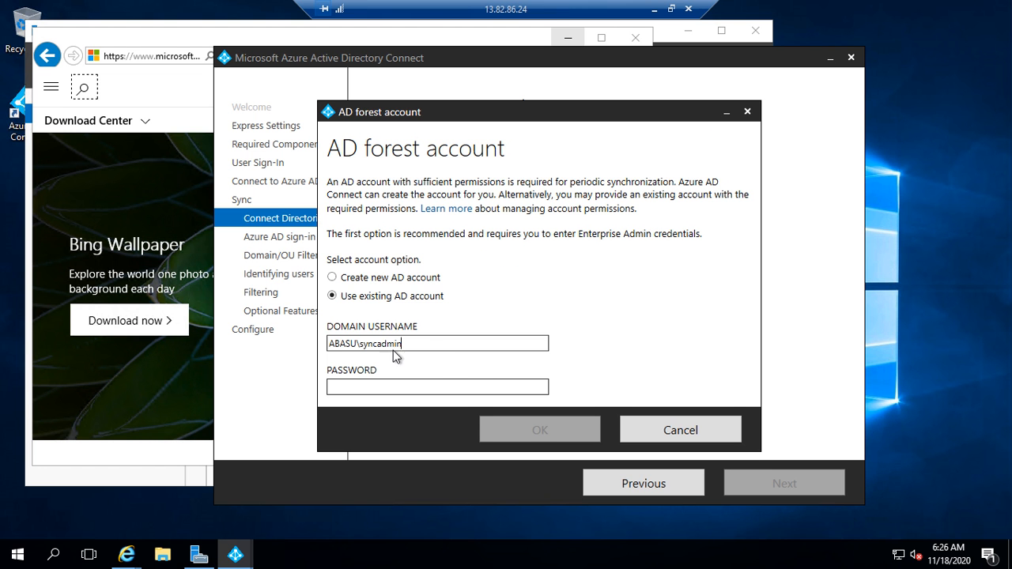
{"action": "key", "text": "BackSpace"}
{"action": "key", "text": "BackSpace"}
{"action": "key", "text": "BackSpace"}
{"action": "key", "text": "BackSpace"}
{"action": "key", "text": "BackSpace"}
{"action": "type", "text": "local"}
{"action": "key", "text": "Tab"}
{"action": "type", "text": "••"}
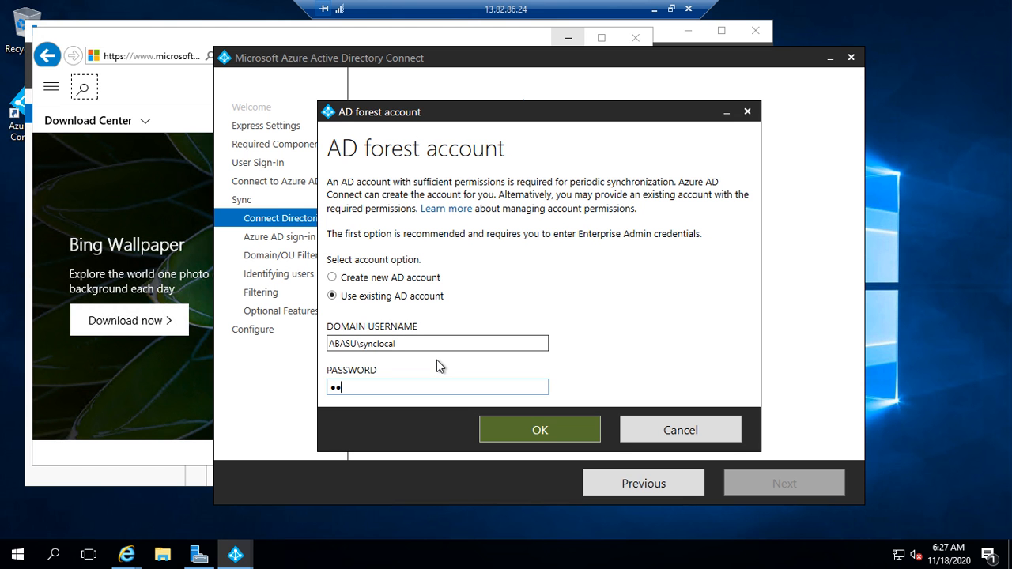
{"action": "type", "text": "•••••••••"}
Step: Confirm the forest account and continue with abasu.com as the configured directory
{"action": "left_click", "coordinate": [542, 426]}
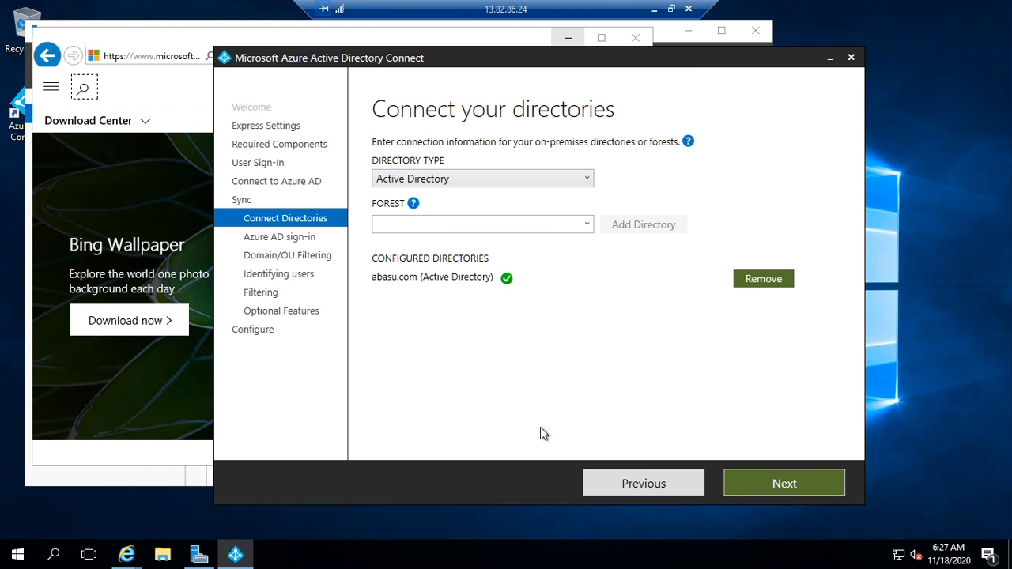
{"action": "mouse_move", "coordinate": [409, 288]}
{"action": "mouse_move", "coordinate": [509, 280]}
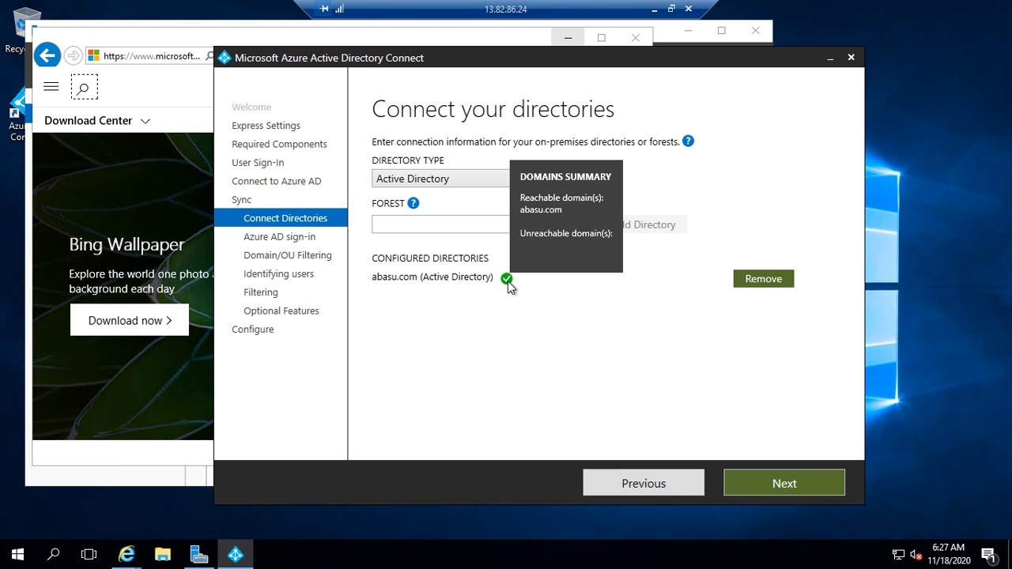
{"action": "left_click", "coordinate": [799, 486]}
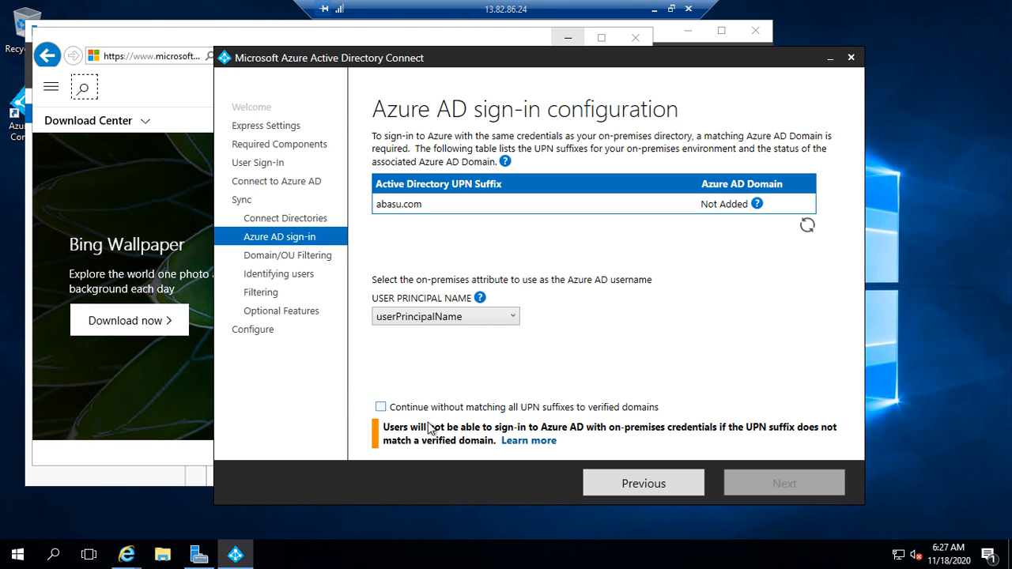
Step: Allow continuing without matching all UPN suffixes to verified domains and proceed
{"action": "left_click", "coordinate": [380, 407]}
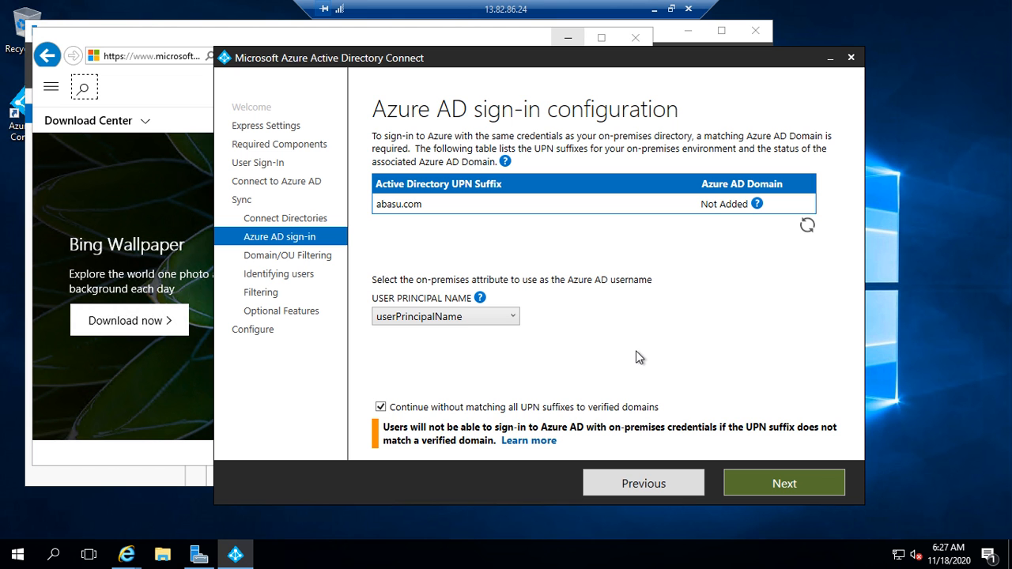
{"action": "left_click", "coordinate": [810, 487]}
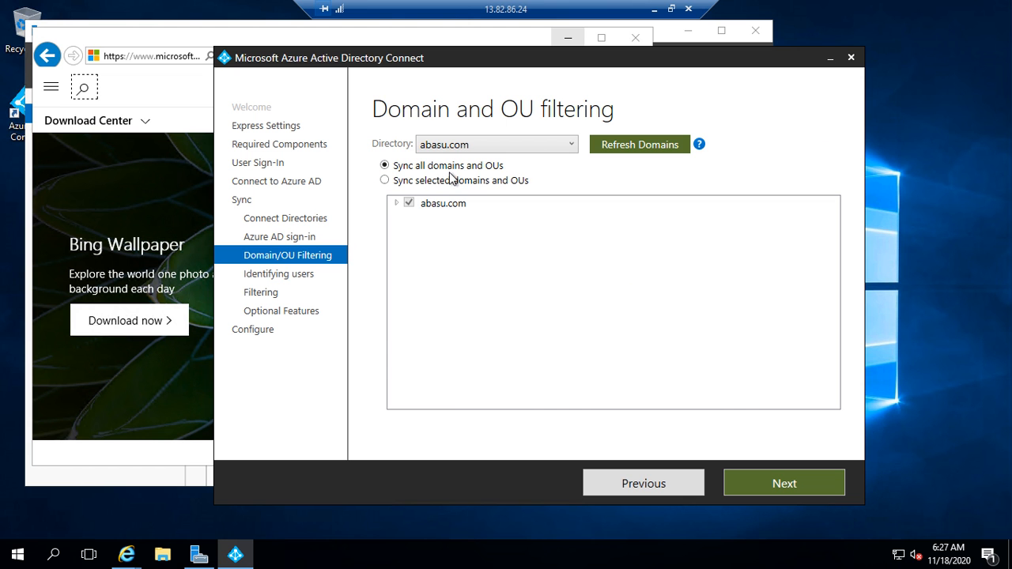
Step: Choose 'Sync selected domains and OUs', clear the abasu.com root and tick only Users
{"action": "left_click", "coordinate": [384, 180]}
{"action": "left_click", "coordinate": [396, 204]}
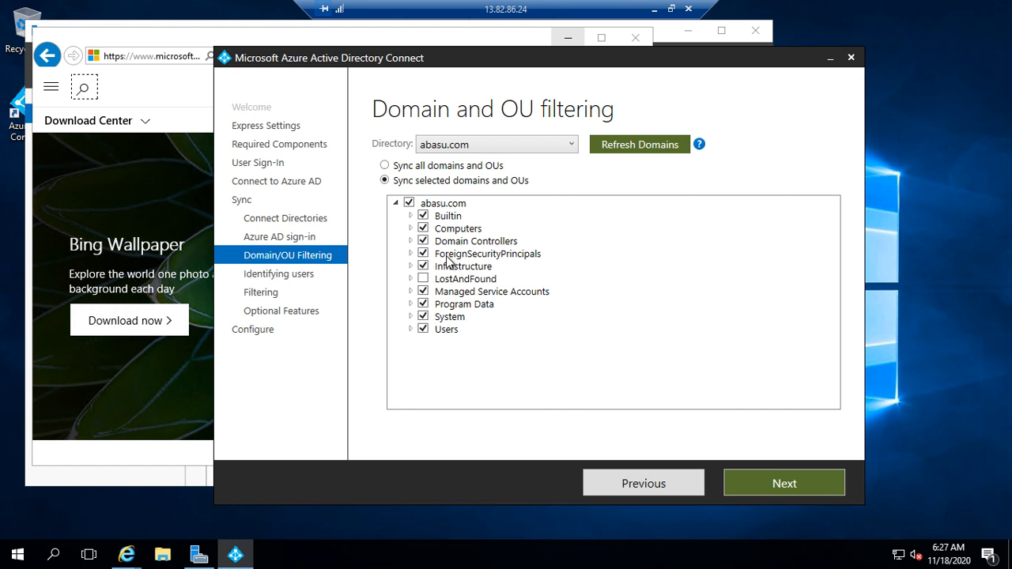
{"action": "left_click", "coordinate": [409, 204]}
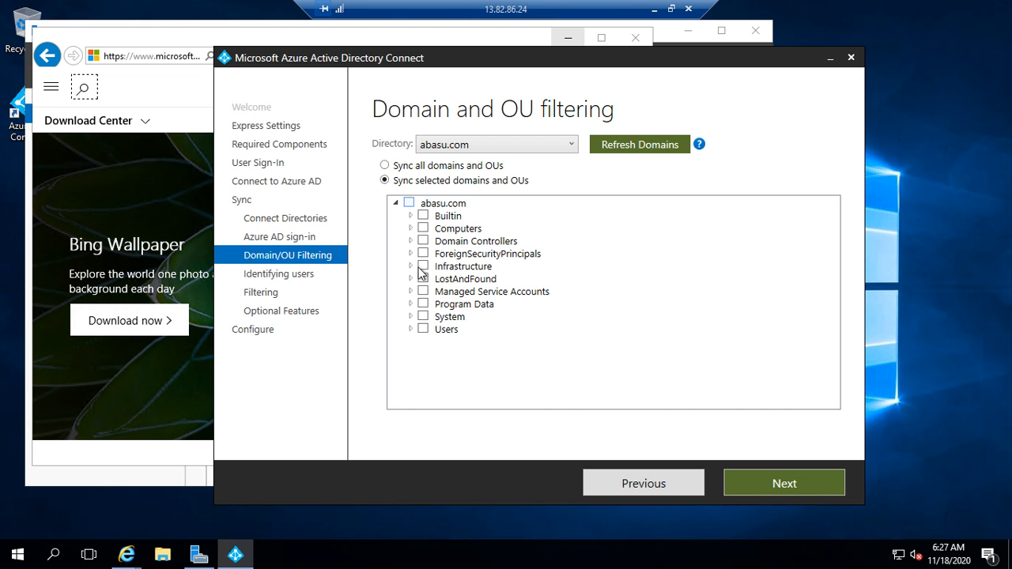
{"action": "left_click", "coordinate": [423, 330]}
Step: Accept the default unique user identification and all-users filtering pages without changes
{"action": "left_click", "coordinate": [828, 485]}
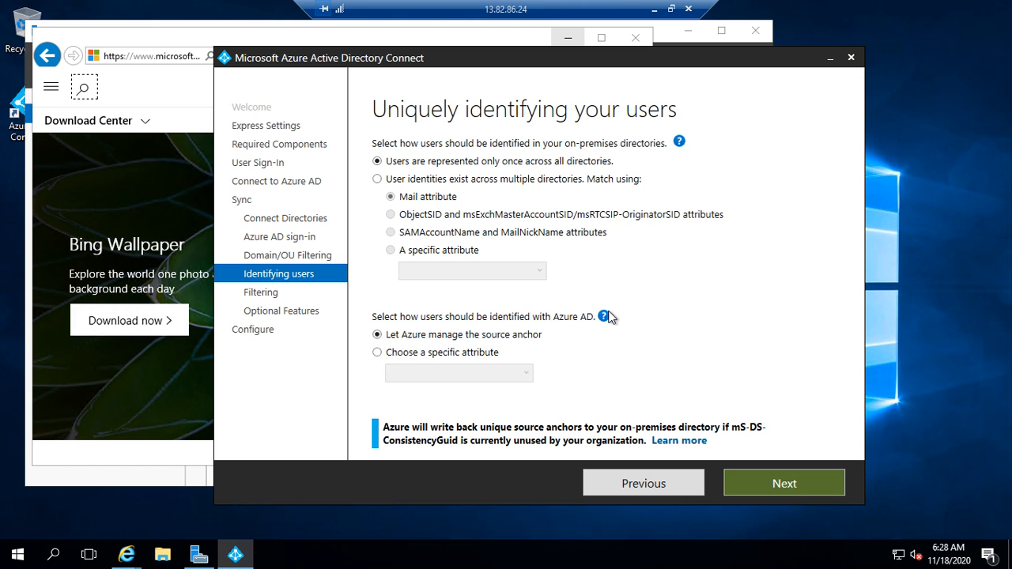
{"action": "mouse_move", "coordinate": [606, 317]}
{"action": "left_click", "coordinate": [809, 488]}
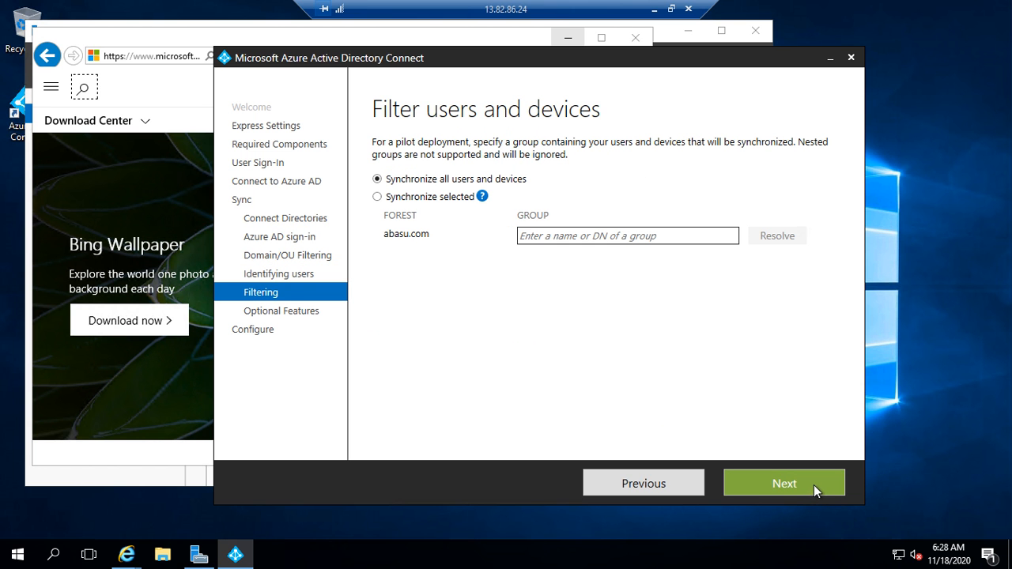
{"action": "left_click", "coordinate": [814, 485]}
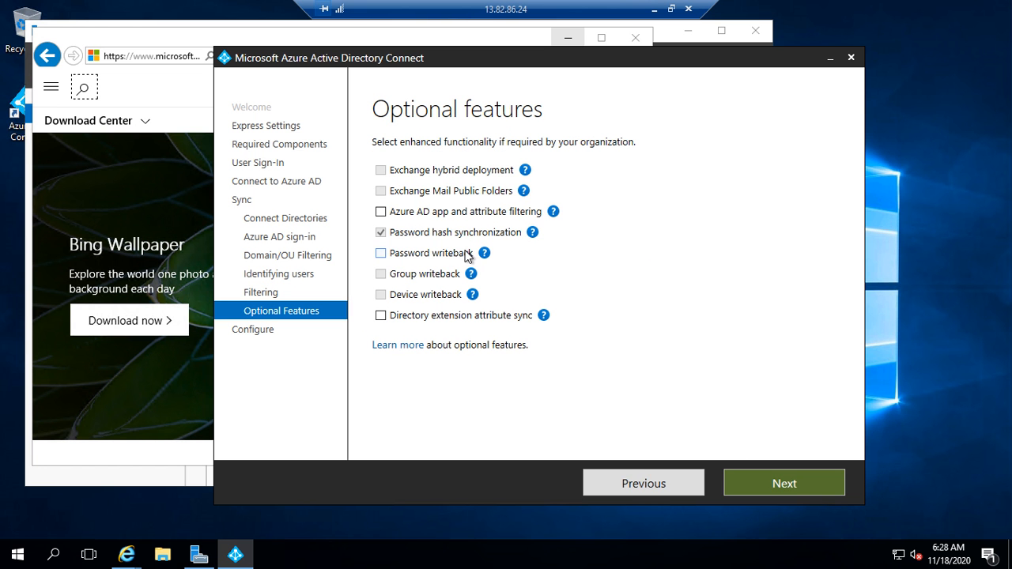
Step: Tick Password writeback alongside password hash sync and start the Install
{"action": "mouse_move", "coordinate": [486, 258]}
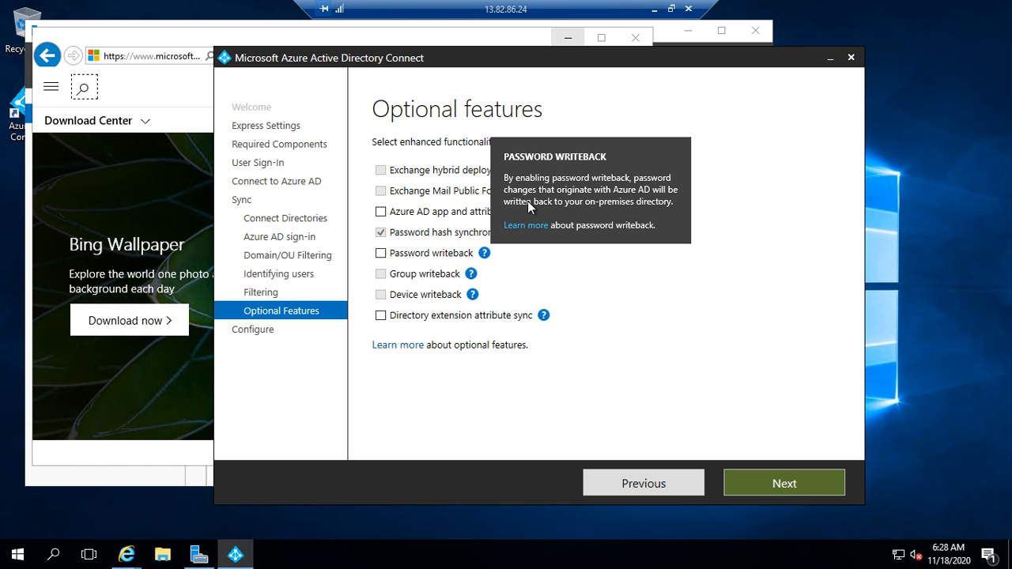
{"action": "left_click", "coordinate": [380, 254]}
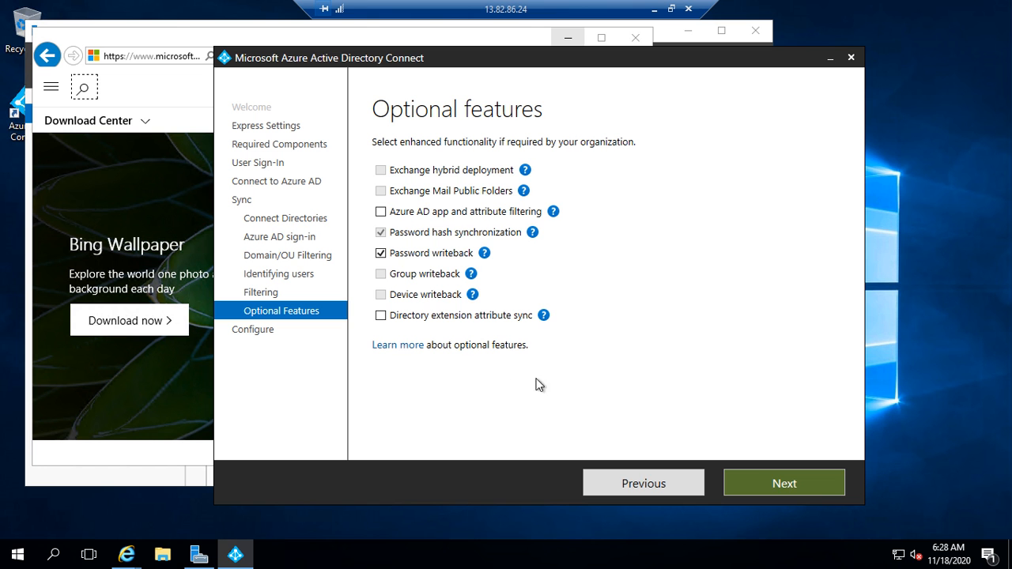
{"action": "left_click", "coordinate": [798, 492]}
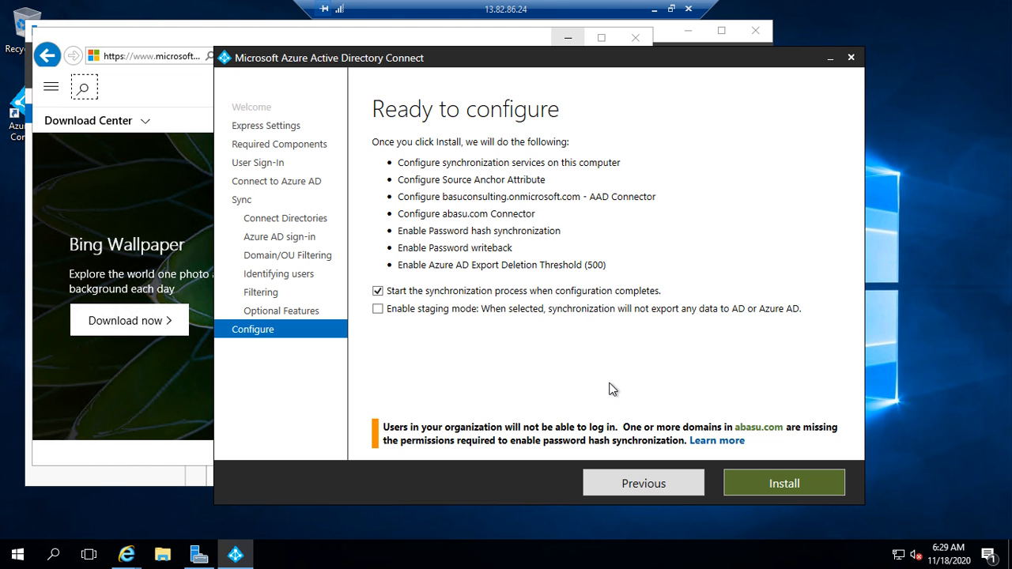
{"action": "left_click", "coordinate": [815, 489]}
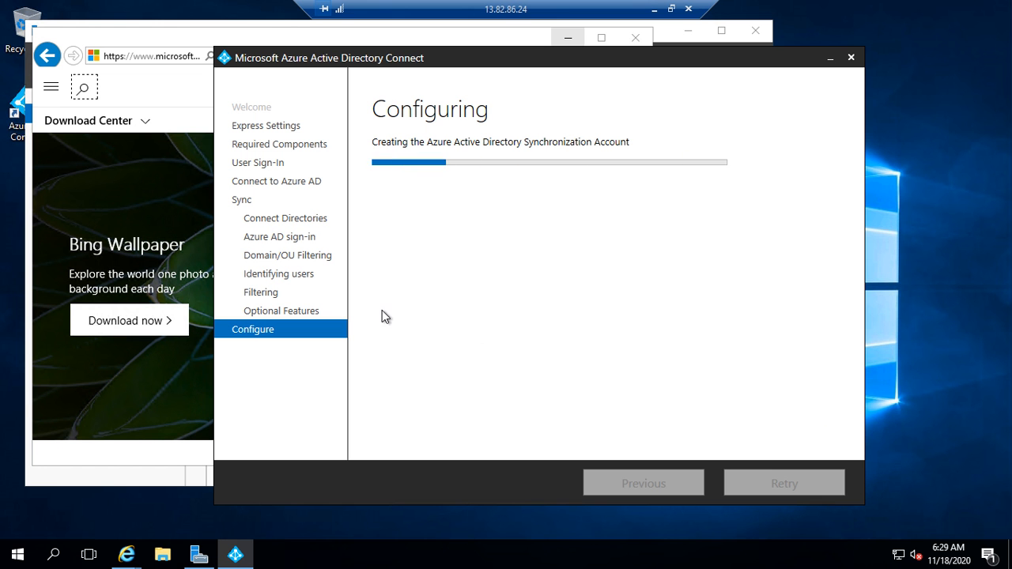
Step: Launch Synchronization Service Manager and arrange it beside the Azure AD Connect window
{"action": "left_click", "coordinate": [18, 555]}
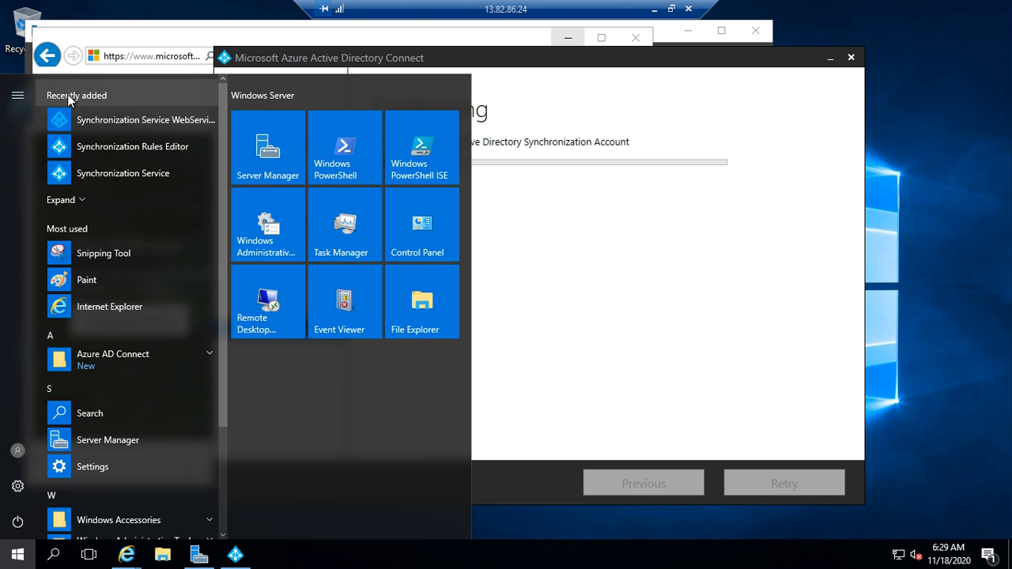
{"action": "left_click", "coordinate": [163, 173]}
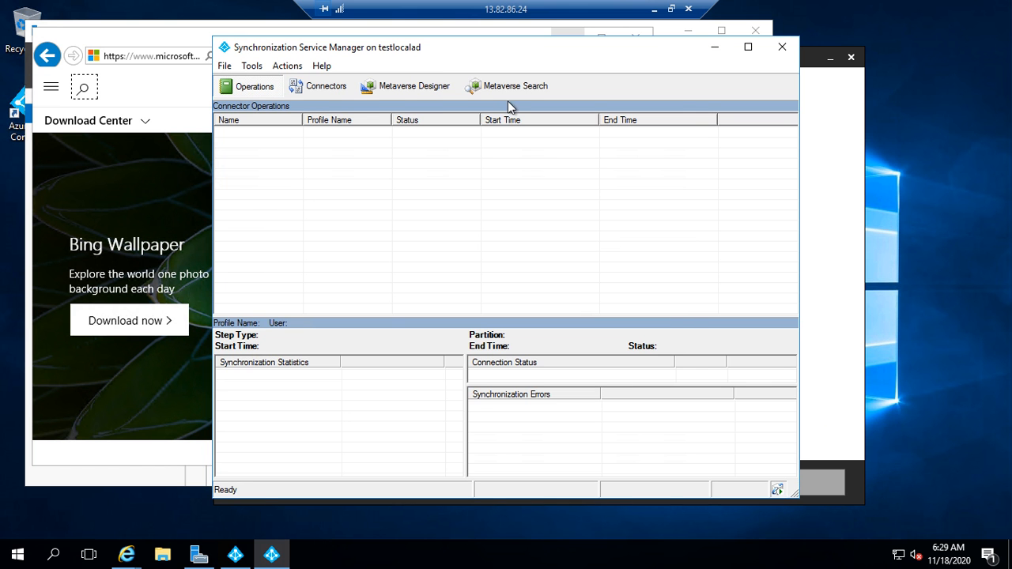
{"action": "left_click_drag", "start_coordinate": [496, 50], "coordinate": [656, 102]}
{"action": "left_click_drag", "start_coordinate": [387, 62], "coordinate": [204, 63]}
{"action": "left_click", "coordinate": [782, 100]}
{"action": "left_click_drag", "start_coordinate": [732, 99], "coordinate": [681, 67]}
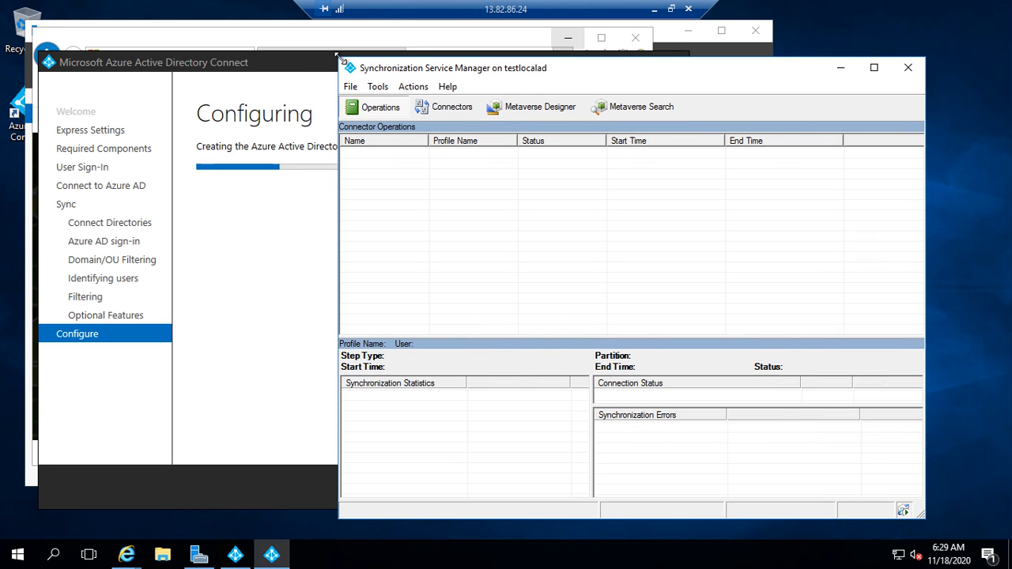
{"action": "left_click_drag", "start_coordinate": [337, 56], "coordinate": [384, 144]}
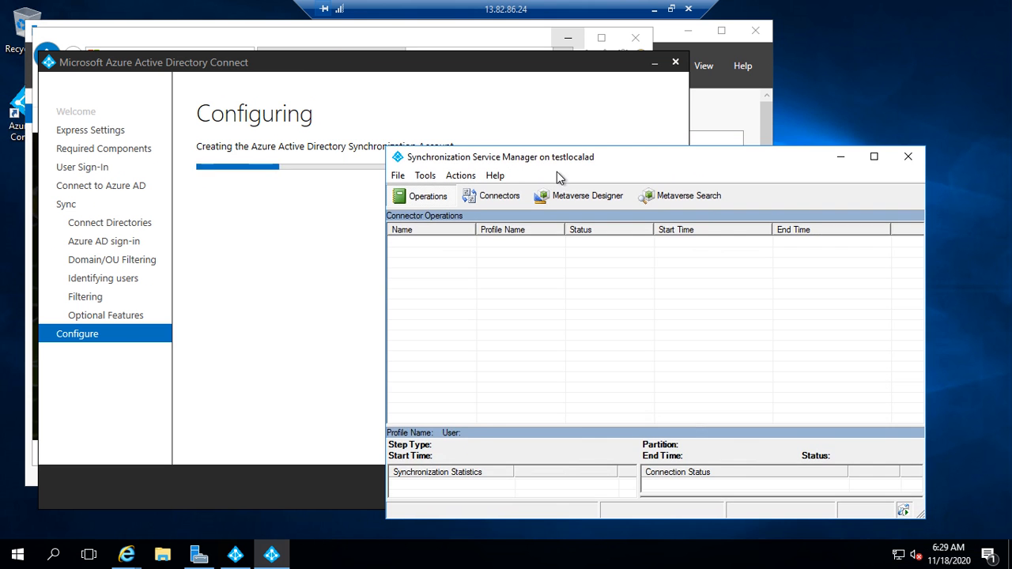
{"action": "left_click_drag", "start_coordinate": [560, 165], "coordinate": [570, 95]}
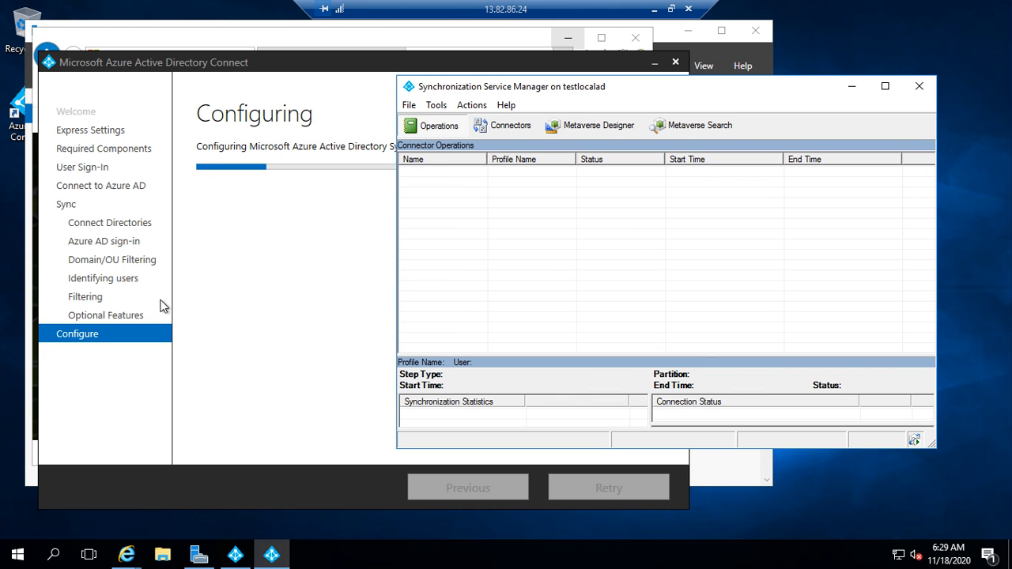
Step: Monitor the configuration progress against the sync manager, then restore the remote session to a window
{"action": "left_click", "coordinate": [294, 75]}
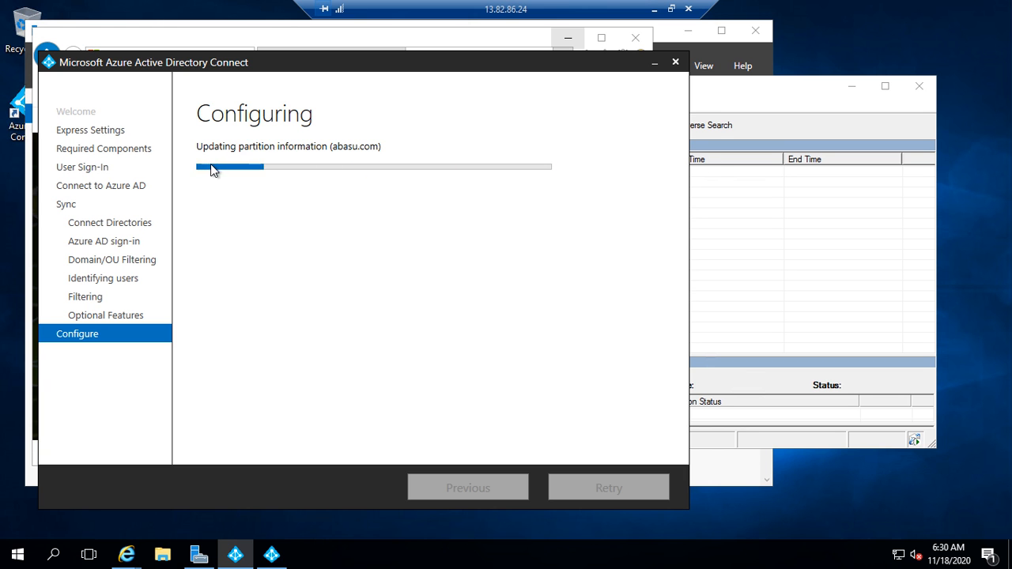
{"action": "left_click", "coordinate": [770, 93]}
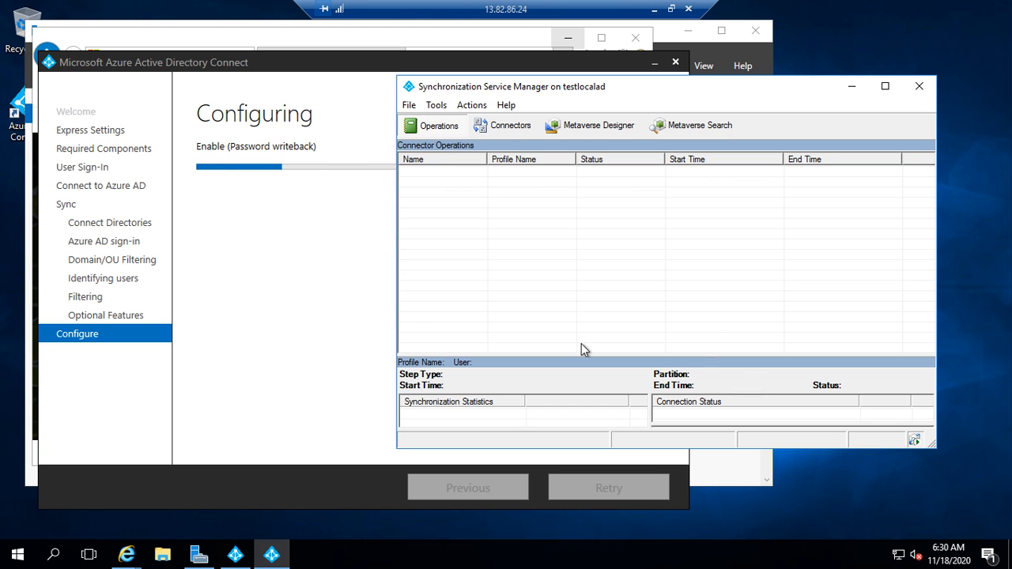
{"action": "left_click", "coordinate": [333, 68]}
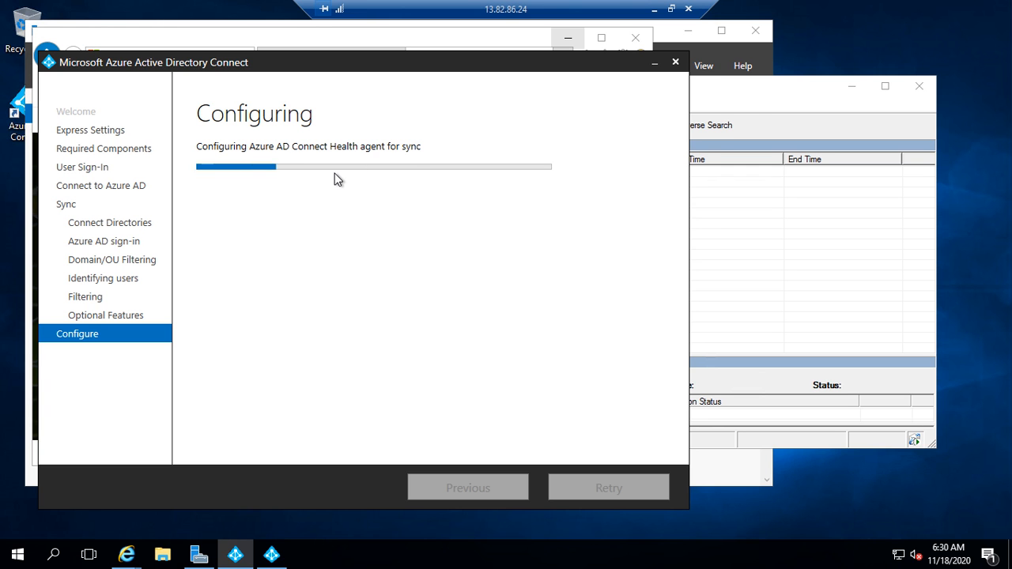
{"action": "left_click", "coordinate": [764, 101]}
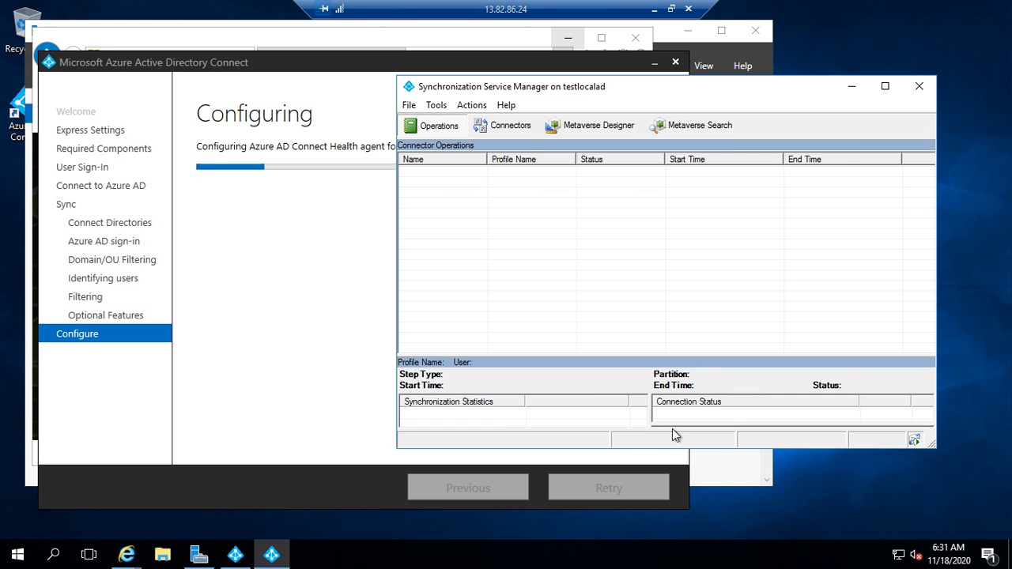
{"action": "left_click", "coordinate": [360, 36]}
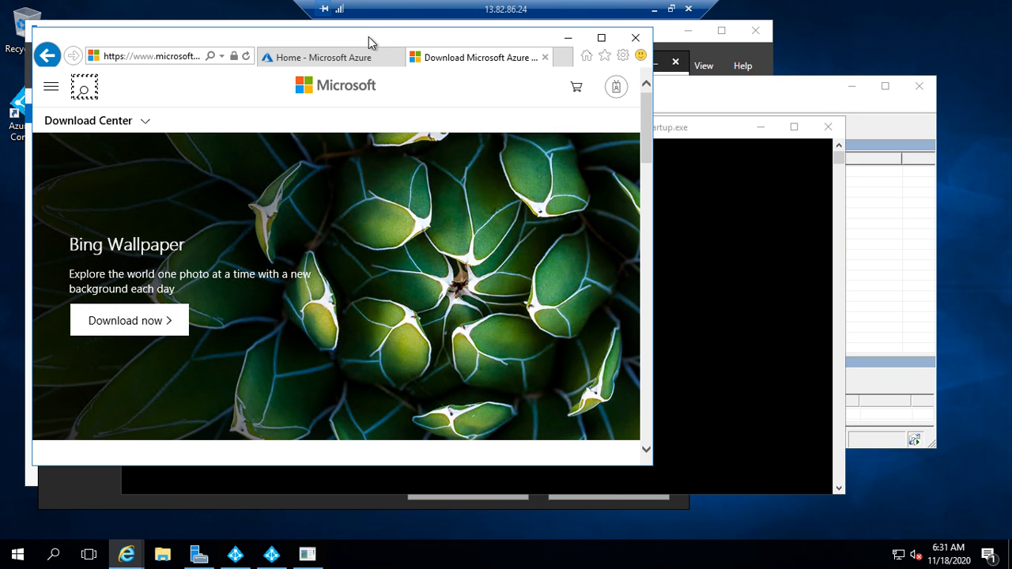
{"action": "left_click", "coordinate": [280, 557]}
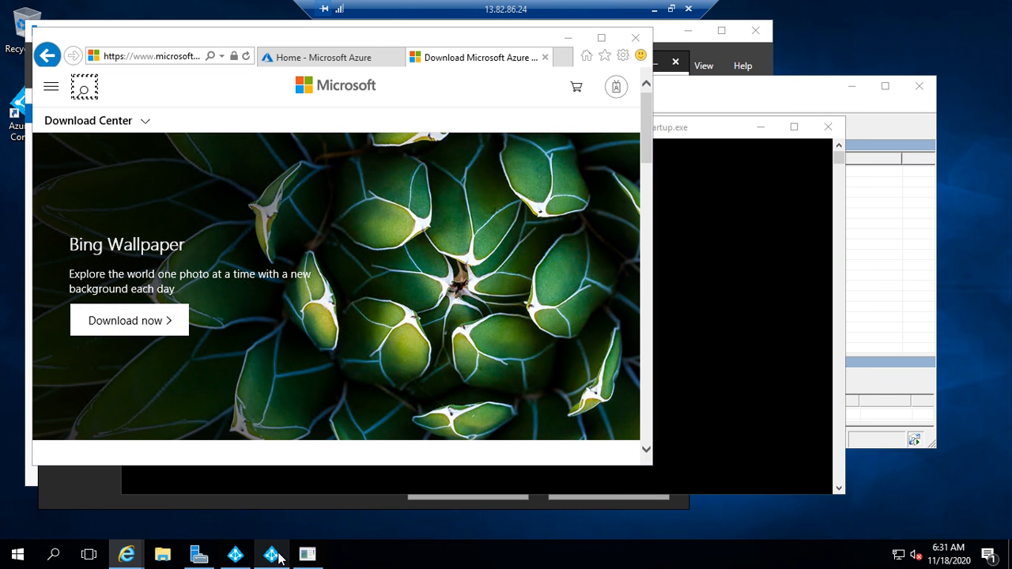
{"action": "left_click", "coordinate": [236, 556]}
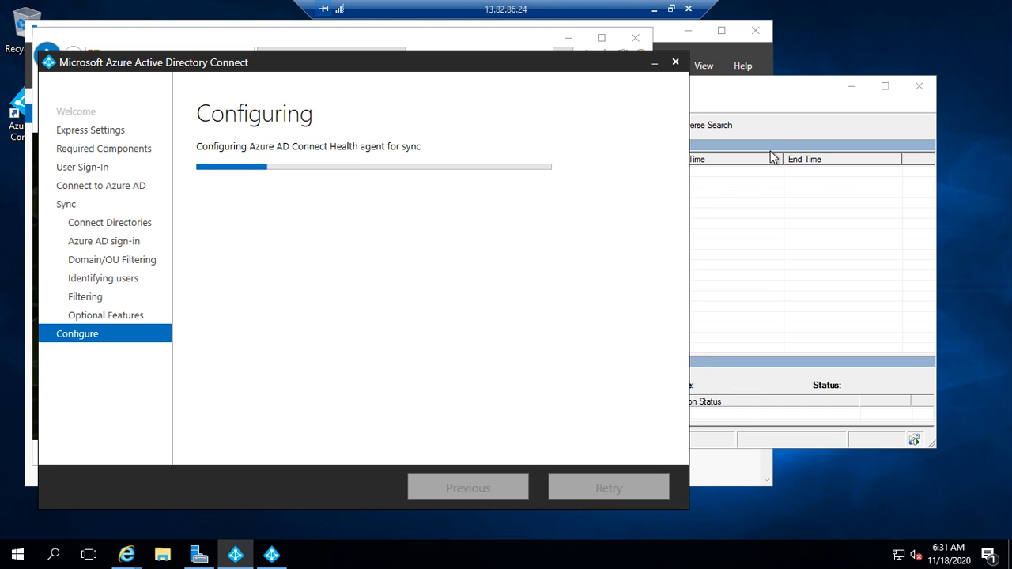
{"action": "left_click", "coordinate": [673, 10]}
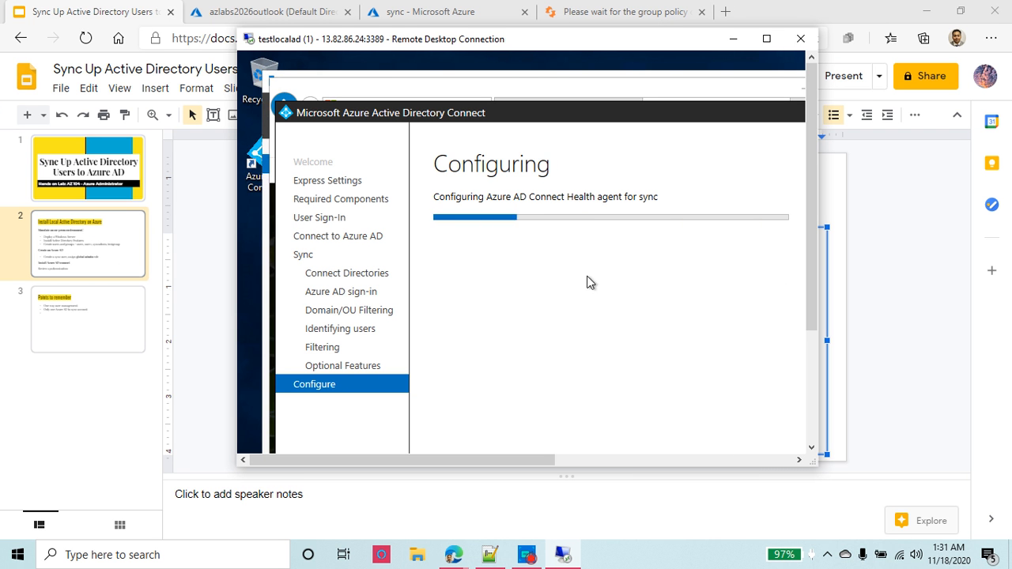
Step: Maximize the remote session and confirm six successful import, sync and export runs in Operations
{"action": "left_click", "coordinate": [530, 558]}
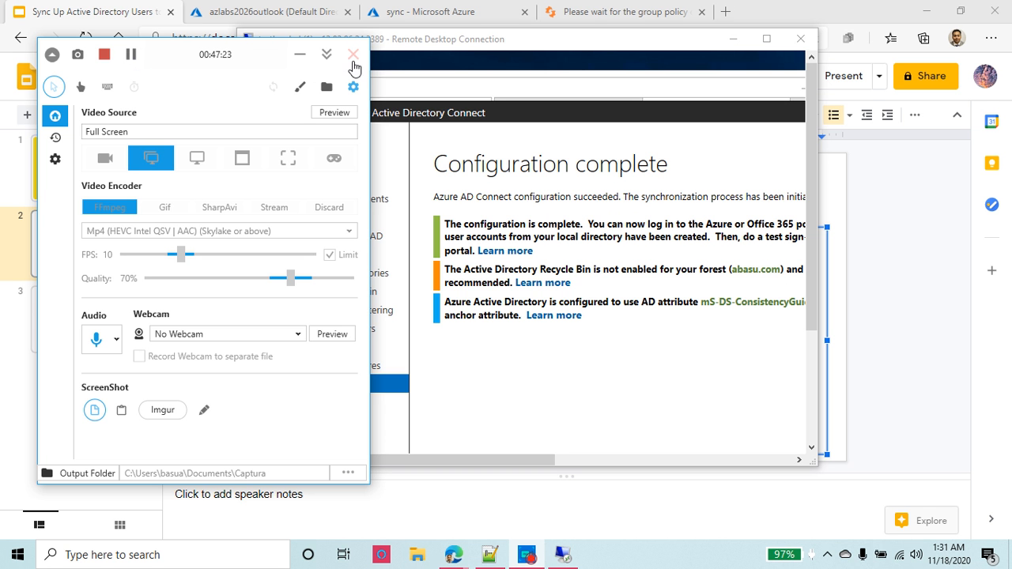
{"action": "left_click", "coordinate": [301, 55]}
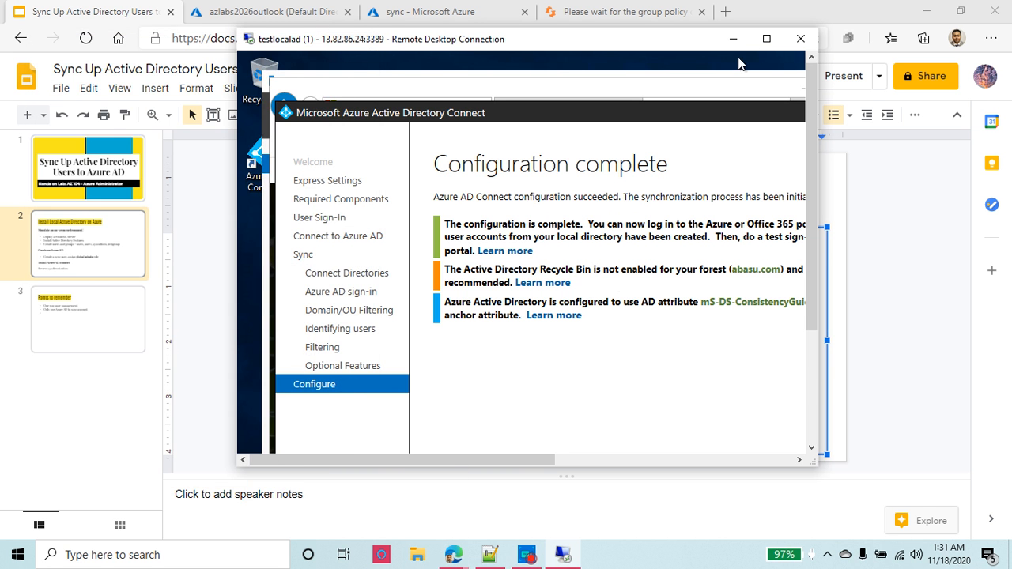
{"action": "left_click", "coordinate": [767, 38]}
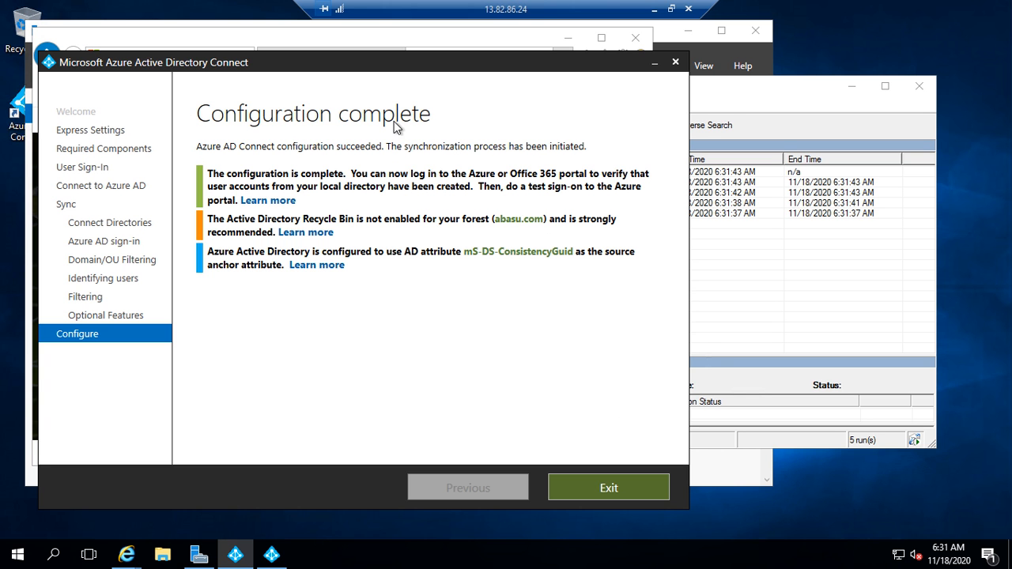
{"action": "left_click", "coordinate": [761, 95]}
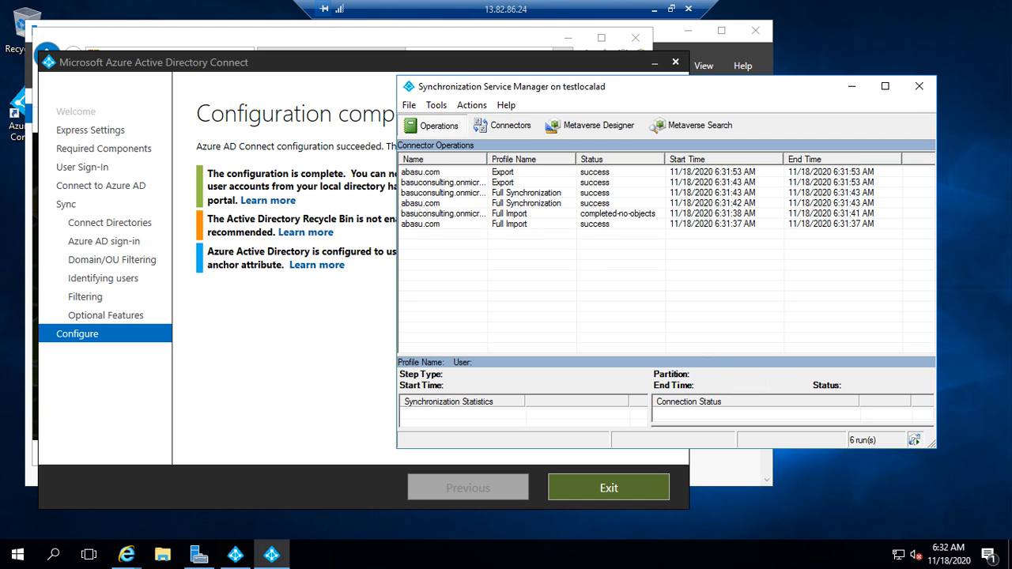
{"action": "left_click", "coordinate": [303, 97]}
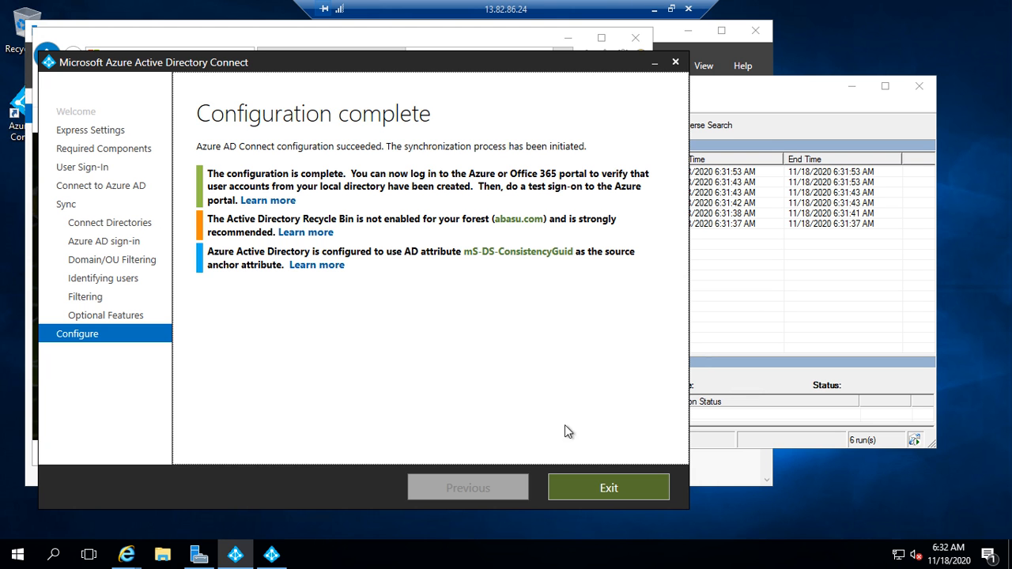
Step: Exit Azure AD Connect and switch to the maximized Home - Microsoft Azure browser tab
{"action": "left_click", "coordinate": [609, 488]}
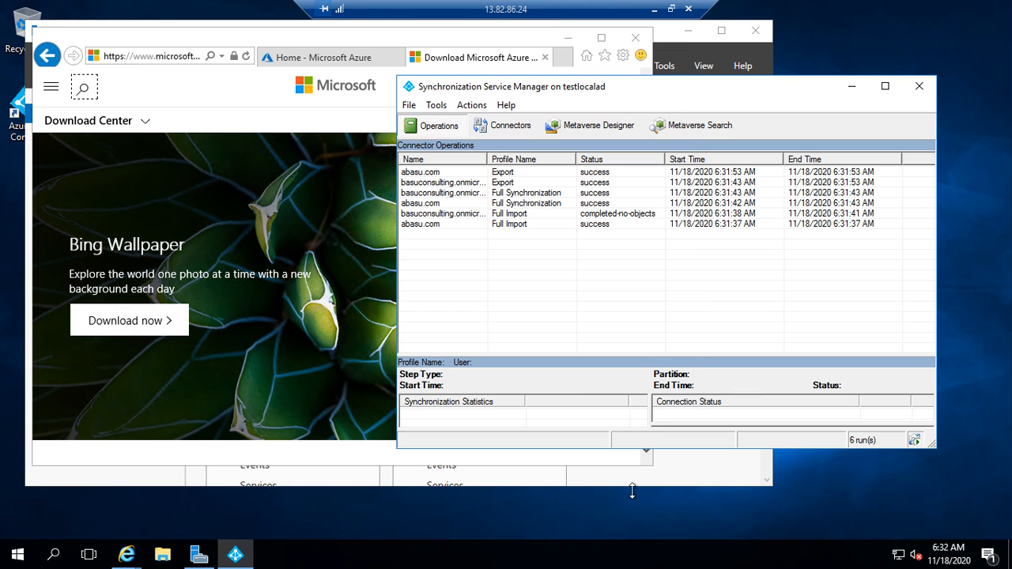
{"action": "left_click", "coordinate": [179, 32]}
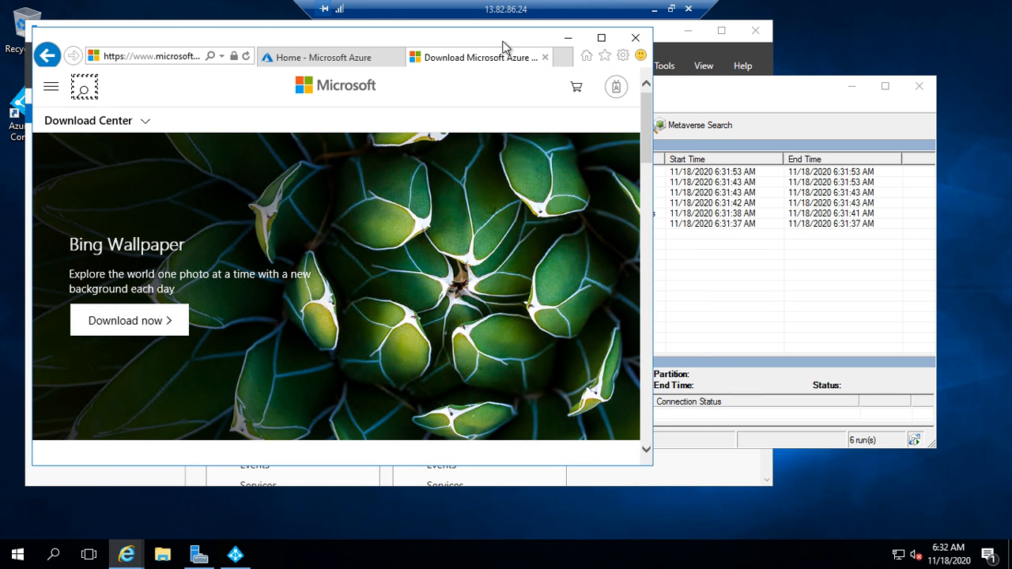
{"action": "left_click", "coordinate": [601, 38]}
{"action": "left_click", "coordinate": [380, 31]}
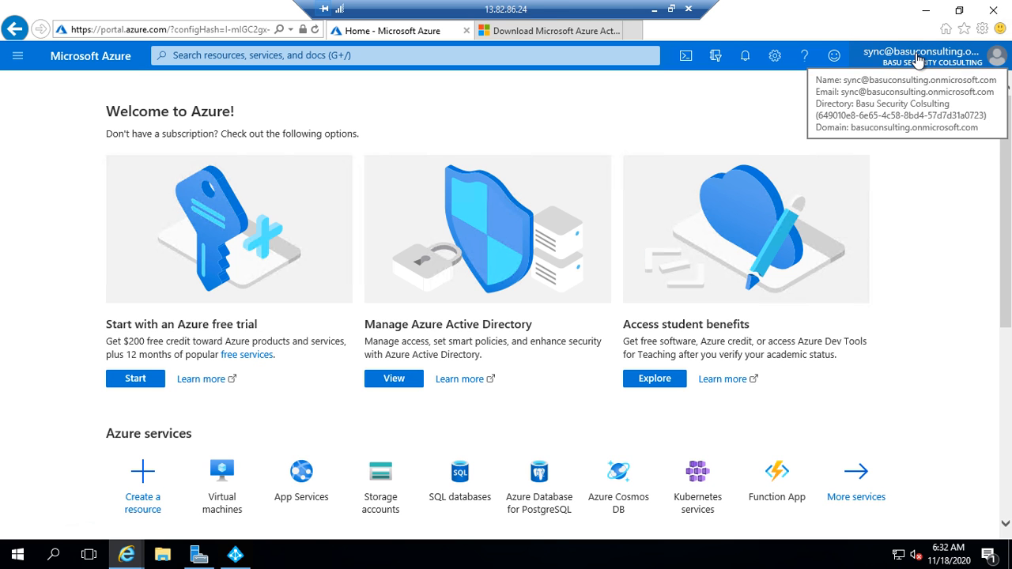
Step: Search the portal for 'active' and open Azure Active Directory
{"action": "left_click", "coordinate": [248, 55]}
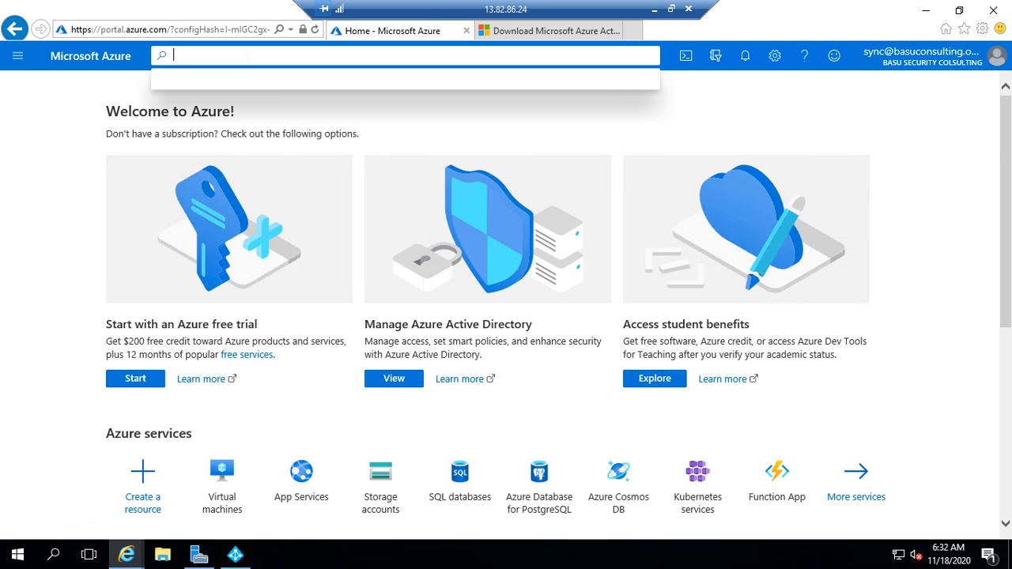
{"action": "type", "text": "active"}
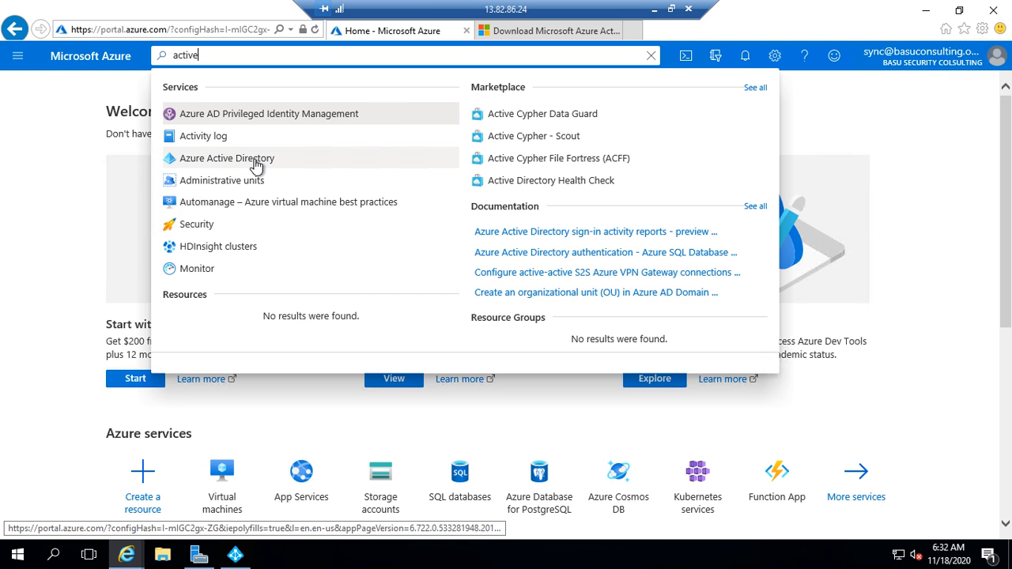
{"action": "left_click", "coordinate": [242, 166]}
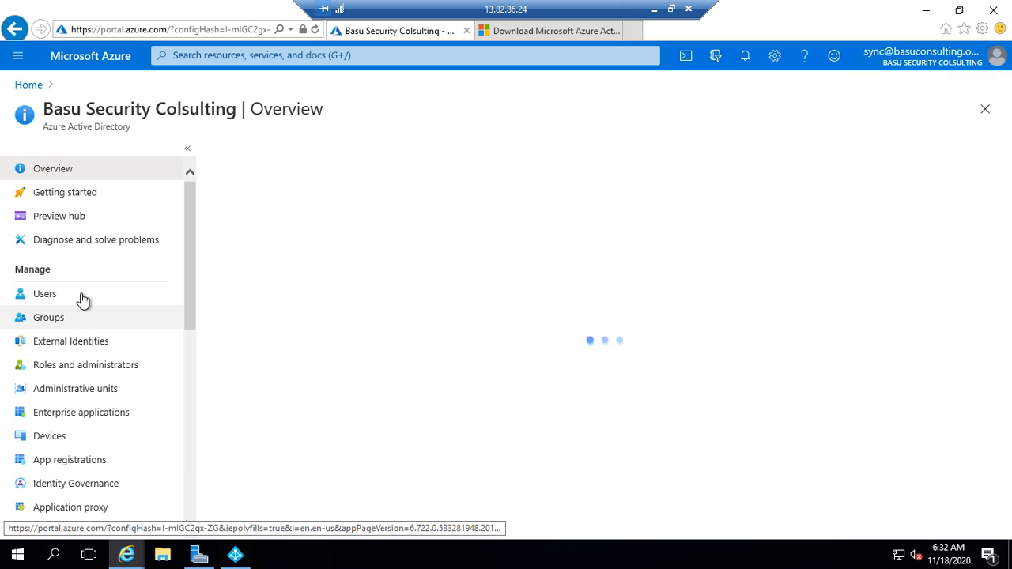
Step: Check the Users list's Directory synced column, then open All groups from the tenant overview
{"action": "left_click", "coordinate": [52, 300]}
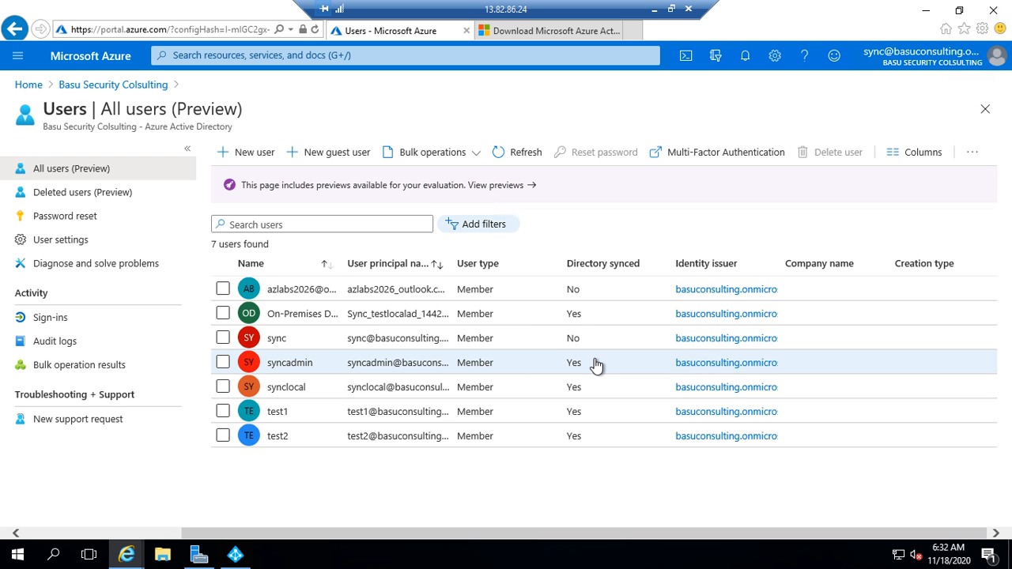
{"action": "left_click_drag", "start_coordinate": [645, 268], "coordinate": [567, 273]}
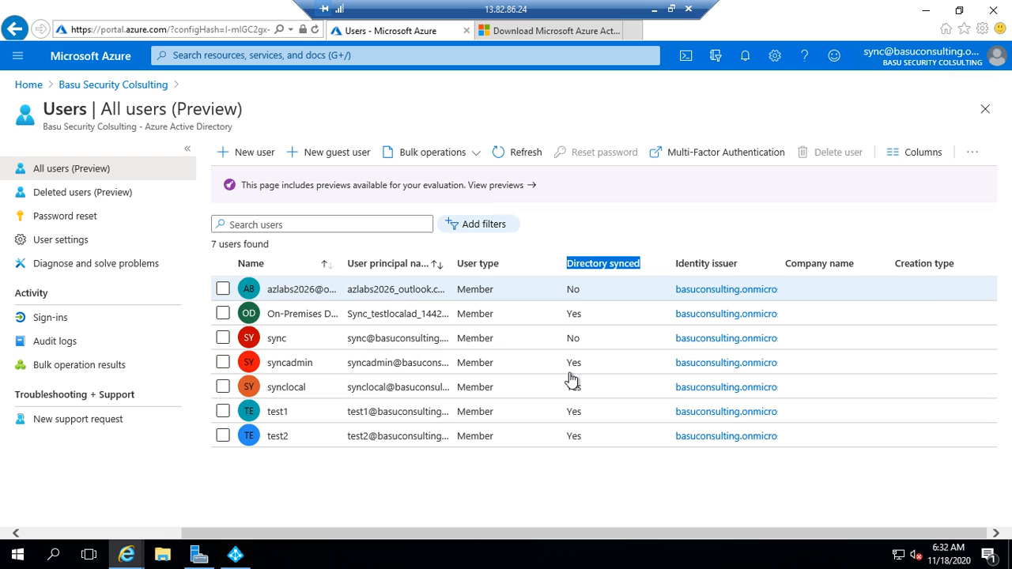
{"action": "left_click_drag", "start_coordinate": [567, 364], "coordinate": [579, 445]}
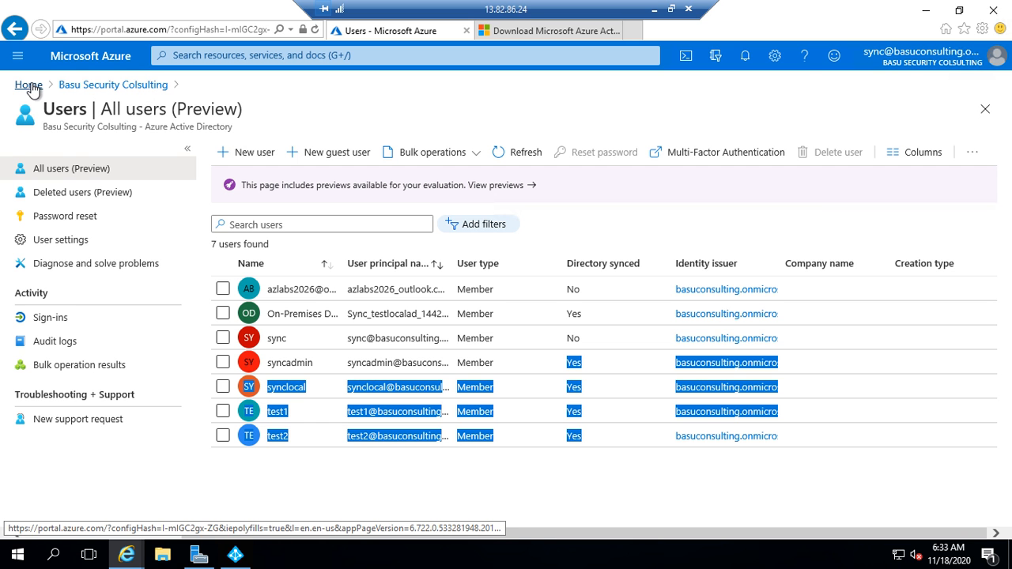
{"action": "left_click", "coordinate": [103, 85]}
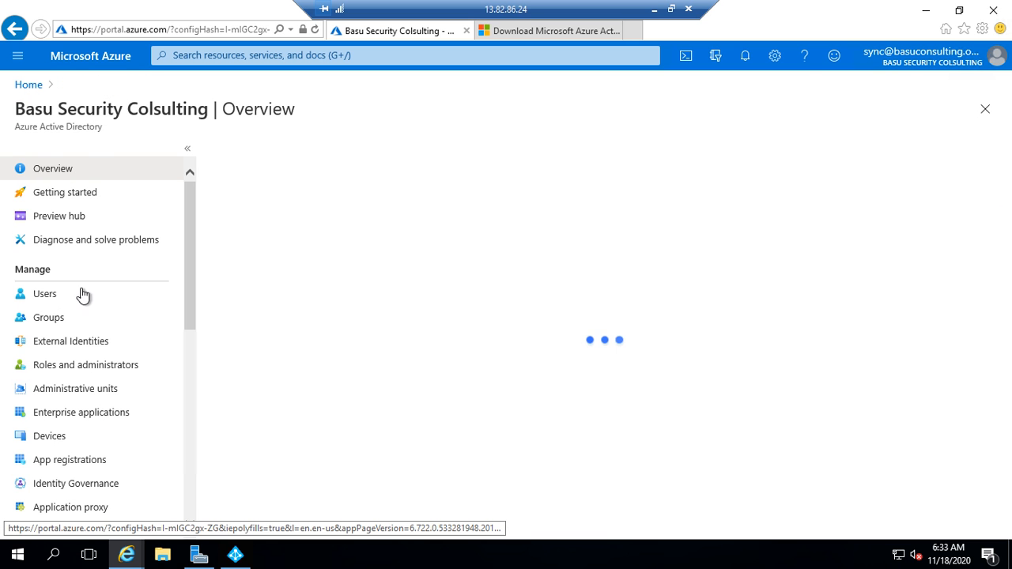
{"action": "left_click", "coordinate": [55, 320]}
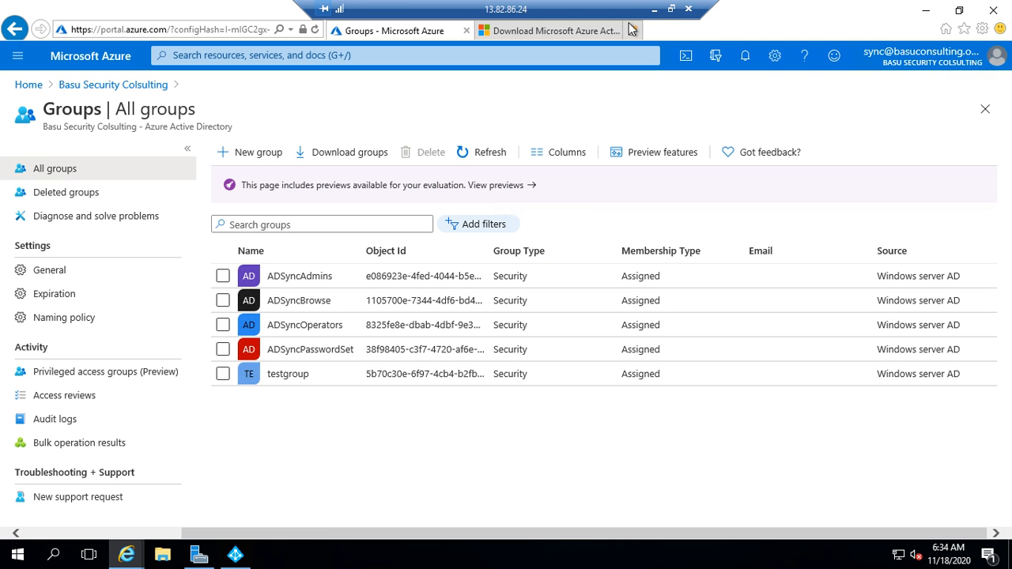
Step: Restore the Remote Desktop session from full screen to a window over the slides
{"action": "left_click", "coordinate": [670, 10]}
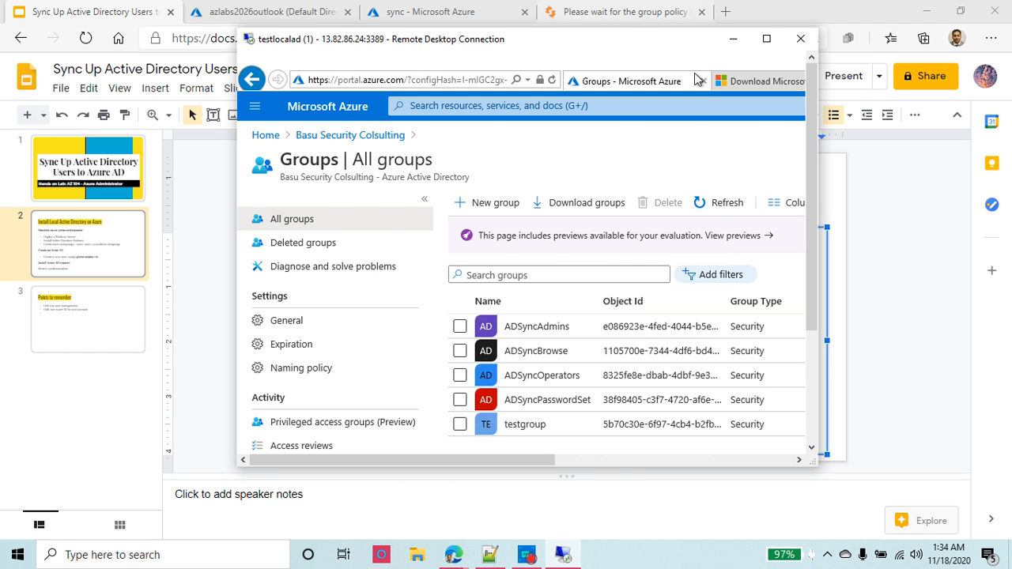
Step: Minimize the remote session and display slide 1, 'Sync Up Active Directory Users to Azure AD'
{"action": "left_click", "coordinate": [734, 41]}
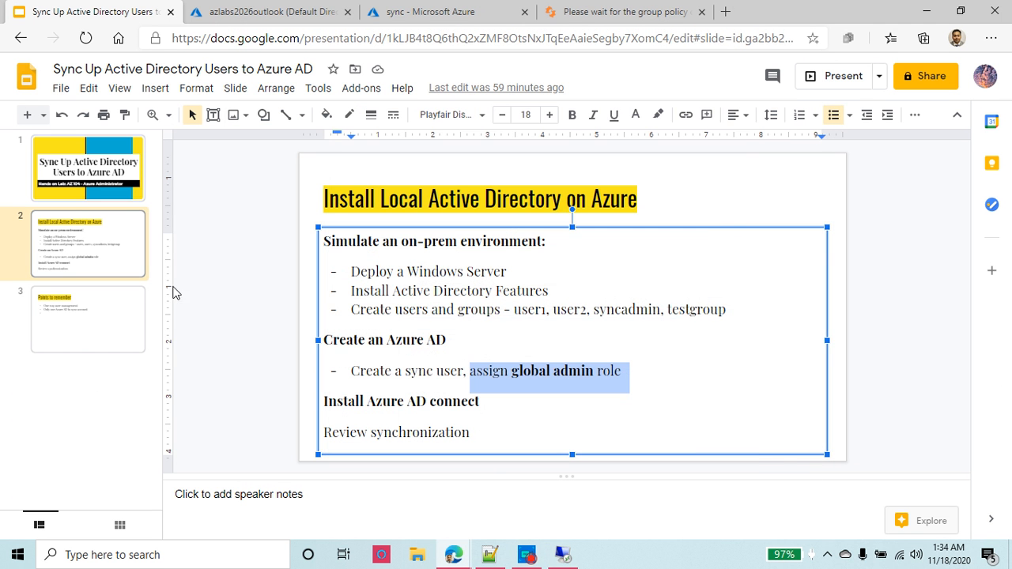
{"action": "left_click", "coordinate": [108, 235]}
{"action": "left_click", "coordinate": [110, 178]}
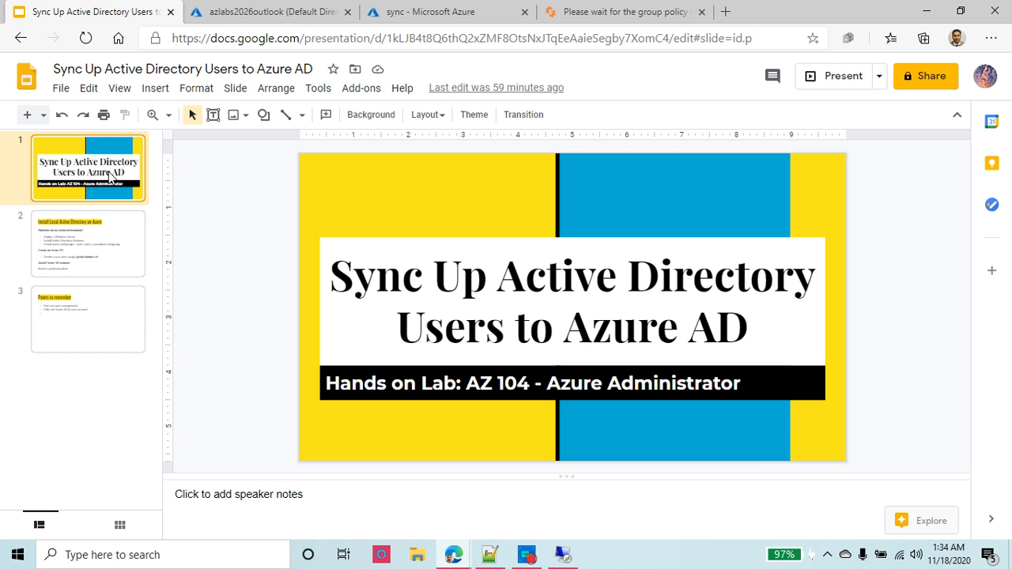
{"action": "left_click", "coordinate": [538, 559]}
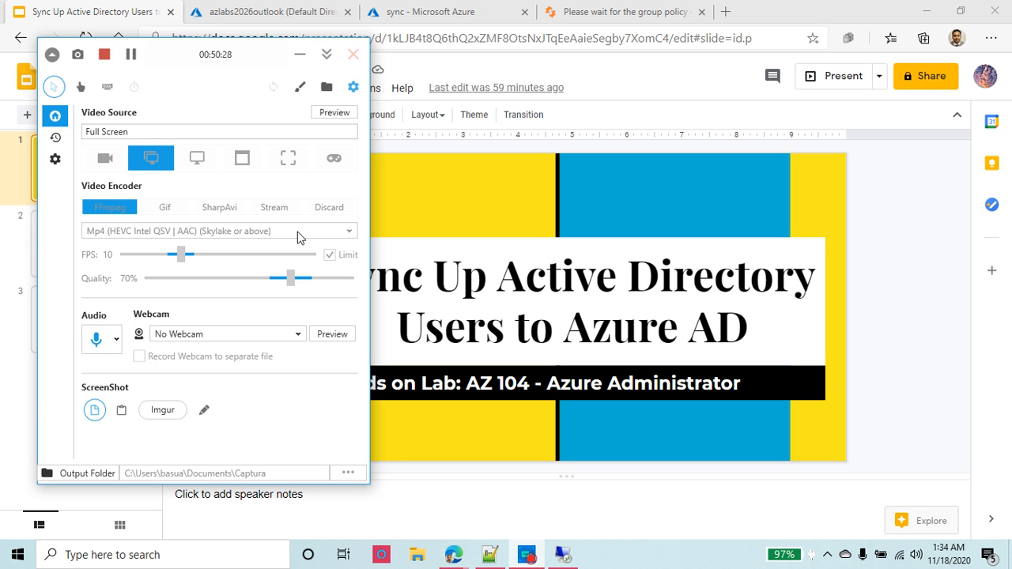